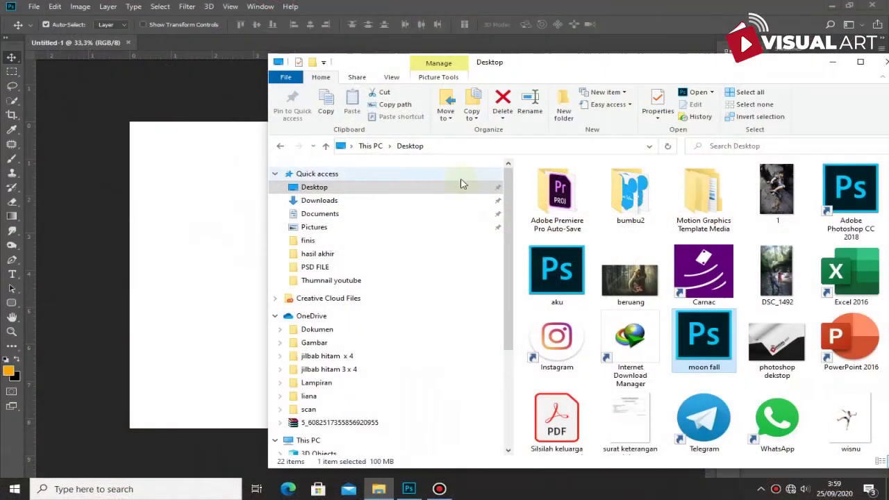
Step: Place the cabin photo from Downloads and fit it over the canvas
click(358, 200)
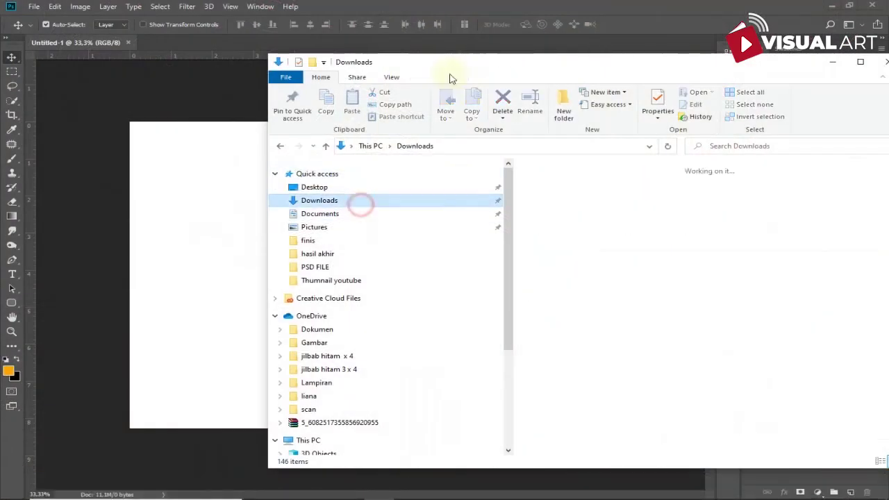
mouse_move(766, 321)
mouse_down()
mouse_move(243, 311)
mouse_move(415, 279)
mouse_up()
drag(596, 125, 591, 126)
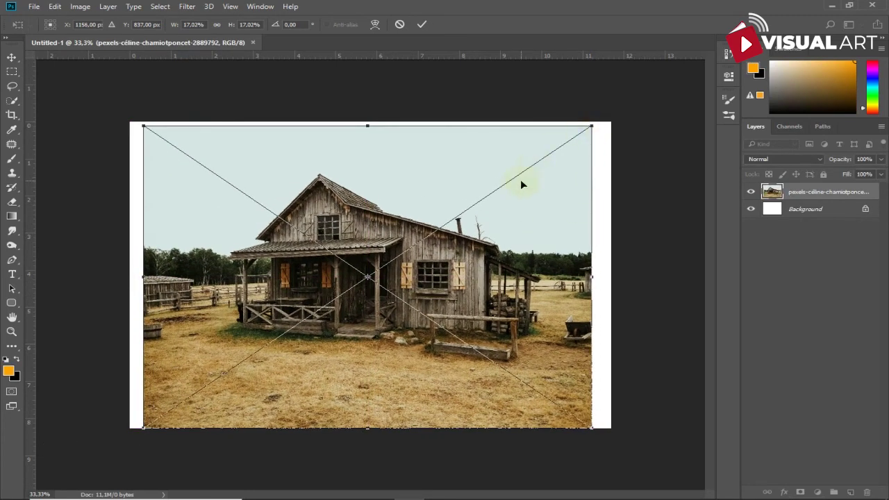
key(Return)
Step: Rasterize the cabin photo and delete everything above the ground, leaving only the grass
click(13, 71)
drag(131, 123, 612, 366)
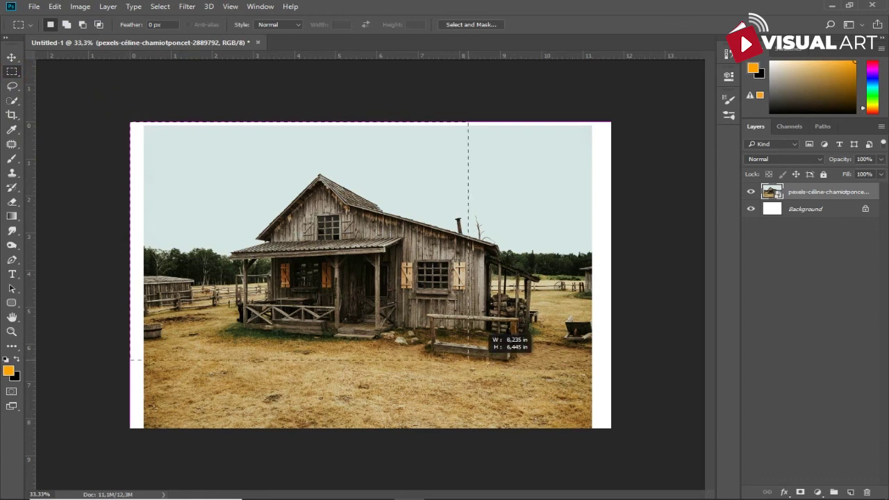
drag(611, 366, 611, 366)
key(Delete)
click(451, 195)
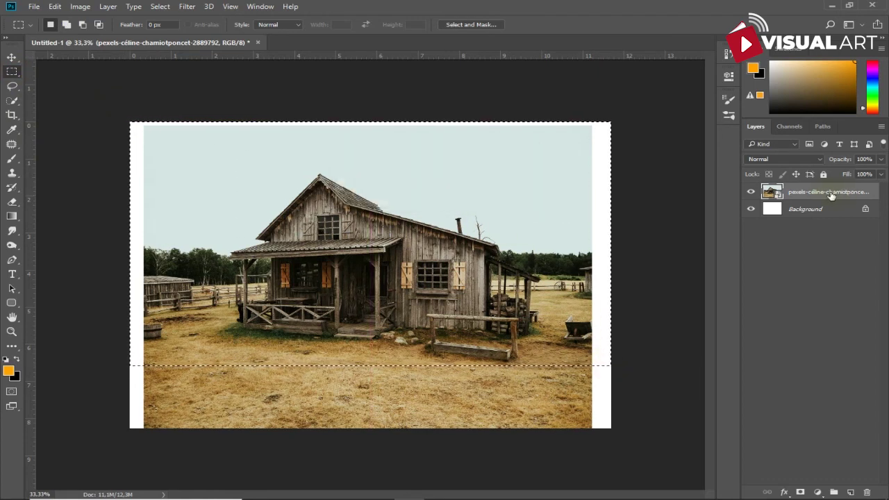
right_click(771, 192)
click(604, 273)
key(Delete)
click(552, 275)
Step: Stretch the grass strip across the canvas width, then duplicate it upward with a layer mask
click(11, 57)
key(ctrl+t)
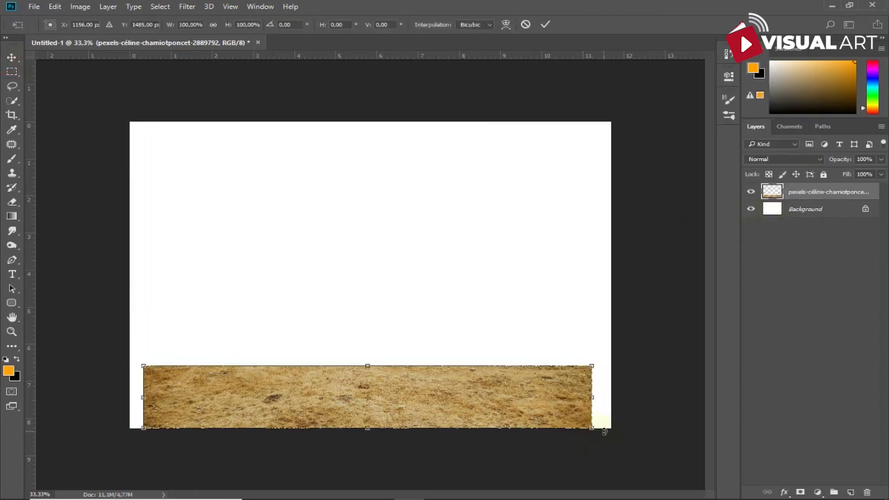
drag(592, 366, 617, 356)
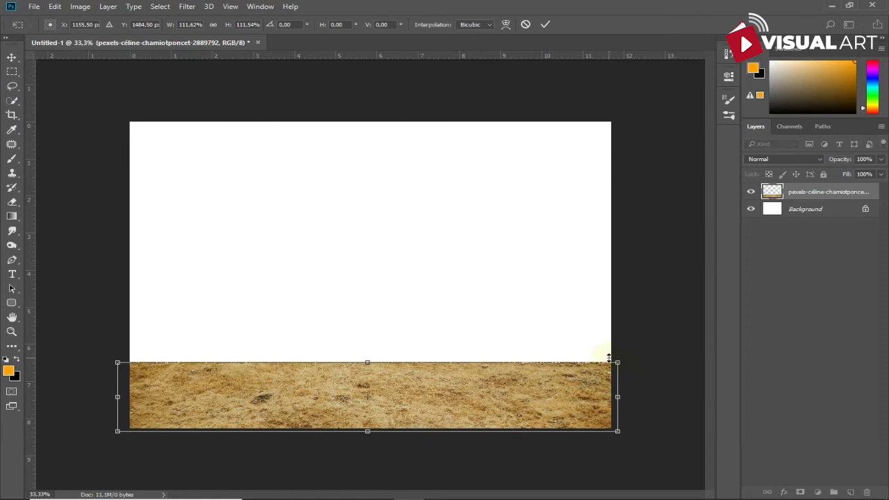
key(Return)
mouse_move(510, 400)
mouse_down()
mouse_move(502, 335)
mouse_move(502, 344)
mouse_up()
click(801, 493)
key(b)
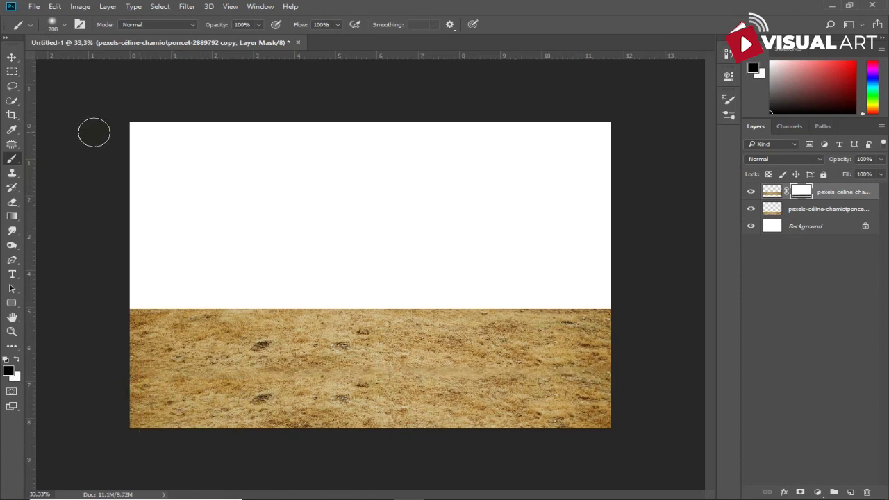
Step: Merge the two grass layers, then move a duplicate up to extend the ground
key(v)
shift+click(826, 210)
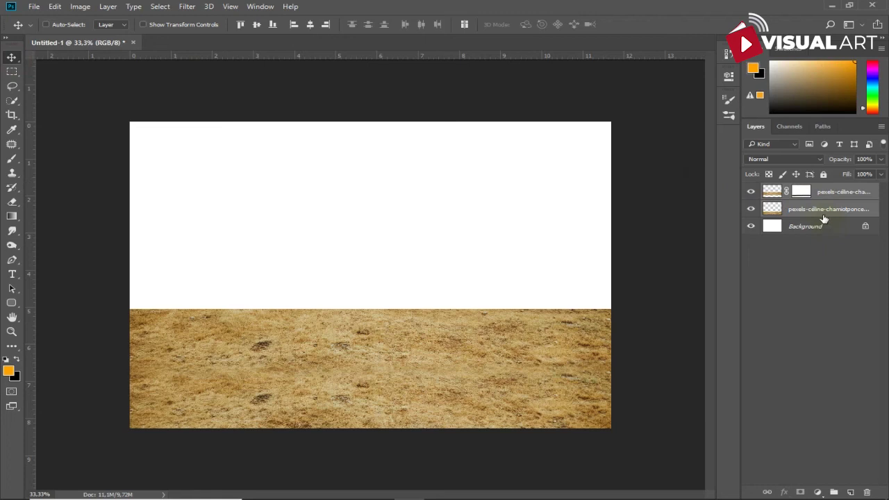
key(ctrl+e)
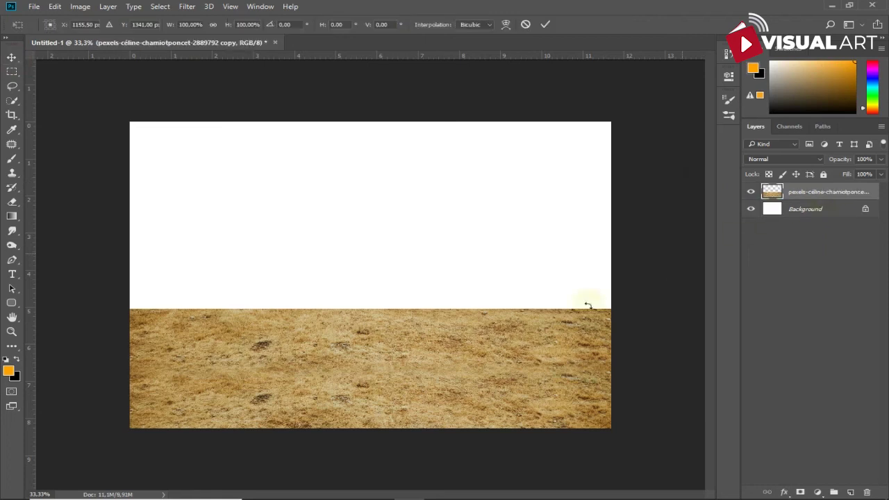
key(ctrl)
key(ctrl+j)
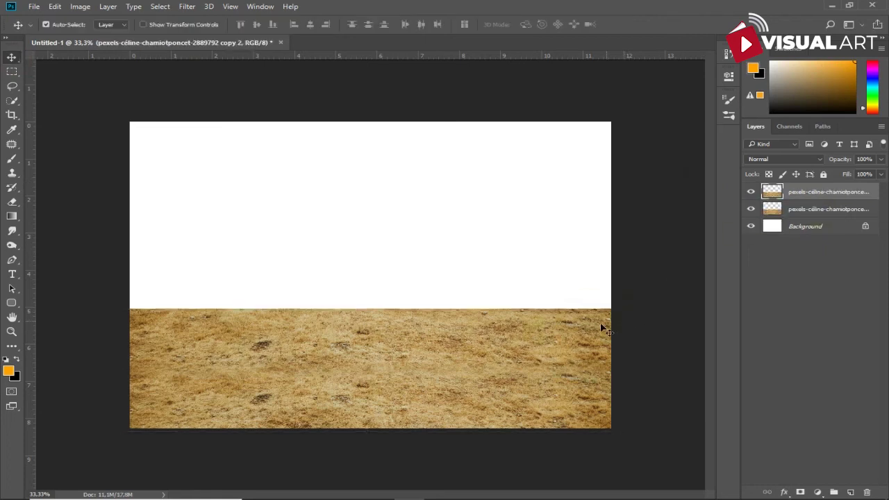
drag(517, 355, 517, 281)
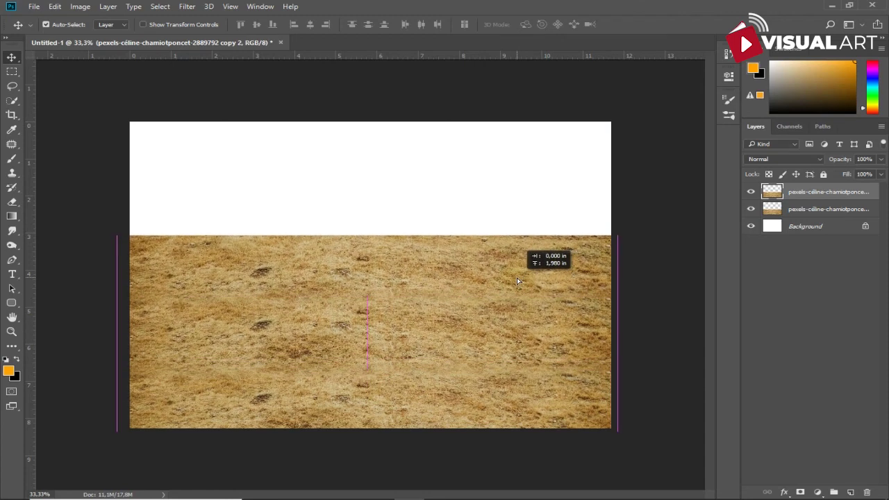
drag(517, 278, 515, 278)
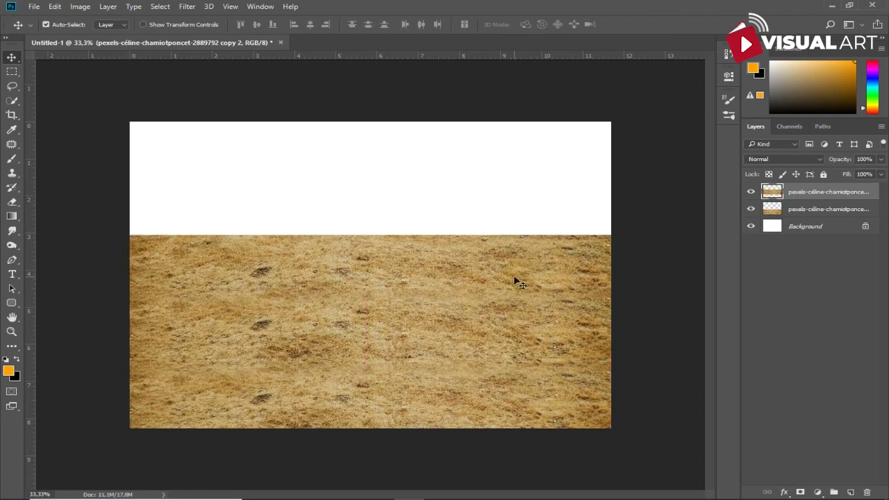
Step: Mask out the seam between the grass layers with a brush and merge them
click(801, 492)
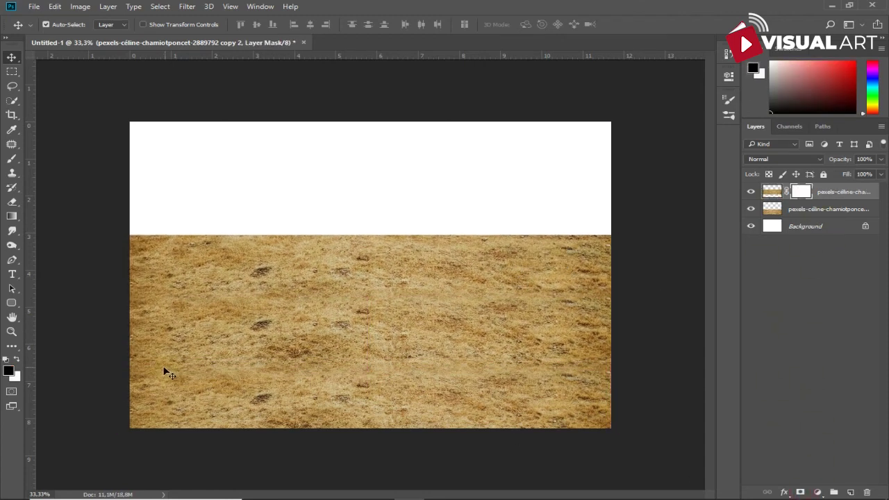
click(12, 159)
click(751, 191)
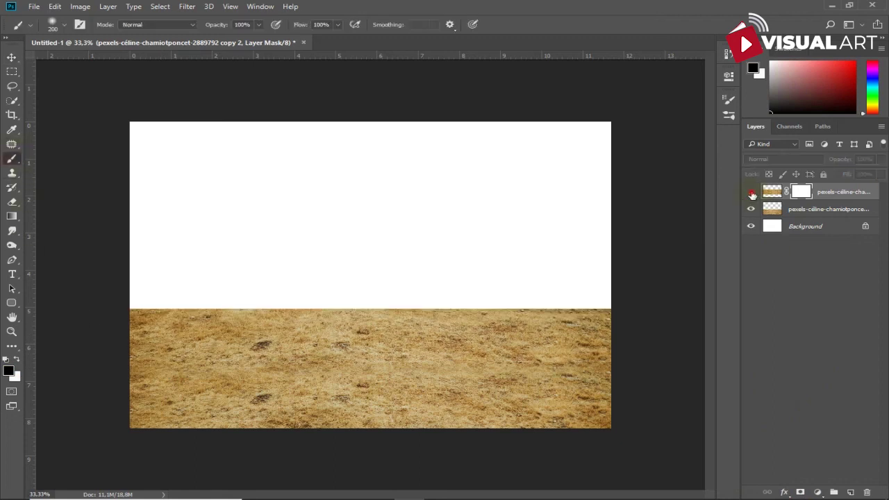
drag(151, 342, 285, 339)
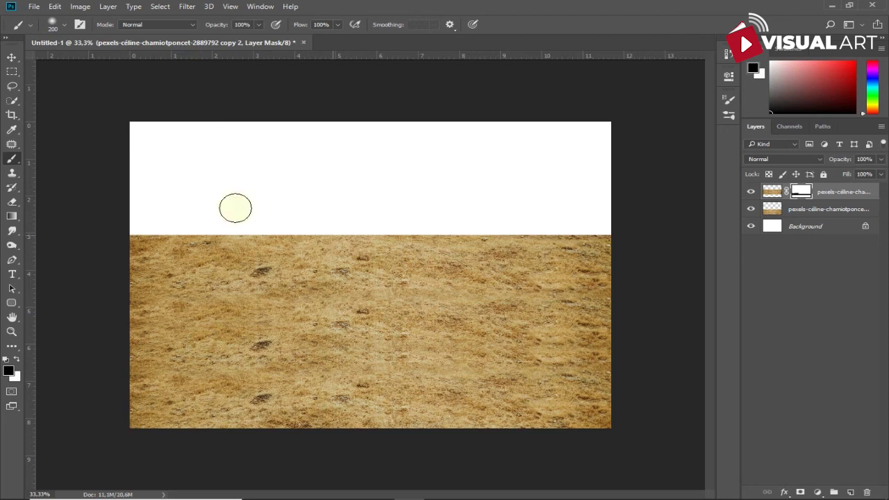
click(12, 58)
click(844, 212)
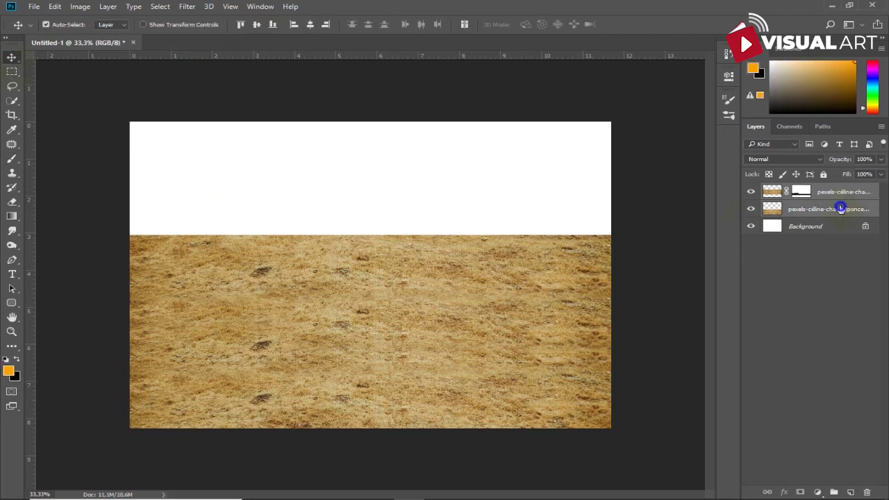
right_click(840, 208)
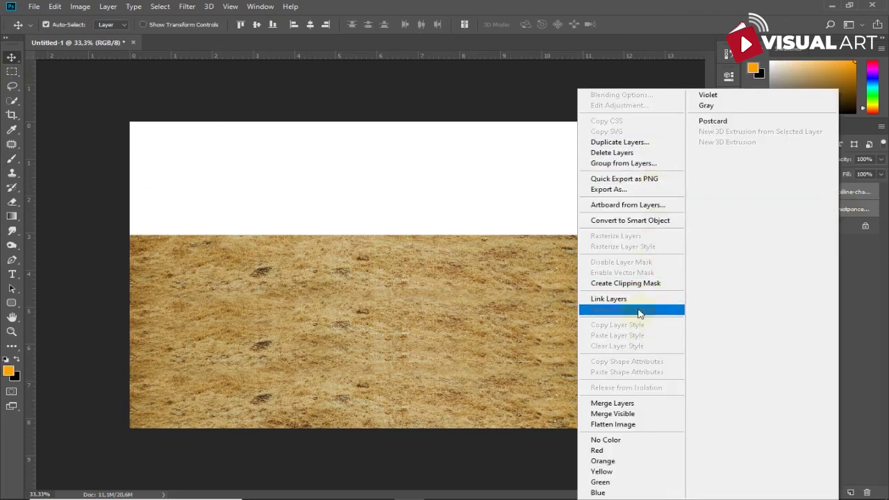
click(628, 404)
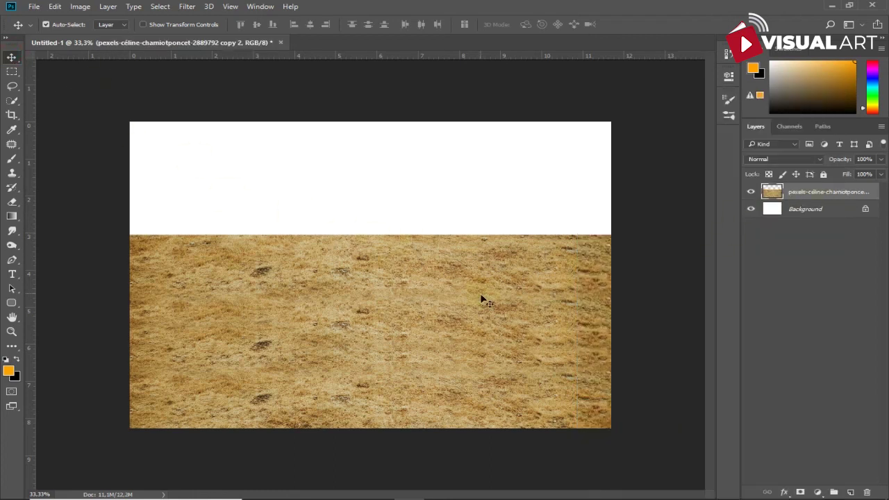
Step: Lower the merged ground layer's top edge with Free Transform
key(ctrl+t)
drag(365, 235, 366, 268)
key(Return)
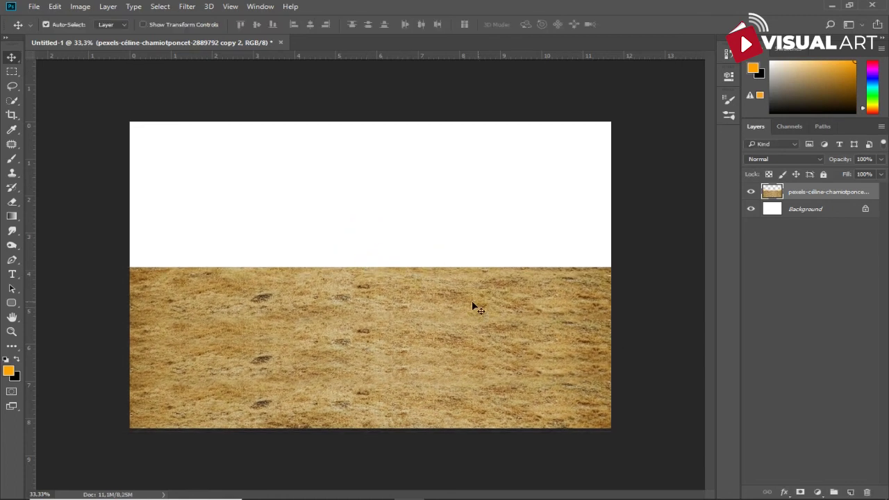
click(381, 489)
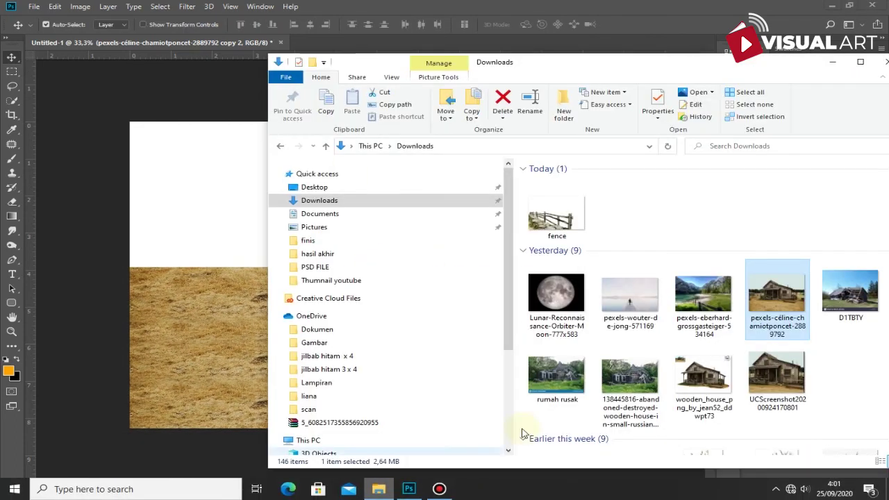
Step: Place the wooden house image, shrunk and positioned on the grass, with a layer mask
drag(682, 380, 236, 309)
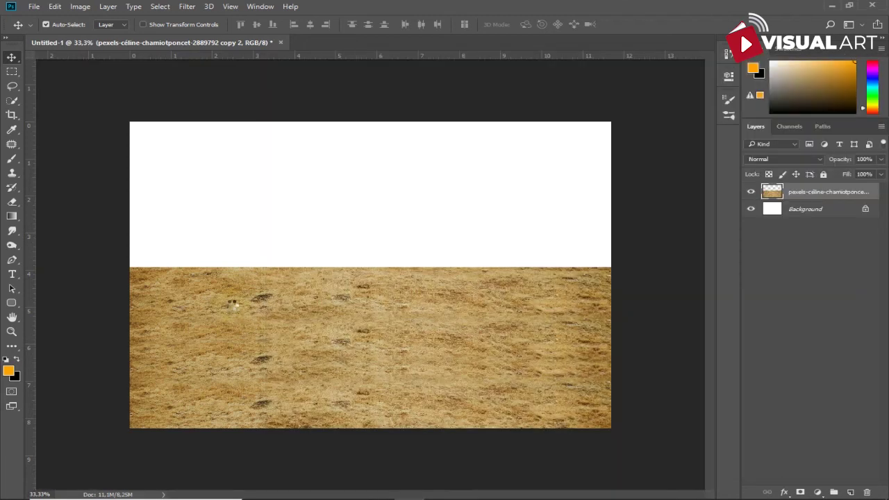
drag(613, 424, 578, 401)
drag(482, 329, 459, 319)
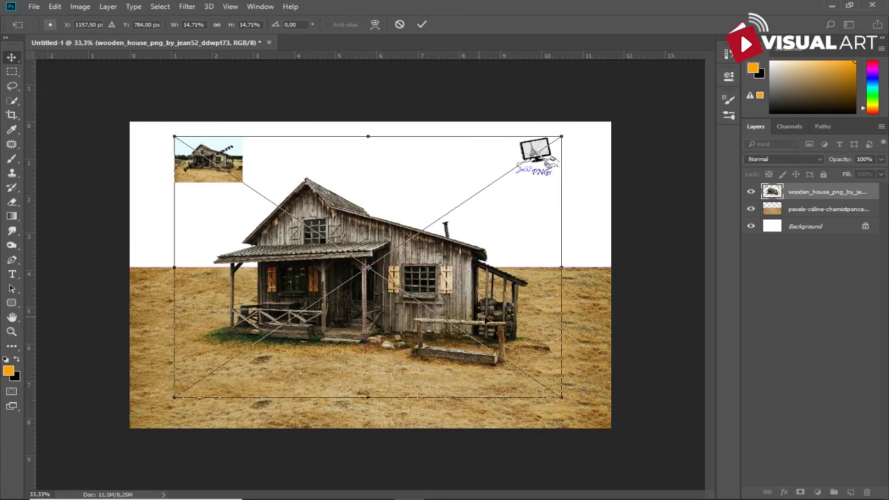
key(Return)
click(801, 492)
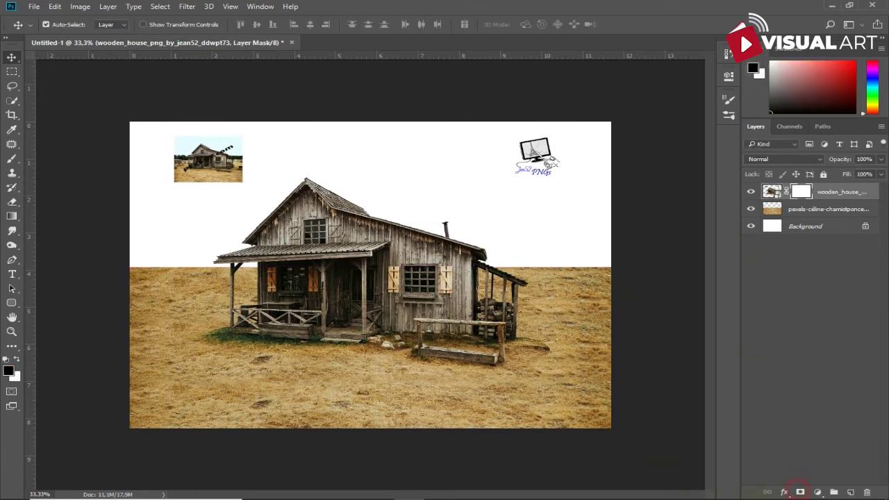
Step: Rasterize the house layer and delete the small corner image at the top left
click(12, 71)
drag(134, 122, 261, 189)
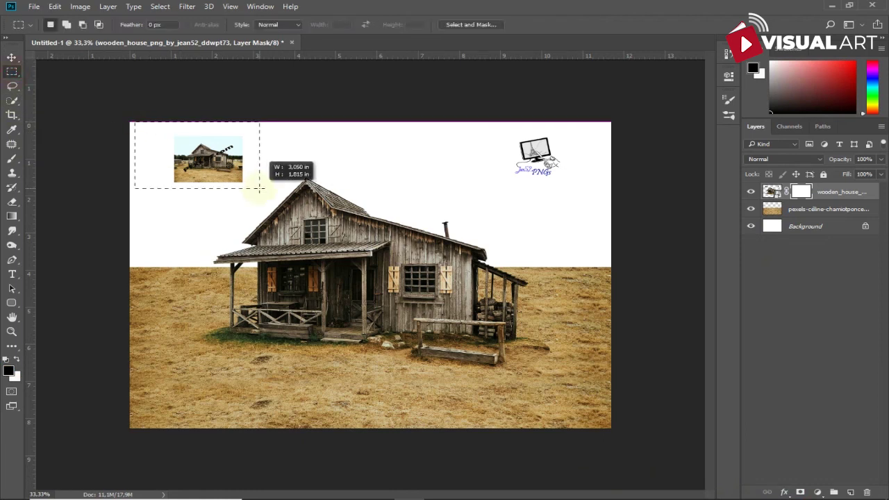
click(773, 193)
right_click(775, 193)
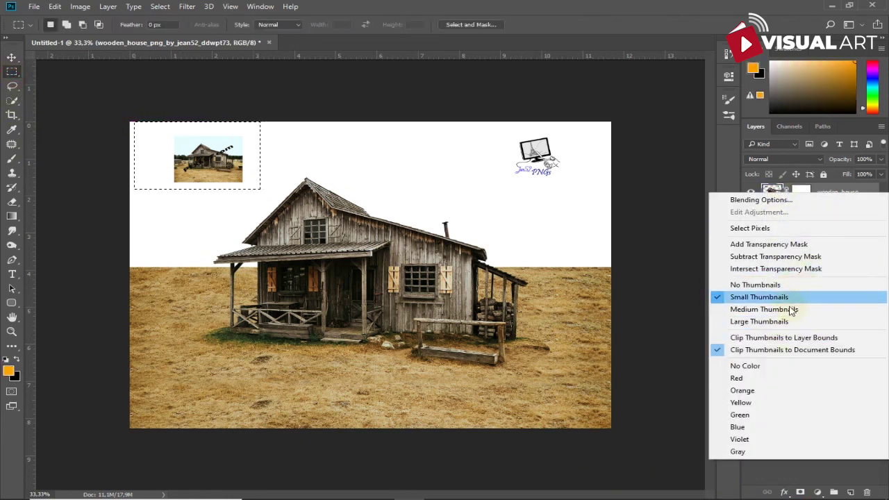
right_click(822, 192)
click(586, 272)
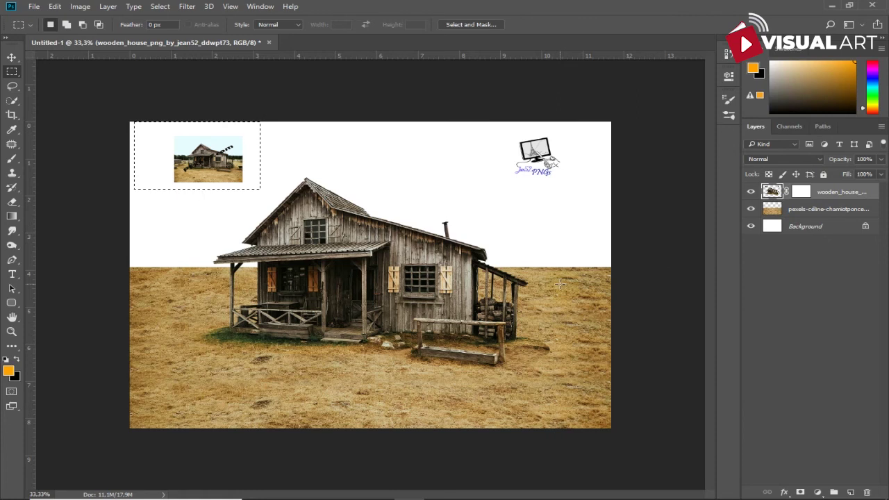
key(Delete)
key(ctrl+d)
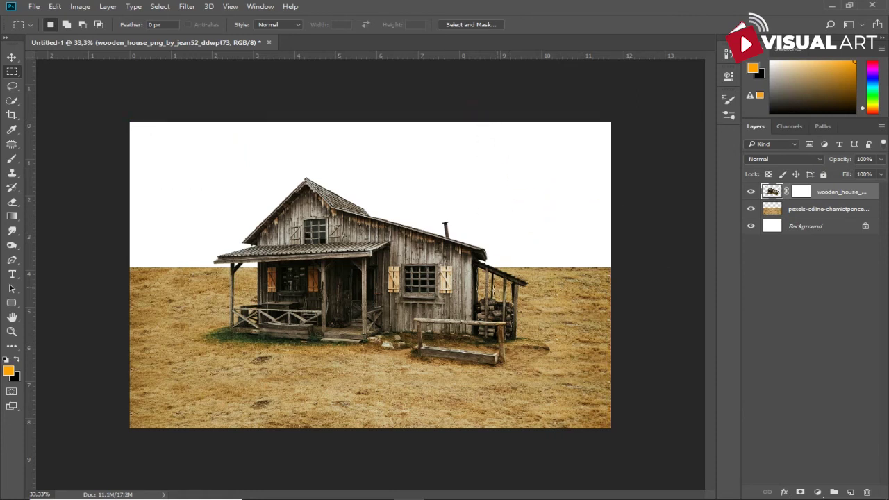
Step: Resize the ground layer with Free Transform and nudge the house into place
click(826, 212)
key(ctrl+t)
mouse_move(368, 266)
mouse_down()
mouse_move(367, 282)
mouse_move(403, 268)
mouse_up()
key(Return)
key(m)
click(12, 57)
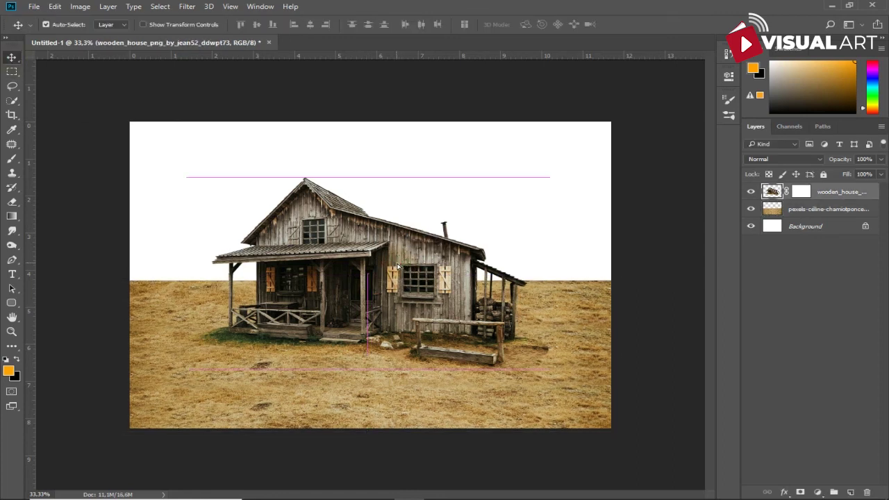
click(379, 488)
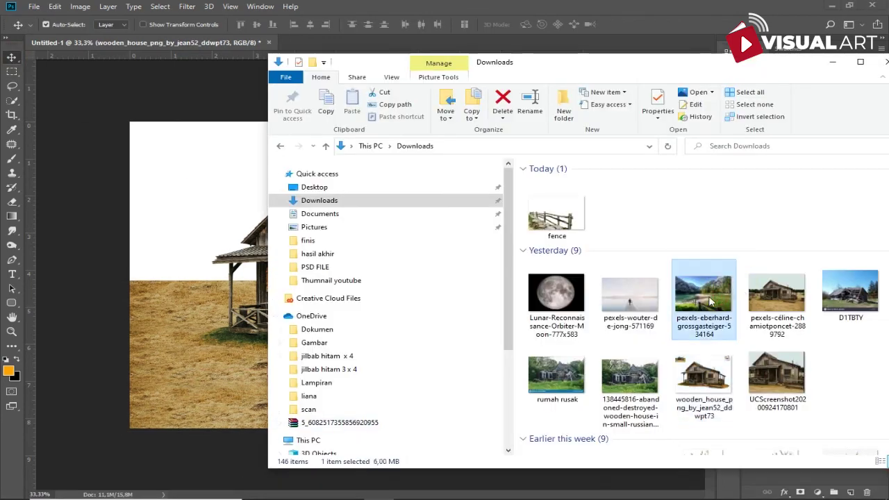
Step: Place the mountain lake photo enlarged to fill the canvas, beneath the grass texture
click(212, 264)
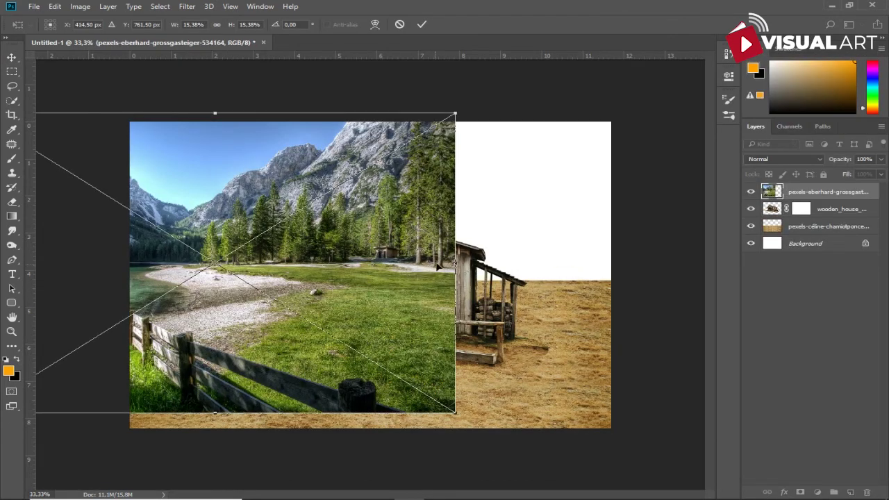
drag(431, 229, 556, 229)
drag(578, 410, 660, 495)
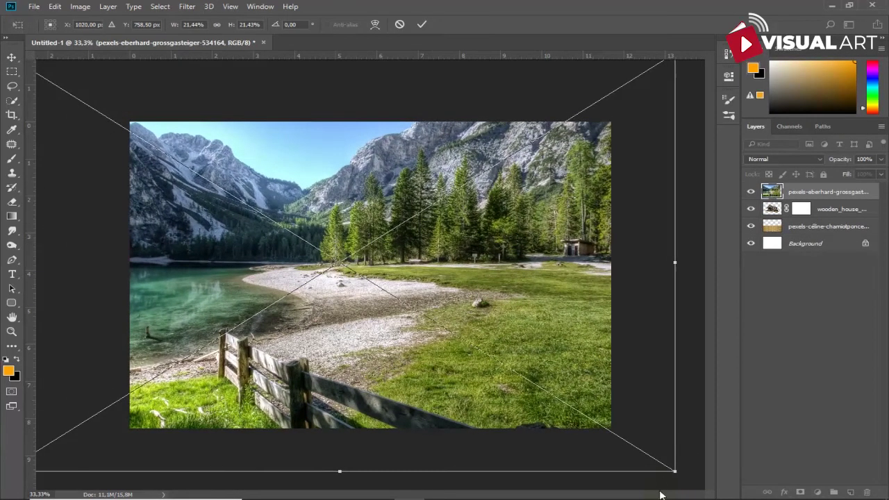
key(Return)
drag(838, 193, 834, 237)
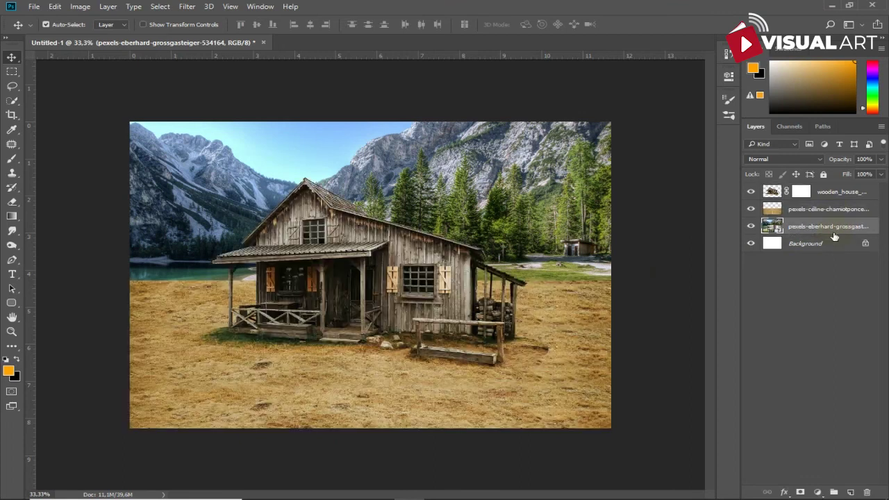
drag(507, 167, 516, 181)
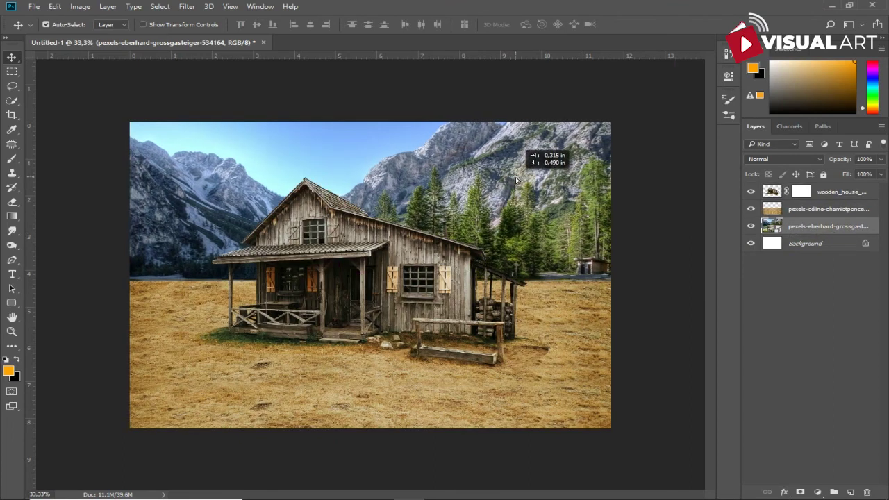
Step: Paint away grass along the horizon with a 300 px brush to reveal the lake
click(798, 209)
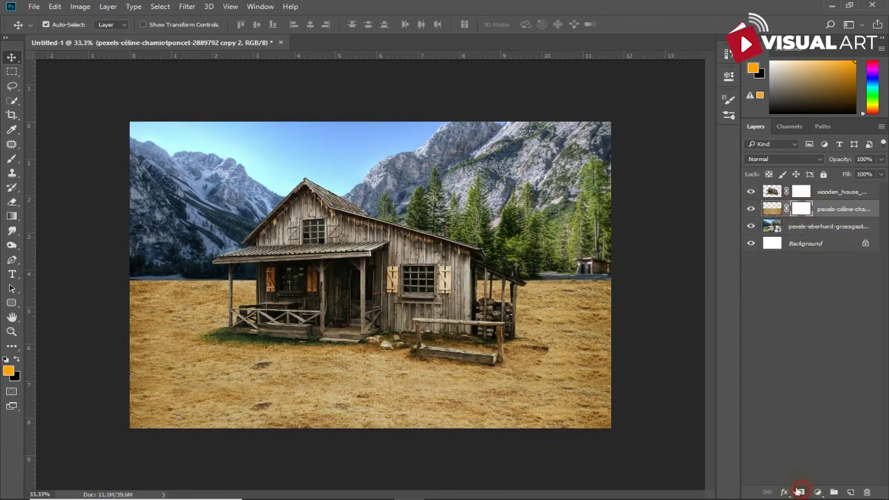
click(14, 161)
right_click(203, 206)
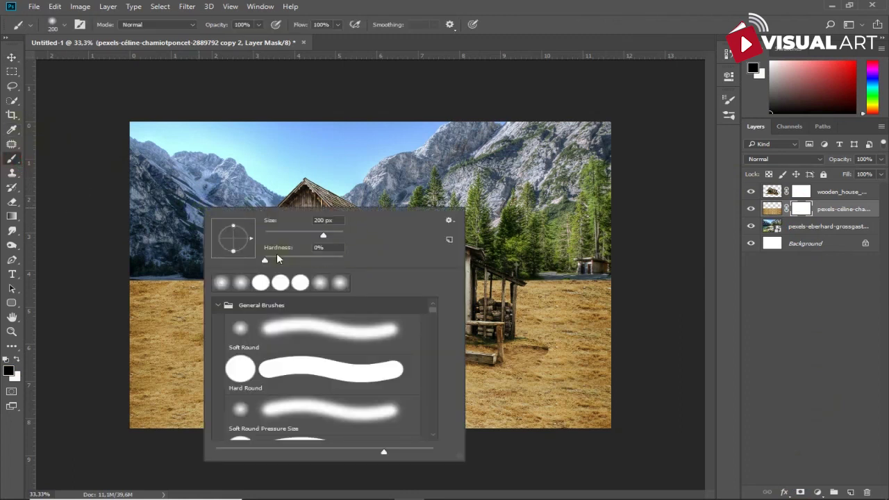
click(410, 40)
key(bracketright)
key(bracketright)
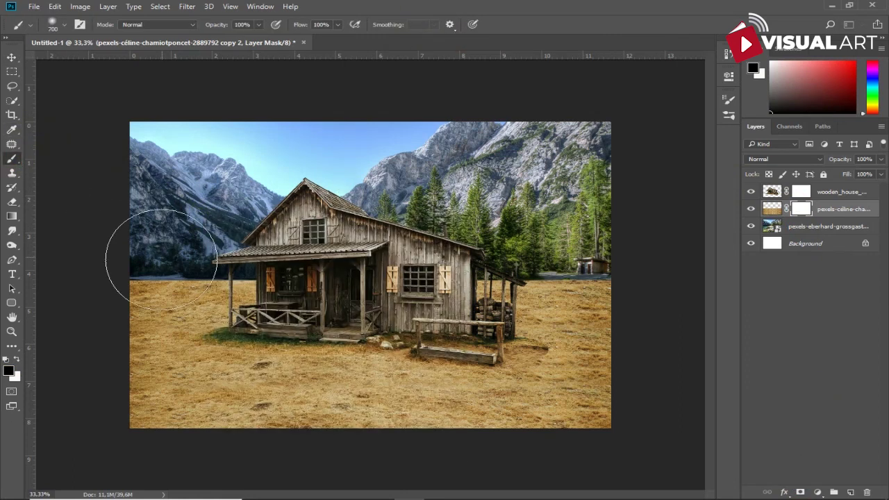
drag(146, 272, 645, 277)
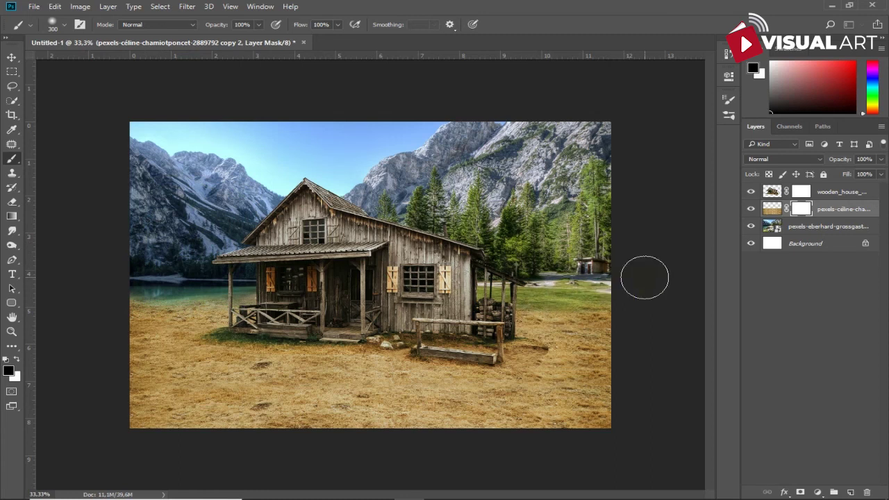
drag(225, 276, 152, 292)
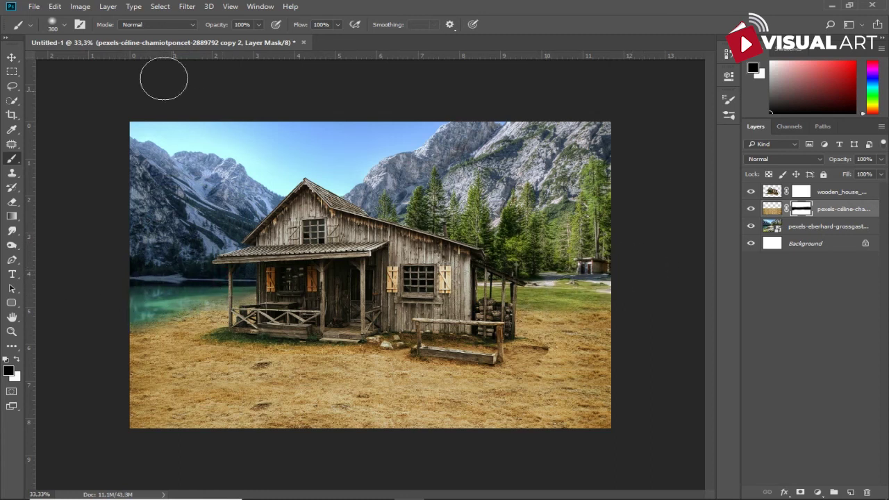
click(11, 55)
drag(561, 215, 522, 210)
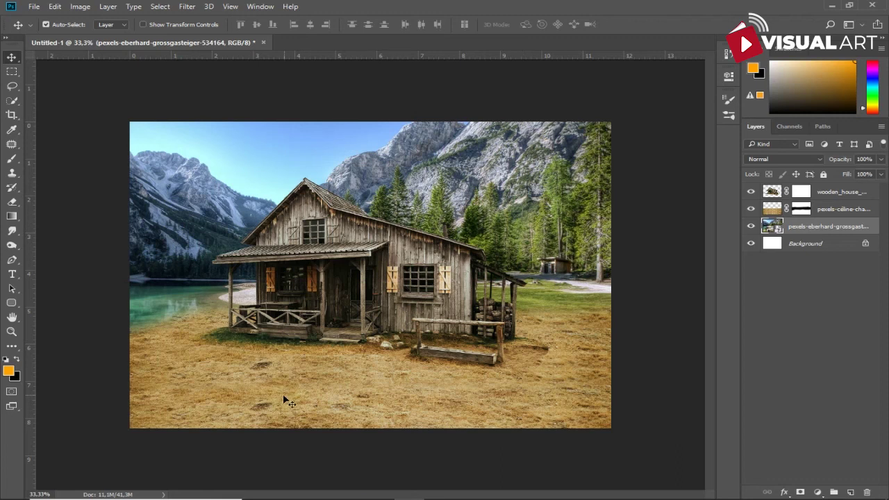
Step: Place the fence image, shrunk, on a layer above the grass texture
click(379, 489)
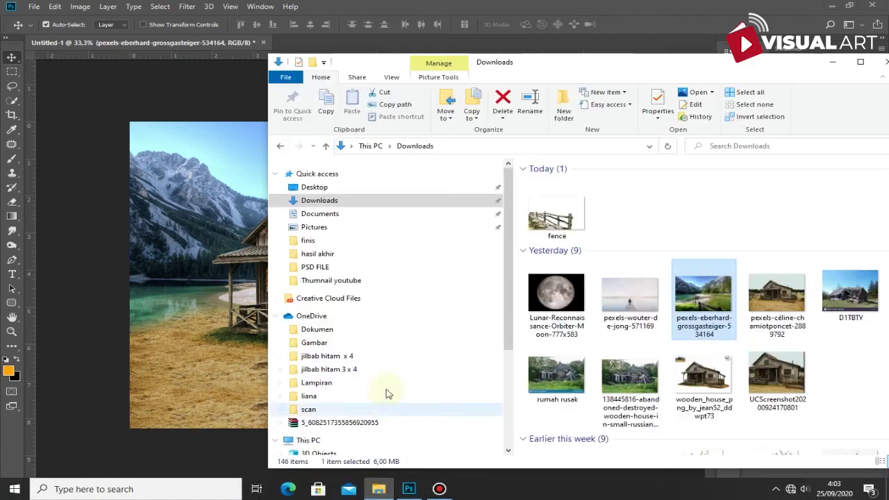
drag(561, 221, 233, 268)
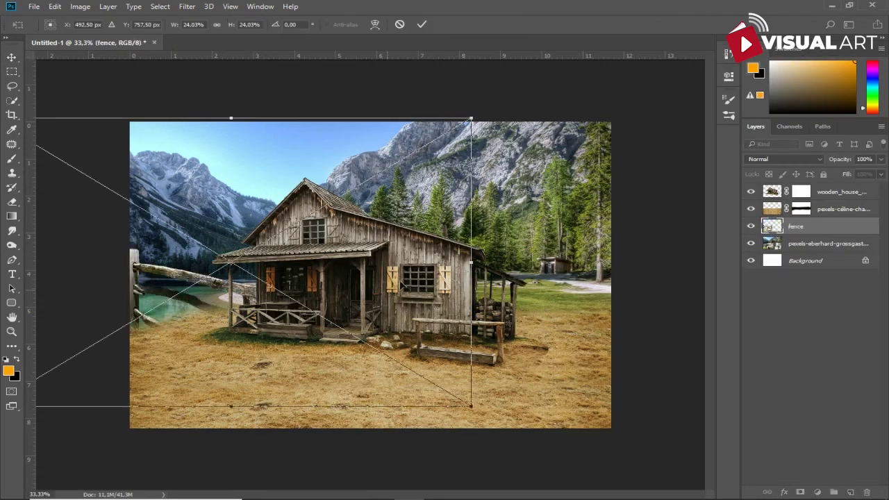
drag(262, 210, 547, 315)
drag(621, 333, 459, 239)
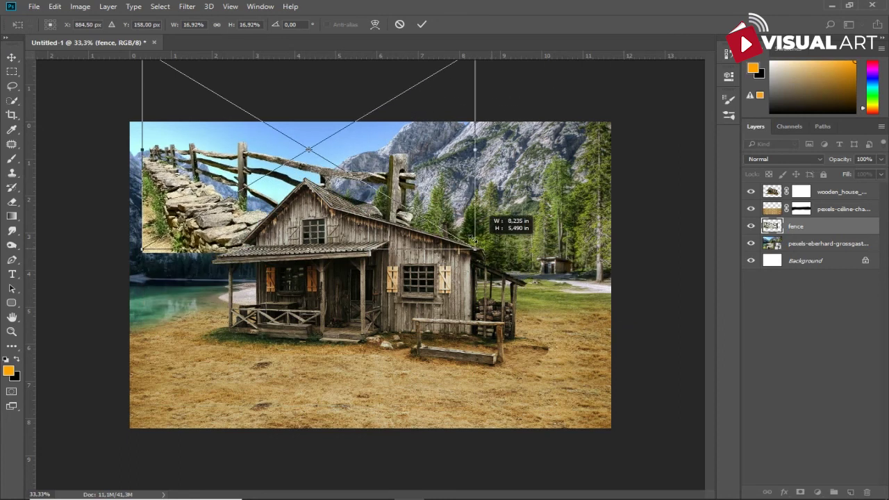
key(Return)
drag(841, 228, 837, 207)
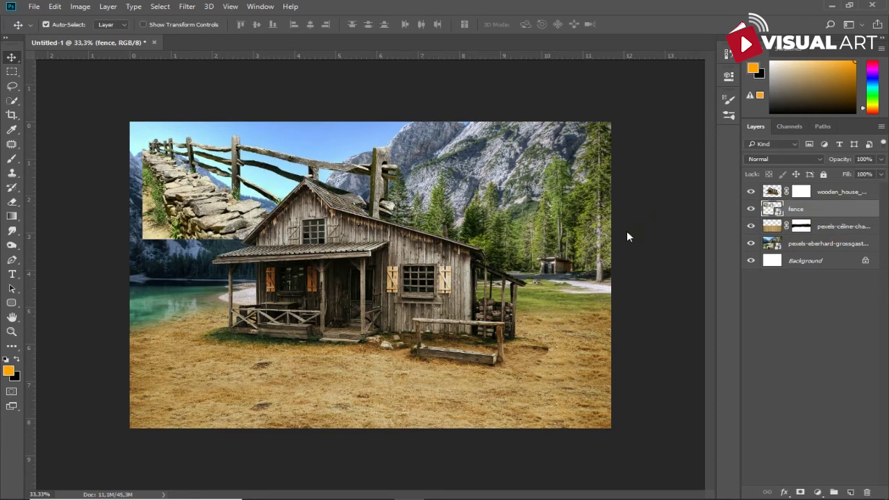
Step: Flip the fence horizontally, scale it down and distort it along the shoreline left of the cabin
key(ctrl+t)
right_click(285, 198)
click(331, 352)
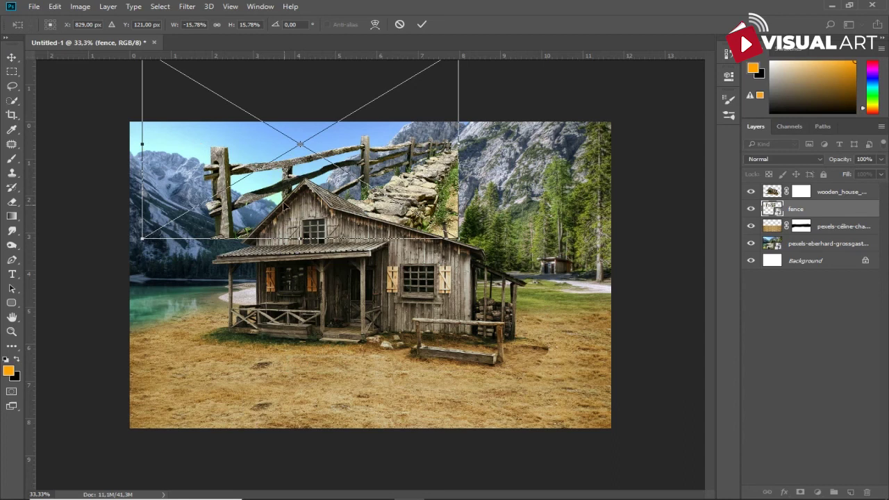
drag(327, 180, 245, 264)
drag(54, 145, 147, 198)
drag(379, 212, 297, 210)
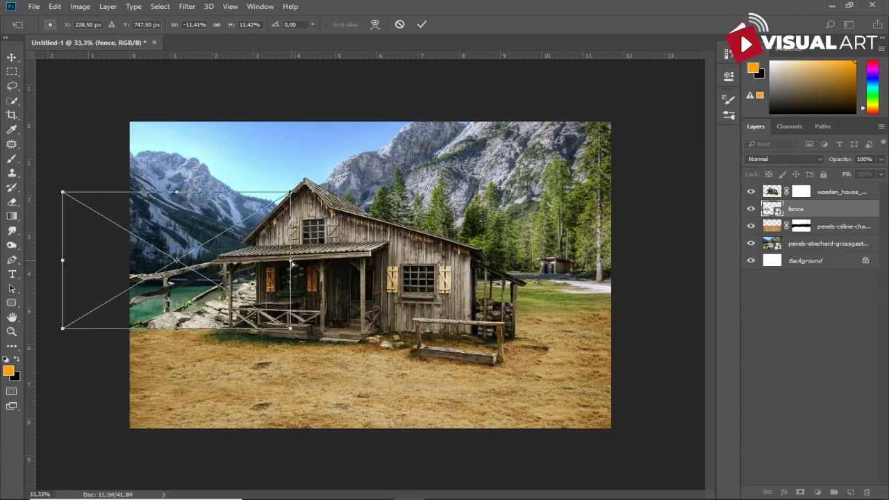
drag(292, 263, 293, 283)
drag(63, 193, 122, 227)
mouse_move(252, 298)
mouse_down()
mouse_move(221, 304)
mouse_move(258, 290)
mouse_up()
drag(205, 297, 210, 300)
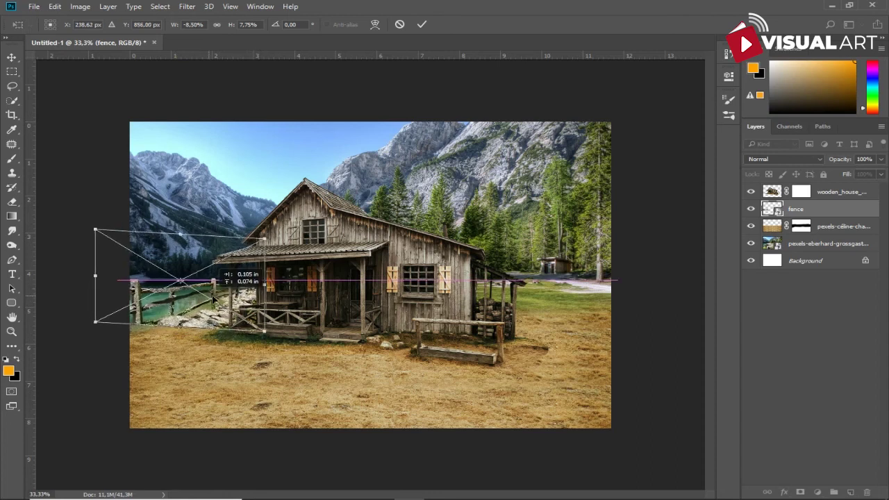
key(Return)
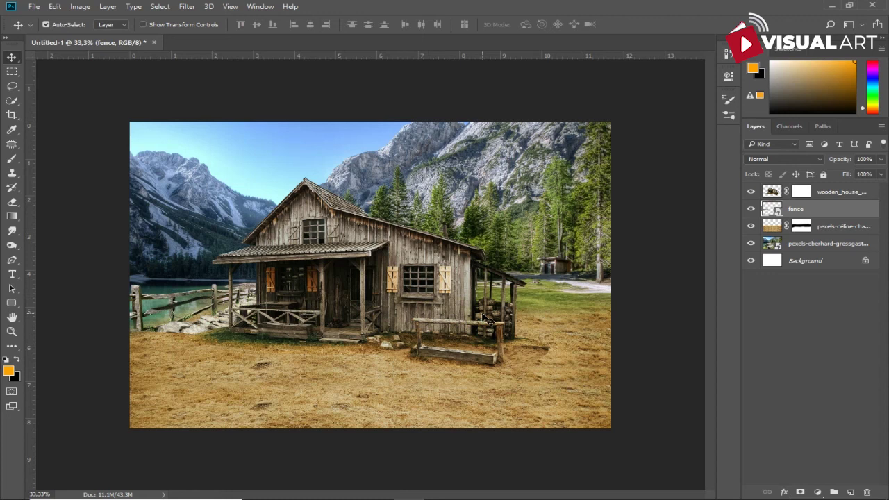
Step: Add a layer mask to the fence layer
click(800, 491)
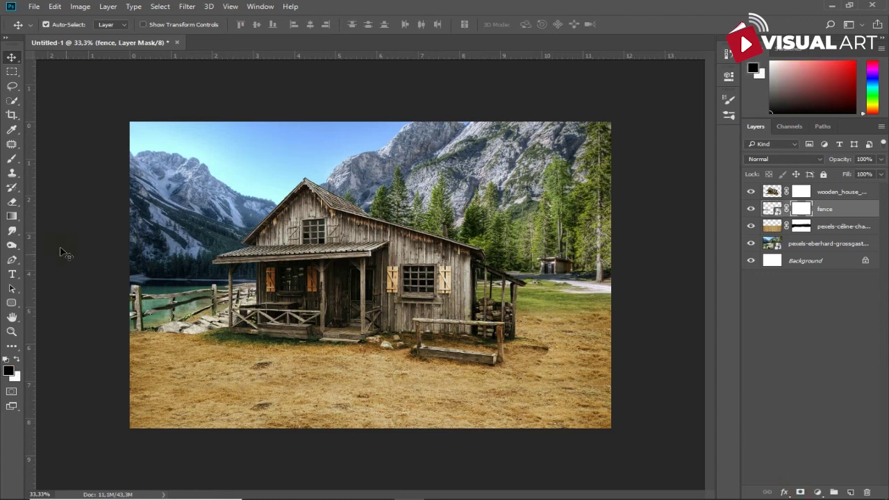
key(b)
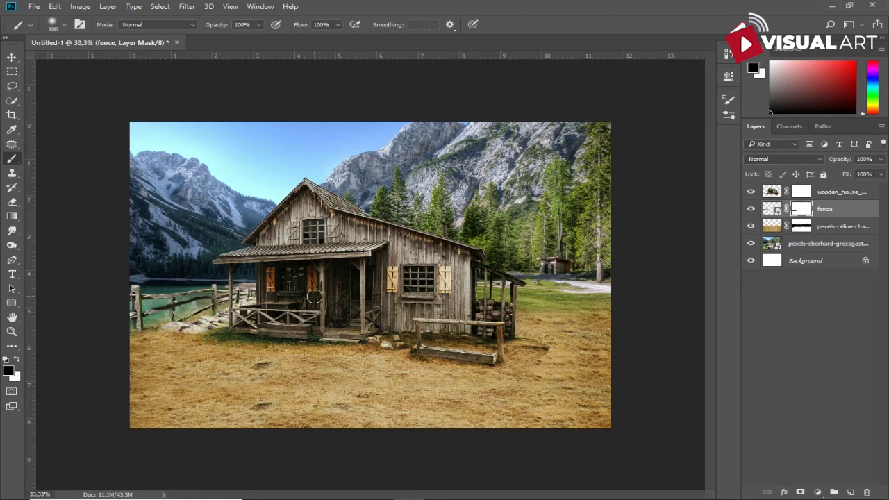
click(15, 55)
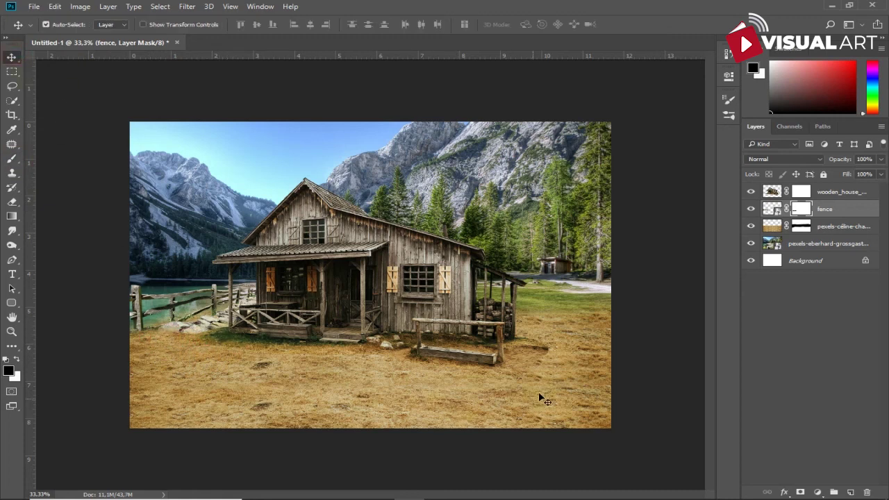
click(826, 244)
Step: Darken the landscape with Levels and desaturate it to -47 with Hue/Saturation
click(817, 492)
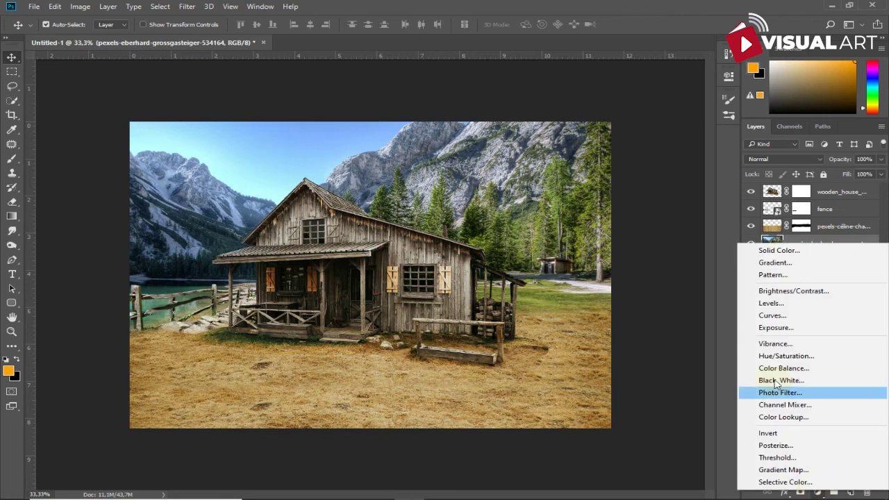
click(809, 306)
drag(700, 216, 589, 221)
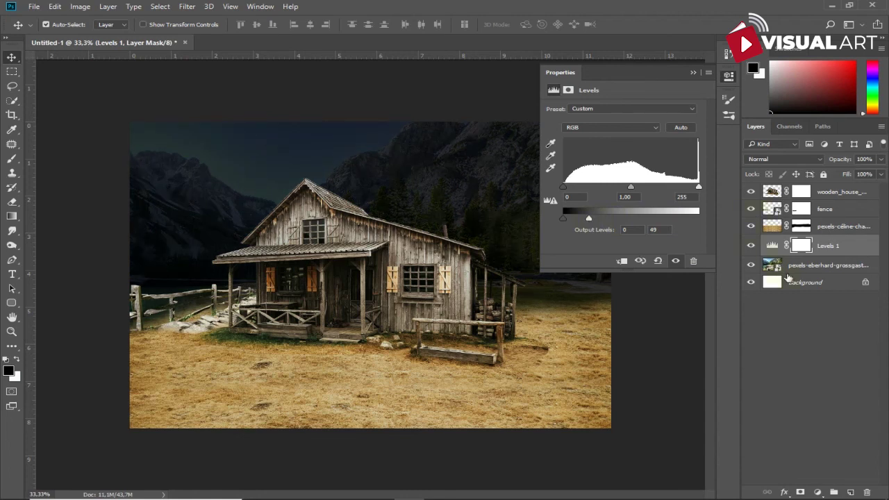
click(825, 492)
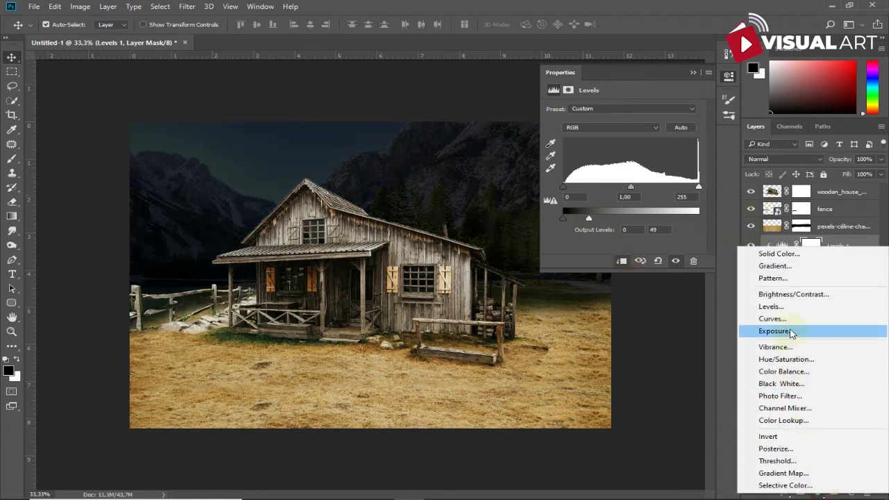
click(786, 359)
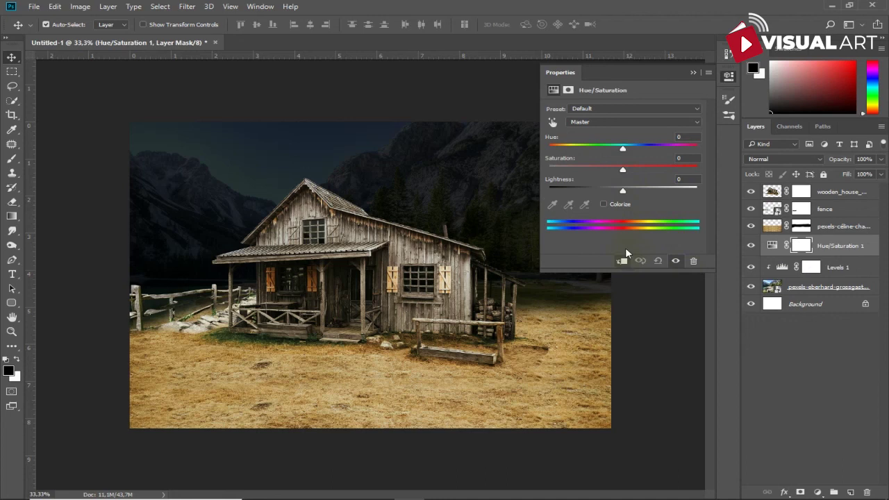
drag(622, 167, 587, 167)
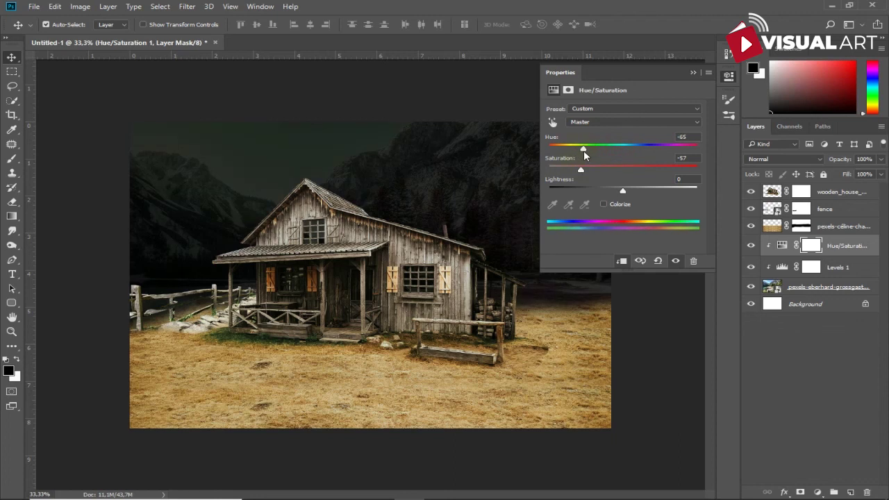
Step: Add a Color Balance adjustment pushing the landscape midtones toward blue
click(827, 286)
click(816, 492)
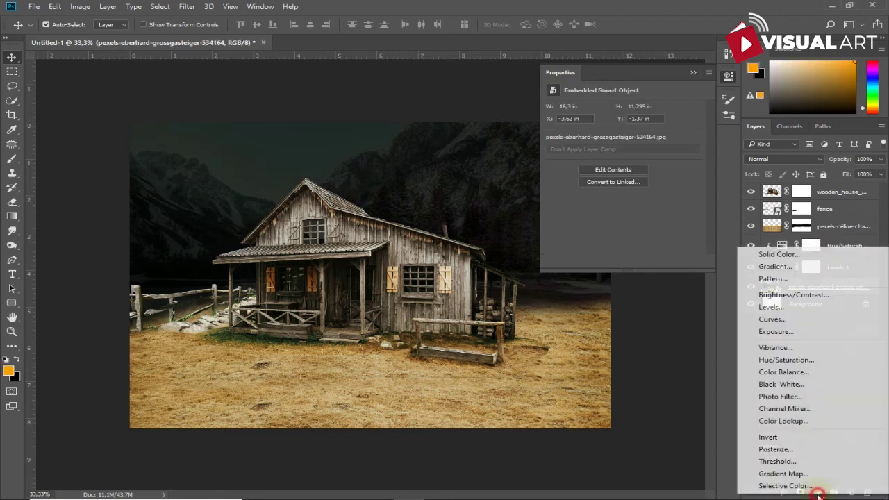
click(774, 369)
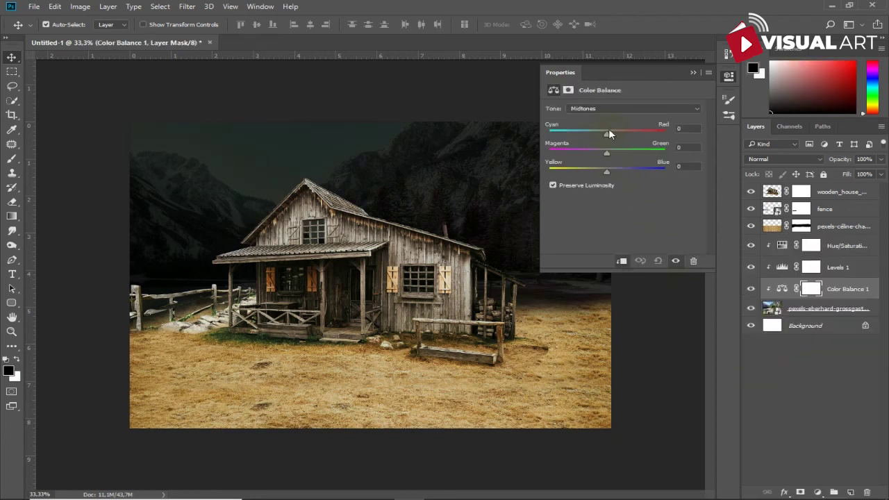
drag(618, 130, 615, 130)
mouse_move(606, 172)
mouse_down()
mouse_move(594, 172)
mouse_move(580, 151)
mouse_up()
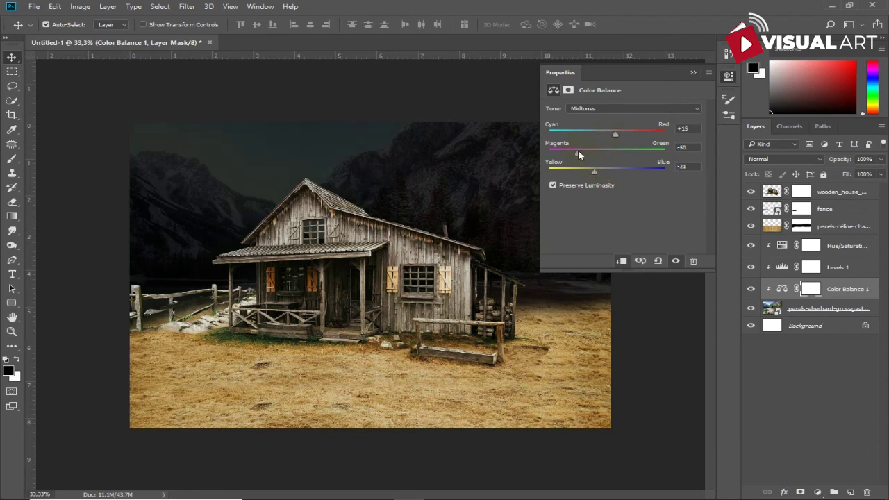
click(691, 74)
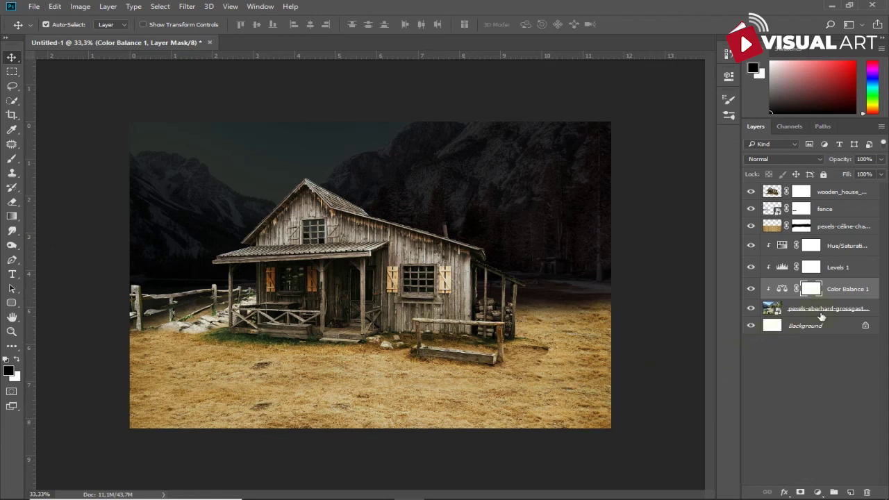
Step: Group the landscape photo and its adjustments as "mountaint"
shift+click(840, 249)
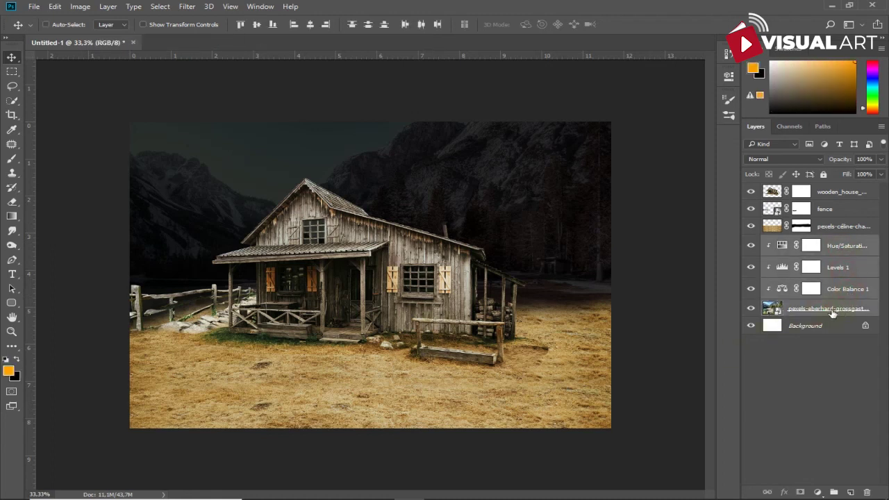
key(ctrl+g)
double_click(793, 241)
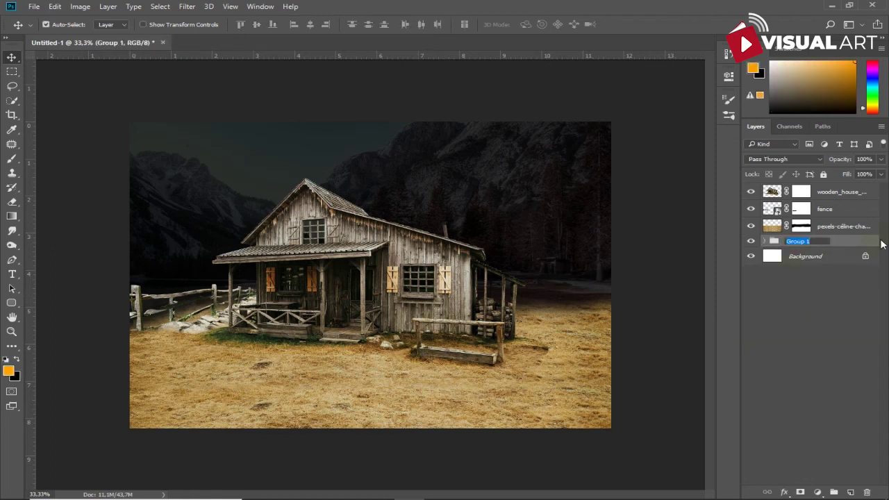
text(mountaint)
key(Return)
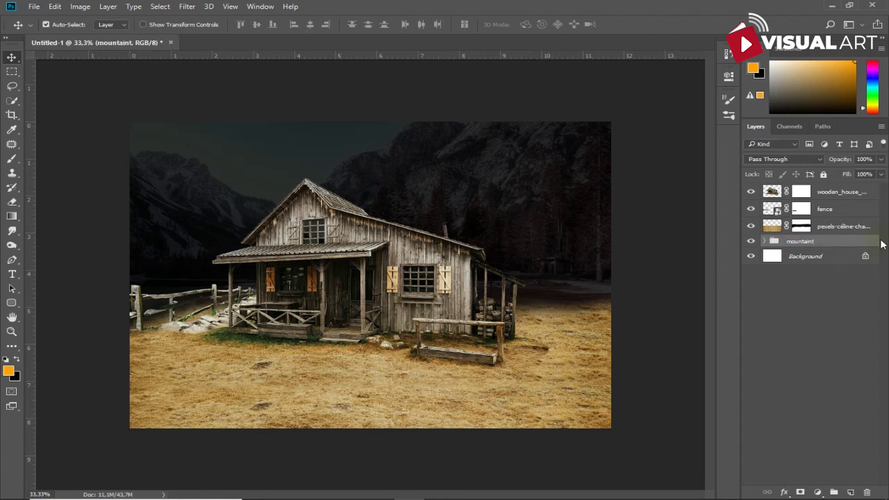
click(852, 231)
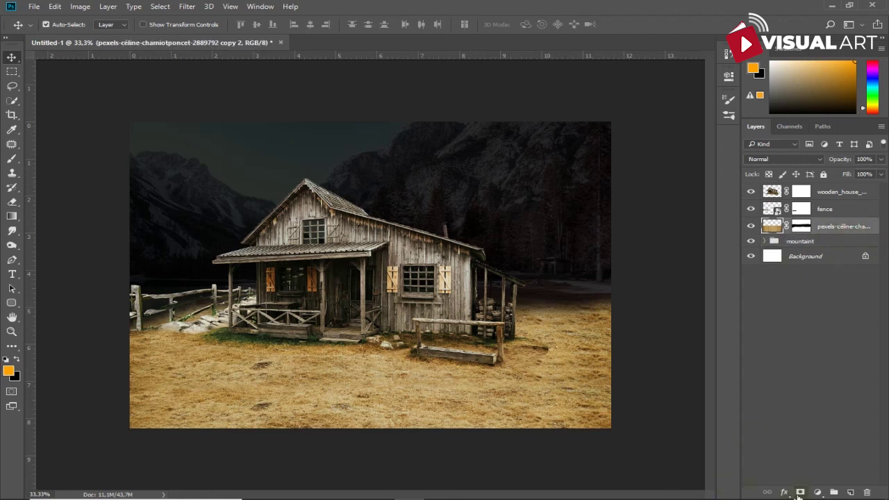
Step: Add a clipped Levels adjustment lowering the ground's white output
click(817, 491)
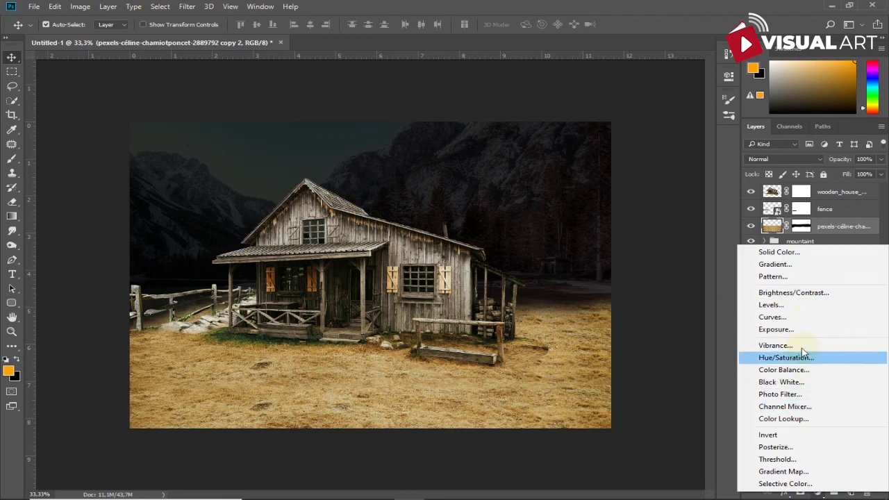
click(778, 303)
mouse_move(698, 219)
mouse_down()
mouse_move(622, 221)
mouse_move(638, 222)
mouse_up()
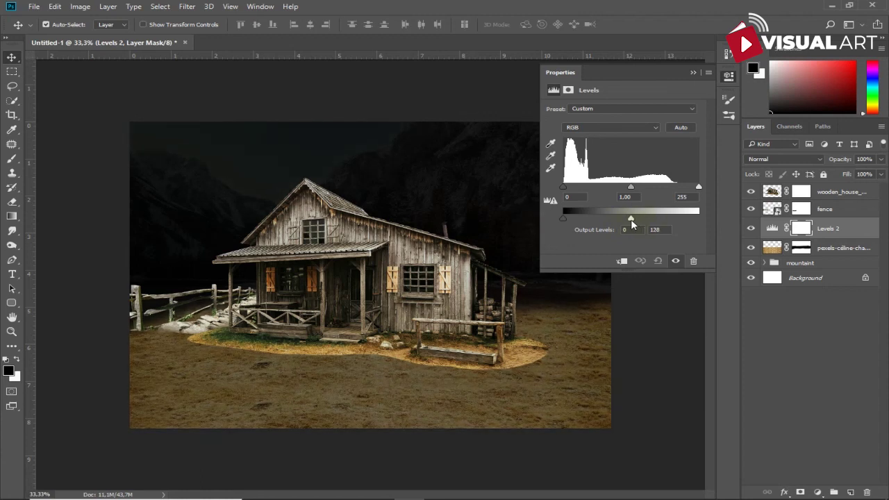
click(618, 260)
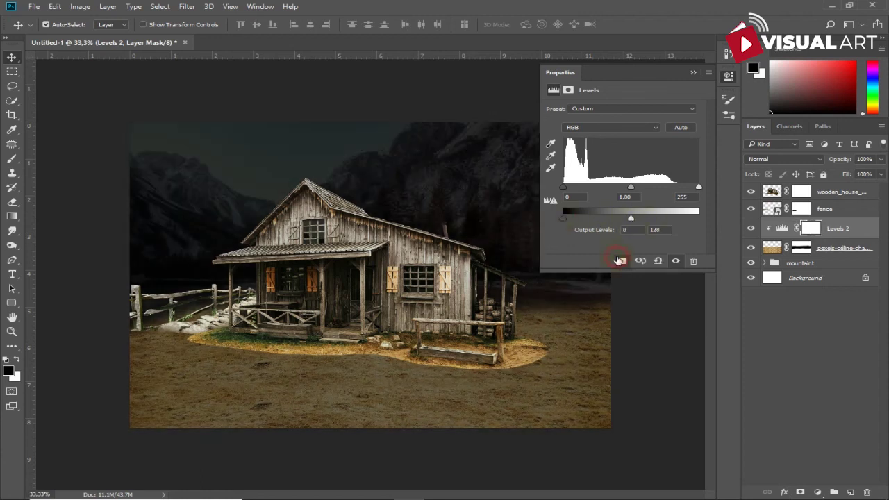
click(693, 72)
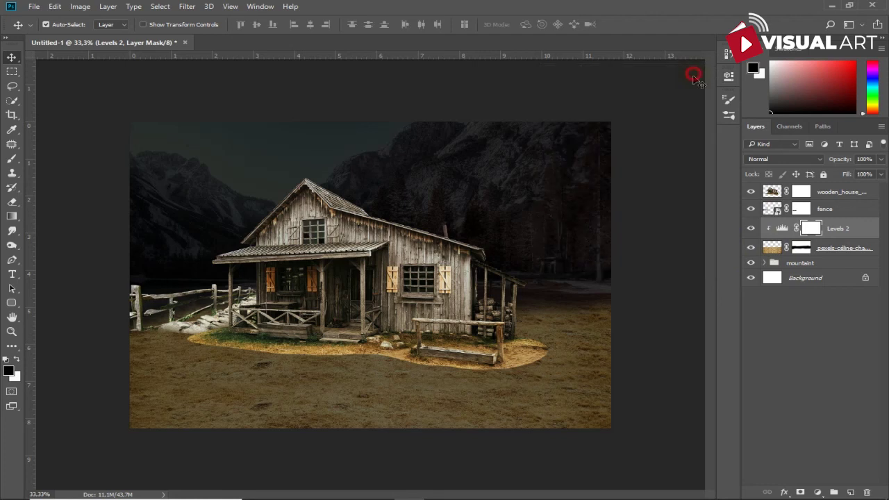
Step: Add a clipped Brightness/Contrast adjustment darkening the ground and raising its contrast
click(816, 492)
click(798, 291)
click(625, 264)
mouse_move(622, 137)
mouse_down()
mouse_move(596, 136)
mouse_move(670, 157)
mouse_up()
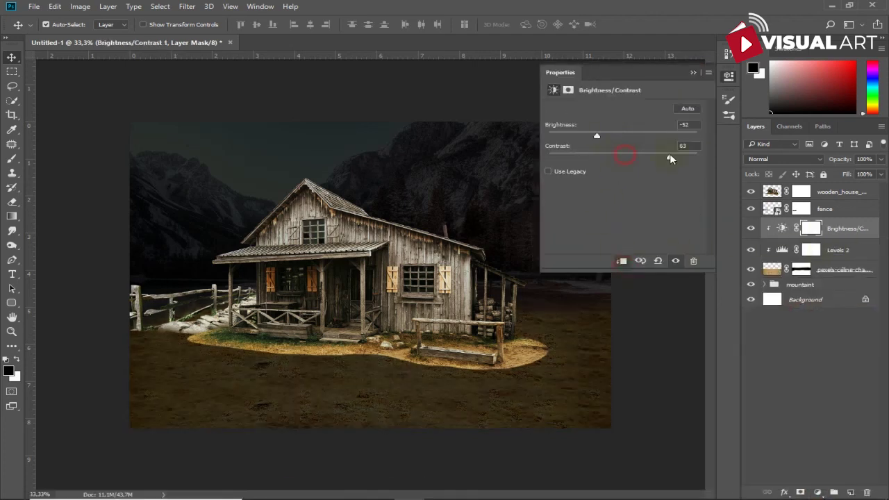
drag(598, 140, 603, 141)
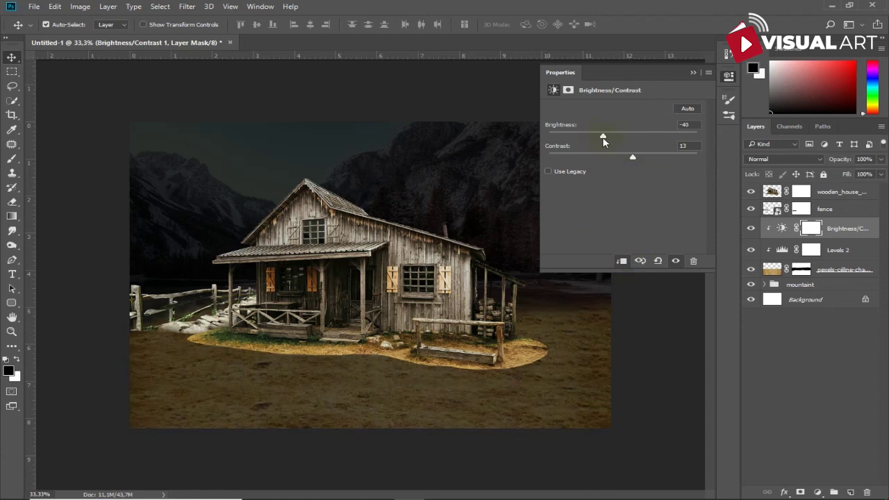
click(693, 72)
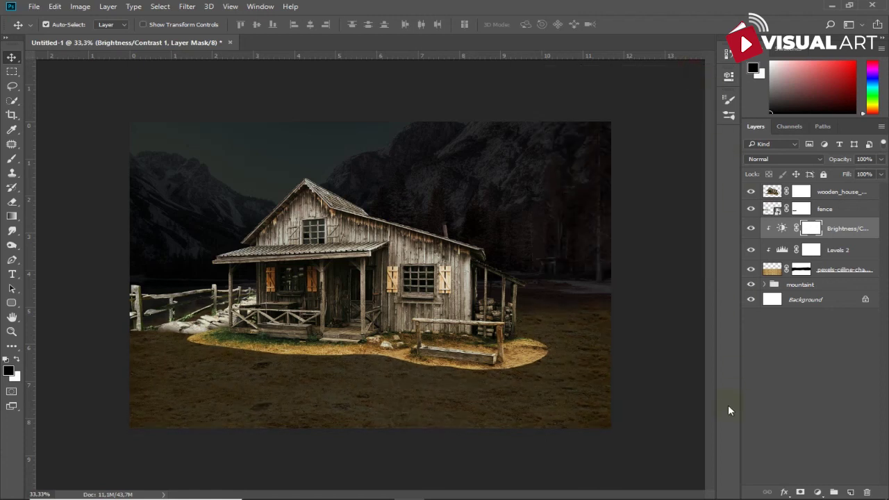
Step: Group the ground and its two adjustments as "grass"
shift+click(841, 275)
key(ctrl+g)
double_click(800, 225)
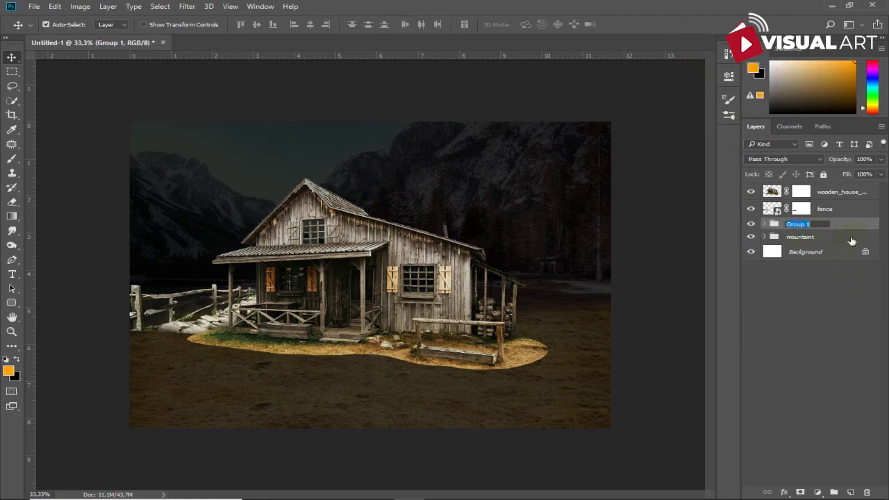
text(s)
key(Return)
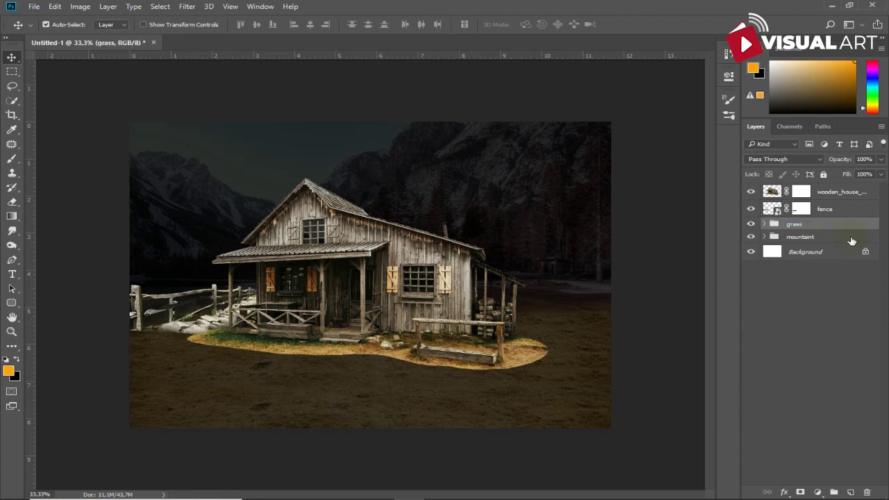
click(848, 194)
Step: Add a Brightness/Contrast layer clipped to wooden_house with brightness lowered to darken the cabin
click(818, 492)
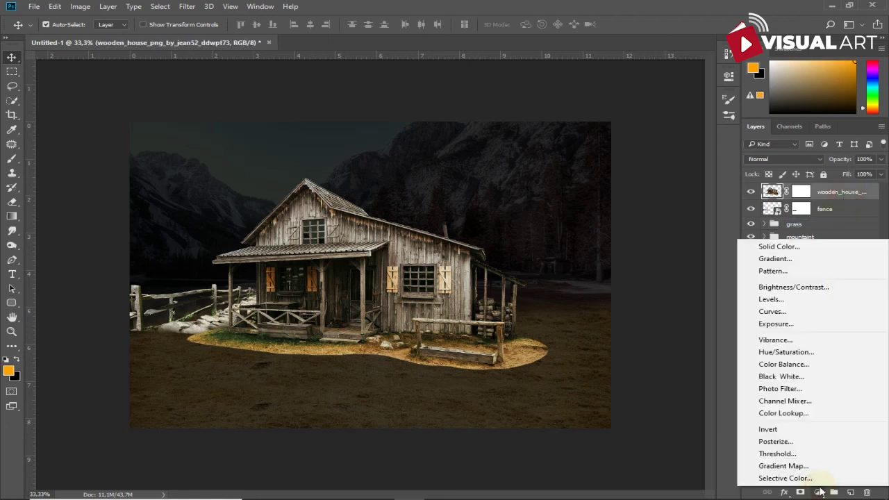
click(806, 287)
drag(623, 132, 584, 138)
click(621, 260)
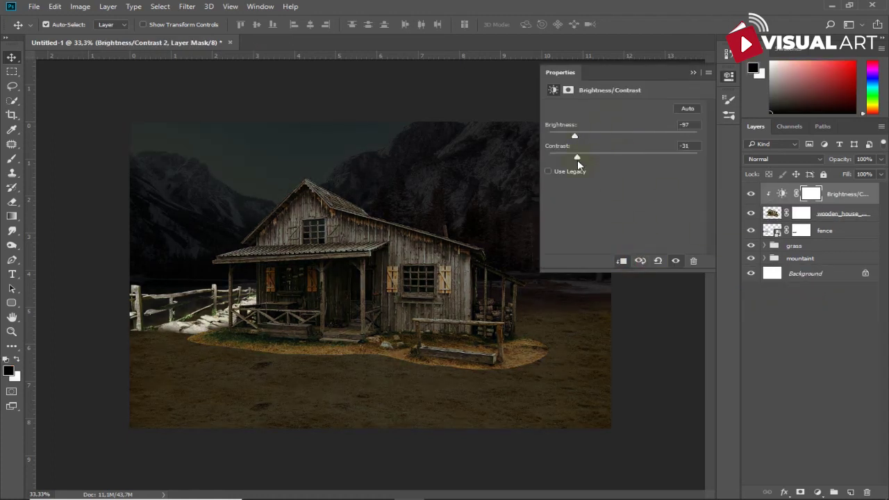
drag(573, 137, 564, 137)
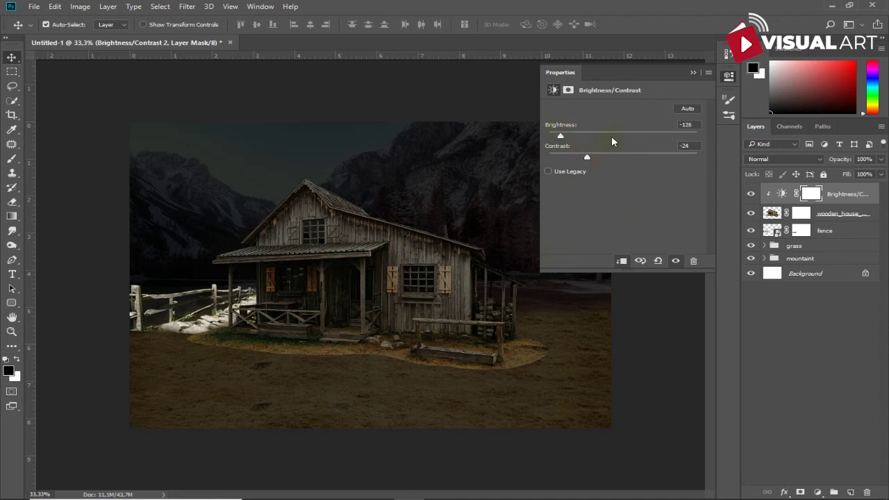
click(693, 72)
Step: Add a warming Photo Filter clipped to wooden_house with increased density
click(817, 491)
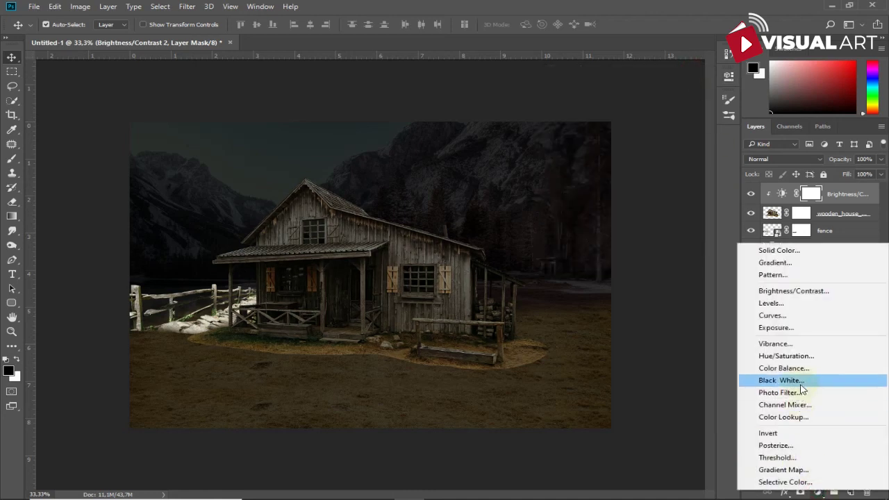
click(801, 393)
drag(582, 155, 602, 159)
click(623, 262)
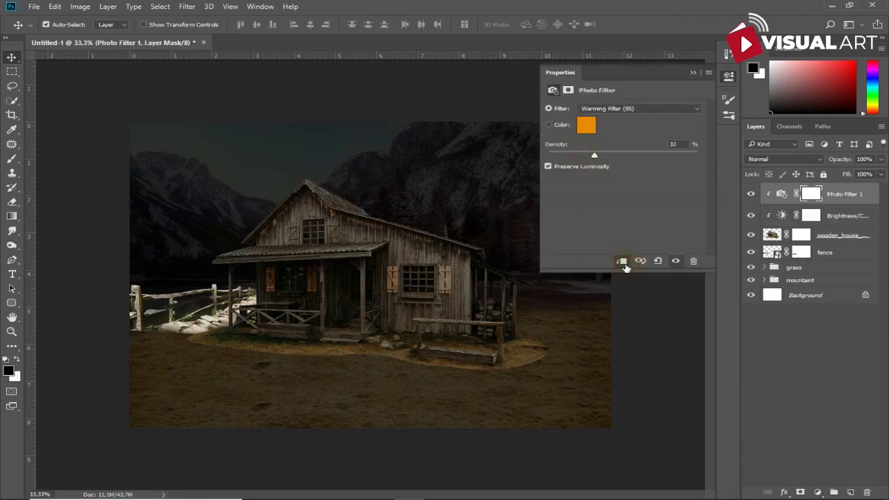
click(694, 74)
Step: Paint black on the wooden_house mask with a 175 px soft brush to hide the lit ground
click(801, 235)
key(b)
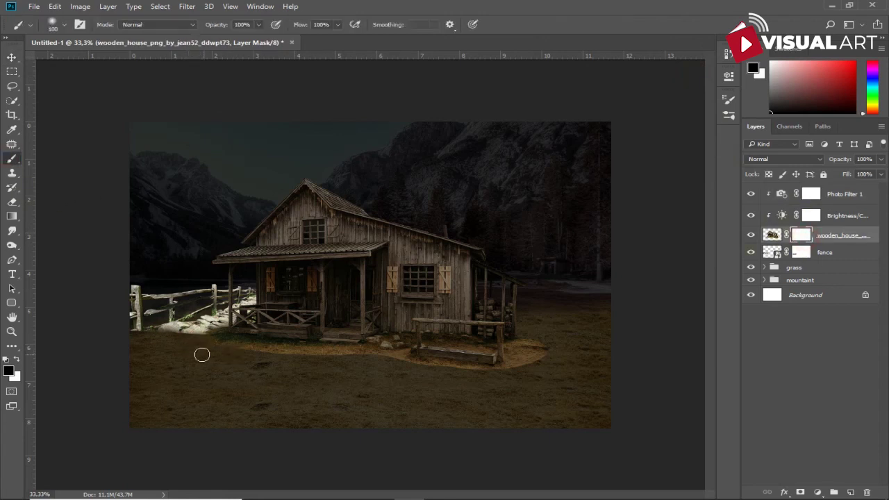
mouse_move(393, 361)
mouse_down()
mouse_move(504, 371)
mouse_move(532, 338)
mouse_up()
right_click(545, 338)
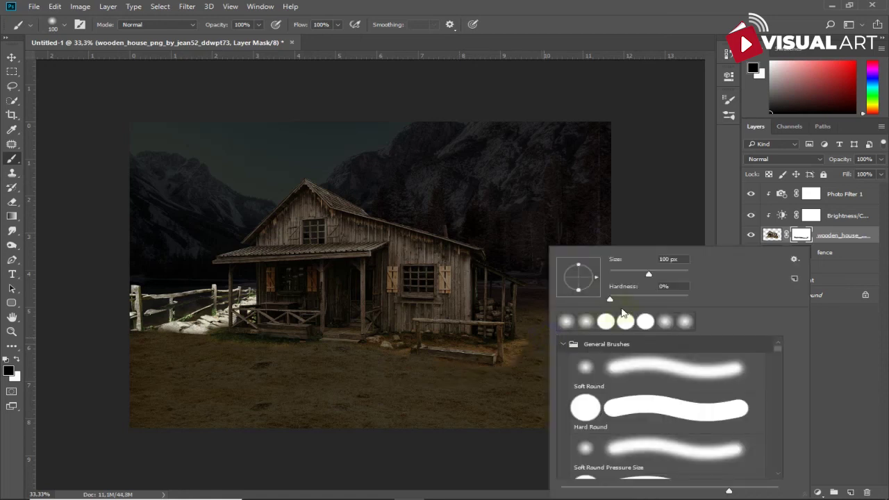
key(Return)
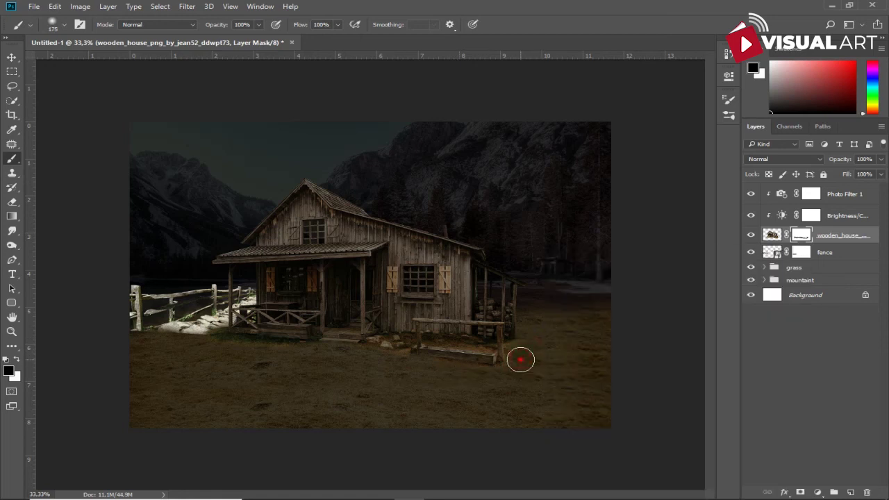
drag(298, 375, 225, 357)
key(bracketleft)
key(bracketleft)
Step: Select the wooden_house layer together with its adjustment layers
click(12, 58)
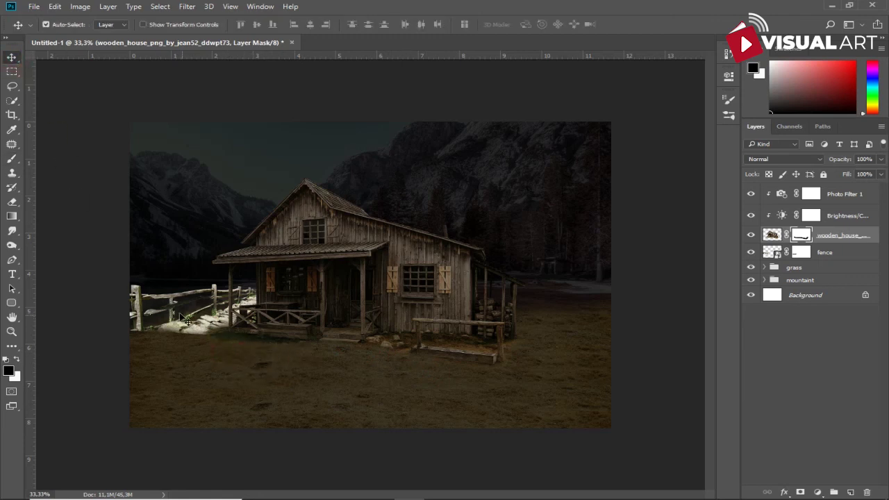
click(825, 252)
click(844, 236)
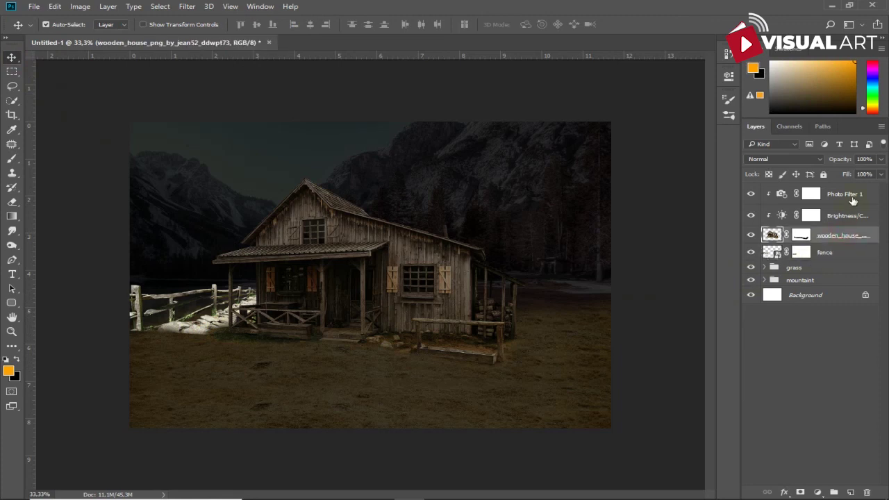
shift+click(847, 217)
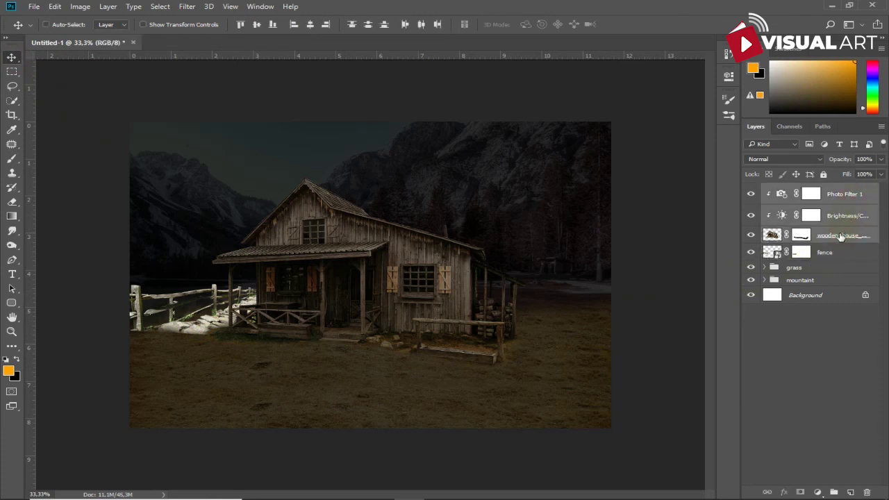
Step: Group the cabin and its adjustments and name the group "house"
key(ctrl+g)
double_click(793, 189)
text(hoyse)
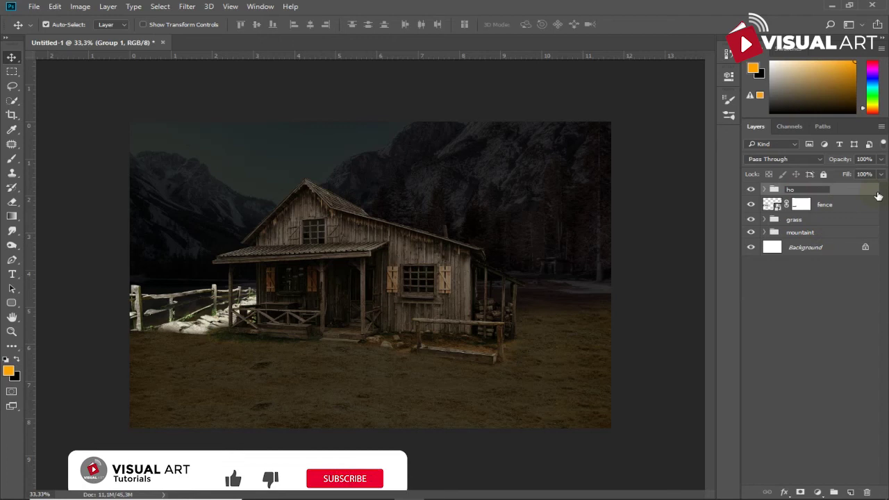
key(Return)
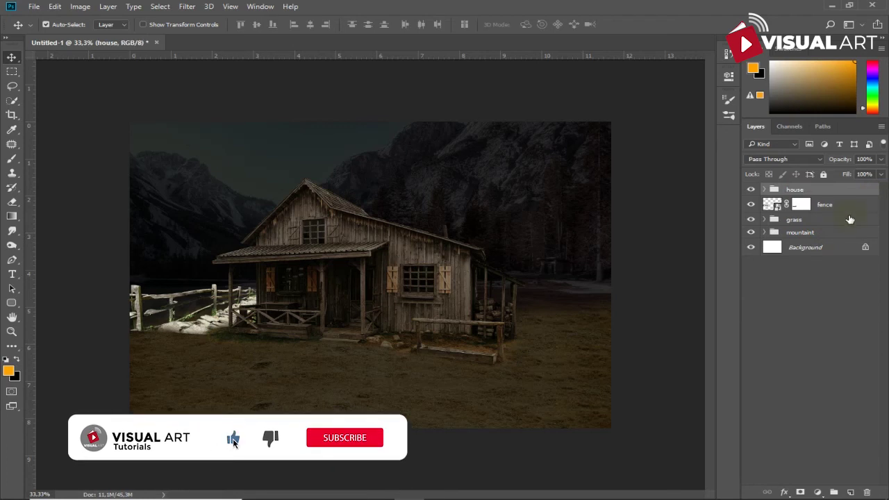
Step: Add a Brightness/Contrast clipped to the fence, lowering brightness and raising contrast
click(844, 207)
click(817, 492)
click(799, 294)
drag(622, 135, 552, 135)
click(621, 261)
mouse_move(596, 158)
mouse_down()
mouse_move(682, 155)
mouse_move(620, 158)
mouse_up()
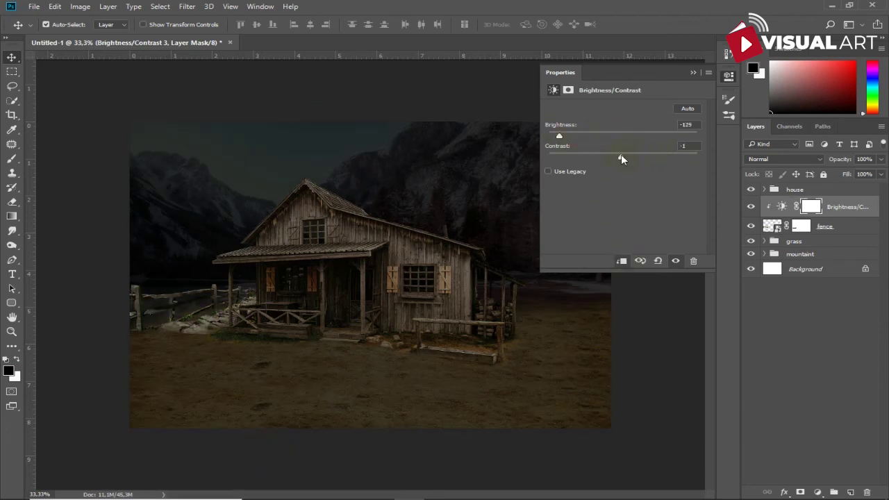
Step: Add a clipped Levels adjustment that strongly lowers the fence's white output level
click(817, 492)
click(791, 304)
drag(699, 218, 665, 218)
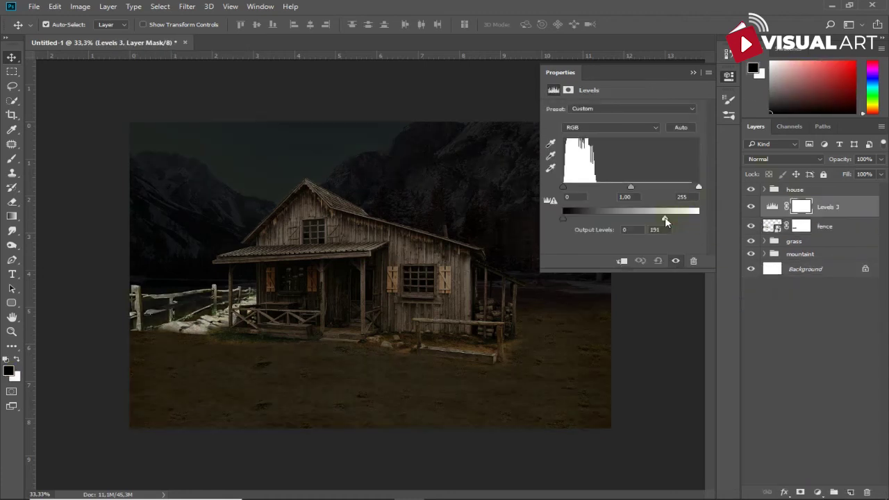
click(621, 261)
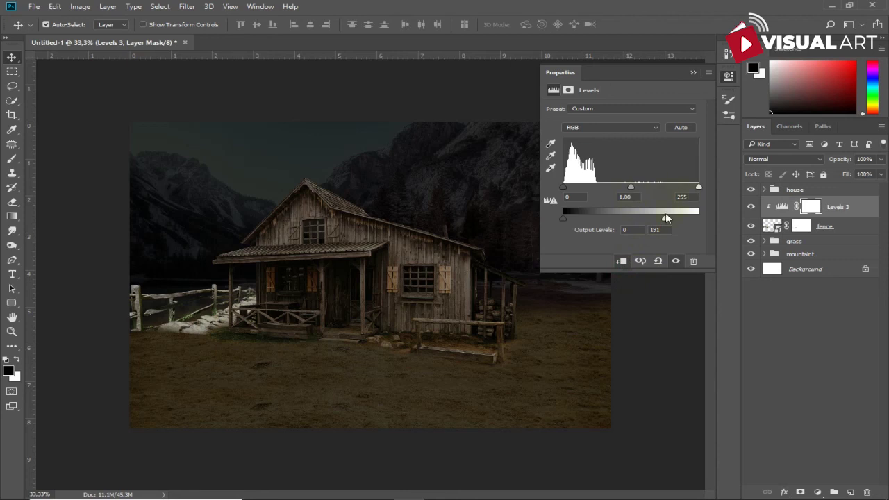
drag(665, 218, 598, 220)
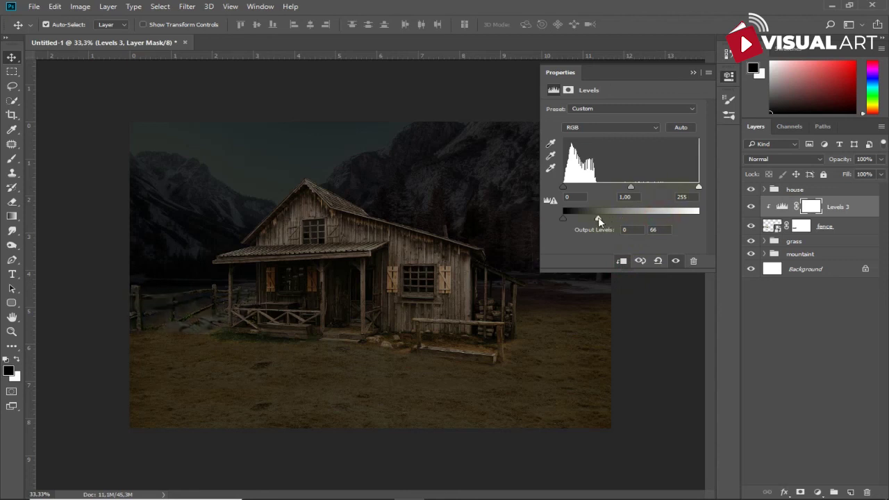
Step: Add a warming Photo Filter clipped to the fence
click(820, 491)
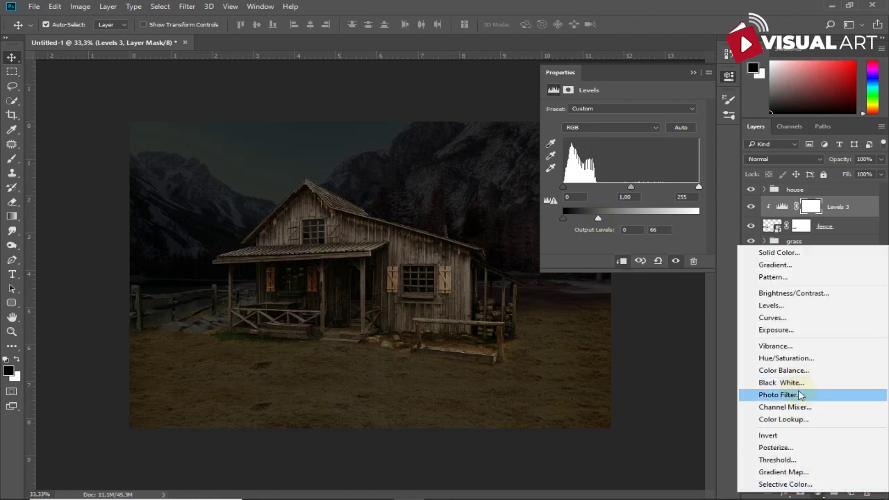
click(792, 394)
click(622, 261)
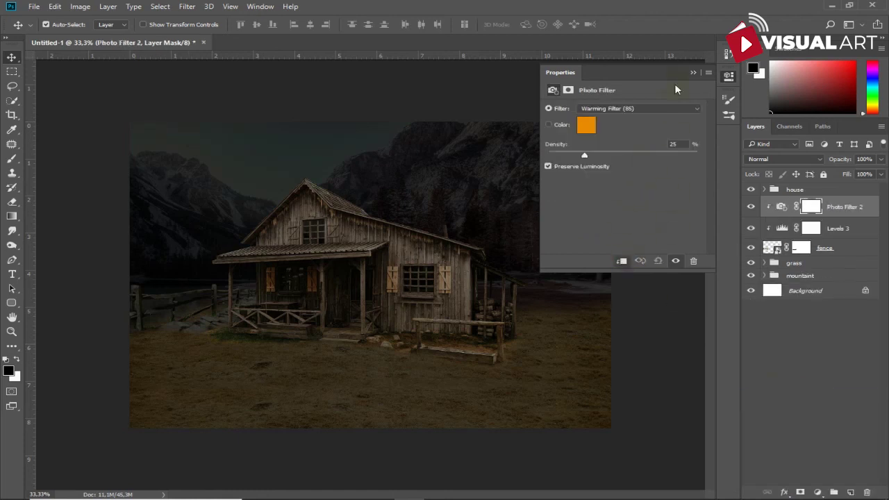
click(692, 72)
Step: Group the fence with its adjustments and name the group "fence"
shift+click(841, 244)
key(ctrl+g)
double_click(798, 202)
text(nce)
key(Return)
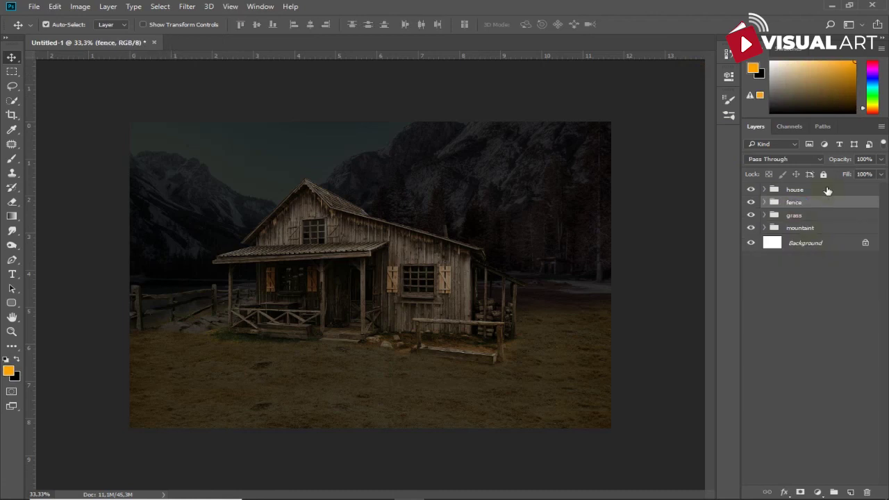
Step: Free Transform the house group slightly lower, commit it, and zoom in a little
click(797, 193)
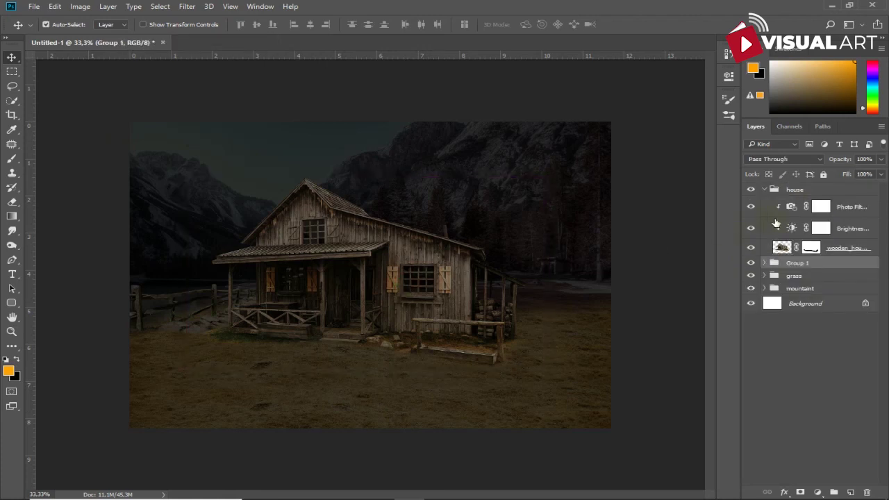
click(785, 189)
key(ctrl+t)
drag(400, 258, 400, 266)
key(Return)
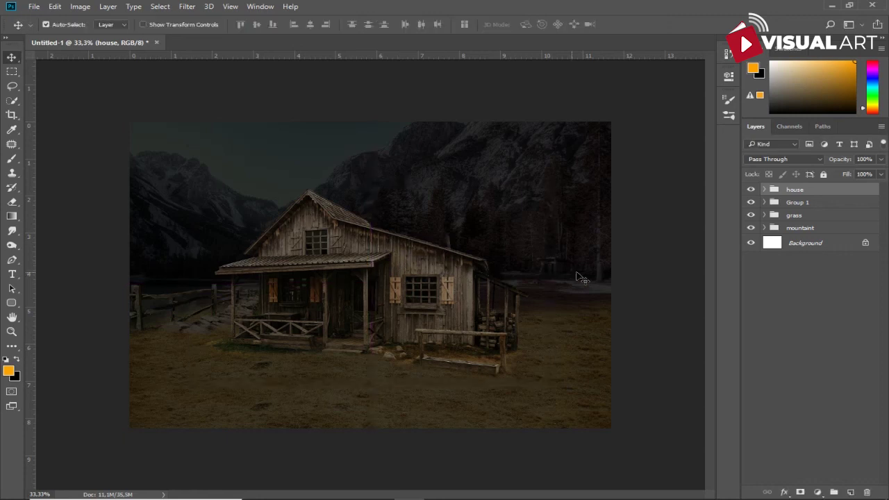
scroll(561, 361, up, 1)
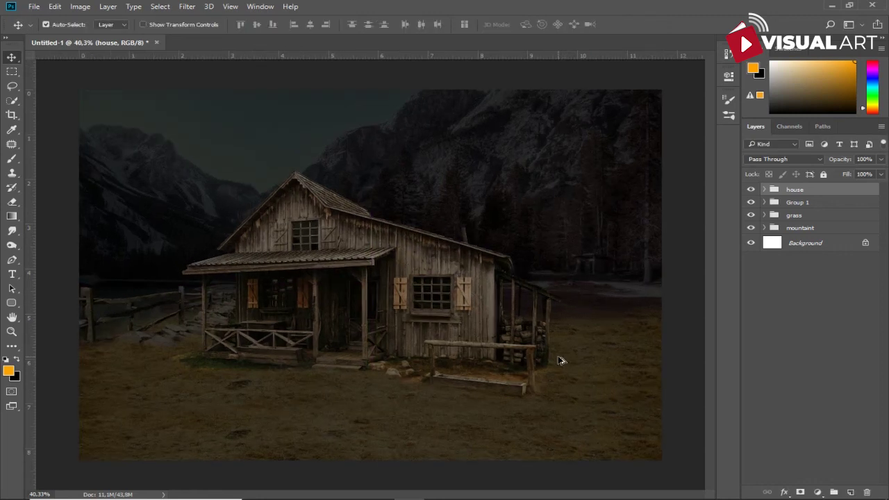
Step: Browse the Downloads images and drag the 138445816-abandoned wooden house photo into Photoshop
click(379, 498)
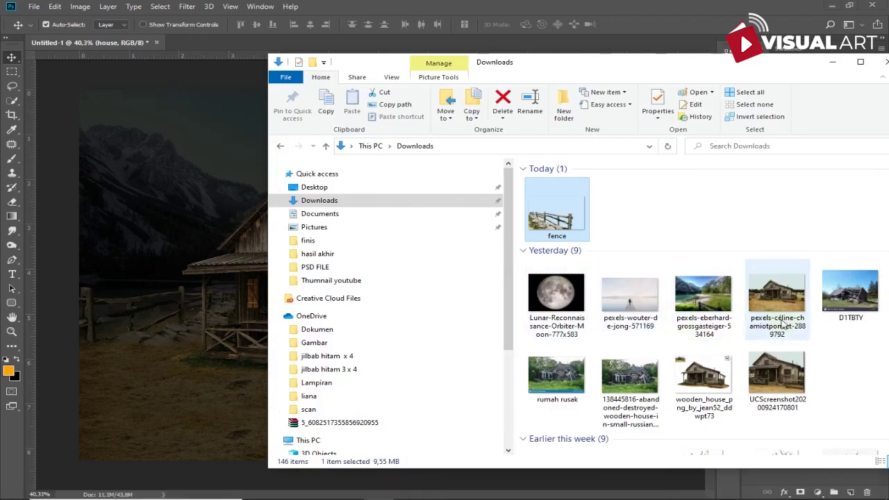
click(830, 312)
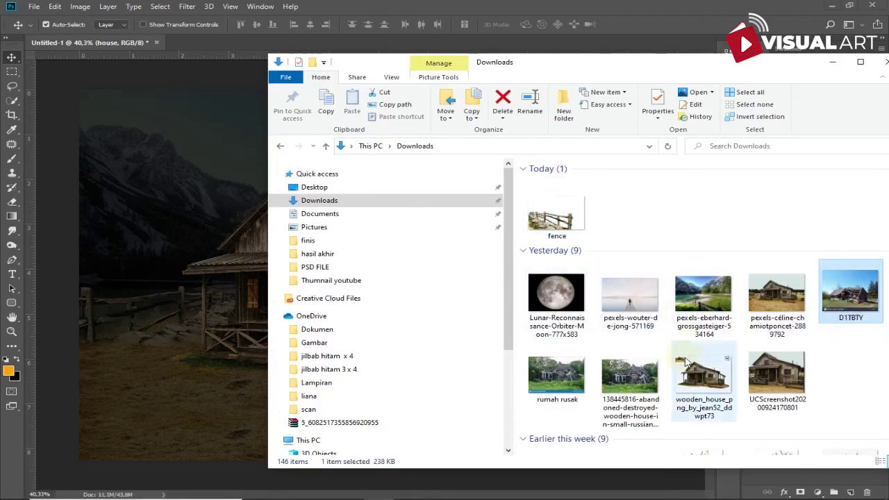
click(640, 378)
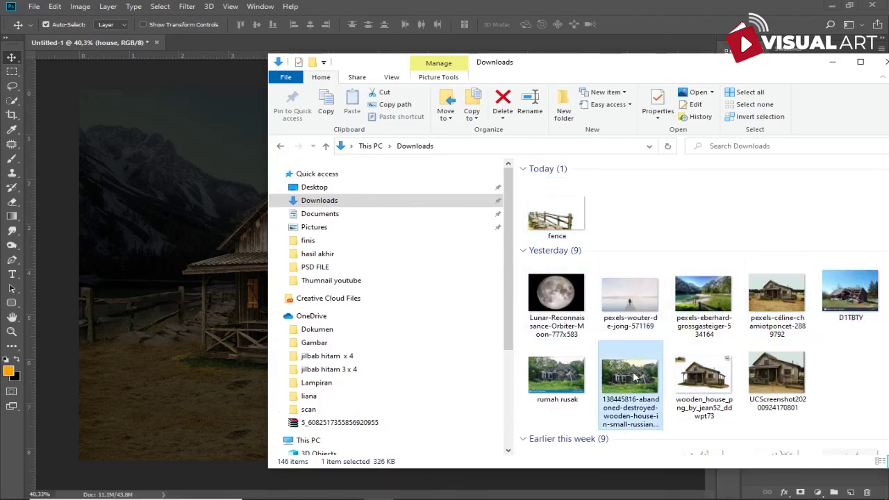
click(584, 376)
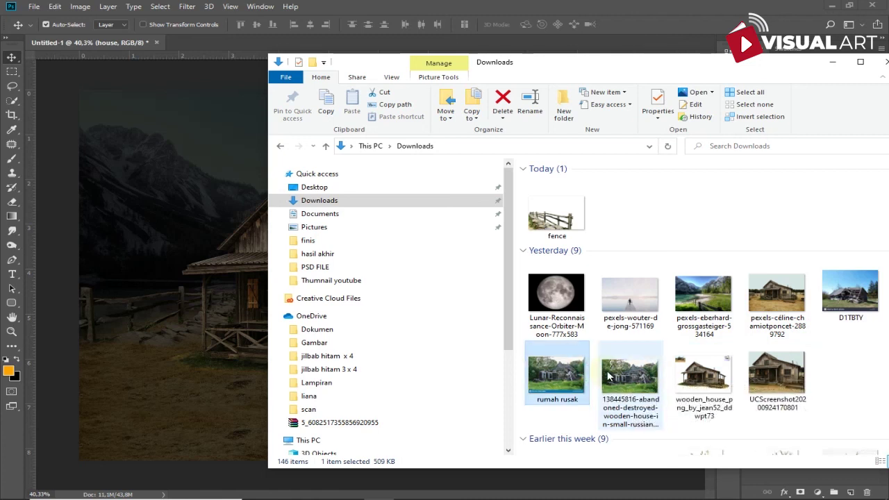
drag(609, 375, 550, 44)
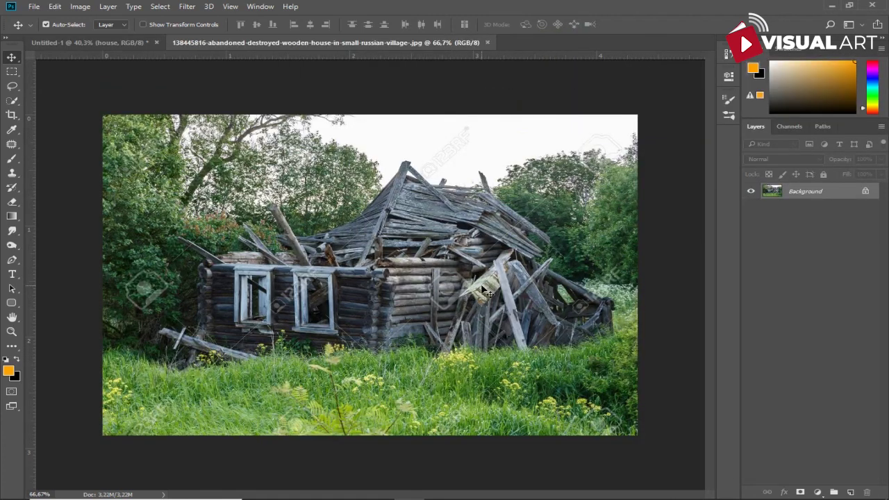
Step: Zoom into the abandoned house photo and switch to the Pen tool
scroll(484, 292, up, 5)
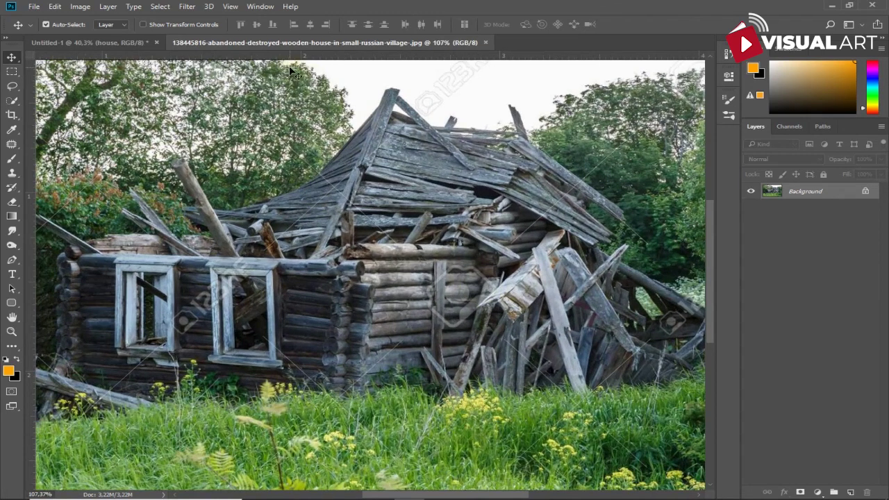
click(149, 43)
click(324, 42)
click(17, 104)
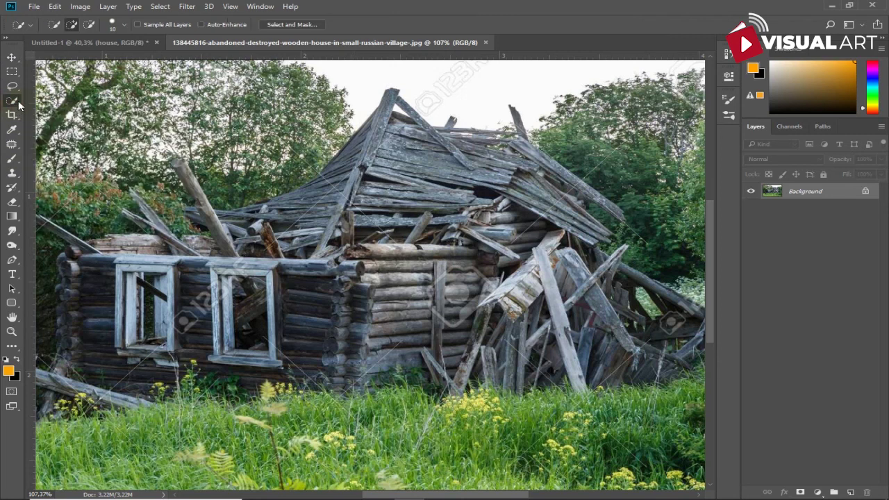
click(12, 259)
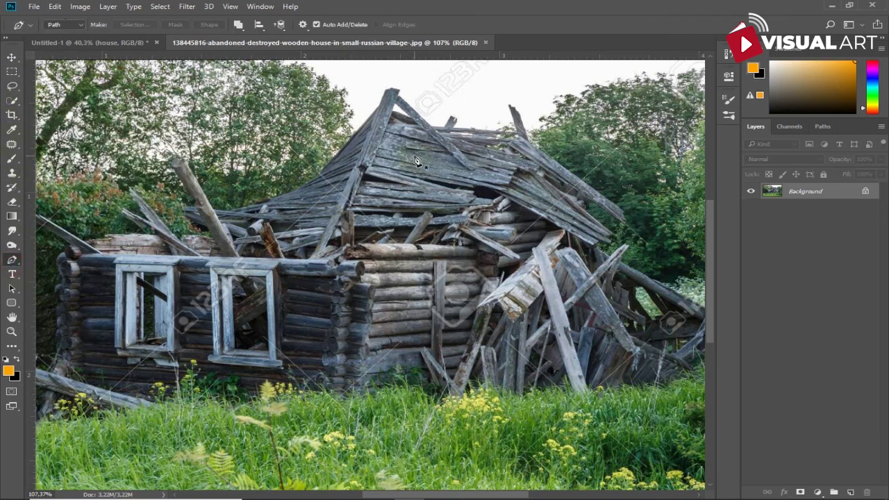
Step: Trace a closed Pen path around the broken roof plank from peak to lower end
scroll(393, 105, up, 2)
click(392, 91)
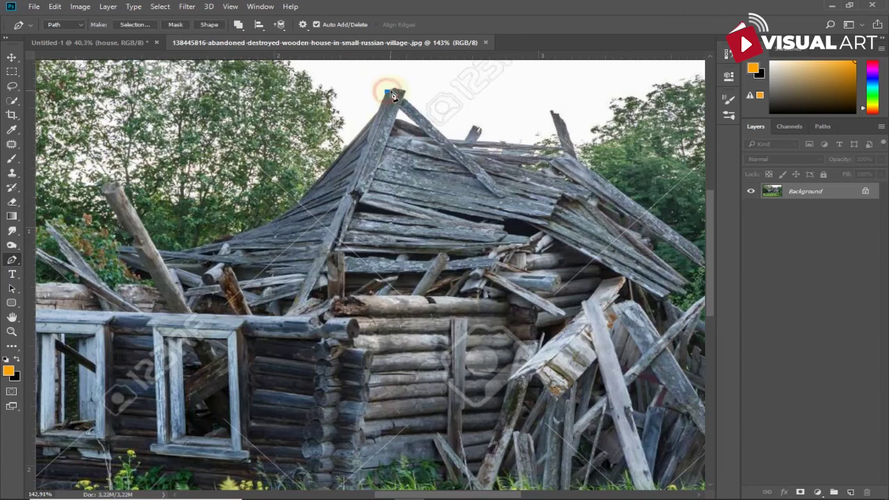
drag(399, 97, 405, 91)
click(366, 189)
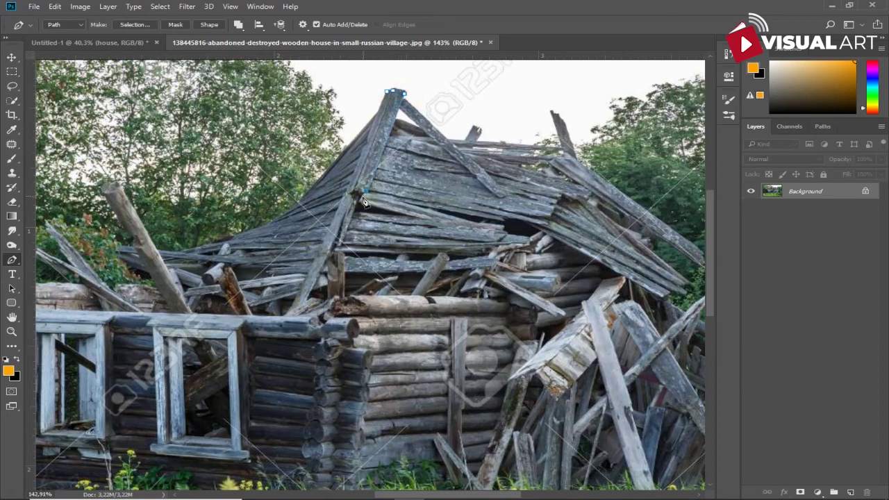
click(358, 202)
click(340, 245)
click(327, 255)
click(307, 299)
click(387, 91)
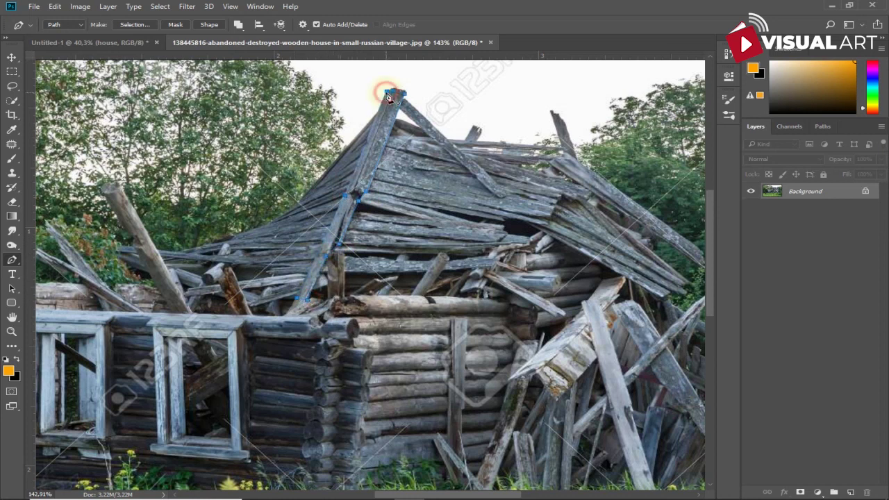
Step: Unlock the base layer, turn the path into a selection, and copy the plank to its own layer
click(865, 191)
key(ctrl+Return)
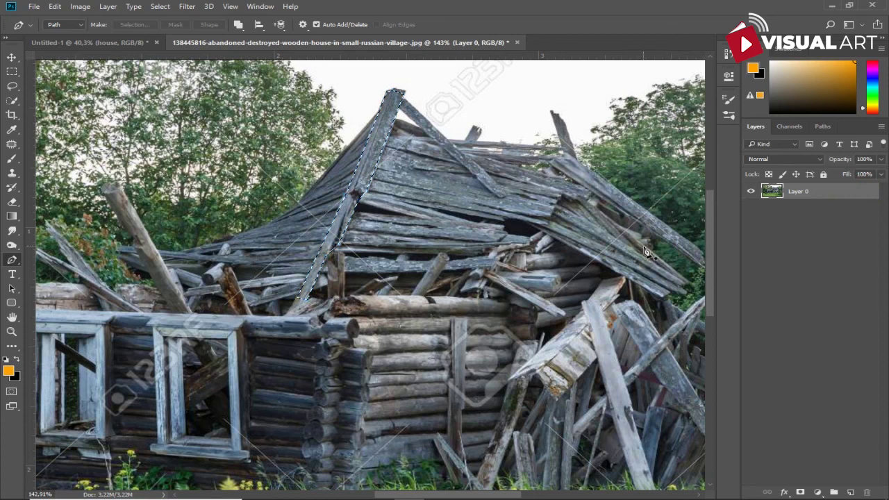
key(ctrl+j)
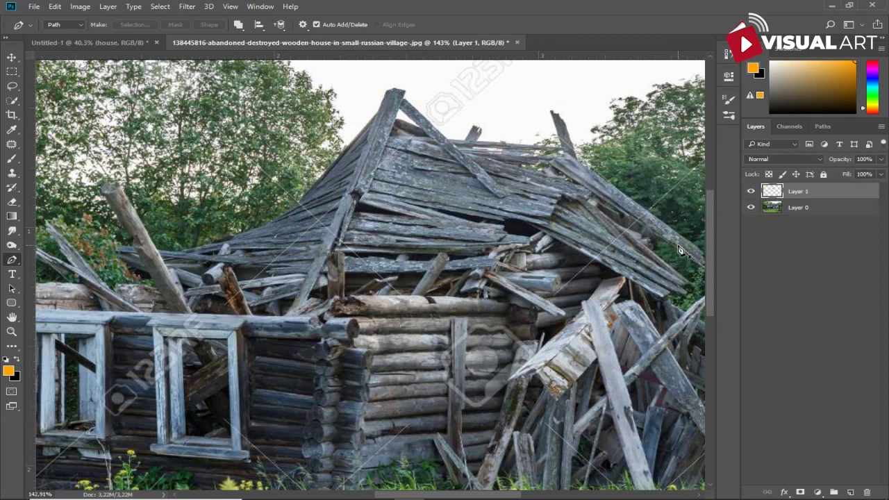
Step: Drag the plank into the cabin composite and flip it horizontally
key(v)
drag(368, 172, 316, 202)
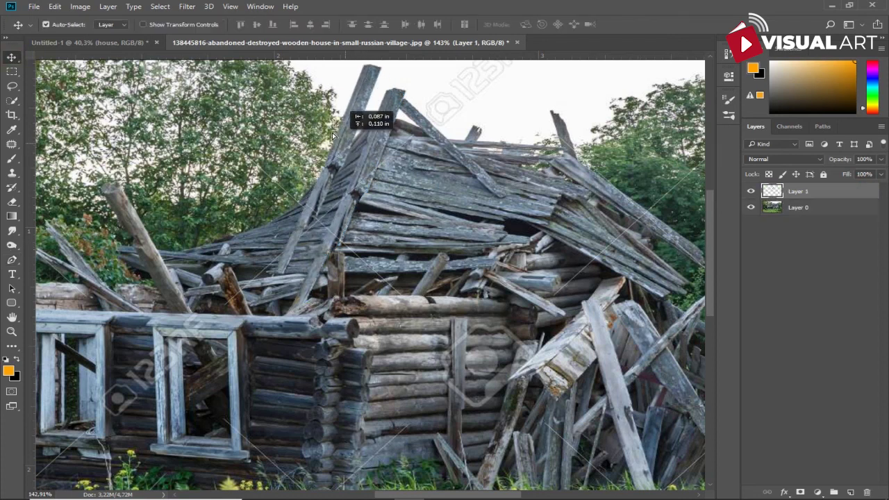
key(ctrl+t)
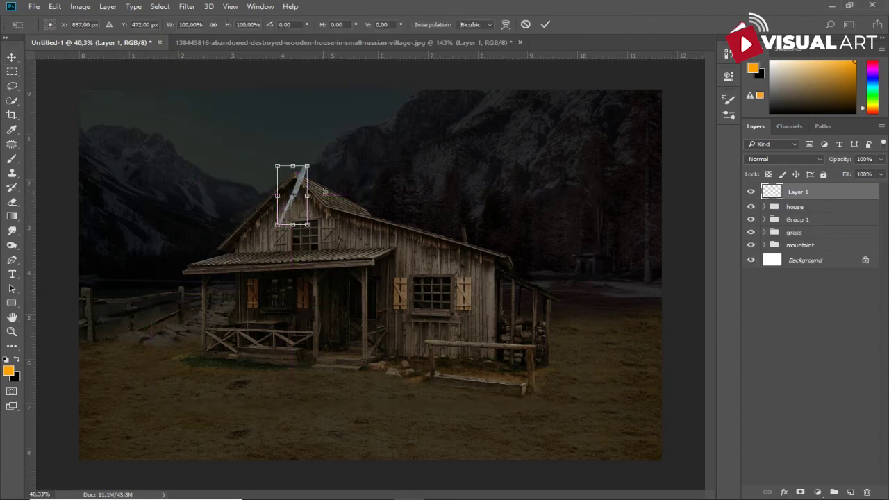
scroll(312, 195, up, 3)
scroll(278, 180, up, 2)
right_click(261, 179)
click(312, 345)
Step: Move, enlarge, tilt and stretch the plank along the cabin's gable roof, then commit
drag(253, 177, 283, 189)
mouse_move(310, 234)
mouse_down()
mouse_move(323, 259)
mouse_move(323, 226)
mouse_move(361, 210)
mouse_up()
click(327, 240)
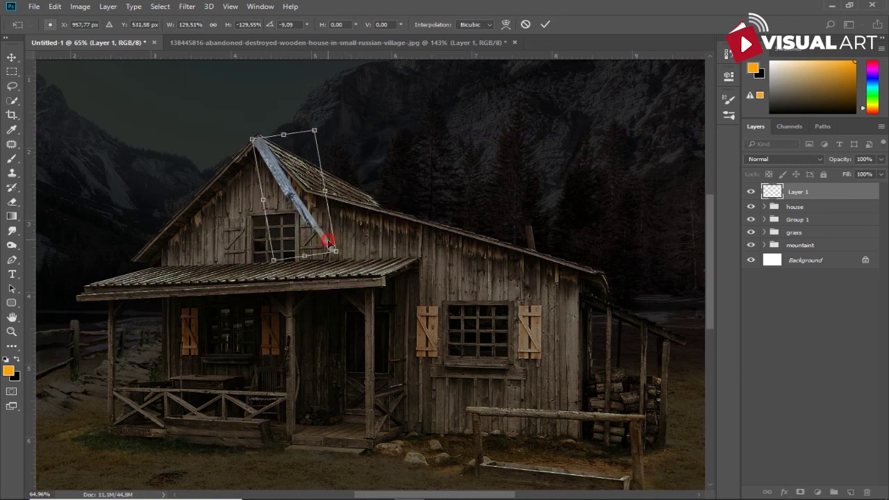
drag(335, 251, 341, 259)
mouse_move(313, 229)
mouse_down()
mouse_move(324, 234)
mouse_move(319, 229)
mouse_up()
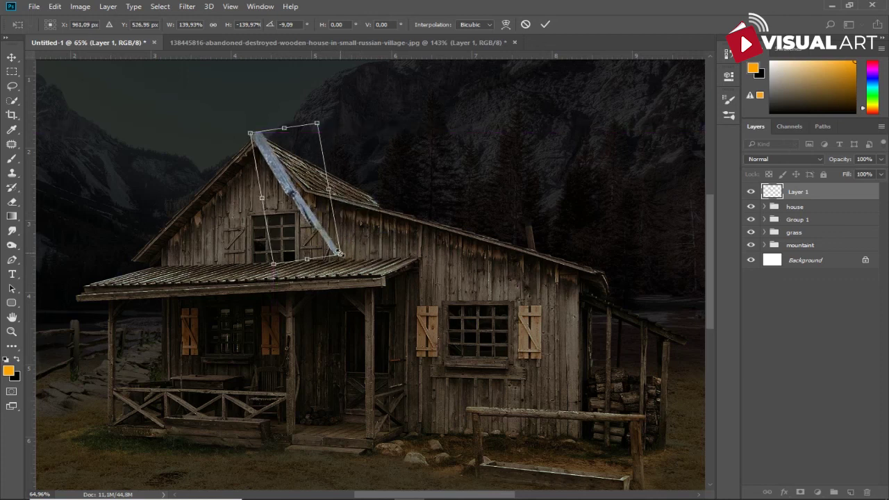
key(Return)
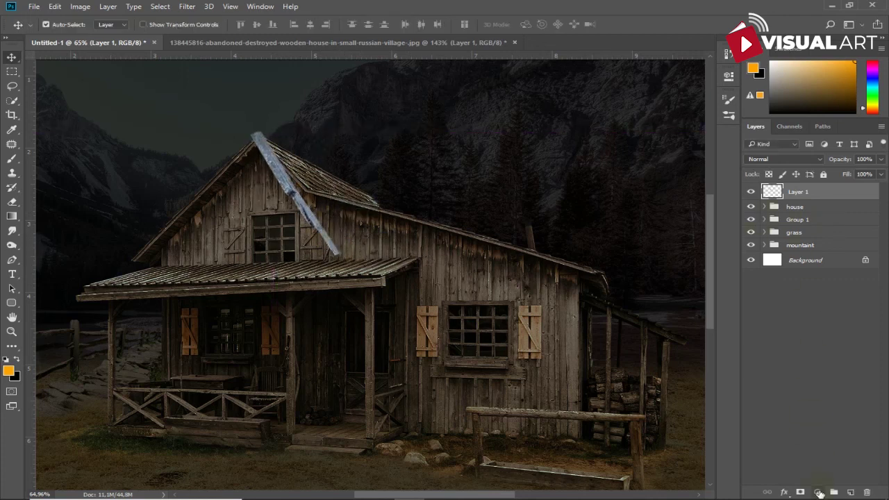
Step: Add a Levels adjustment clipped to the plank that darkens its brightest tones
click(819, 493)
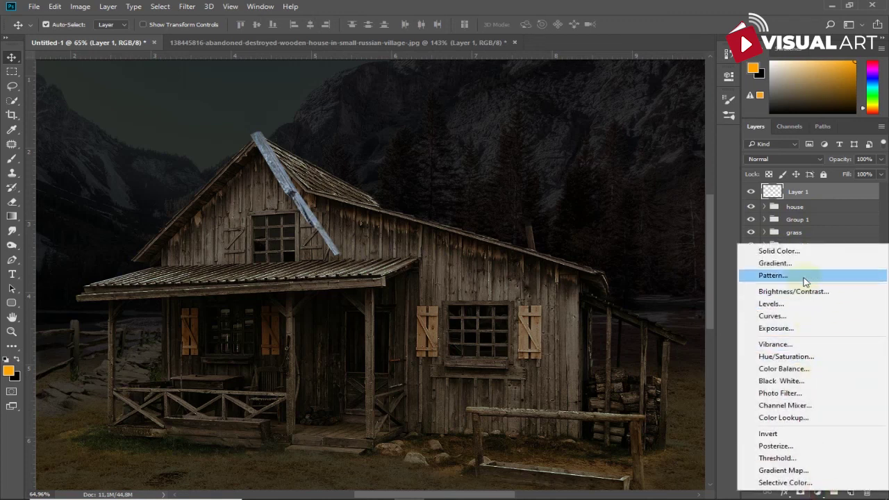
click(794, 311)
drag(698, 218, 630, 217)
click(622, 262)
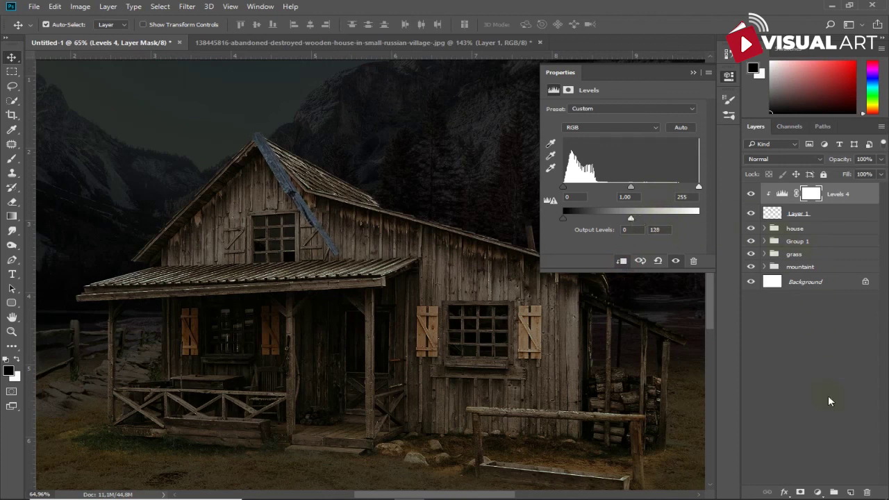
Step: Add a warming Photo Filter clipped to the plank and adjust its density
click(817, 491)
click(778, 397)
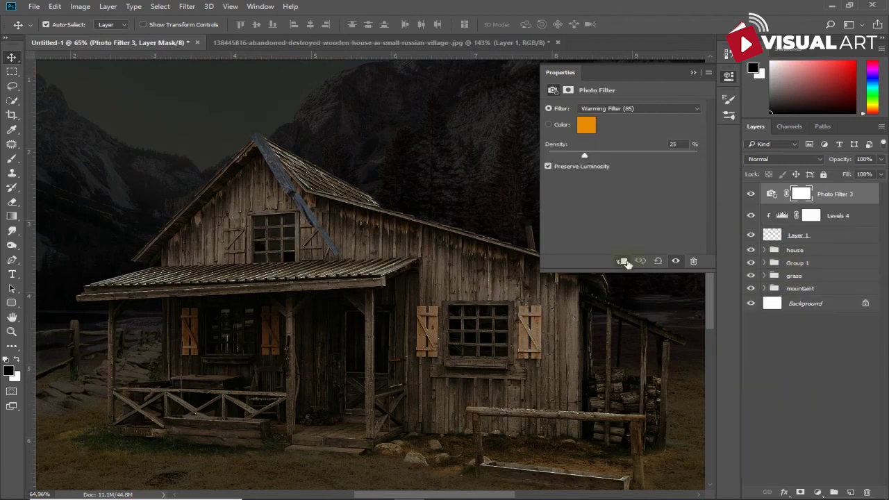
click(622, 261)
drag(633, 156, 620, 155)
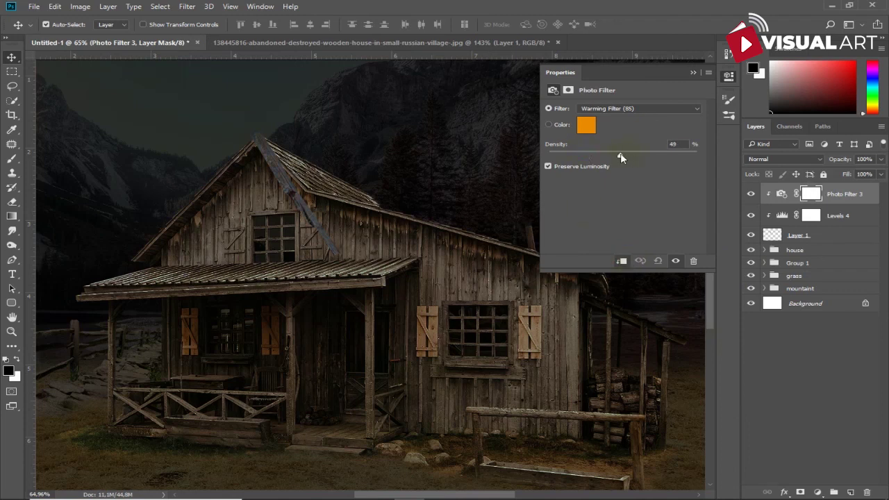
click(693, 73)
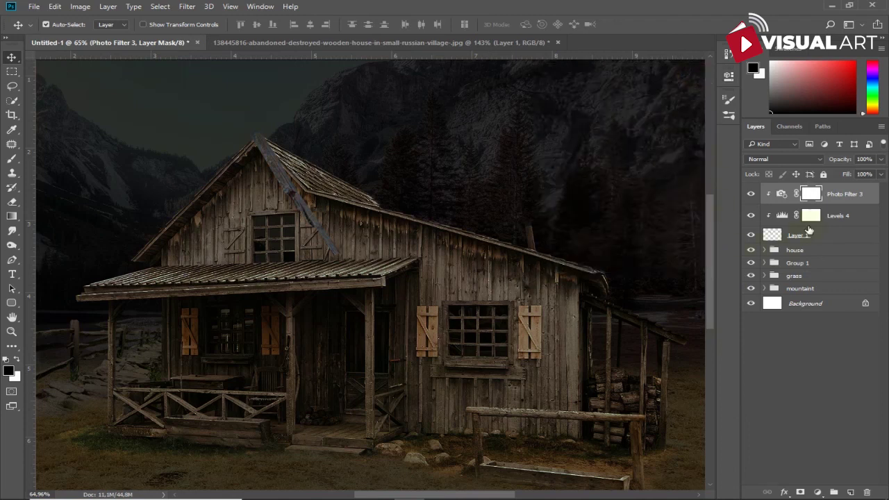
Step: Add a Hue/Saturation adjustment above the plank that reduces its saturation
click(844, 221)
click(838, 241)
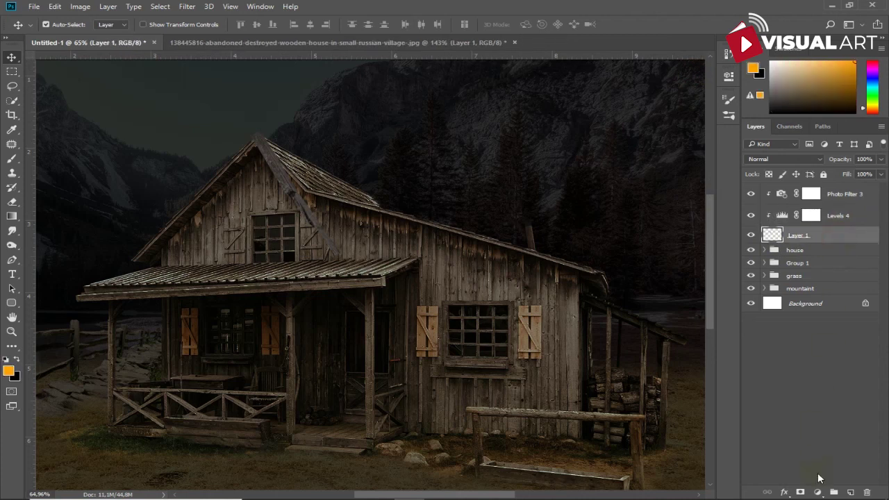
click(817, 492)
click(785, 354)
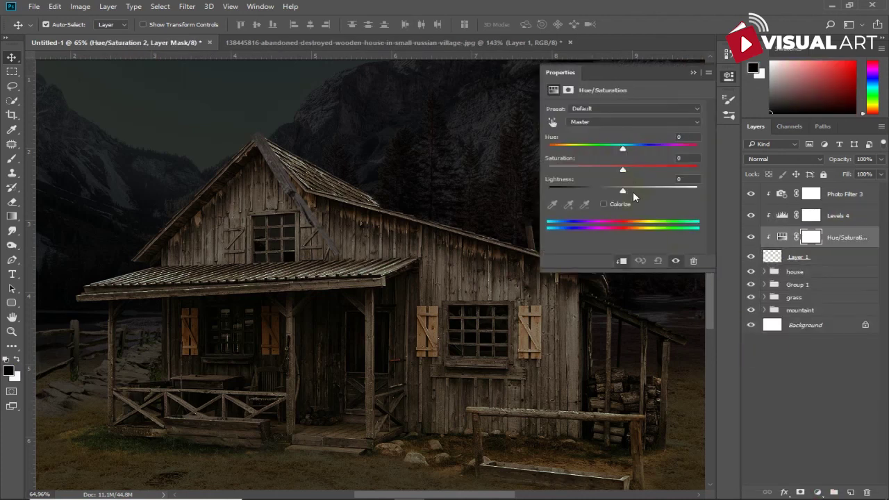
mouse_move(611, 172)
mouse_down()
mouse_move(587, 170)
mouse_move(604, 152)
mouse_up()
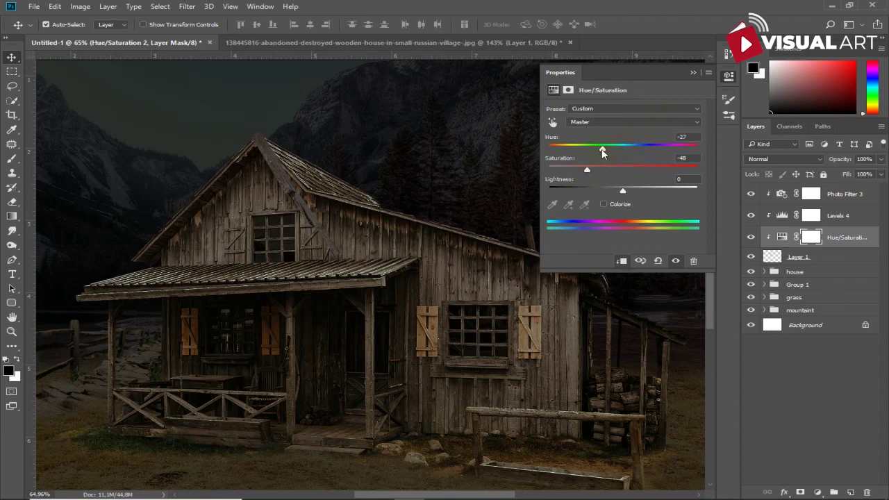
click(729, 75)
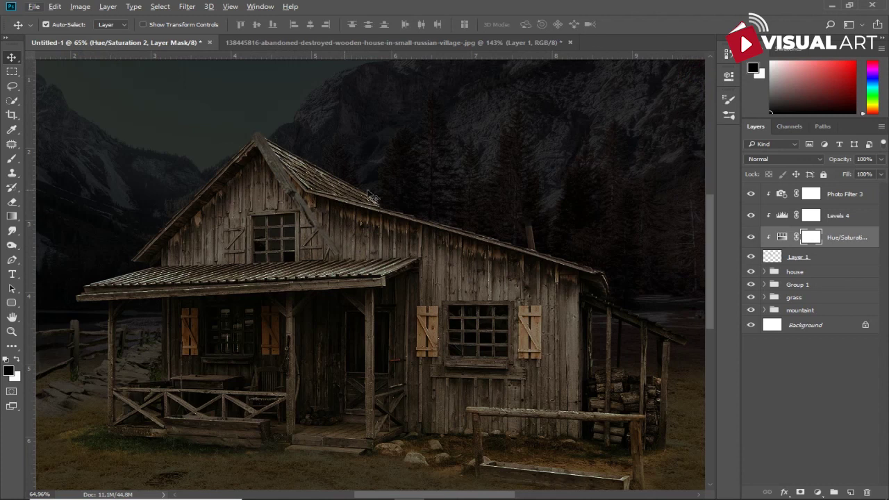
Step: Group the plank with its adjustments and name the group "wood 1"
click(844, 256)
shift+click(847, 194)
key(ctrl+g)
double_click(798, 190)
text(wood)
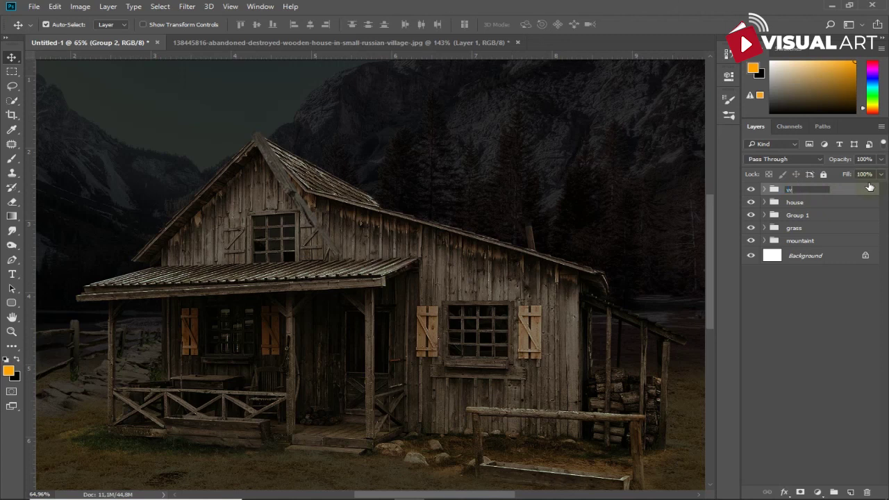
text( 1)
key(Return)
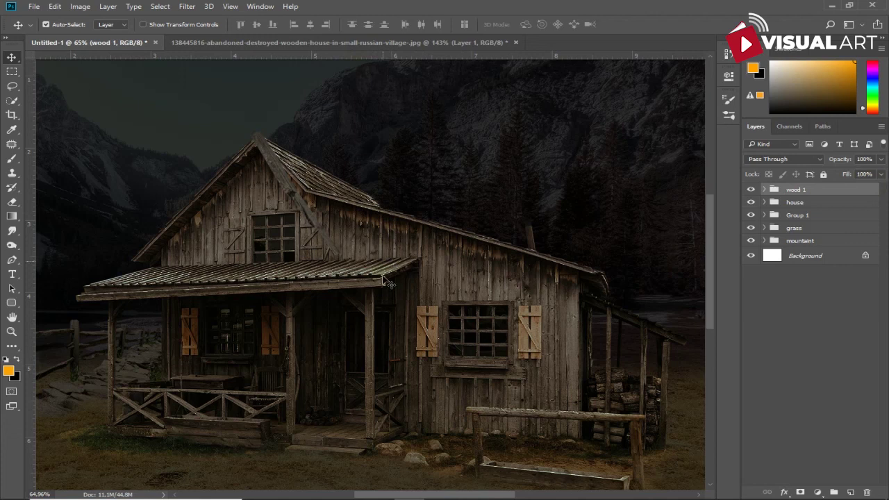
Step: Place the Lunar moon photo from Downloads into the composite, scaled down
click(395, 489)
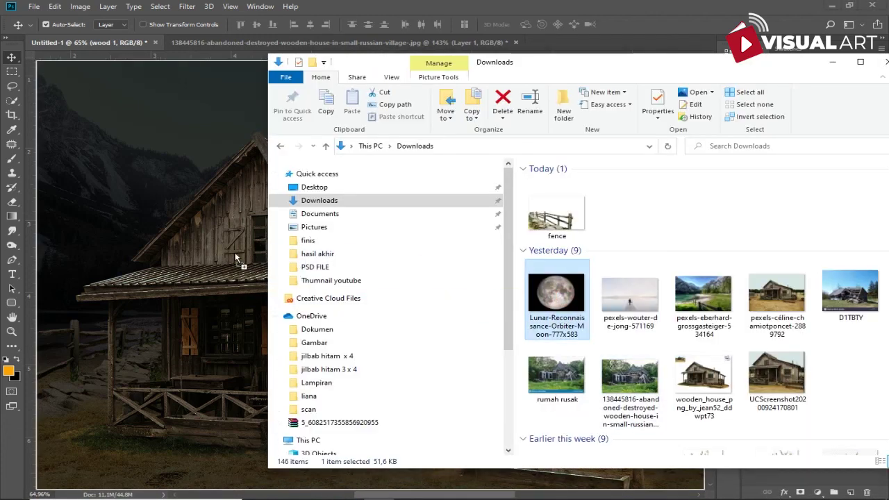
drag(237, 258, 303, 238)
drag(715, 79, 580, 177)
key(Return)
click(11, 102)
click(44, 111)
Step: Magic Wand the moon's black background, rasterize the layer, delete the black, and deselect
click(267, 201)
key(Delete)
click(429, 201)
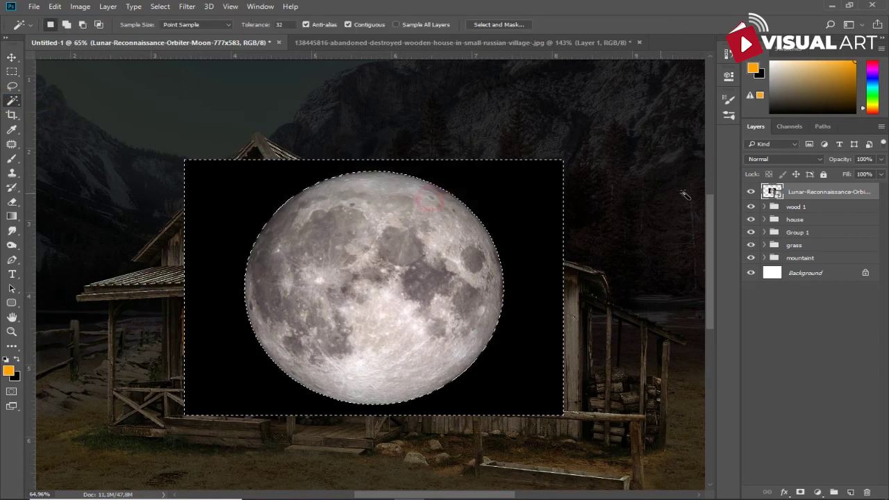
right_click(823, 191)
click(583, 270)
key(Delete)
key(ctrl+d)
Step: Shrink the moon and move it into the sky just above the cabin roof
key(ctrl+t)
drag(519, 169, 459, 216)
scroll(375, 285, down, 3)
mouse_move(385, 289)
mouse_down()
mouse_move(428, 159)
mouse_move(448, 180)
mouse_up()
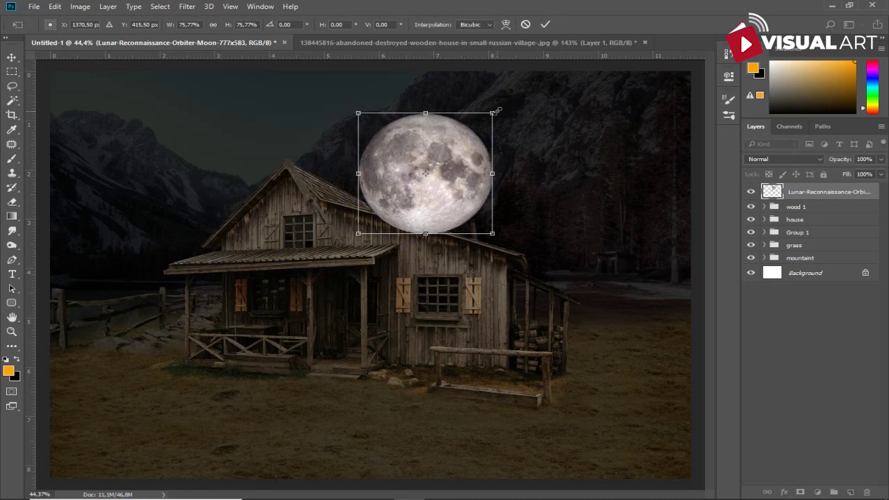
key(super)
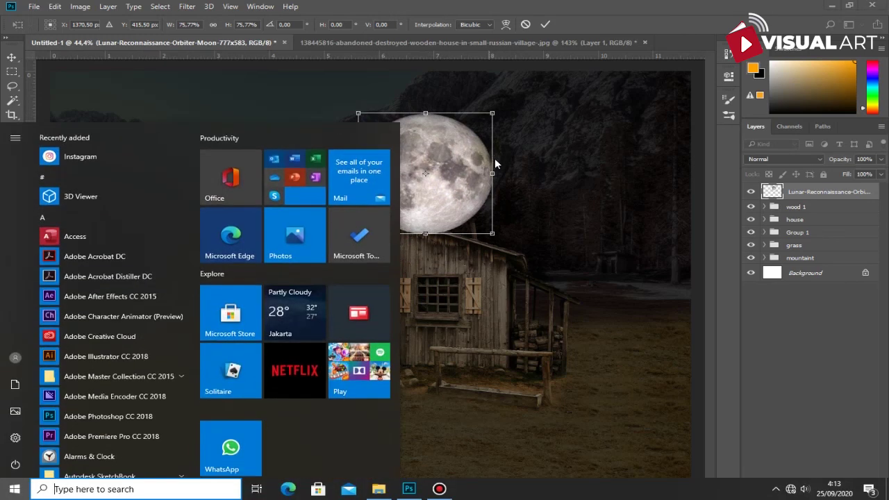
key(super)
key(Return)
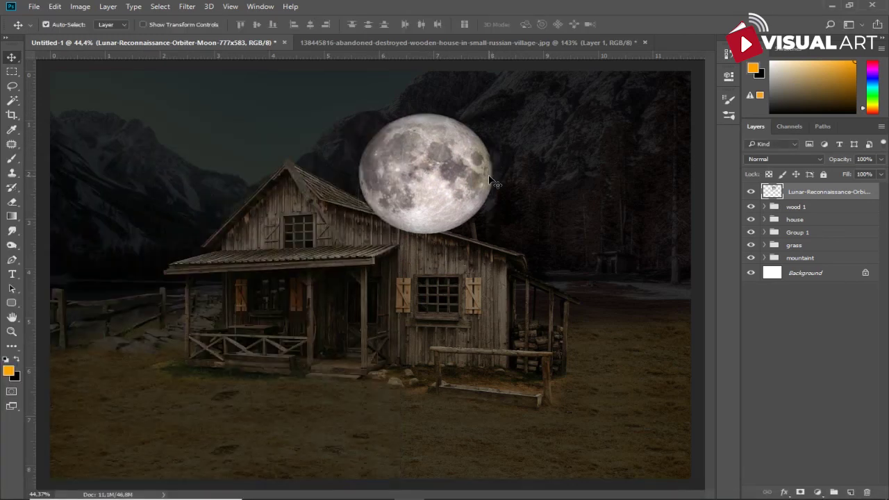
scroll(504, 202, down, 1)
Step: Add Inner Shadow and Outer Glow layer effects to the moon layer
scroll(509, 208, down, 1)
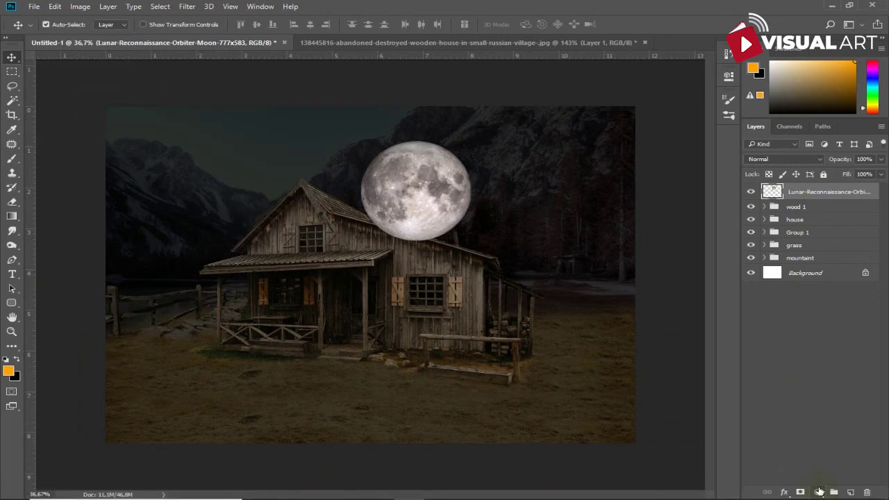
click(817, 492)
click(843, 196)
right_click(843, 196)
key(Escape)
key(alt)
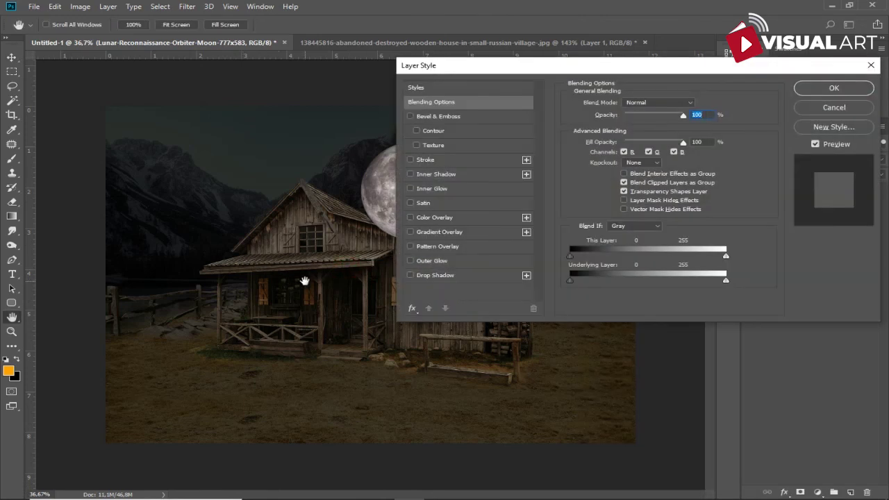
drag(582, 66, 669, 89)
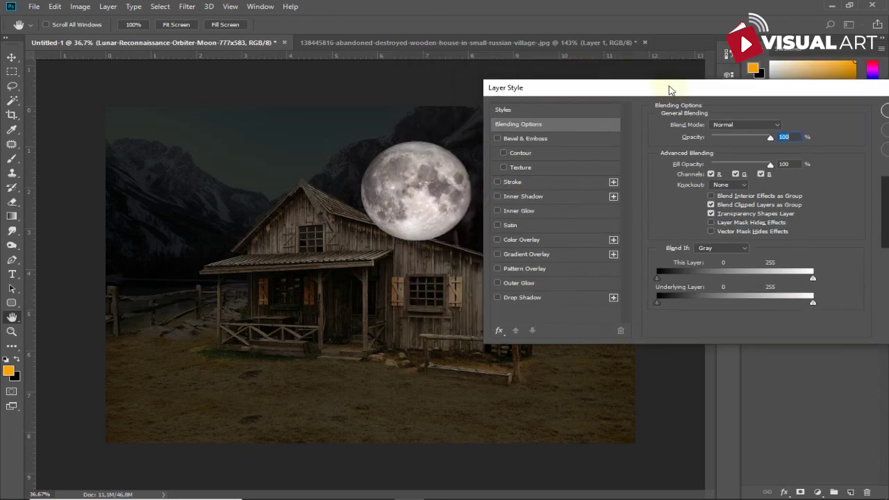
click(512, 199)
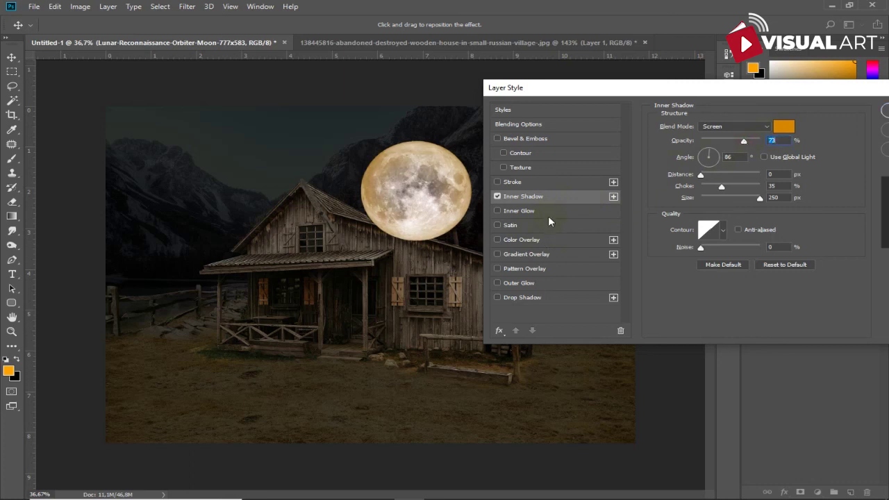
click(536, 283)
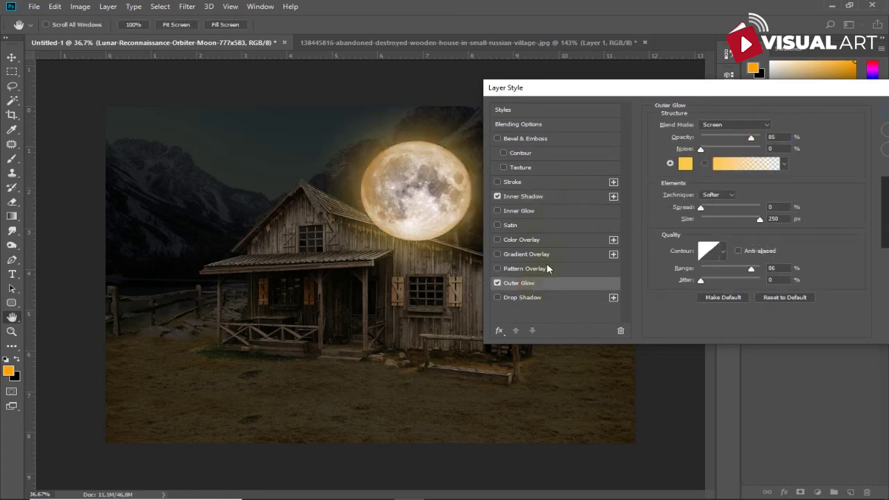
Step: Add a golden-yellow Inner Glow with lowered opacity and choke 36, and apply the effects
click(540, 211)
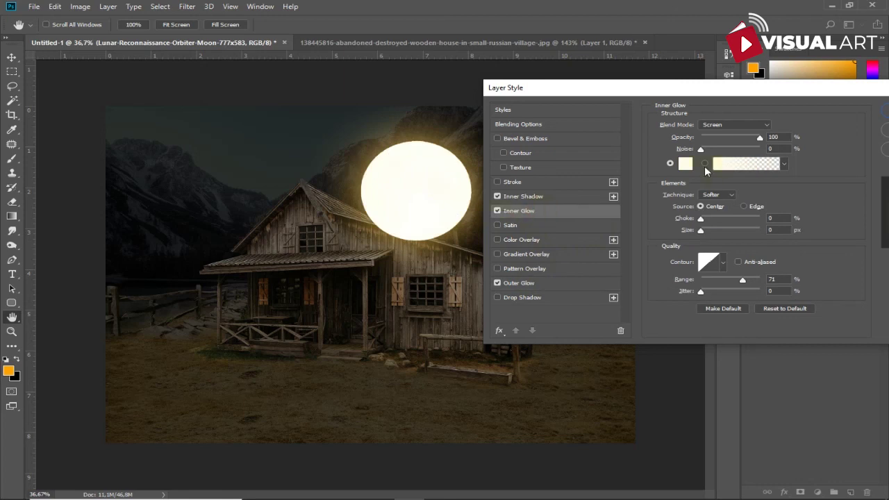
click(685, 163)
click(713, 253)
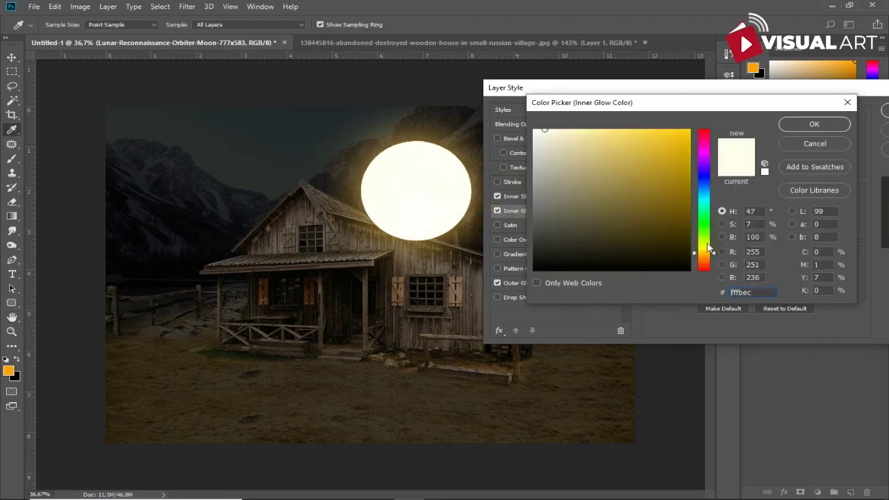
click(675, 137)
click(814, 123)
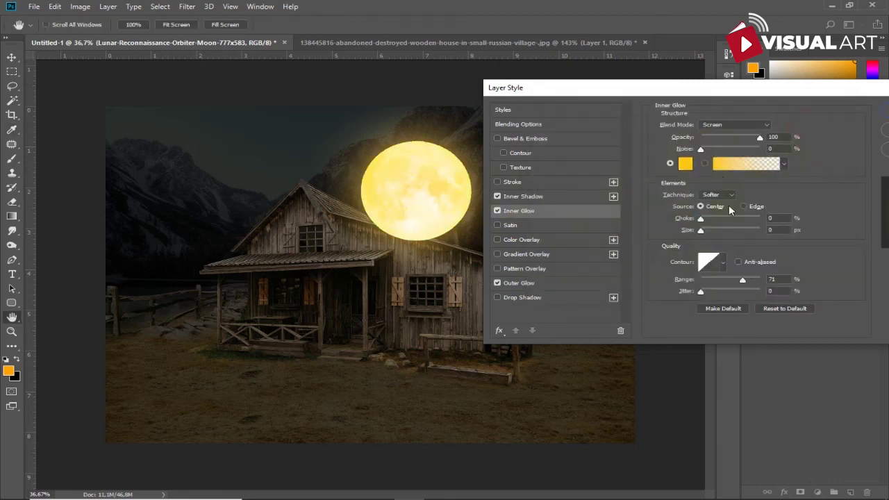
drag(759, 138, 714, 139)
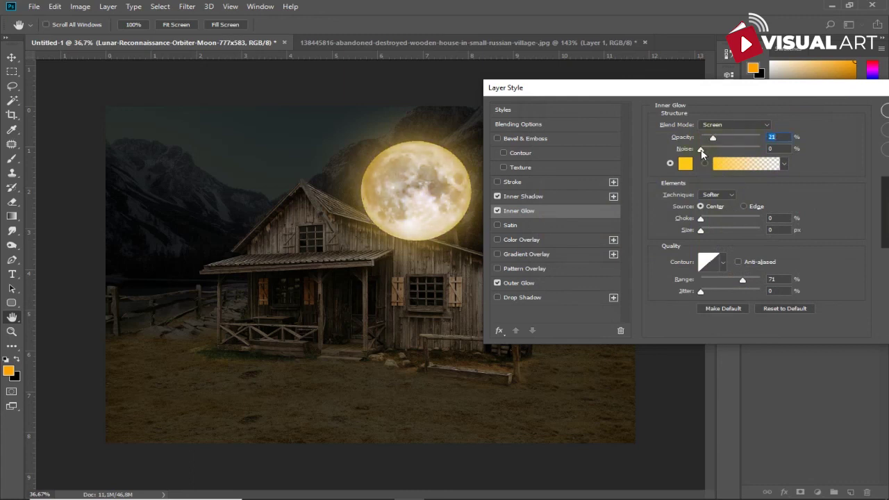
mouse_move(701, 218)
mouse_down()
mouse_move(722, 221)
mouse_move(701, 234)
mouse_up()
drag(855, 93, 749, 115)
click(810, 131)
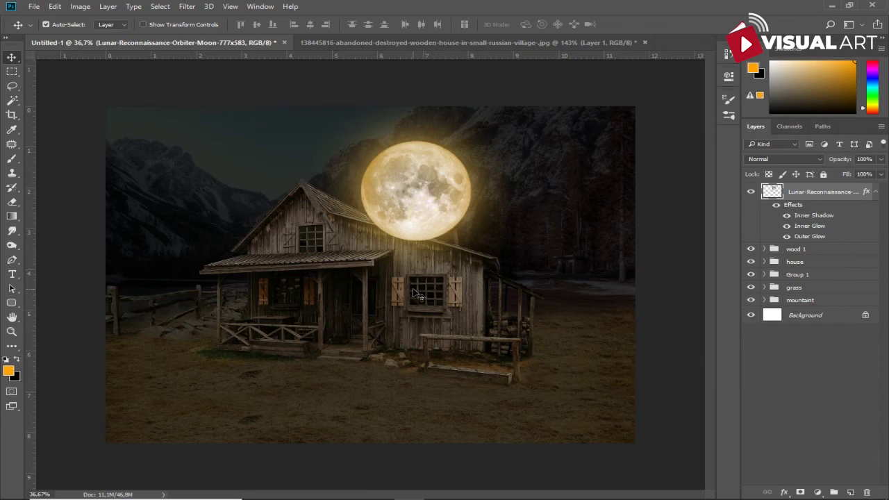
Step: In the abandoned-house photo, start a Pen path from the roof peak along the broken roof
alt+scroll(416, 293, up, 3)
scroll(347, 230, up, 2)
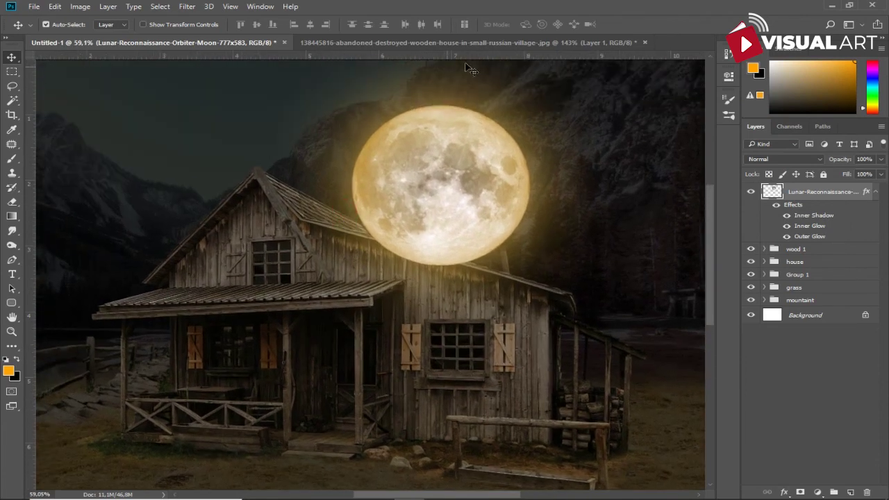
key(ctrl+Tab)
alt+scroll(451, 118, up, 2)
alt+scroll(399, 239, up, 2)
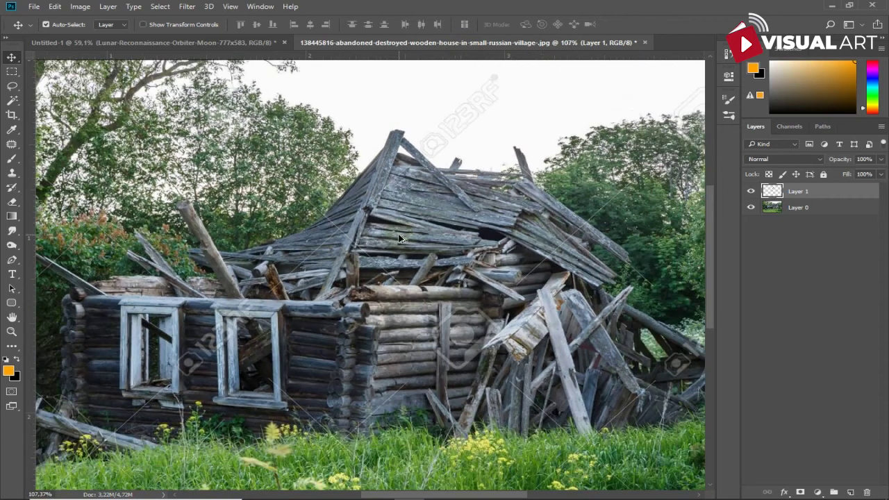
key(p)
alt+scroll(396, 187, up, 1)
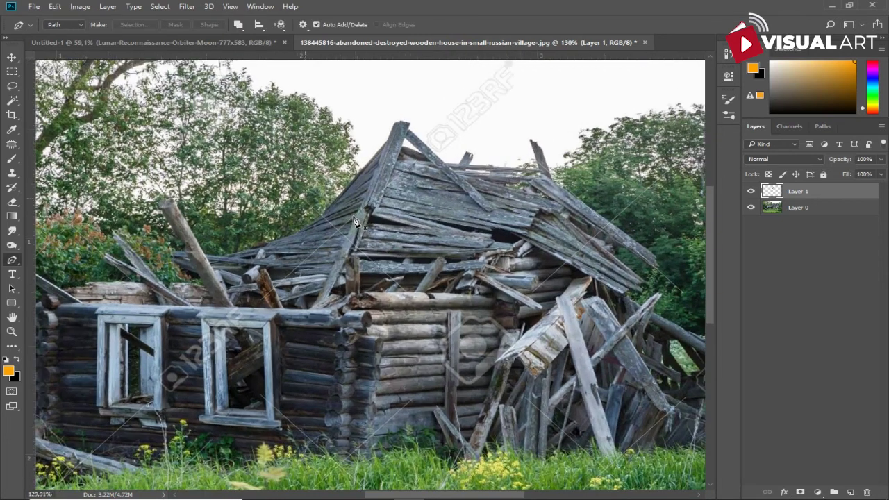
alt+scroll(392, 143, up, 1)
click(392, 133)
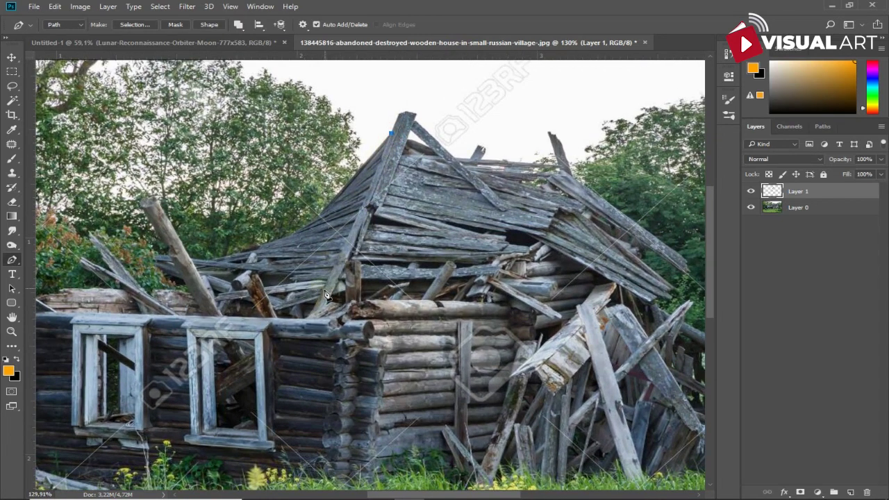
click(306, 319)
click(184, 280)
Step: Close the path around the leaning beam and planks, and copy that selection to a new layer
drag(159, 259, 173, 262)
drag(143, 200, 156, 199)
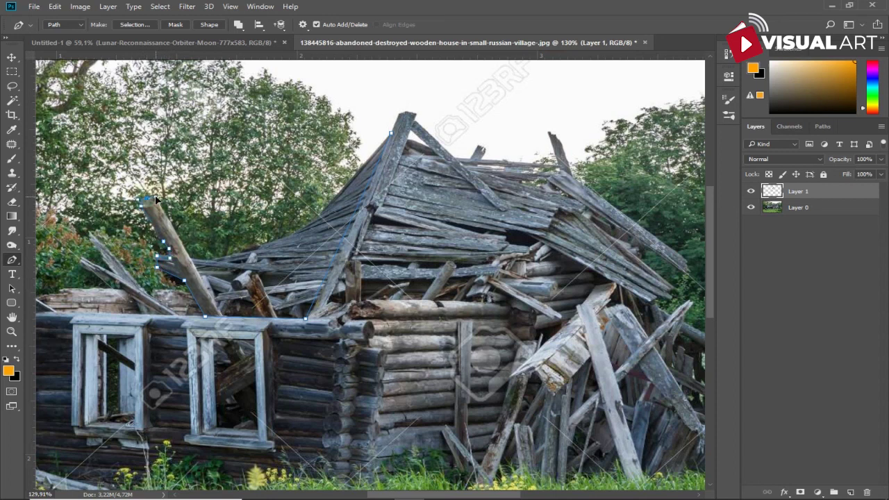
mouse_move(191, 261)
mouse_down()
mouse_move(218, 264)
mouse_move(295, 240)
mouse_up()
click(390, 133)
key(ctrl+Return)
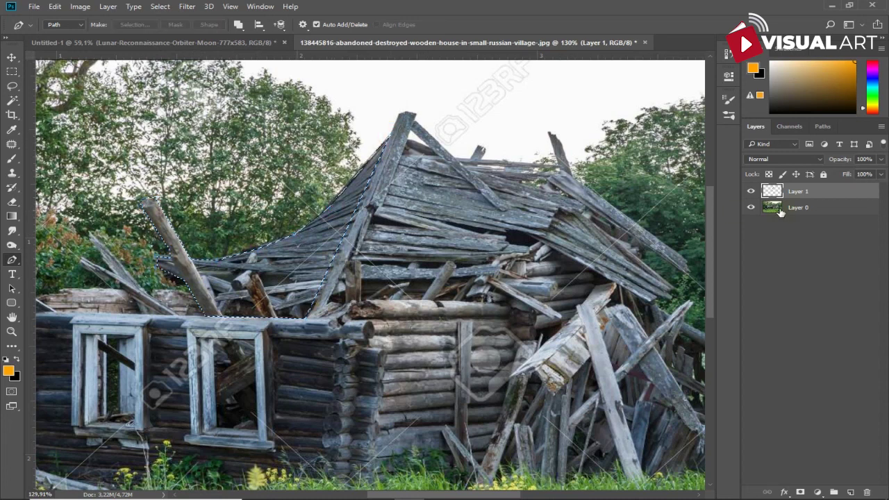
click(781, 213)
key(ctrl+j)
Step: Bring the roof planks into the cabin composite and rename the moon layer 'moon'
key(v)
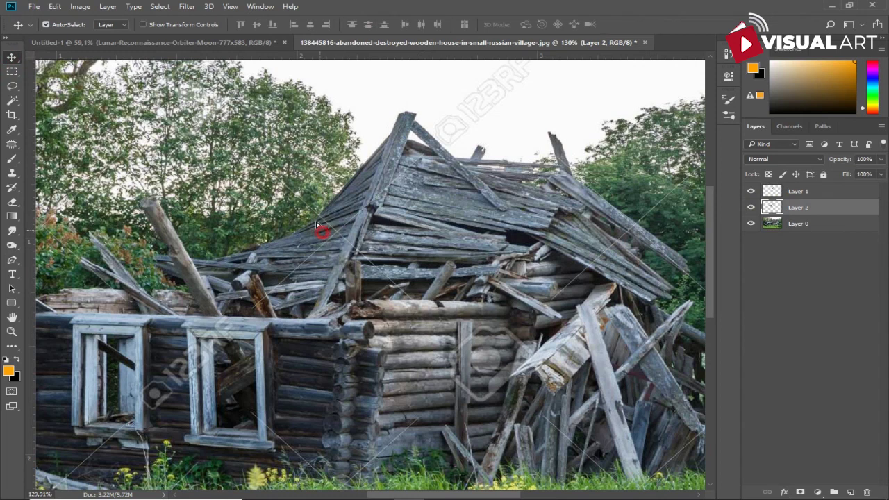
drag(316, 224, 381, 220)
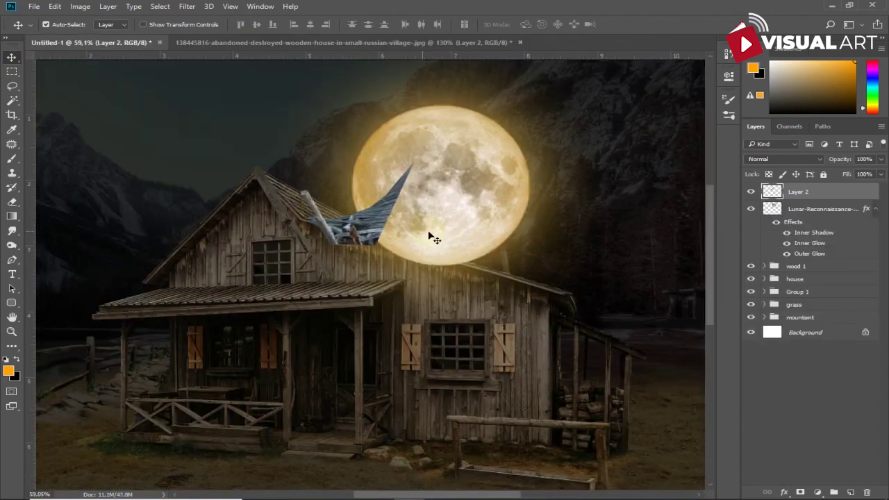
click(818, 210)
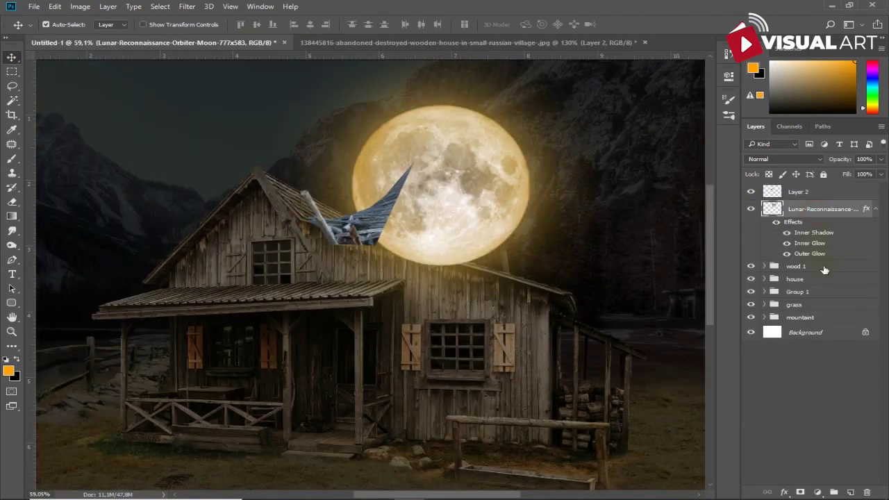
double_click(825, 210)
text(moon)
key(Return)
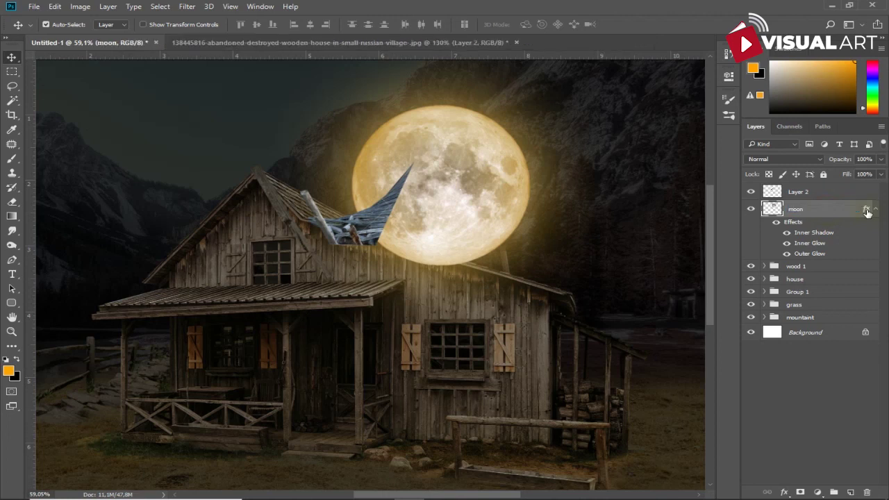
Step: Flip the roof planks horizontally, enlarge them, and place their layer below the moon
click(371, 247)
key(ctrl+t)
right_click(371, 236)
click(417, 398)
drag(414, 245, 439, 266)
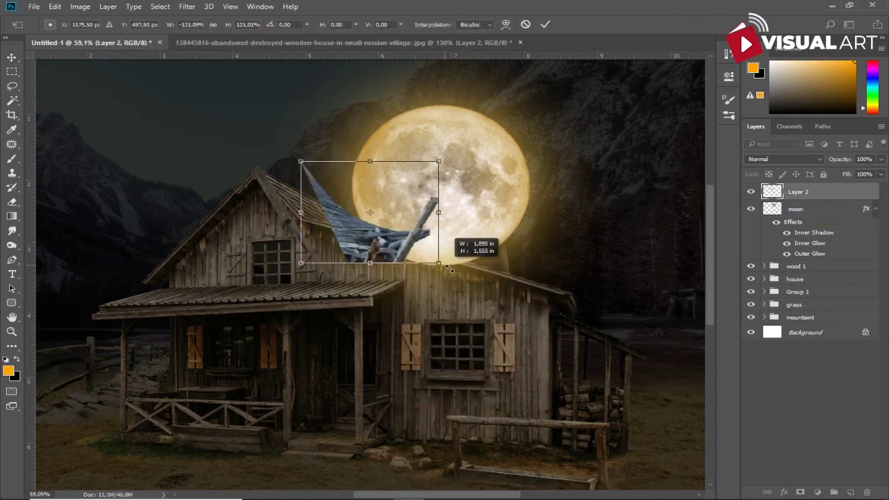
key(Return)
drag(798, 192, 799, 260)
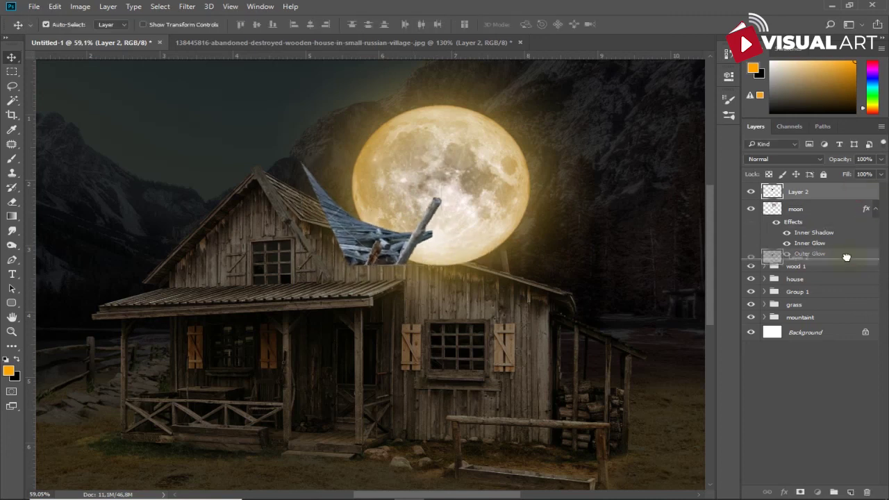
Step: Skew and stretch the planks onto the cabin's left roof, beneath the wood 1 group
scroll(493, 279, up, 2)
drag(288, 234, 257, 243)
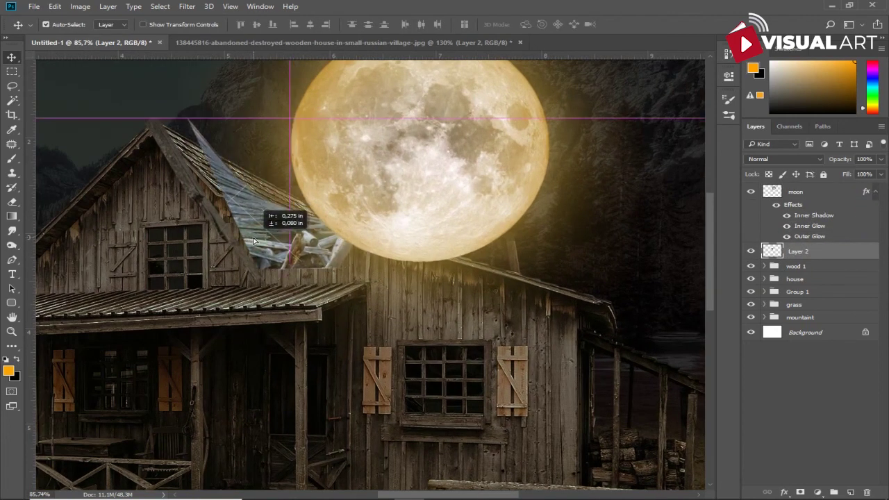
key(ctrl+t)
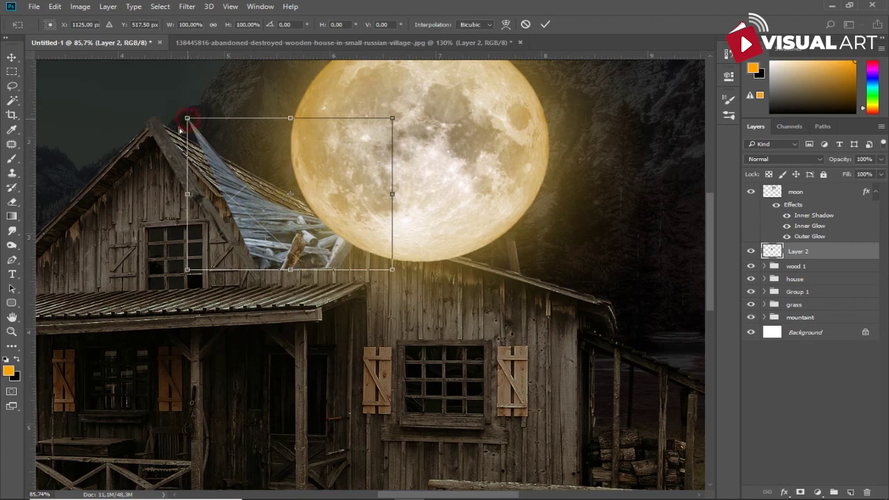
drag(187, 118, 165, 130)
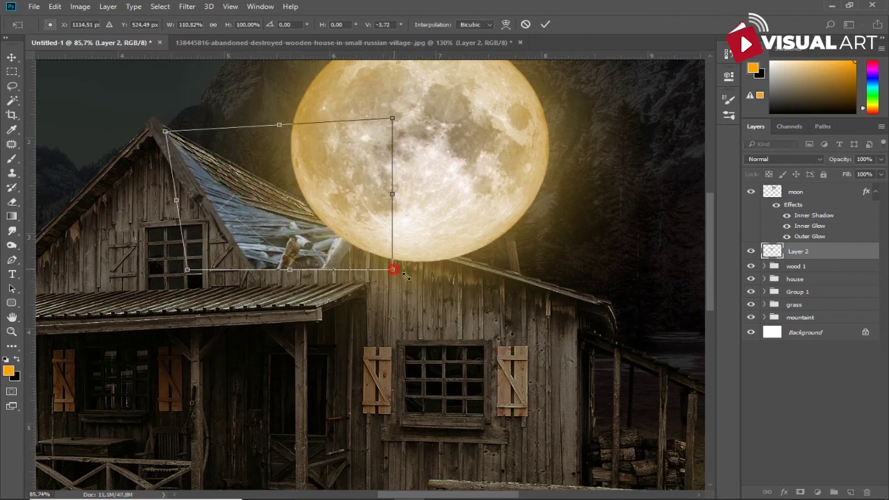
drag(394, 270, 424, 283)
drag(324, 258, 322, 274)
key(Return)
drag(853, 251, 855, 273)
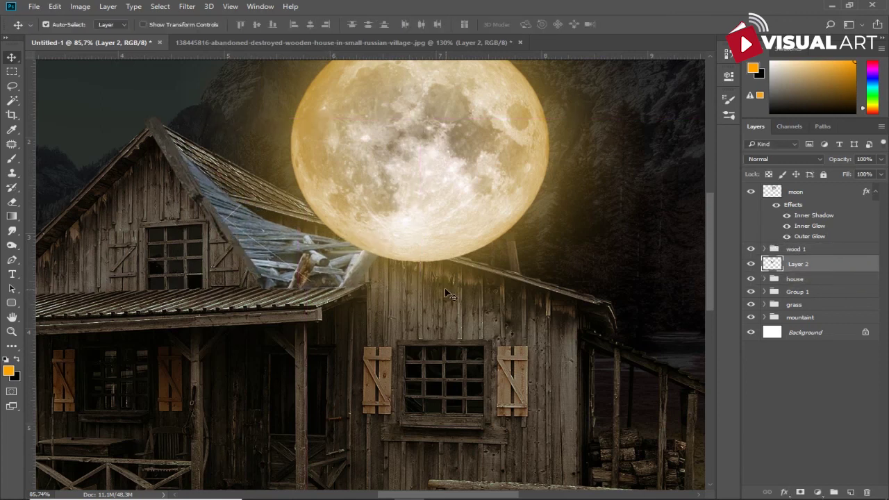
Step: Warp the roof planks so they bend along the cabin roof
key(ctrl+t)
right_click(337, 270)
click(347, 357)
drag(339, 261, 438, 216)
drag(292, 223, 296, 223)
key(Return)
Step: Clone intact plank texture over the roof gaps with an enlarged Clone Stamp brush
click(11, 173)
scroll(150, 223, up, 3)
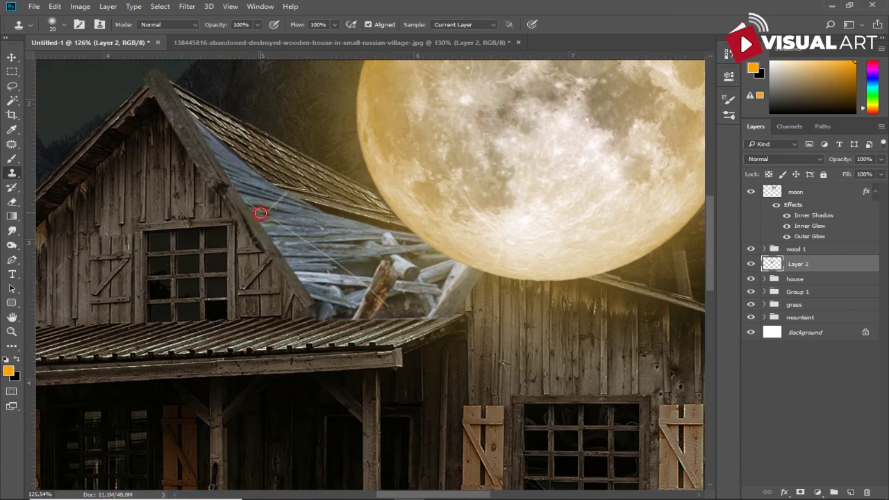
alt+click(291, 210)
click(288, 230)
key(])
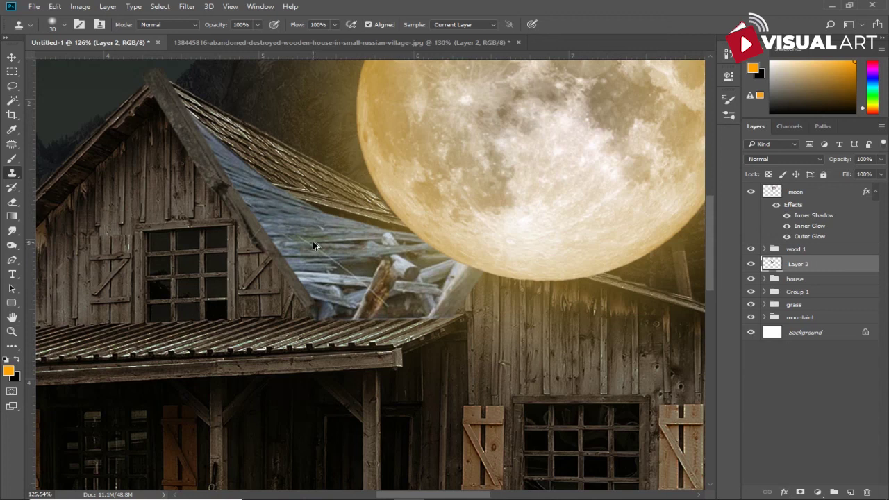
click(336, 248)
drag(314, 249, 379, 298)
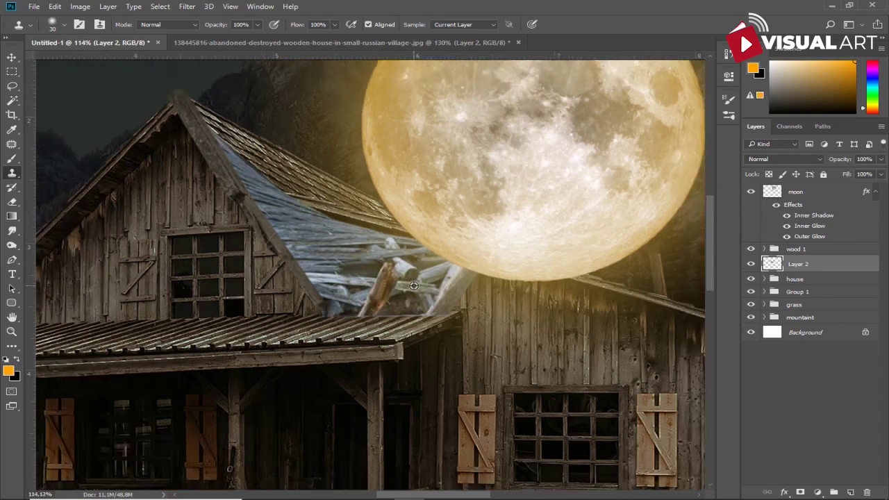
scroll(414, 286, down, 3)
scroll(413, 285, down, 3)
scroll(432, 284, up, 4)
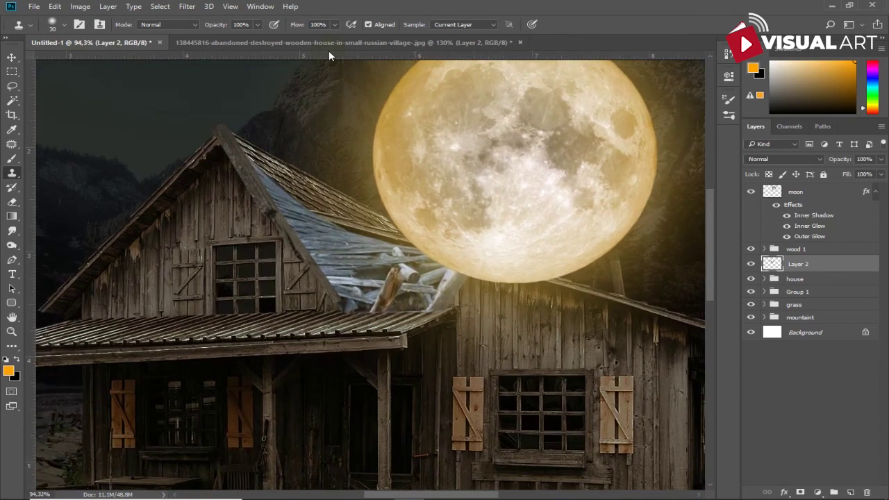
Step: In the destroyed-house photo, outline the roof section with a closed Pen path
click(822, 490)
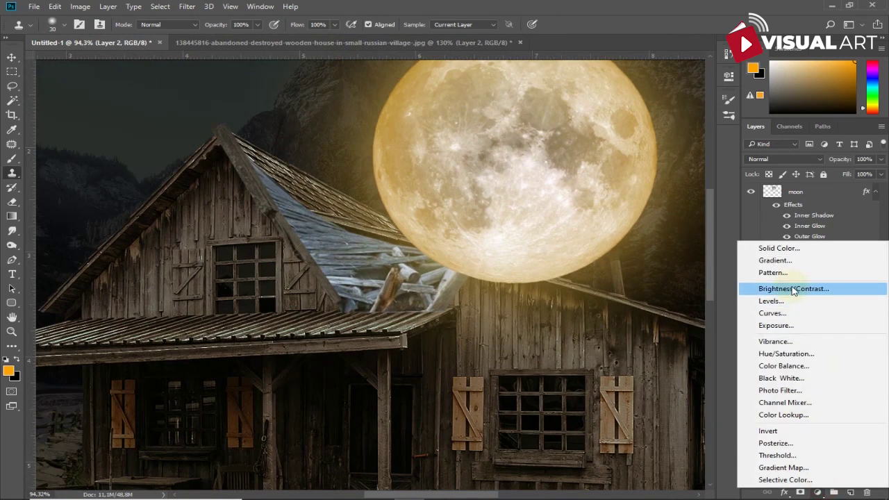
key(Escape)
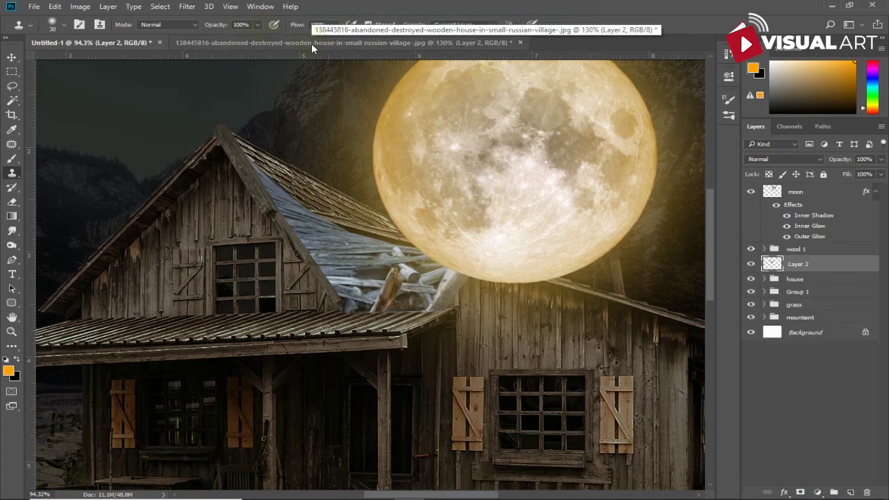
click(360, 45)
key(p)
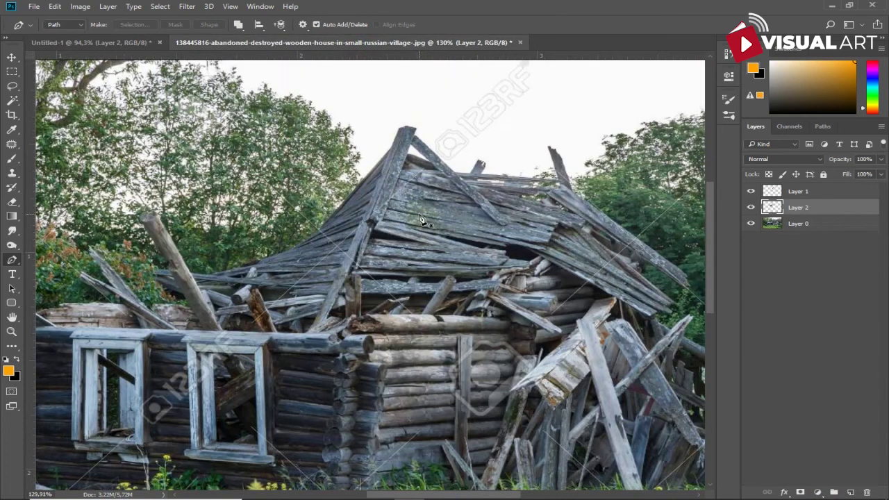
click(400, 170)
click(544, 248)
click(557, 224)
click(400, 171)
Step: Copy the roof selection from Layer 0 and move it onto the cabin's left roof
key(ctrl+Return)
click(793, 224)
key(ctrl+j)
key(v)
mouse_move(436, 209)
mouse_down()
mouse_move(139, 52)
mouse_move(331, 210)
mouse_up()
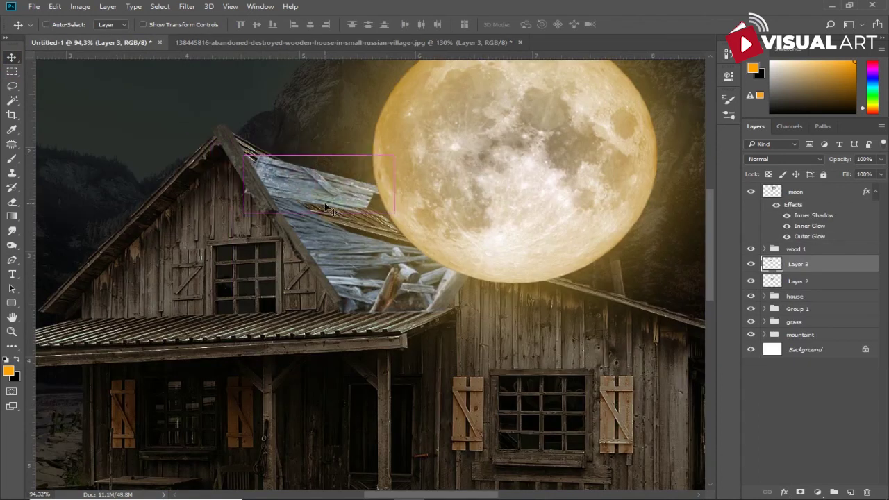
Step: Scale the new roof piece to about 142% and distort its corners along the gable slope
key(ctrl+t)
drag(395, 212, 457, 238)
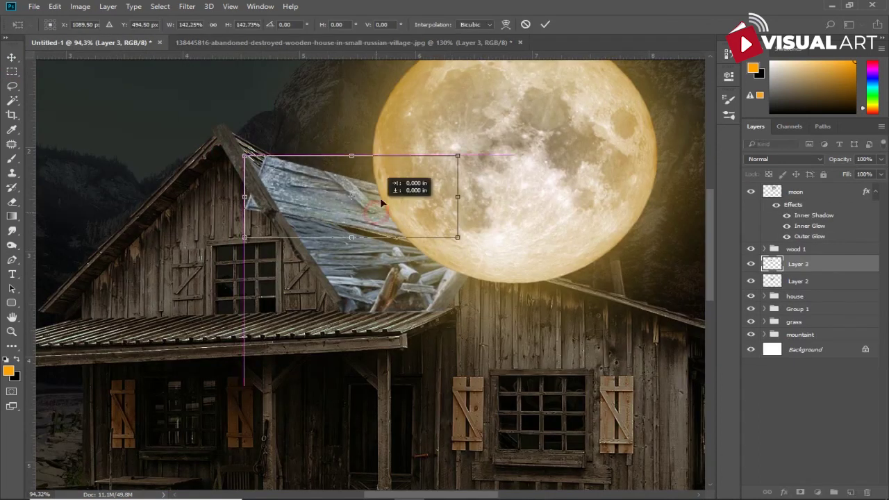
drag(381, 202, 406, 187)
drag(272, 139, 232, 137)
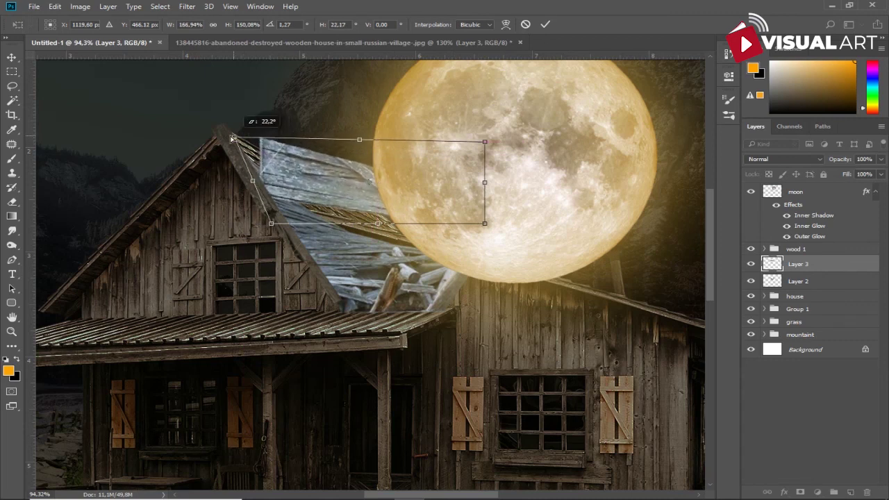
drag(270, 223, 314, 231)
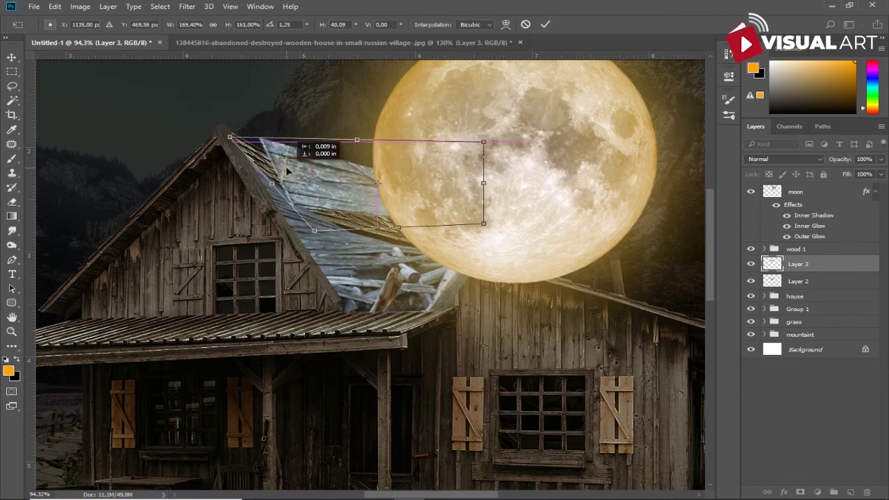
key(shift+Left)
key(shift+Left)
key(shift+Left)
key(shift+Left)
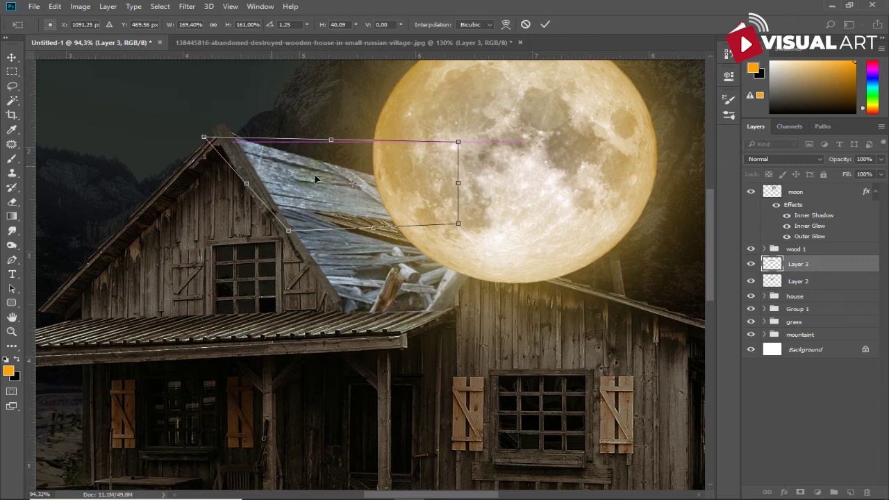
drag(457, 223, 465, 253)
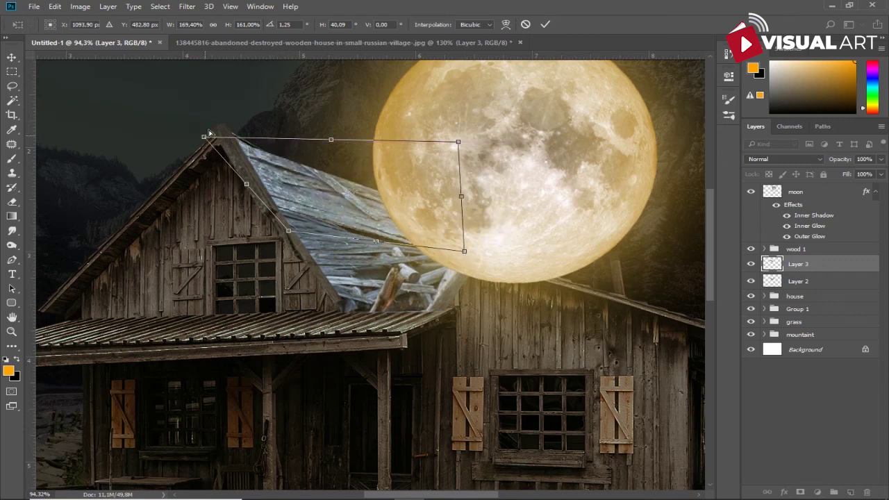
drag(206, 135, 203, 127)
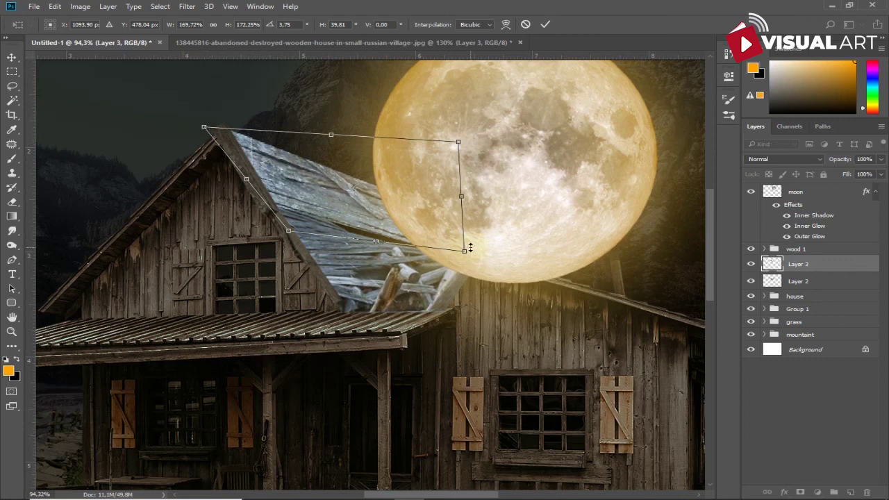
key(Return)
Step: Merge Layer 2 and Layer 3 into a single roof layer
scroll(470, 248, down, 1)
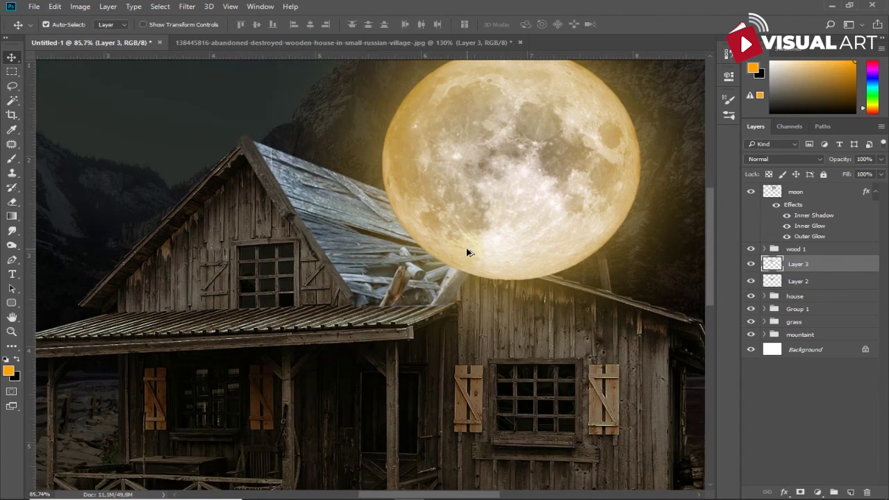
shift+click(798, 281)
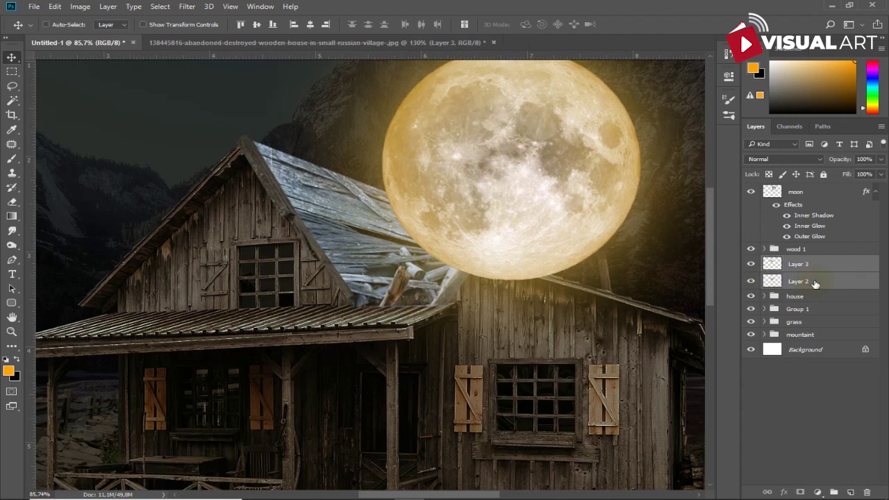
right_click(816, 283)
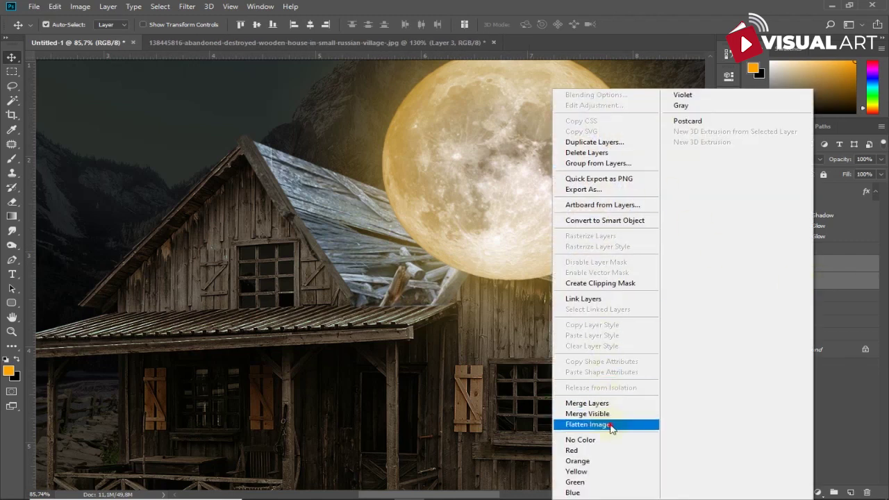
key(Escape)
right_click(805, 271)
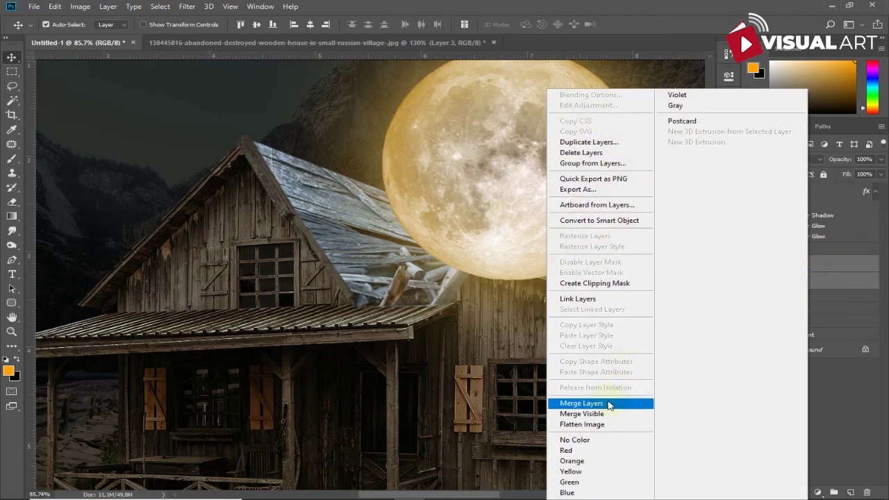
click(608, 405)
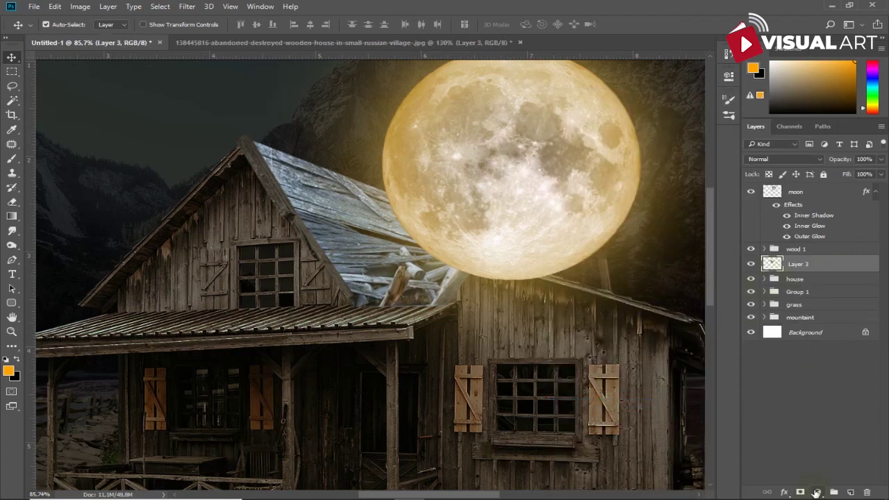
click(817, 492)
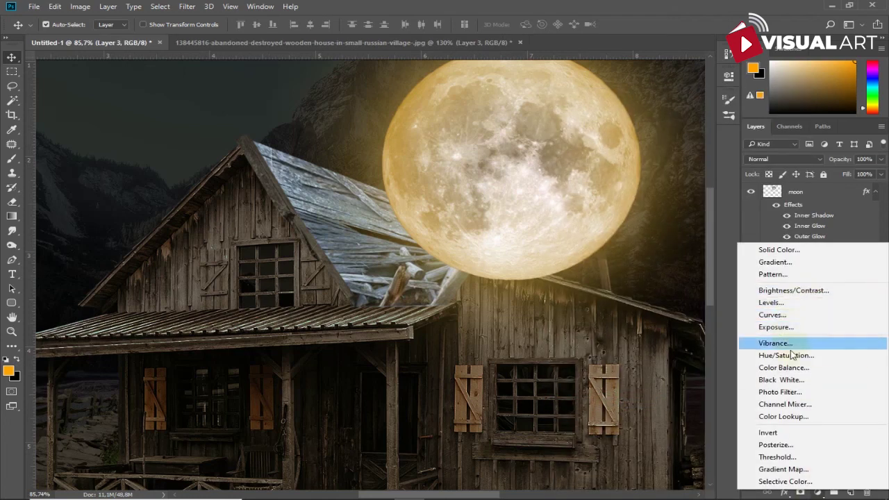
Step: Add a clipped Hue/Saturation adjustment and a Levels adjustment with output white 239 to the roof
click(792, 355)
mouse_move(621, 147)
mouse_down()
mouse_move(593, 147)
mouse_move(612, 170)
mouse_move(545, 147)
mouse_move(555, 151)
mouse_up()
click(622, 260)
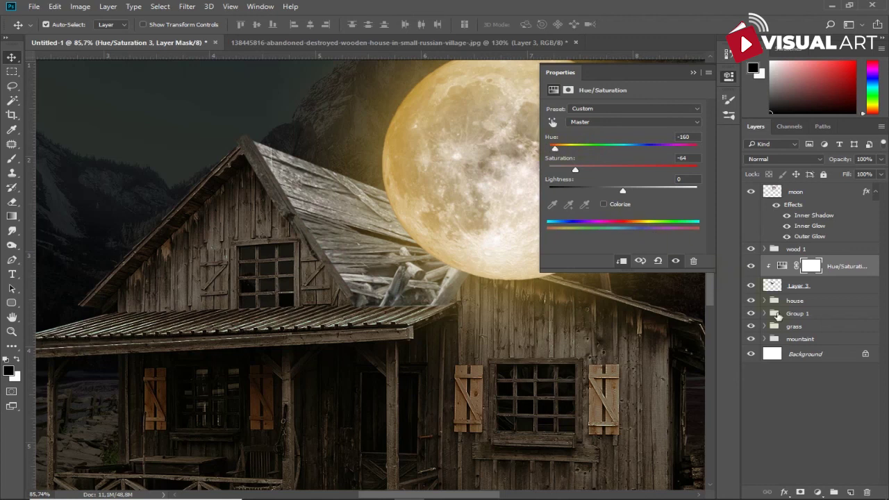
click(816, 492)
click(785, 303)
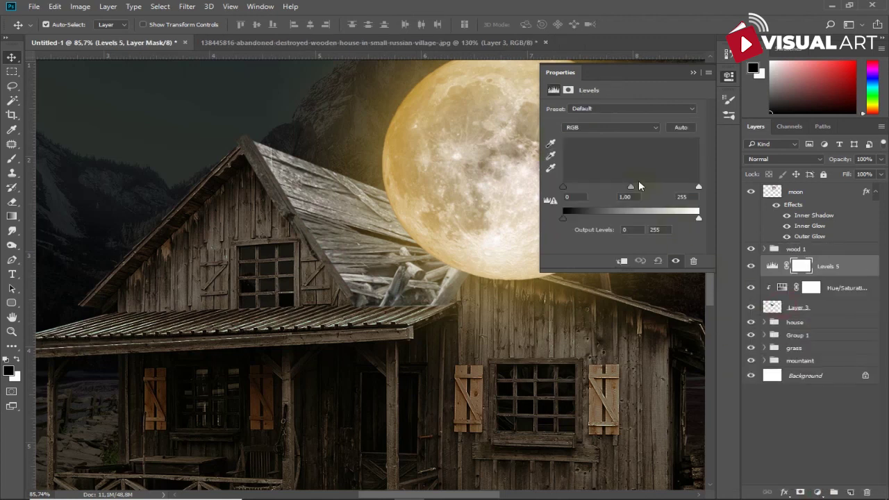
drag(699, 219, 669, 219)
drag(670, 218, 654, 220)
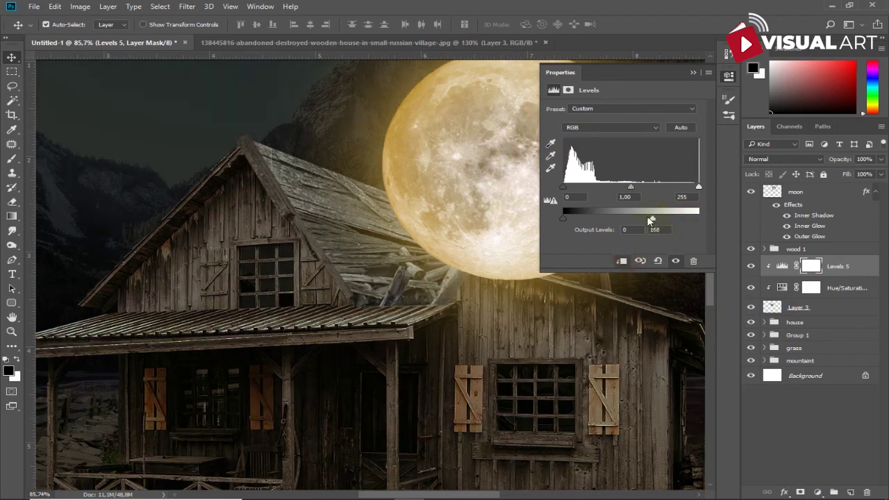
drag(651, 218, 685, 220)
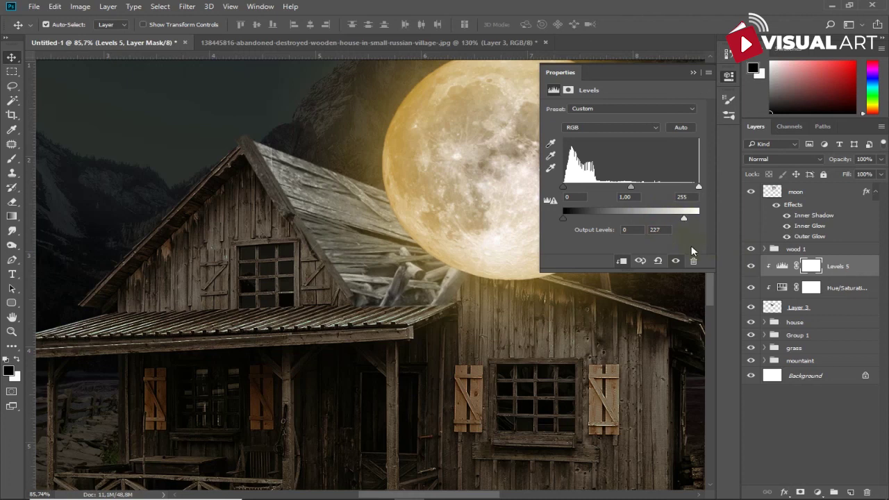
Step: Add a clipped Brightness/Contrast adjustment at brightness 20, contrast 44
click(820, 491)
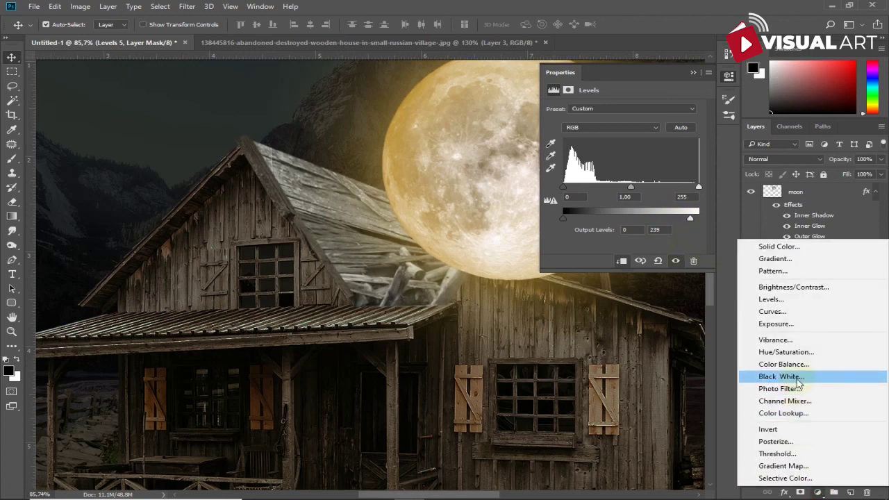
click(793, 287)
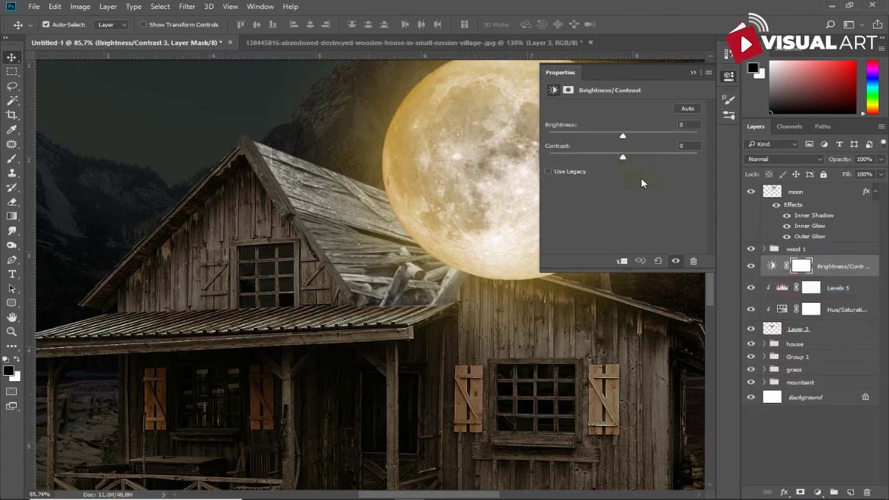
click(621, 261)
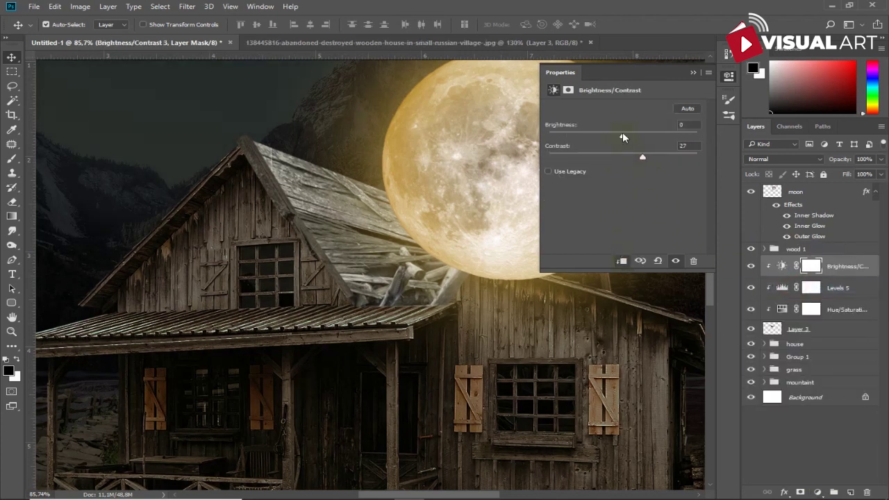
drag(621, 135, 633, 135)
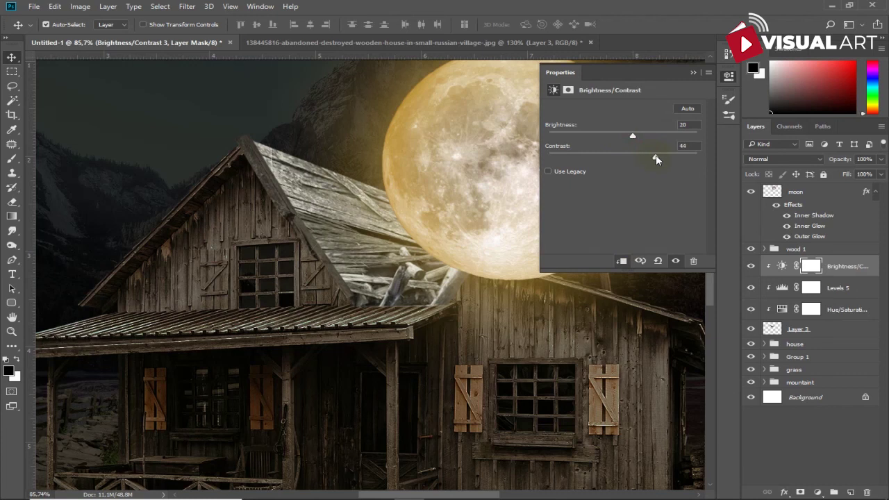
click(692, 72)
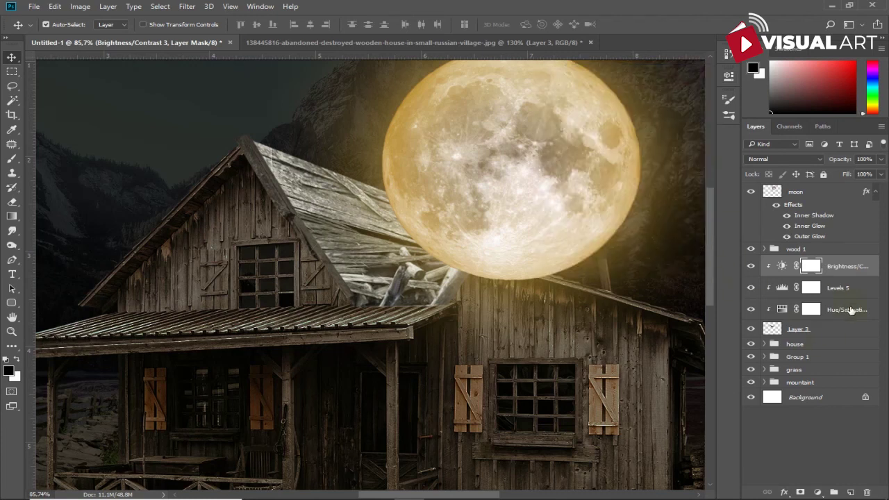
click(850, 290)
Step: Paint faint orange light onto the roof on a new Overlay layer, Layer 4
click(848, 493)
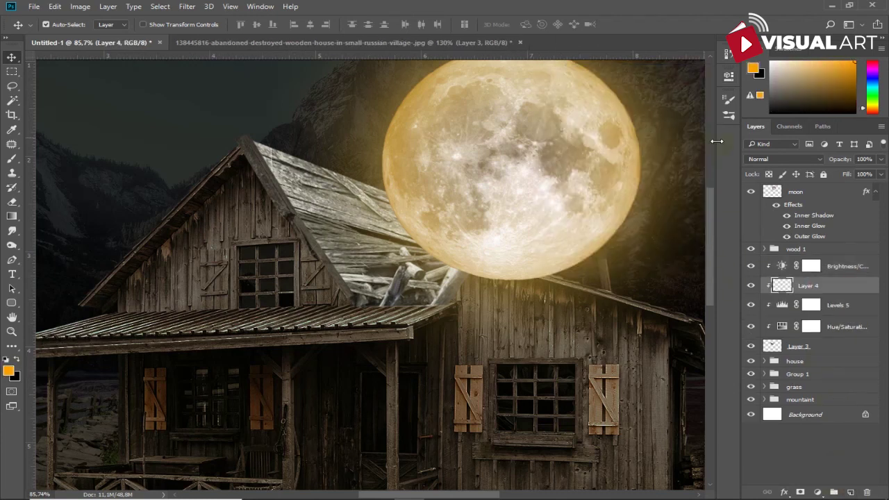
click(784, 159)
click(764, 272)
click(11, 159)
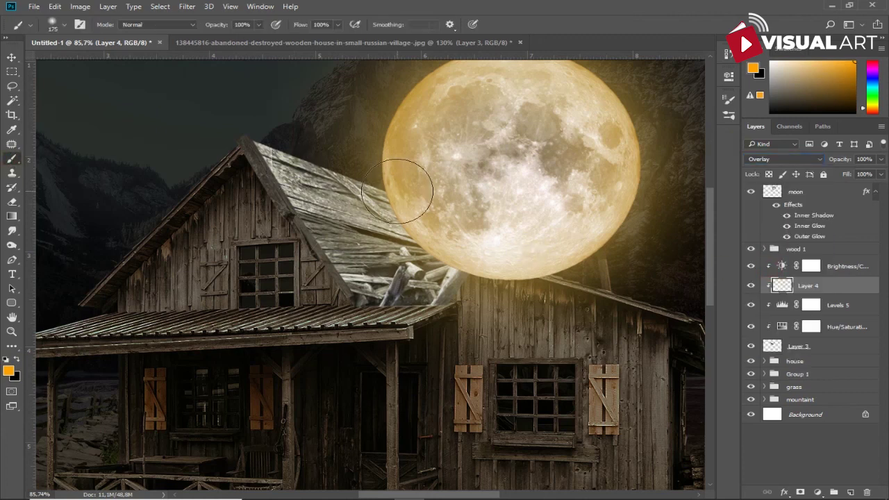
text(9)
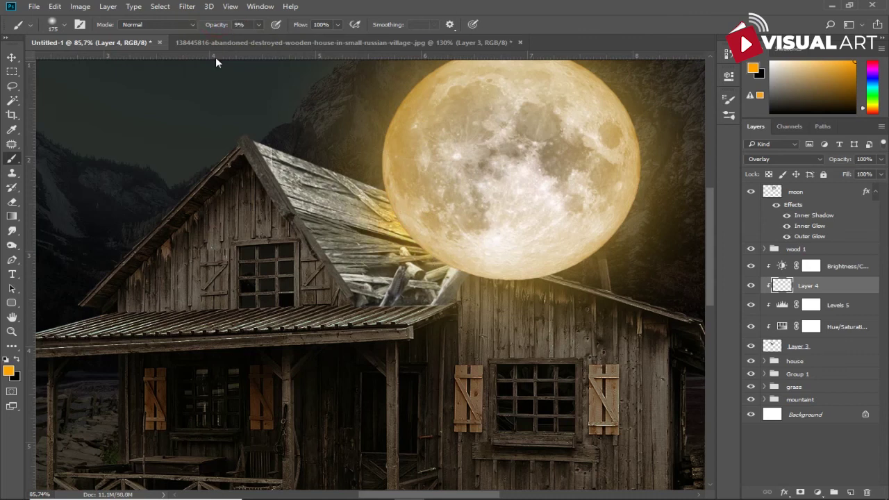
drag(489, 254, 324, 197)
drag(284, 155, 336, 224)
Step: Group the roof adjustment layers down through Layer 3 as 'wood 2'
key(v)
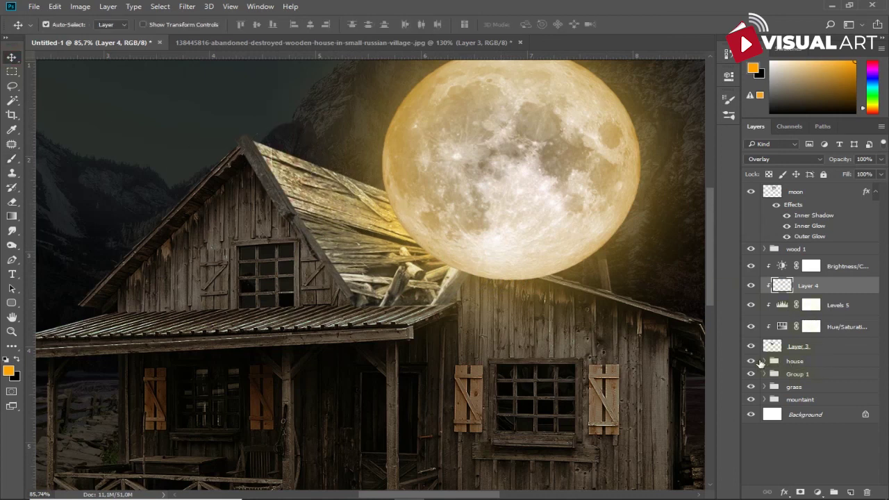
click(827, 266)
shift+click(837, 347)
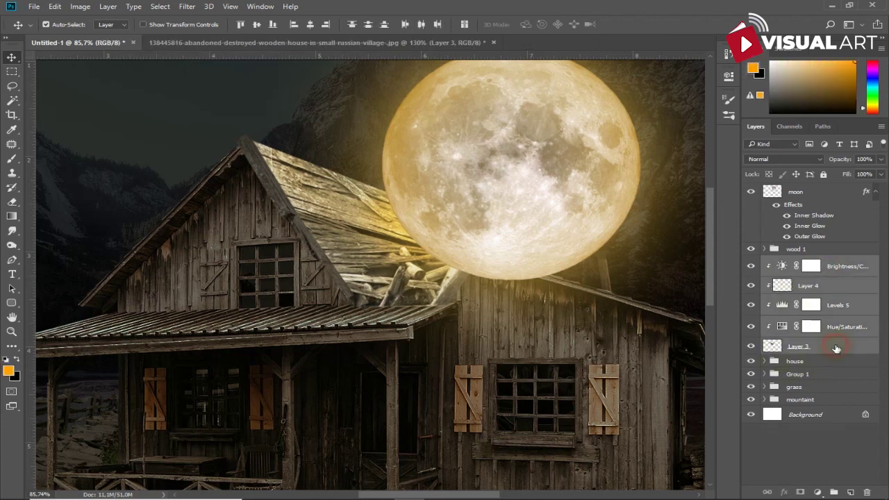
key(ctrl+g)
double_click(850, 266)
text(d 2)
key(Return)
Step: Add Layer 5, clipped above Layer 1 in wood 1, filled 50% gray and set to Overlay
click(786, 251)
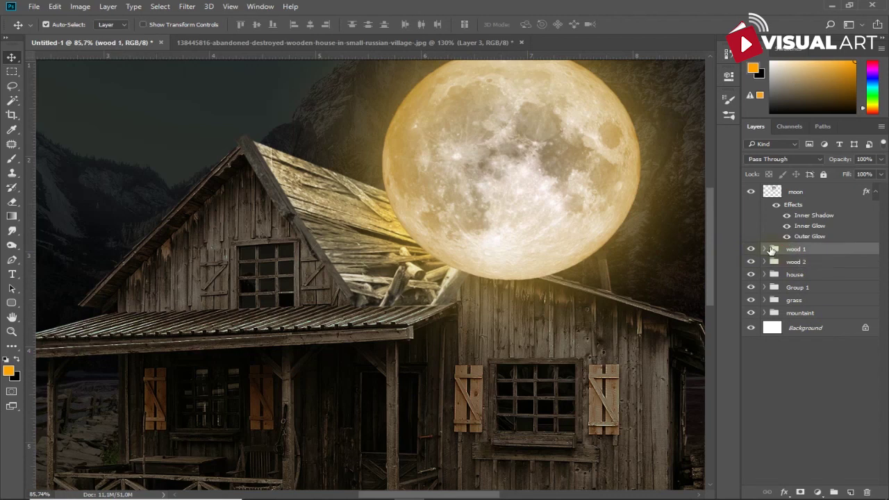
click(817, 332)
key(ctrl+shift+alt+n)
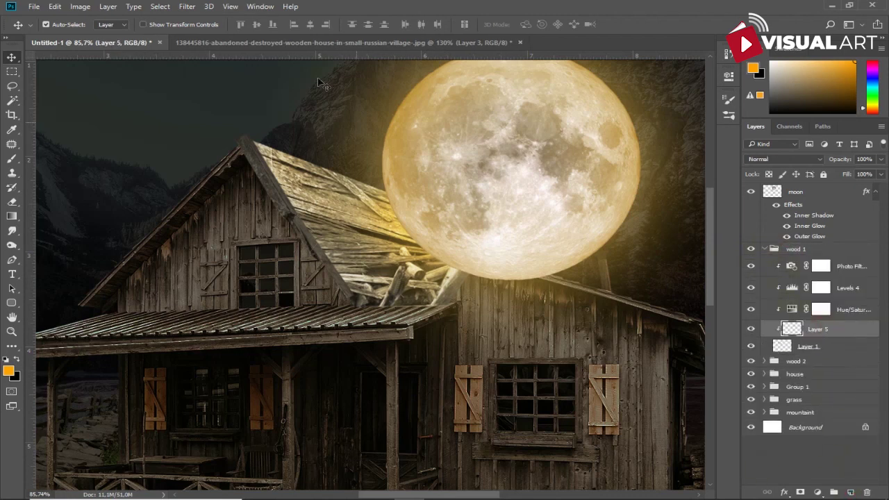
click(55, 6)
click(63, 176)
click(528, 139)
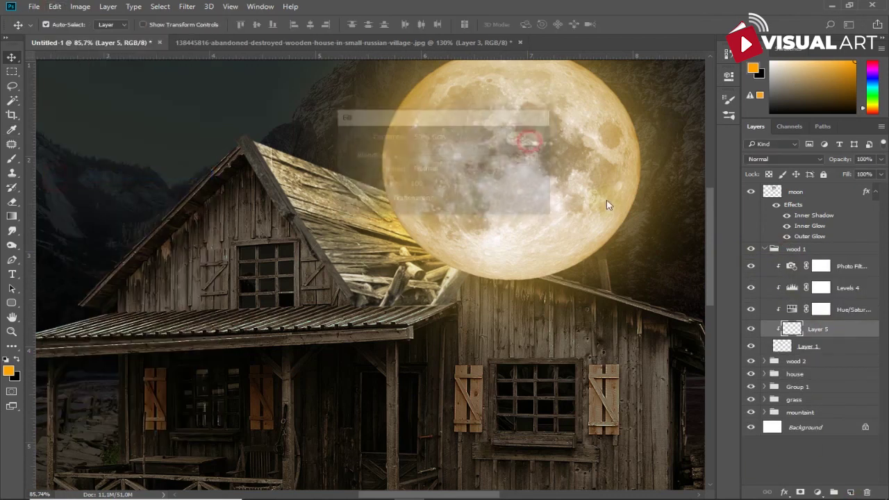
click(783, 159)
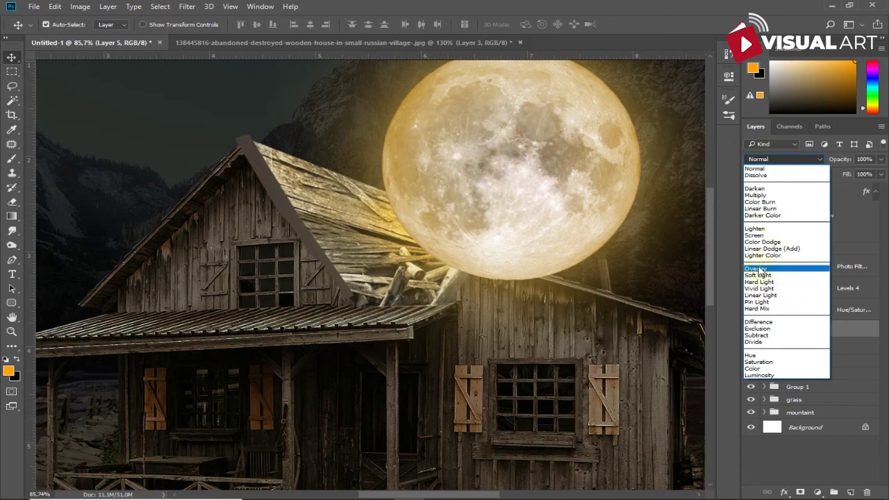
click(757, 268)
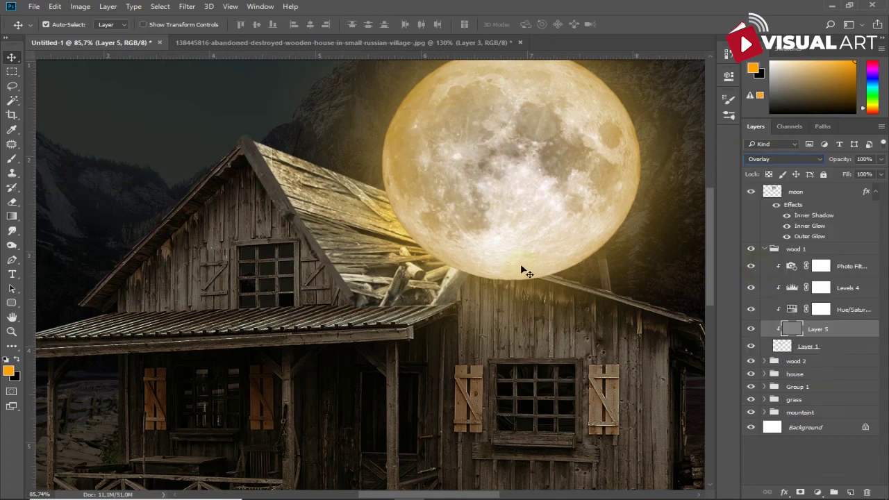
Step: Dodge the roof ridge and roof edge lighter at 100% exposure
click(12, 246)
click(59, 245)
drag(262, 150, 278, 196)
drag(208, 26, 280, 177)
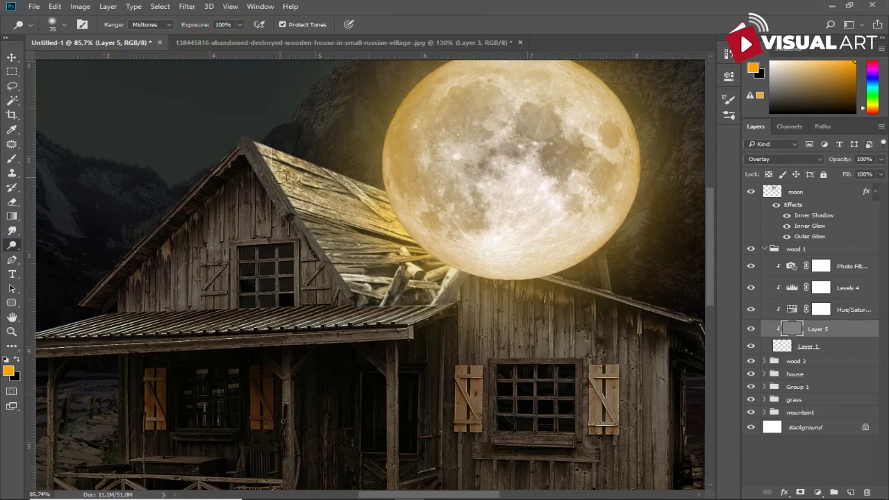
drag(330, 254, 336, 259)
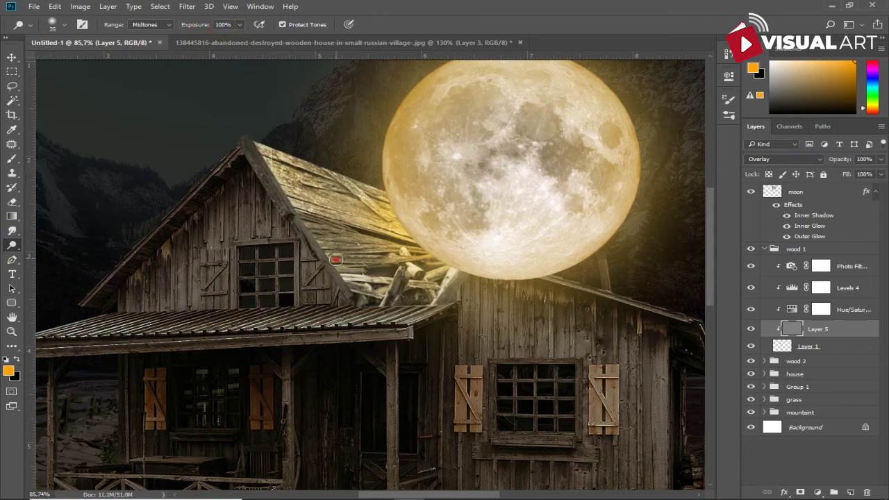
Step: Burn the roof ridge and left roof edge darker
right_click(12, 245)
click(66, 254)
drag(234, 169, 331, 279)
drag(264, 174, 212, 202)
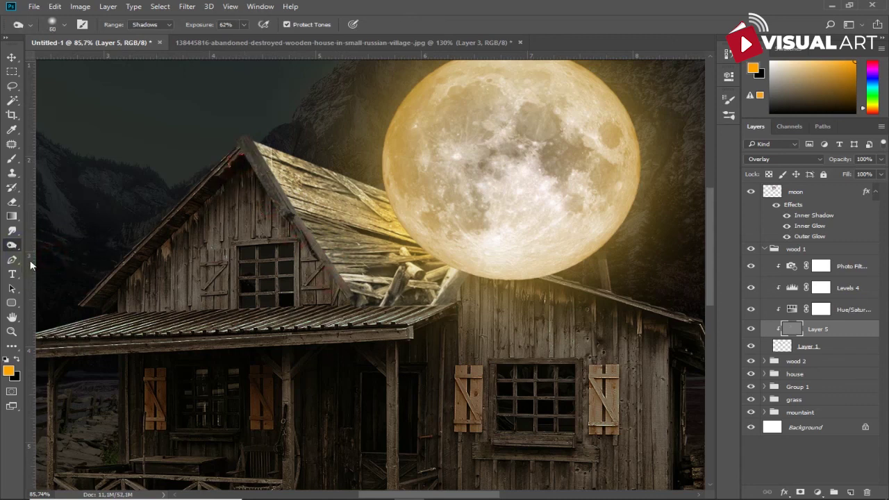
Step: Paint over the roof on the Levels 4 mask with a black-and-white brush at size 50
click(821, 288)
key(d)
key(b)
drag(311, 170, 281, 184)
key(bracketleft)
key(bracketleft)
key(bracketleft)
Step: Mask Levels 4 off the roof slope at full opacity, then add Layer 6 set to Overlay
key(0)
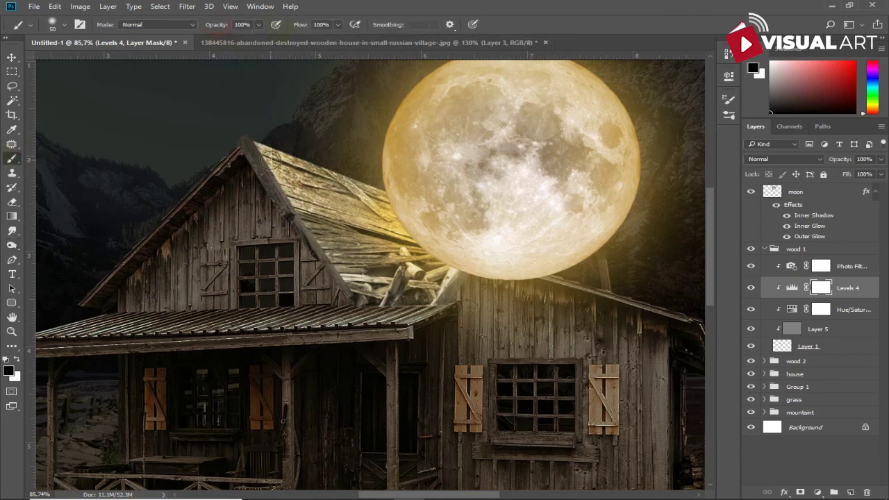
drag(264, 136, 342, 259)
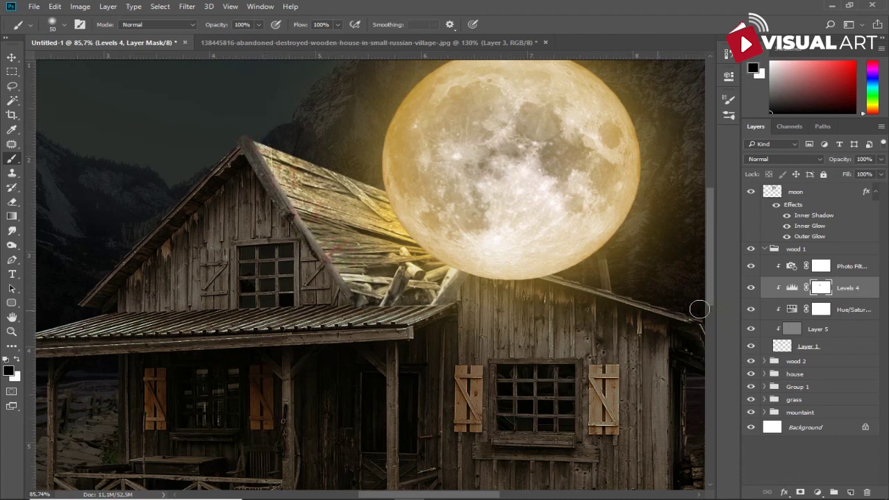
click(848, 493)
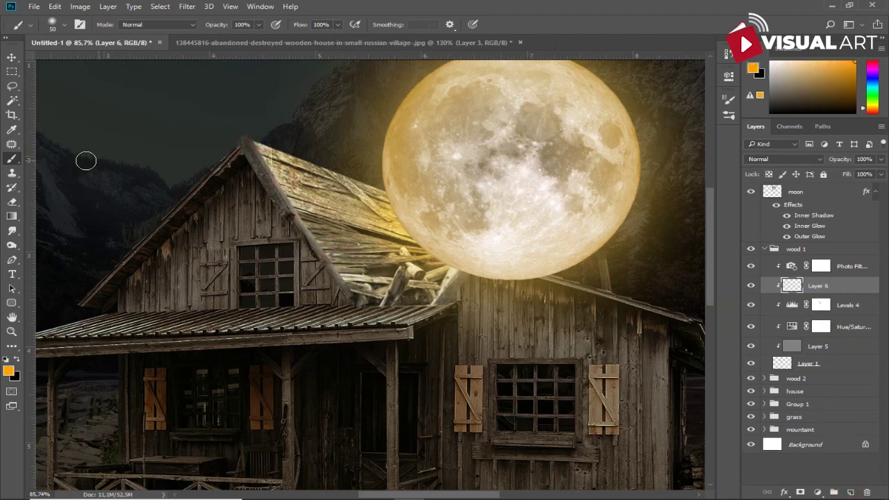
click(784, 159)
click(764, 267)
Step: Brush orange light over the roof ridge at 28% opacity, then reselect the Levels 4 mask
drag(229, 26, 181, 27)
click(272, 149)
mouse_move(381, 293)
mouse_down()
mouse_move(239, 150)
mouse_move(289, 243)
mouse_move(307, 176)
mouse_up()
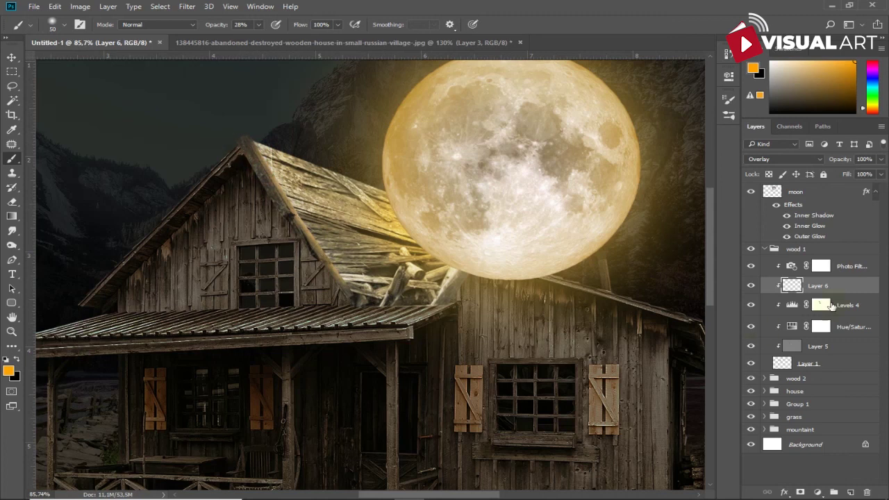
click(826, 306)
key(d)
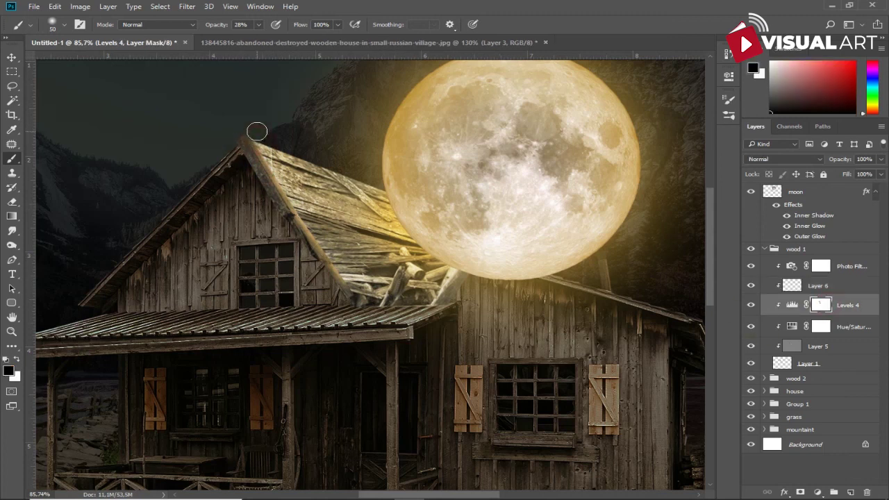
Step: Trace the leaning plank with the Pen tool in the abandoned-house photo
scroll(409, 275, down, 2)
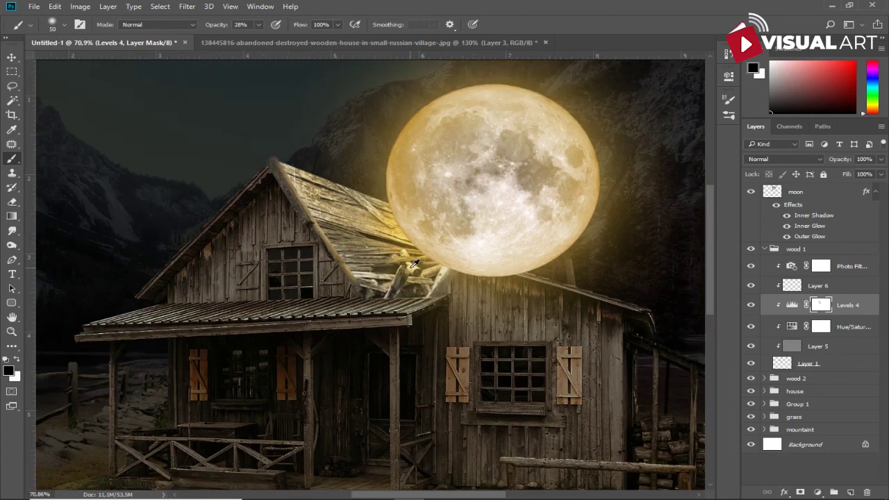
click(387, 43)
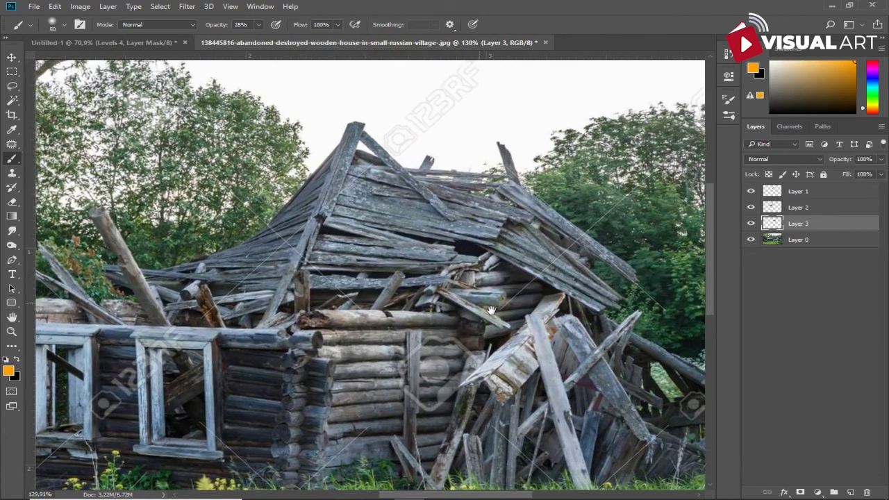
drag(491, 310, 572, 326)
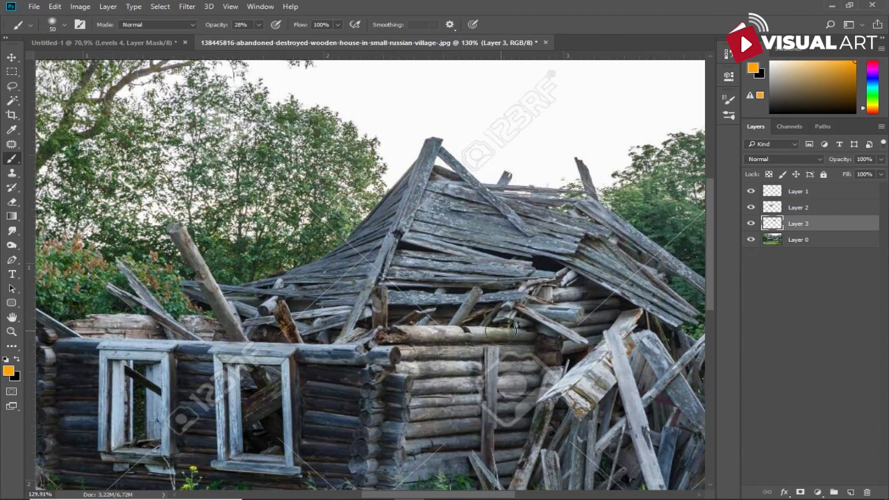
key(p)
click(248, 340)
click(180, 222)
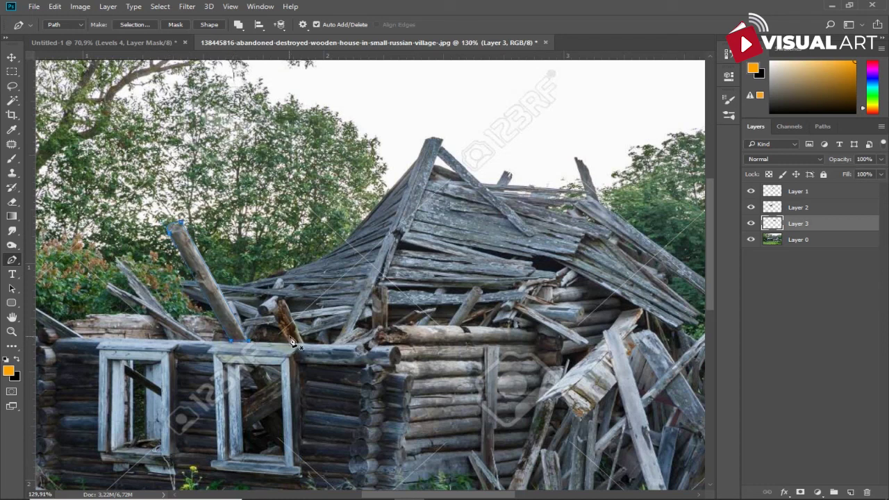
Step: Copy the plank to a new layer and drag it into the Untitled-1 cabin composition
key(ctrl+shift+alt+n)
key(v)
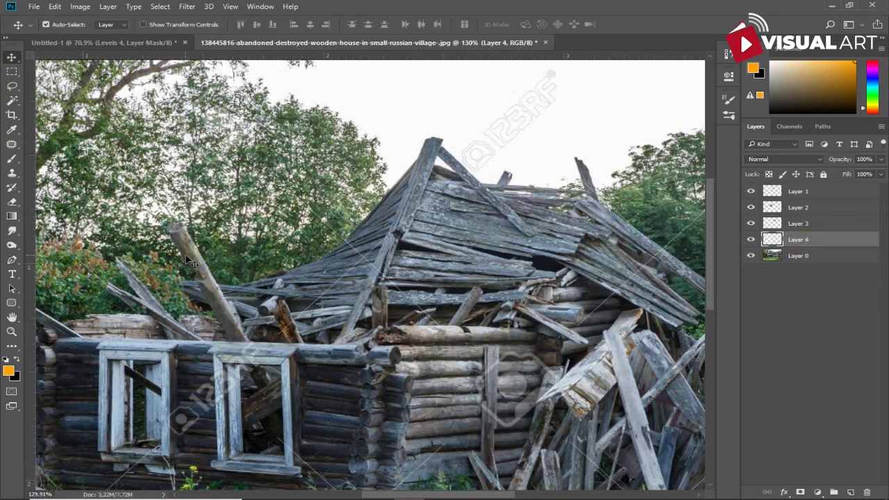
drag(192, 263, 204, 293)
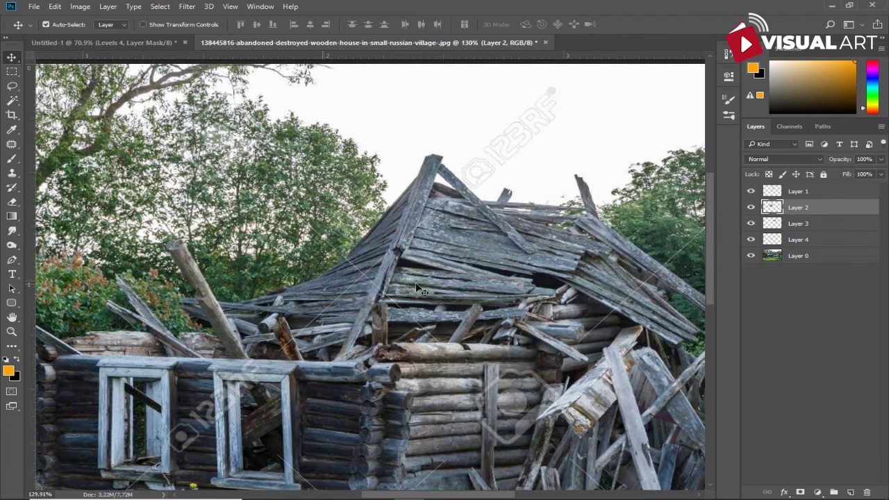
mouse_move(212, 273)
mouse_down()
mouse_move(333, 297)
mouse_move(119, 47)
mouse_move(292, 212)
mouse_up()
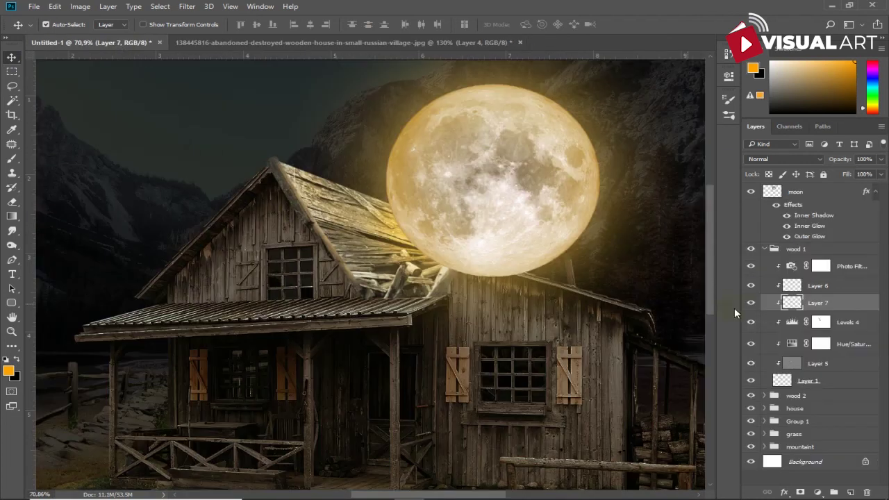
Step: Move Layer 7 above the moon, flip it horizontally, and scale and position it beside the moon
drag(819, 303, 819, 189)
key(ctrl+t)
right_click(304, 231)
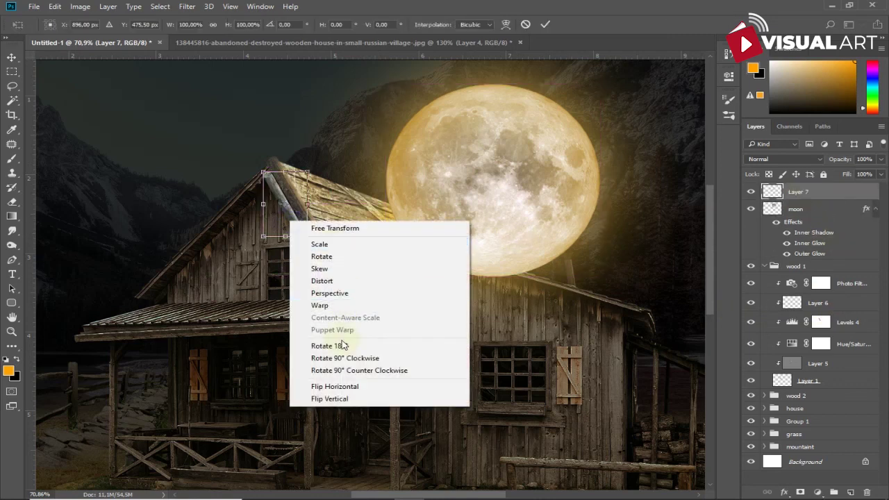
click(335, 386)
mouse_move(309, 225)
mouse_down()
mouse_move(461, 290)
mouse_move(445, 347)
mouse_move(438, 299)
mouse_up()
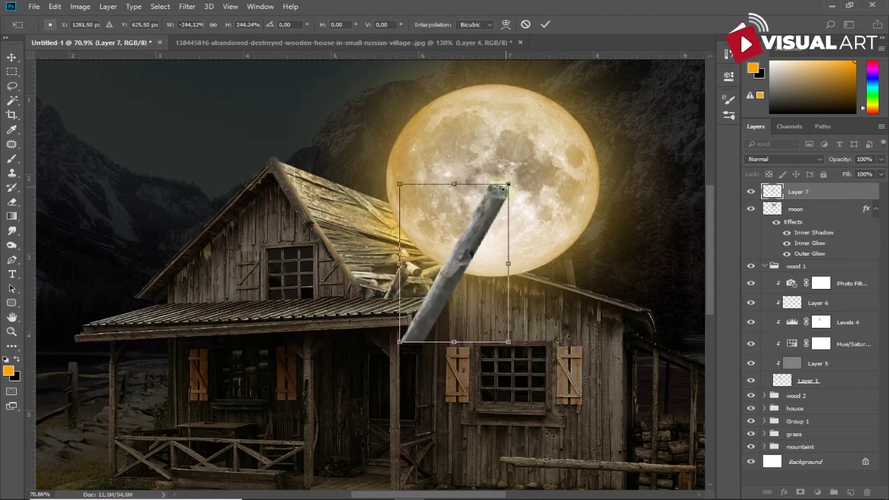
drag(518, 191, 491, 242)
drag(431, 316, 431, 302)
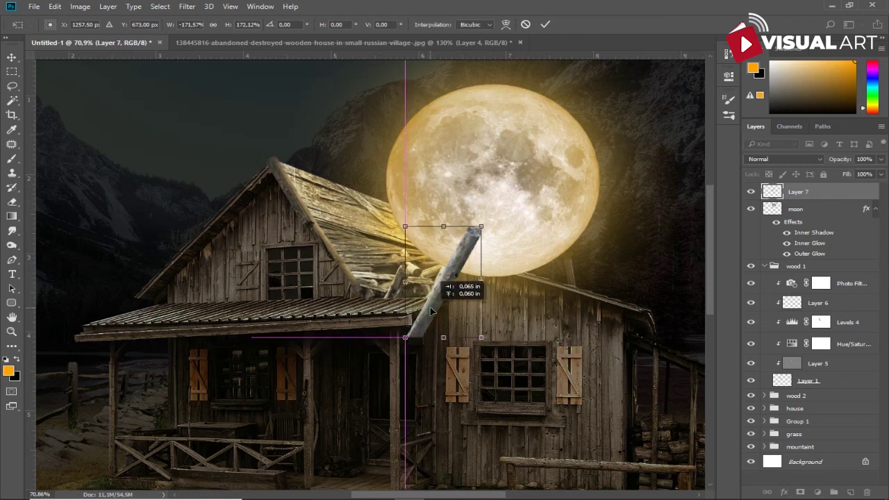
key(Return)
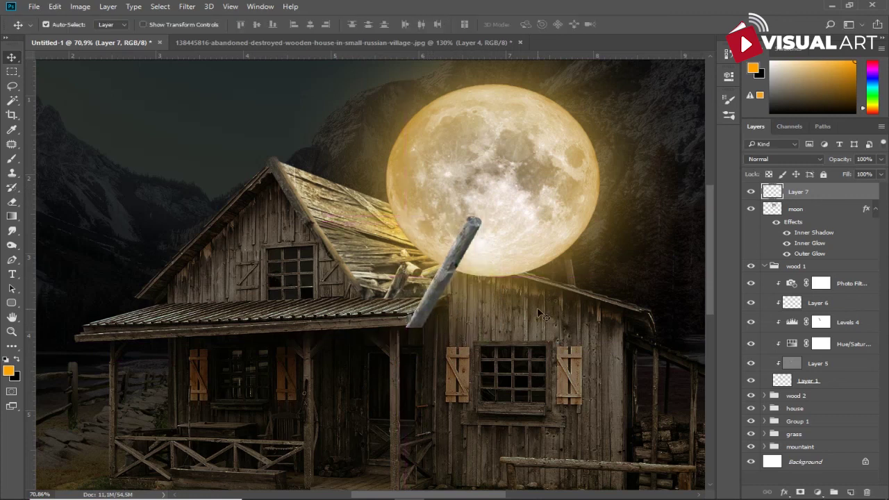
Step: Add a layer mask to Layer 7 and paint out the plank's lower end below the roof
click(800, 492)
click(12, 158)
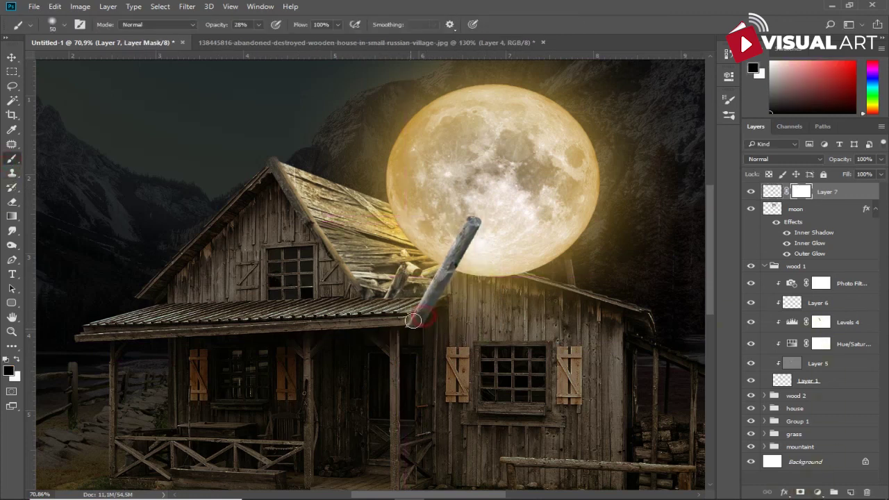
drag(220, 26, 174, 30)
mouse_move(410, 321)
mouse_down()
mouse_move(418, 306)
mouse_move(370, 308)
mouse_up()
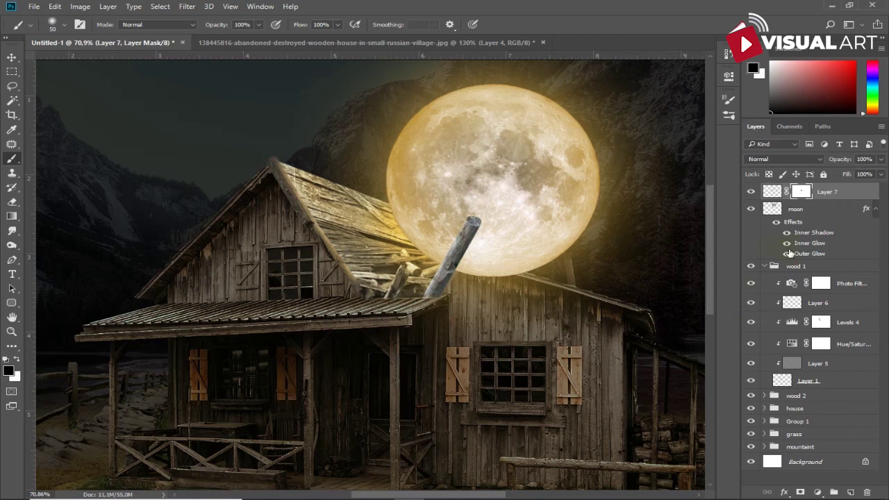
Step: Add a new layer clipped to the log, filled with 50% gray and set to Overlay
scroll(605, 292, down, 2)
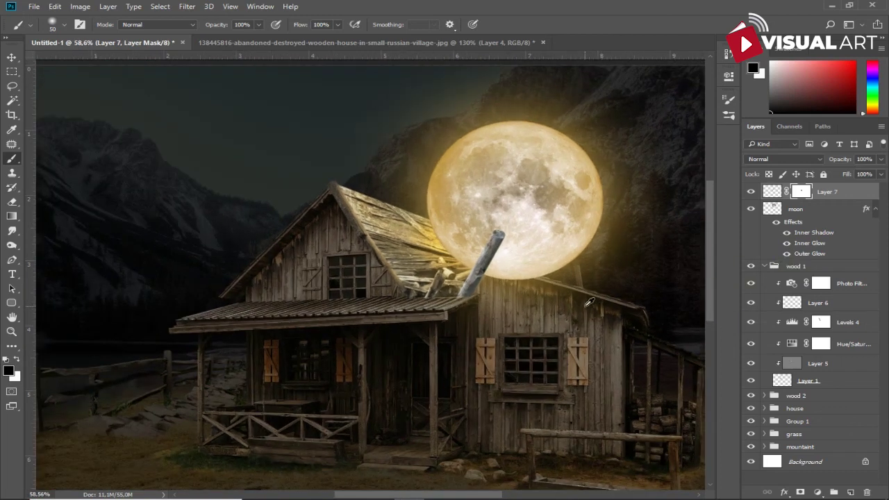
click(820, 492)
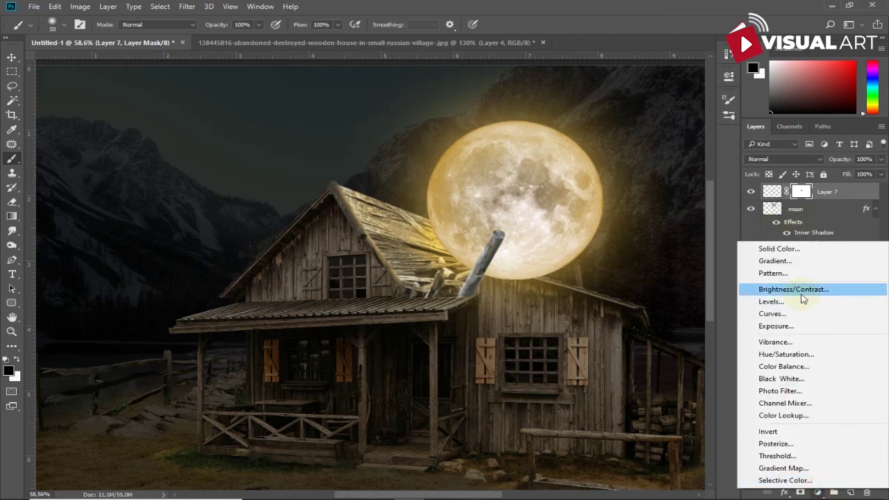
click(771, 302)
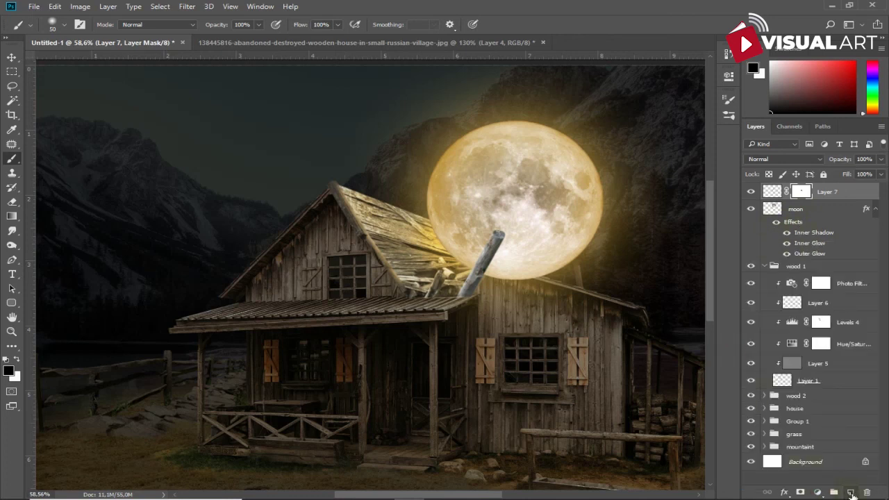
right_click(787, 211)
click(628, 284)
click(54, 6)
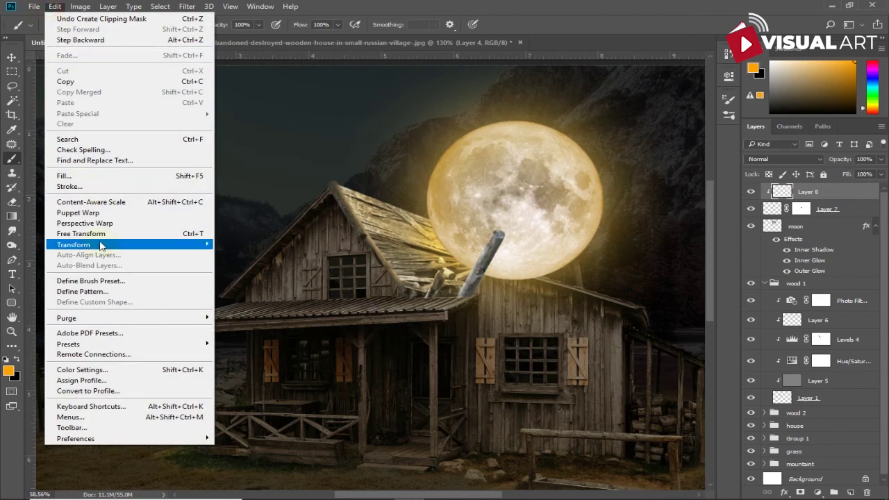
click(64, 176)
click(523, 138)
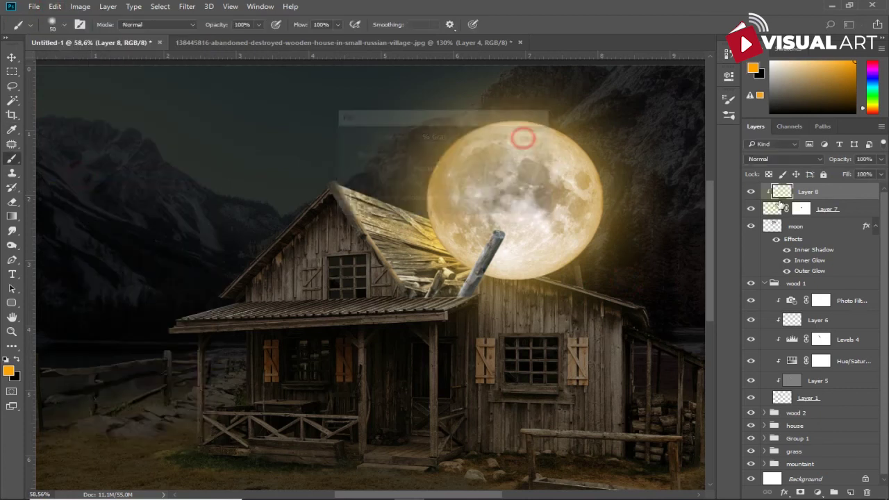
click(783, 159)
click(762, 269)
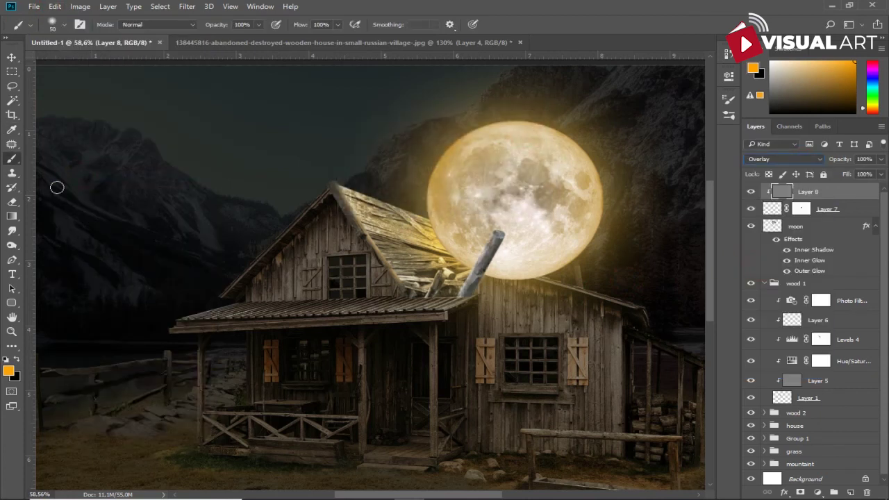
Step: Burn part of the log darker and dodge its top end brighter, then reselect Layer 7
click(11, 246)
mouse_move(498, 239)
mouse_down()
mouse_move(485, 277)
mouse_move(501, 243)
mouse_move(495, 269)
mouse_up()
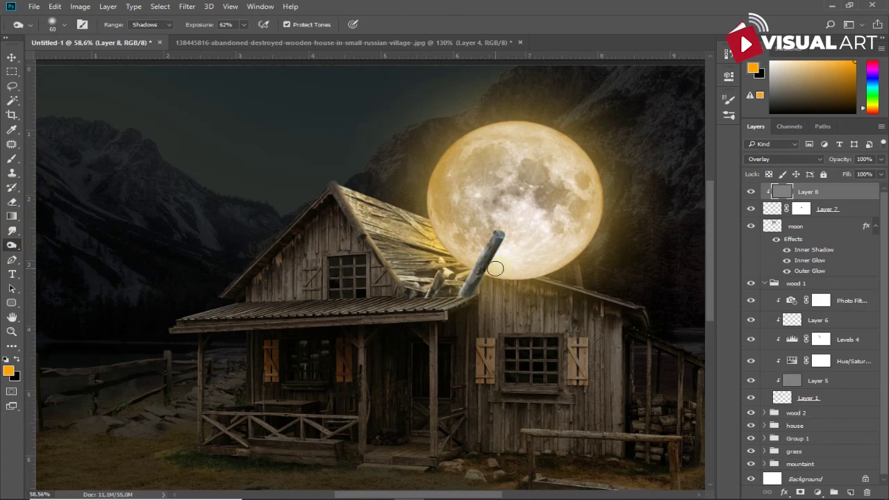
right_click(12, 246)
click(55, 244)
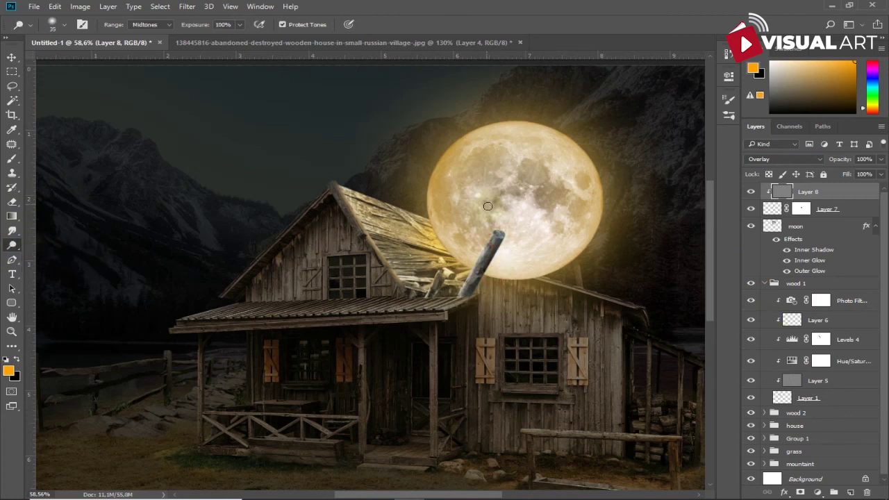
mouse_move(498, 234)
mouse_down()
mouse_move(473, 258)
mouse_move(507, 232)
mouse_move(517, 237)
mouse_move(487, 245)
mouse_up()
click(836, 210)
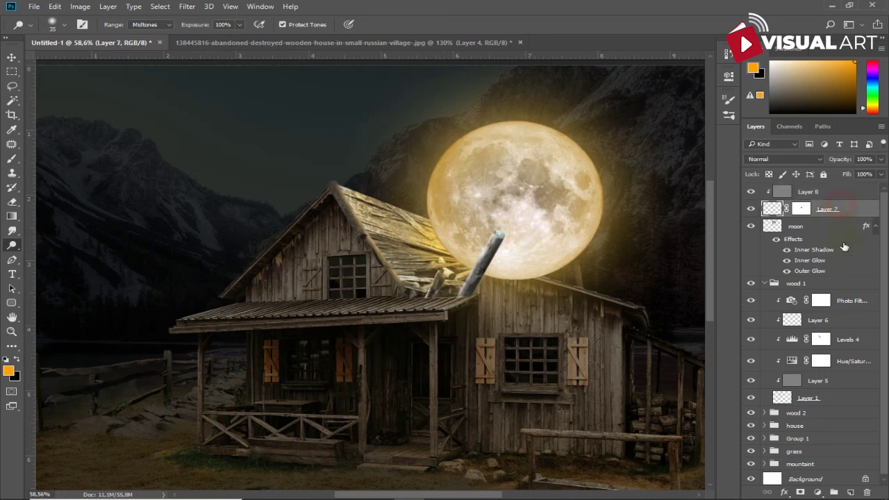
Step: Add a Brightness/Contrast adjustment clipped to Layer 8 with brightness -65
click(837, 197)
click(818, 492)
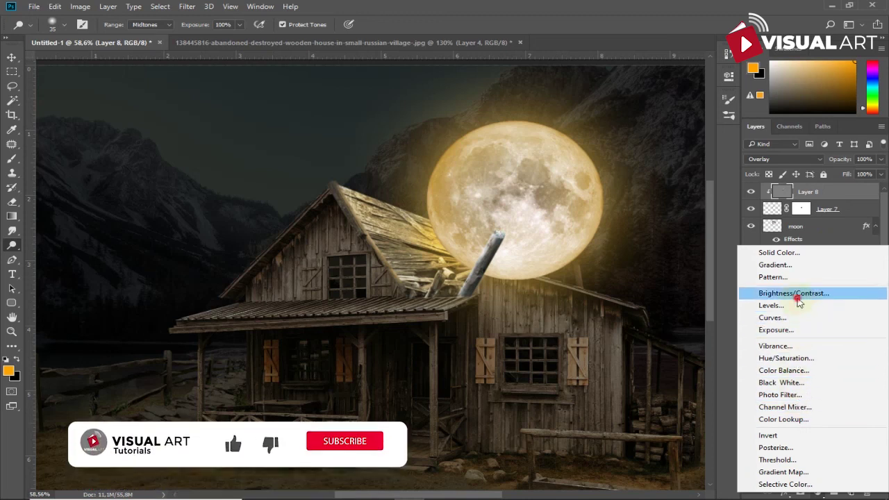
click(802, 293)
drag(624, 135, 590, 136)
click(622, 261)
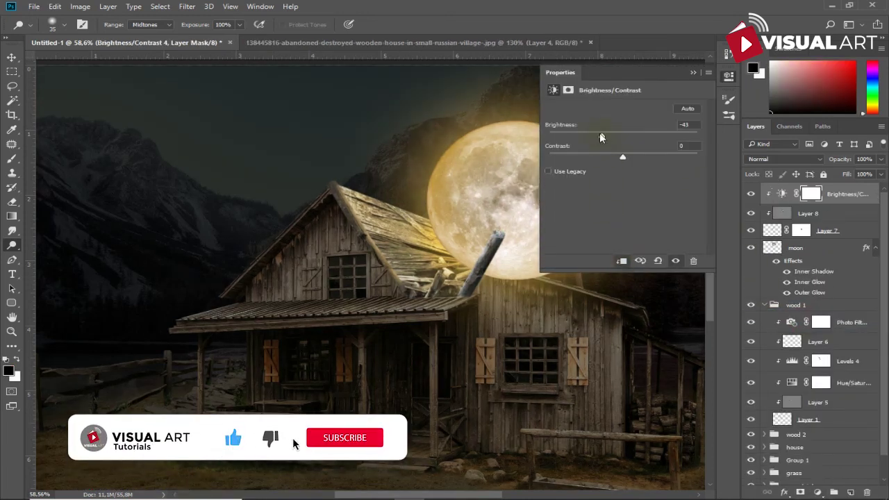
click(590, 135)
Step: Try a Hue/Saturation adjustment at -35 then -81 saturation, delete it, and reselect Layer 8
click(817, 492)
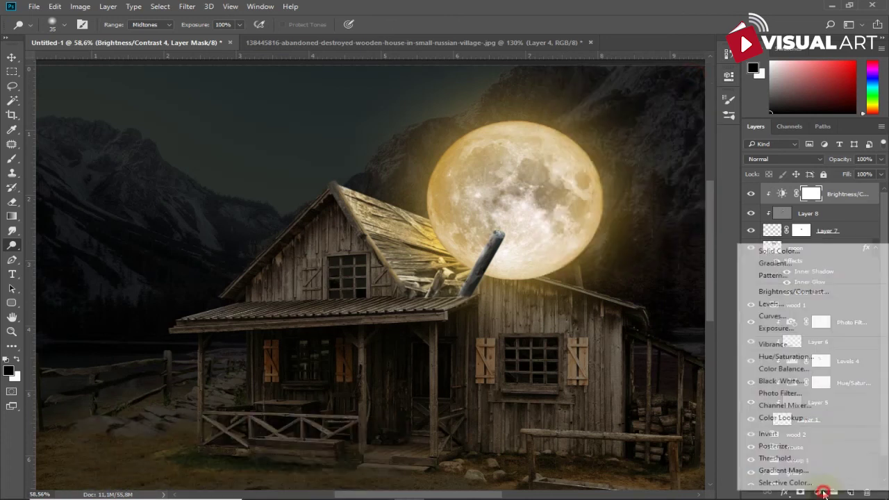
click(786, 356)
drag(623, 168, 538, 152)
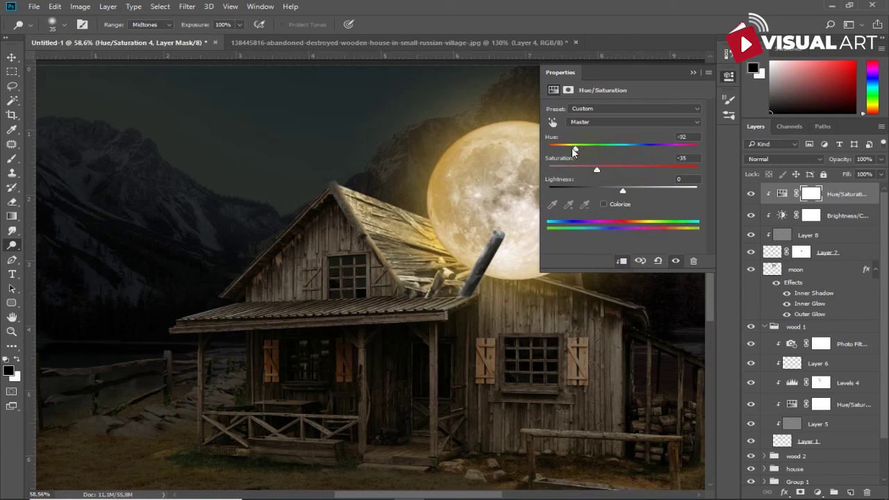
mouse_move(598, 172)
mouse_down()
mouse_move(563, 171)
mouse_move(586, 175)
mouse_up()
key(Delete)
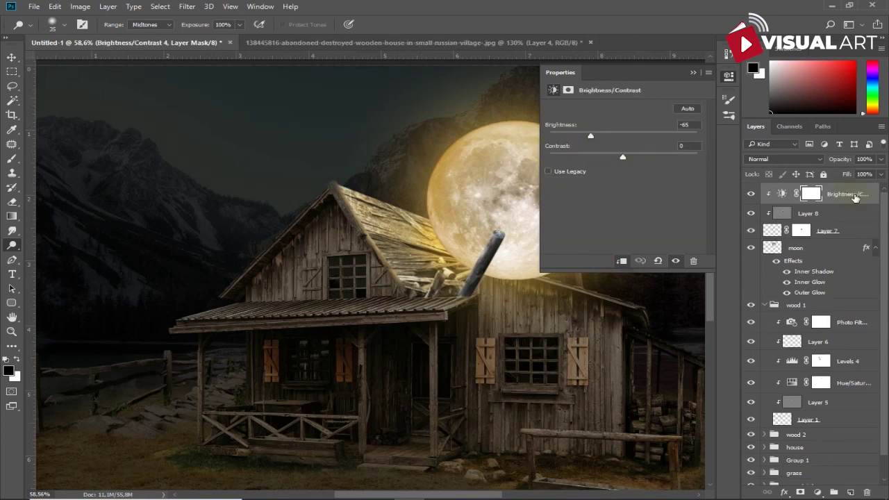
click(844, 216)
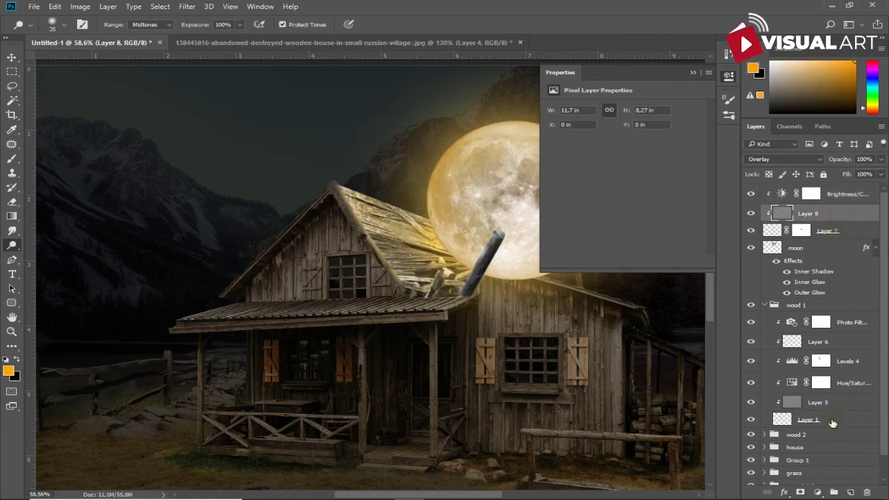
Step: On a new Overlay Layer 9, paint a soft orange glow along the log at 20% brush opacity
click(851, 491)
click(11, 159)
scroll(536, 233, up, 1)
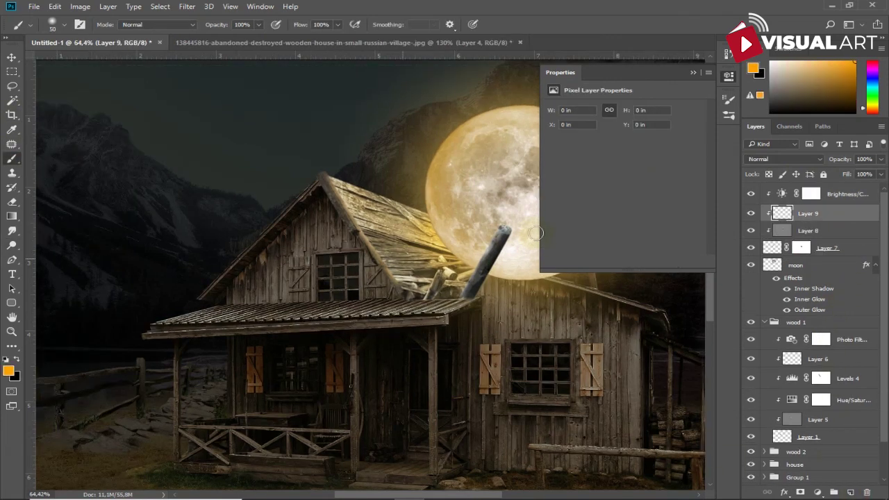
drag(212, 25, 170, 25)
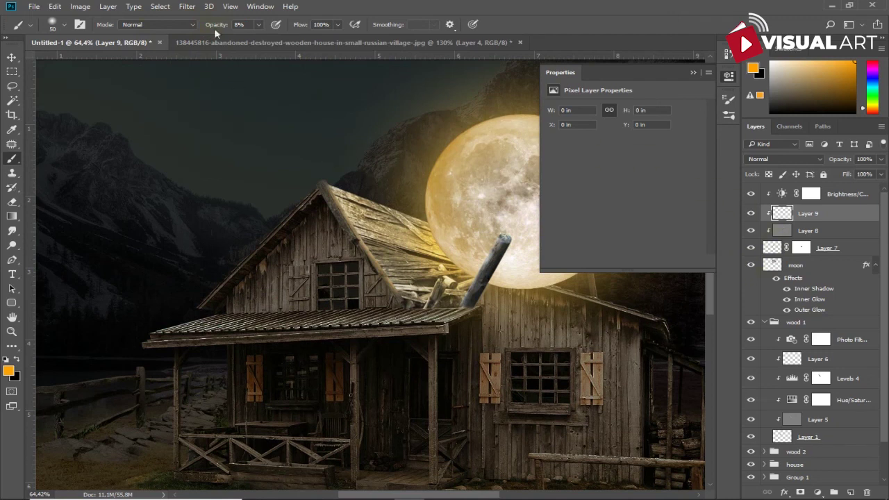
click(772, 158)
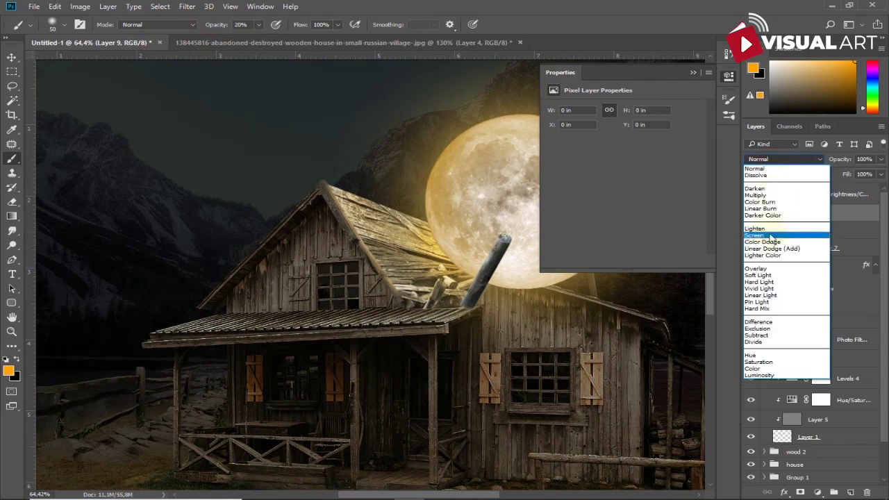
click(771, 262)
mouse_move(502, 234)
mouse_down()
mouse_move(476, 276)
mouse_move(516, 232)
mouse_move(496, 230)
mouse_move(458, 288)
mouse_move(510, 234)
mouse_up()
Step: Collapse the properties panel and bring the abandoned-house photo's broken roof into view
scroll(526, 283, down, 1)
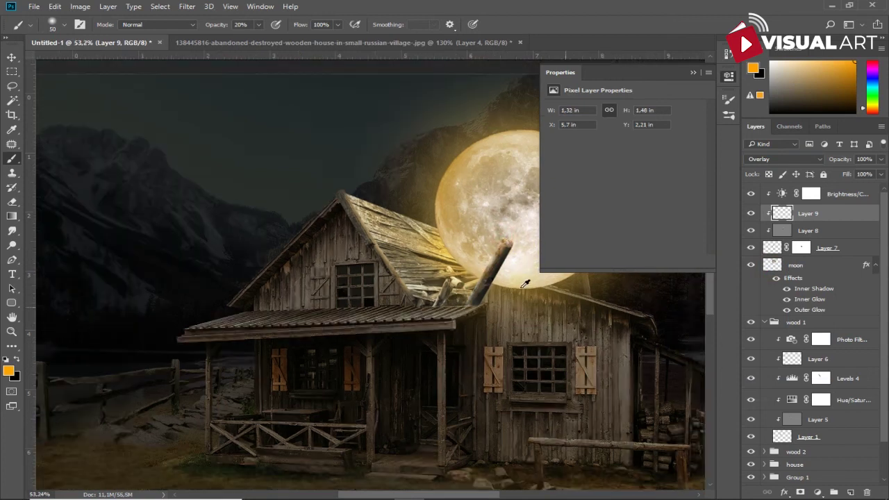
click(691, 72)
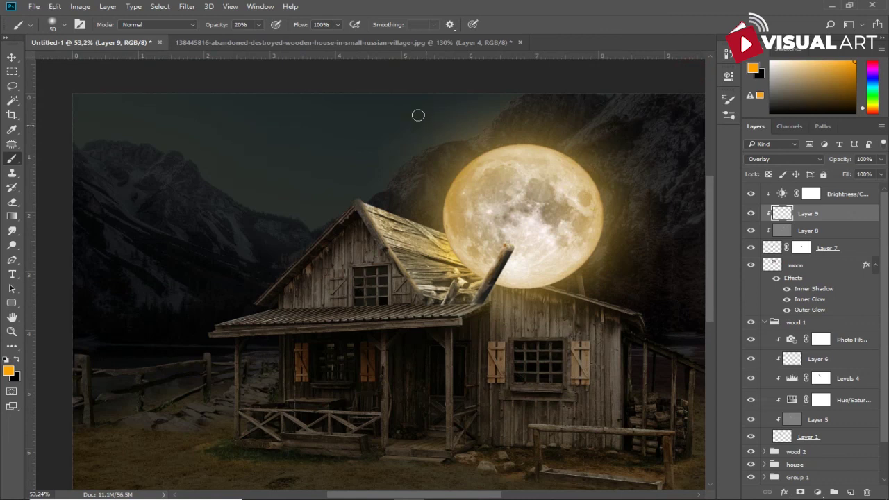
click(417, 42)
mouse_move(604, 243)
mouse_down()
mouse_move(465, 240)
mouse_move(459, 209)
mouse_up()
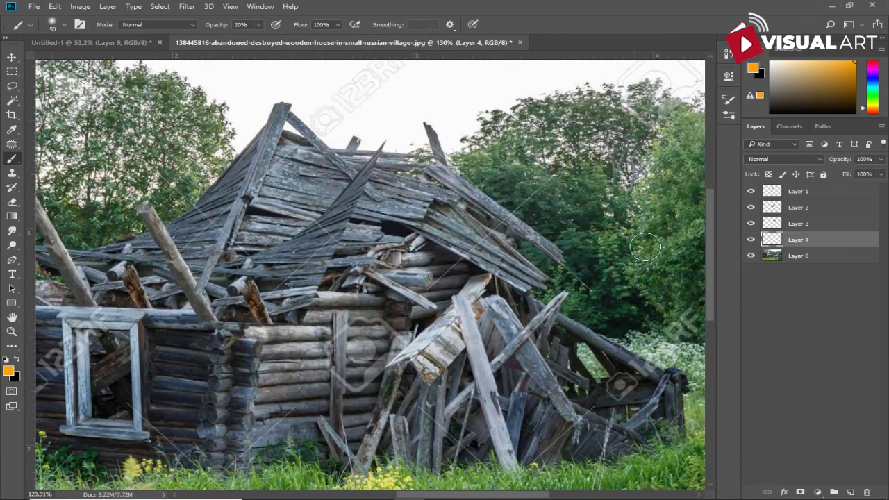
Step: Trace a Pen path around the collapsed roof section in the house photo
key(p)
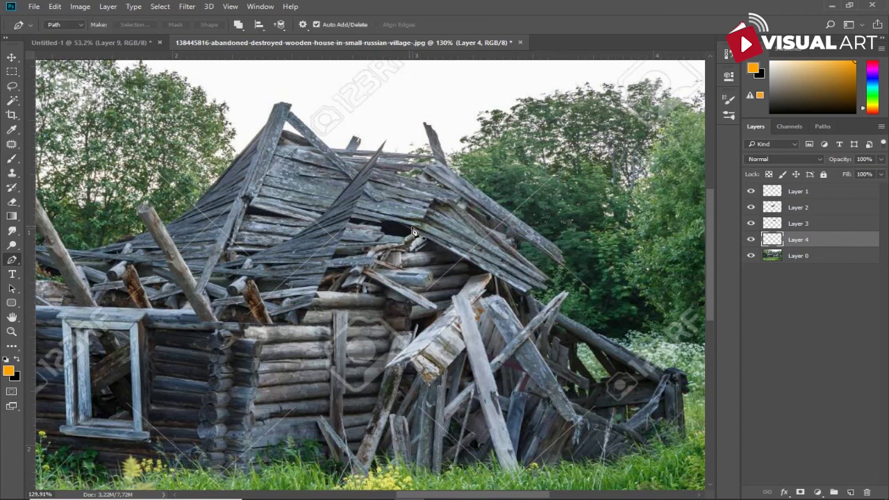
click(397, 223)
drag(522, 291, 543, 281)
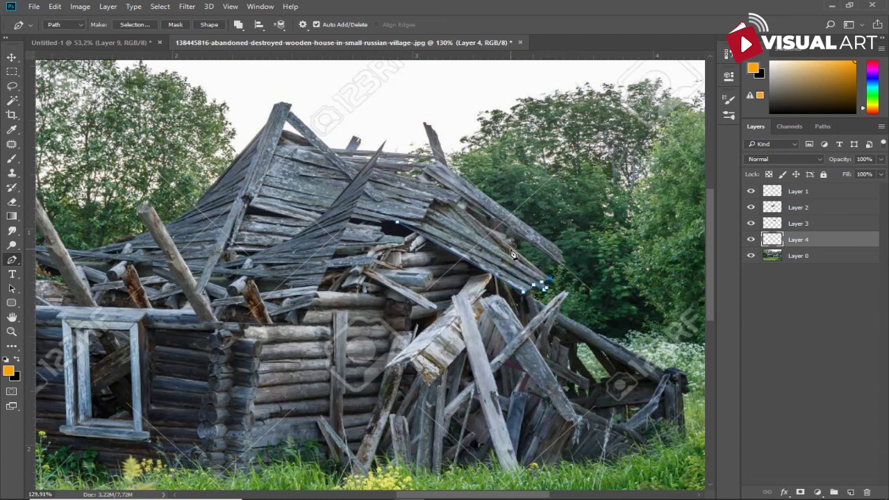
drag(541, 253, 561, 267)
click(410, 178)
mouse_move(391, 186)
mouse_down()
mouse_move(373, 179)
mouse_move(356, 207)
mouse_move(397, 222)
mouse_up()
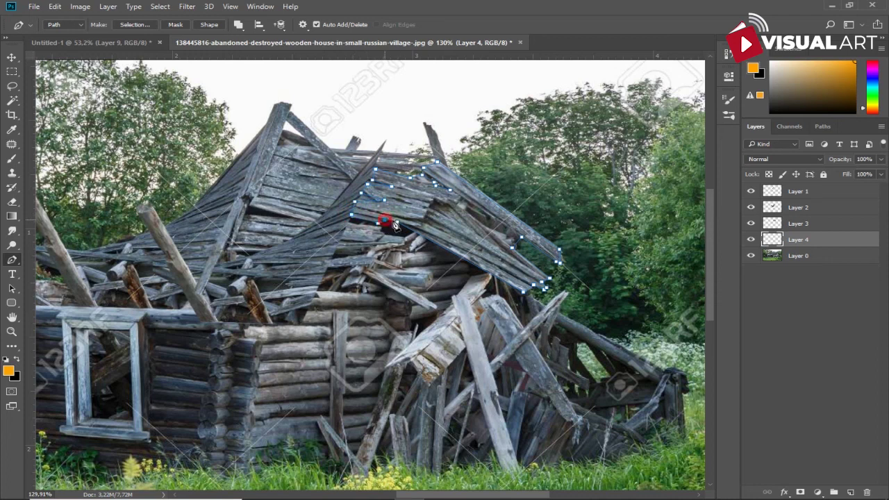
Step: Copy the roof section from Layer 0 onto a new layer and drag it toward the night scene
click(830, 255)
key(ctrl+shift+alt+n)
key(v)
drag(450, 222, 322, 152)
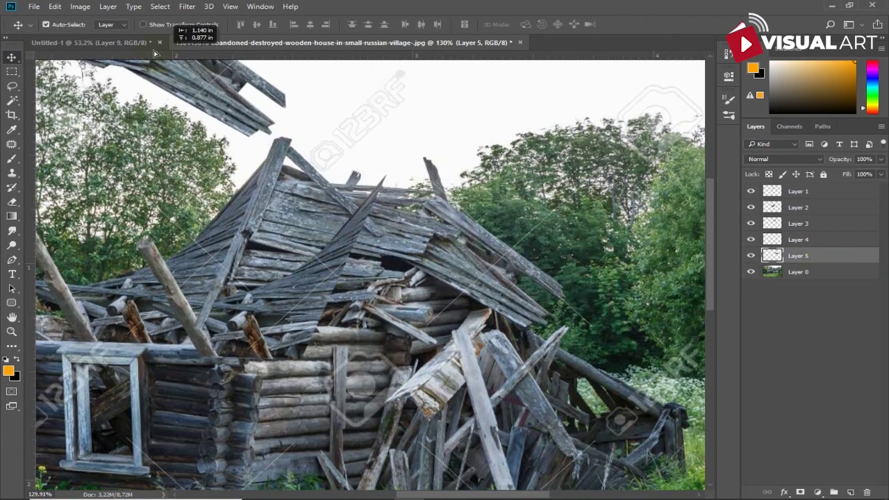
Step: Drop the roof piece into the night scene, move its layer to the top, and release its clipping
drag(448, 241, 448, 241)
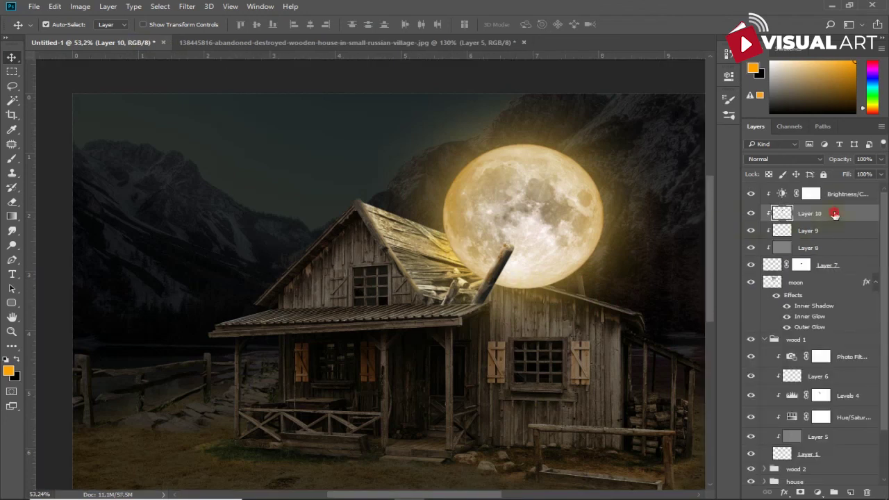
drag(835, 216, 826, 191)
right_click(826, 192)
click(625, 285)
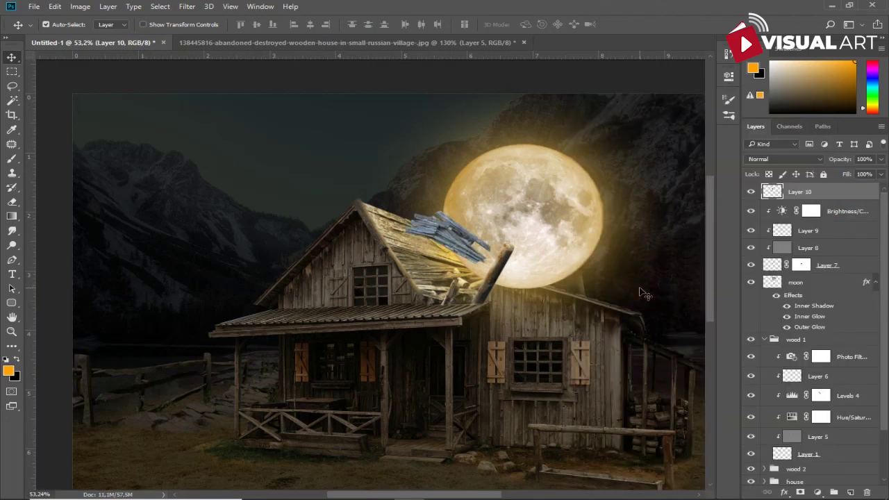
Step: Scale the roof piece to about 184% and distort its corners to fit onto the house roof
key(ctrl+t)
mouse_move(490, 263)
mouse_down()
mouse_move(546, 288)
mouse_move(561, 308)
mouse_up()
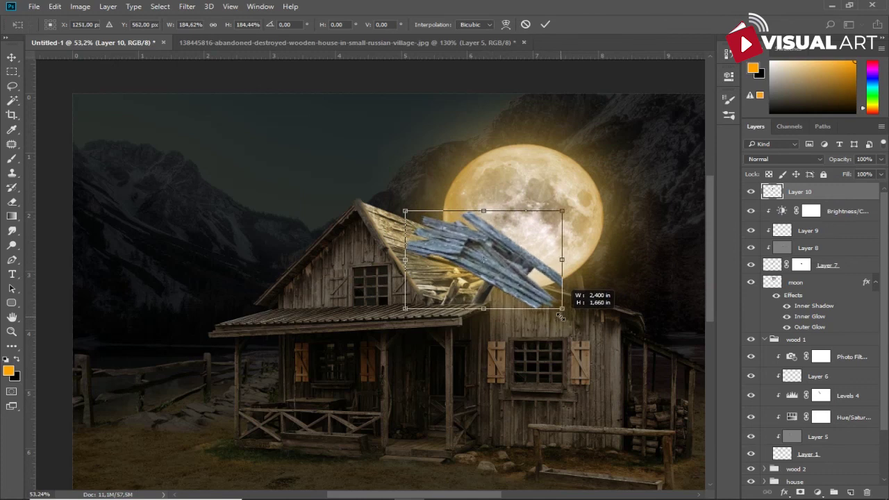
drag(532, 255, 583, 302)
drag(614, 257, 566, 326)
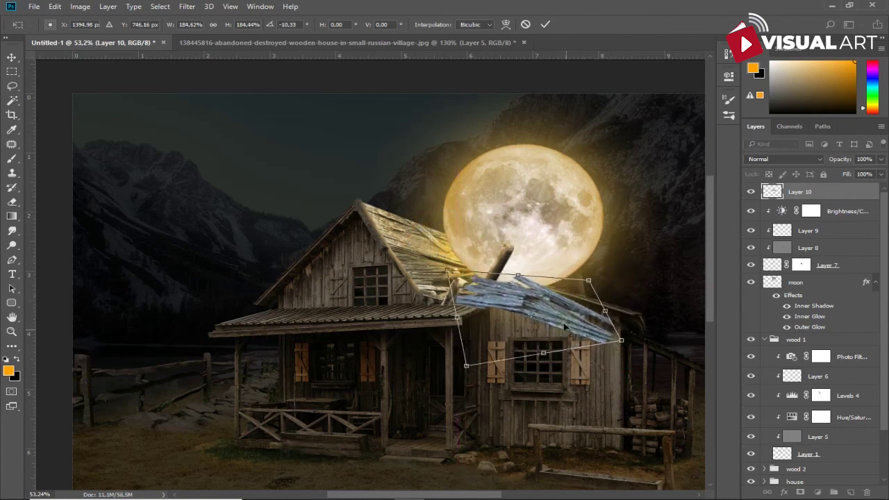
drag(466, 364, 448, 361)
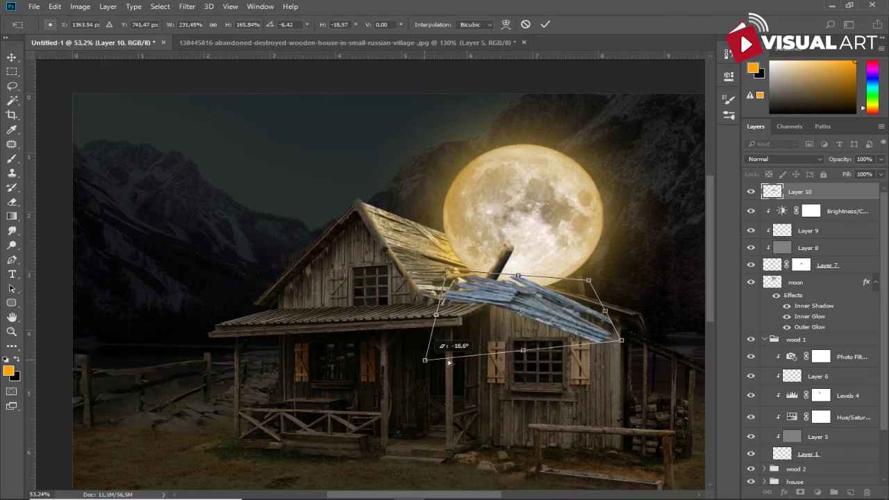
key(Return)
mouse_move(565, 324)
mouse_down()
mouse_move(587, 336)
mouse_move(571, 311)
mouse_up()
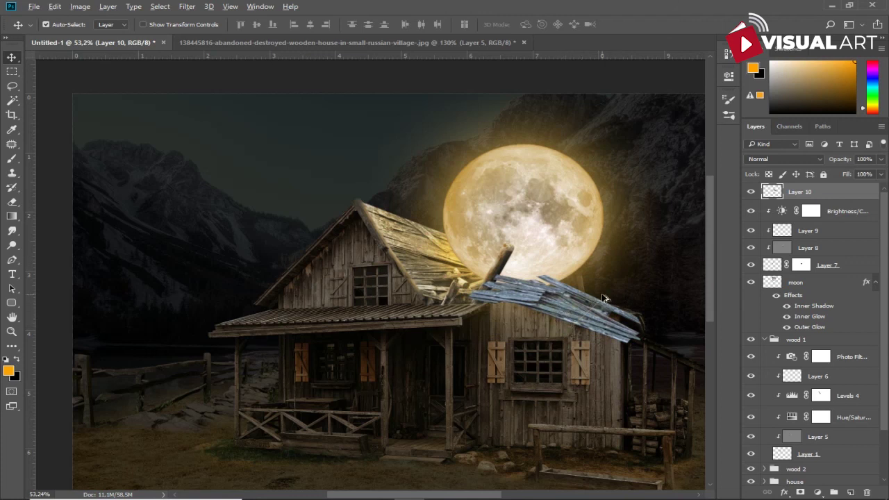
Step: Add a blank layer mask to Layer 10
alt+scroll(603, 299, up, 3)
click(799, 492)
alt+scroll(439, 257, up, 1)
key(b)
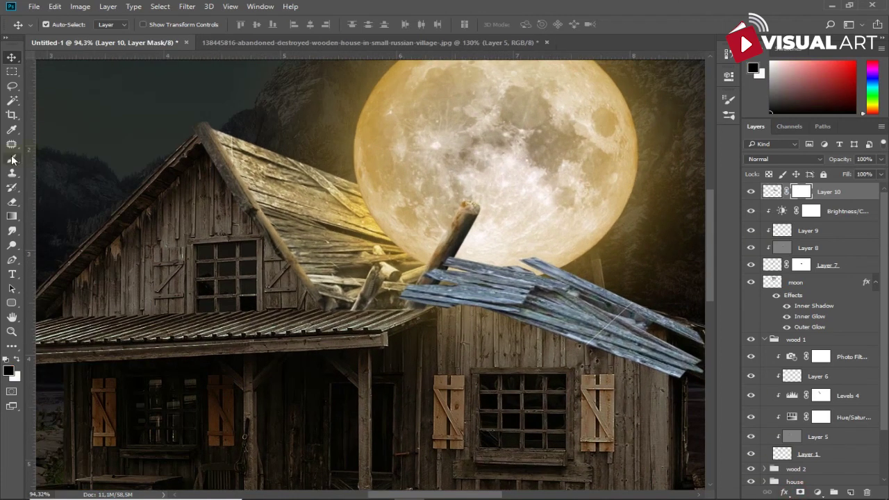
key(0)
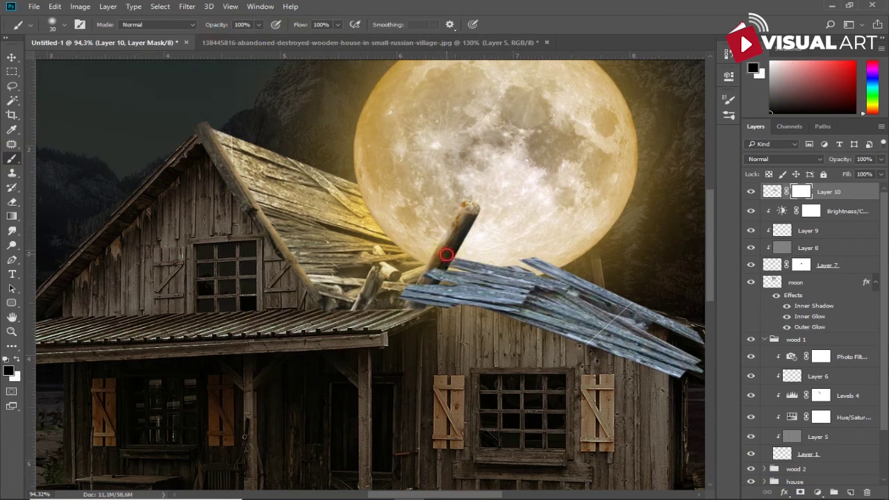
alt+scroll(444, 280, down, 3)
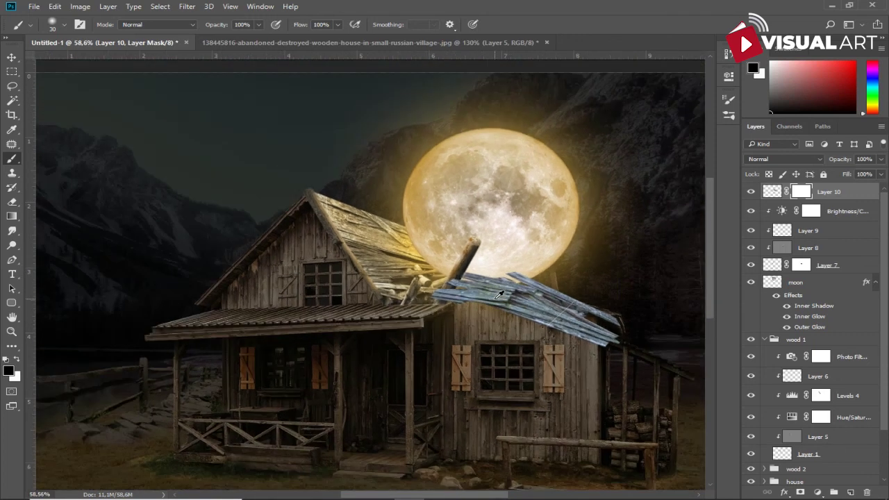
key(v)
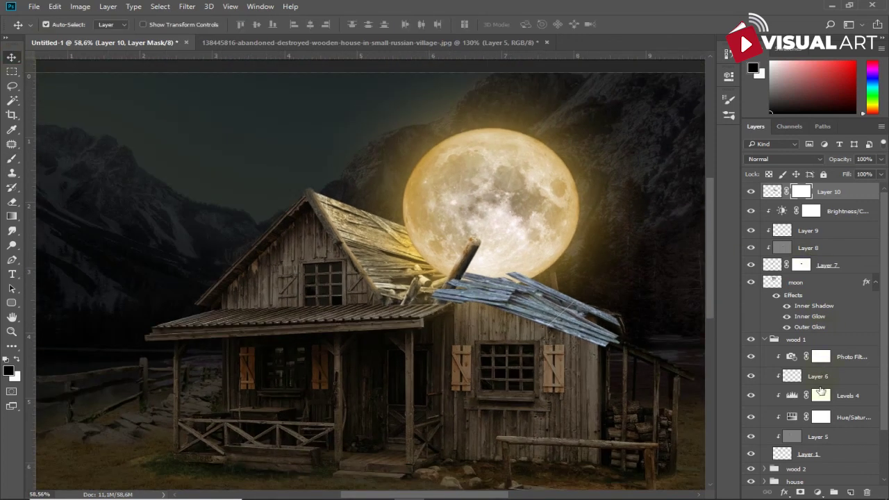
Step: Add a clipped Brightness/Contrast adjustment darkening the roof planks to about -80 with slightly more contrast
click(817, 492)
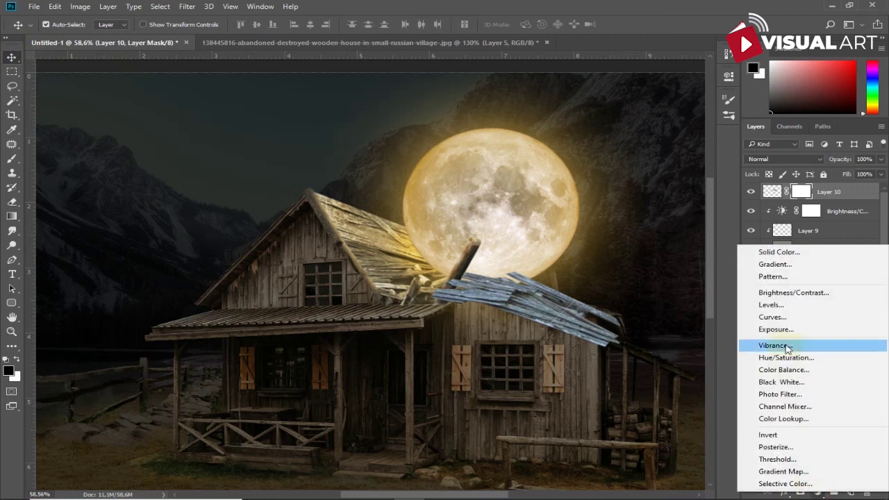
click(804, 294)
drag(624, 136, 583, 135)
click(622, 260)
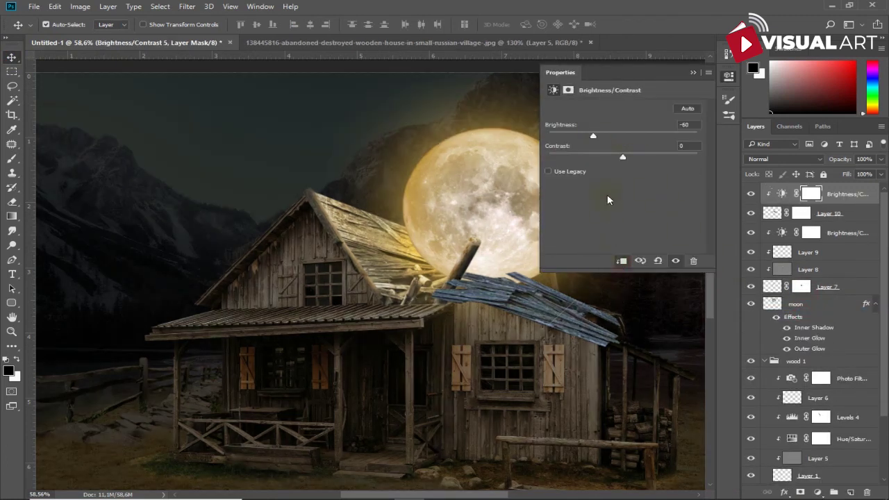
drag(623, 157, 637, 159)
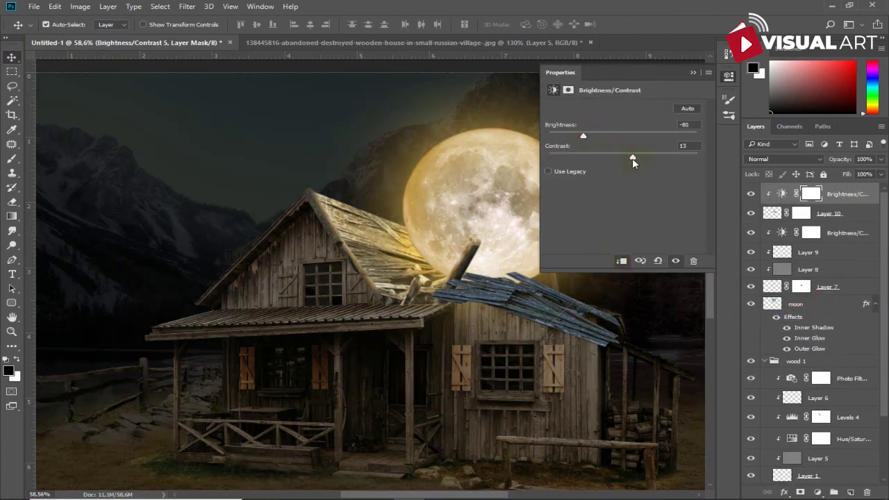
click(692, 73)
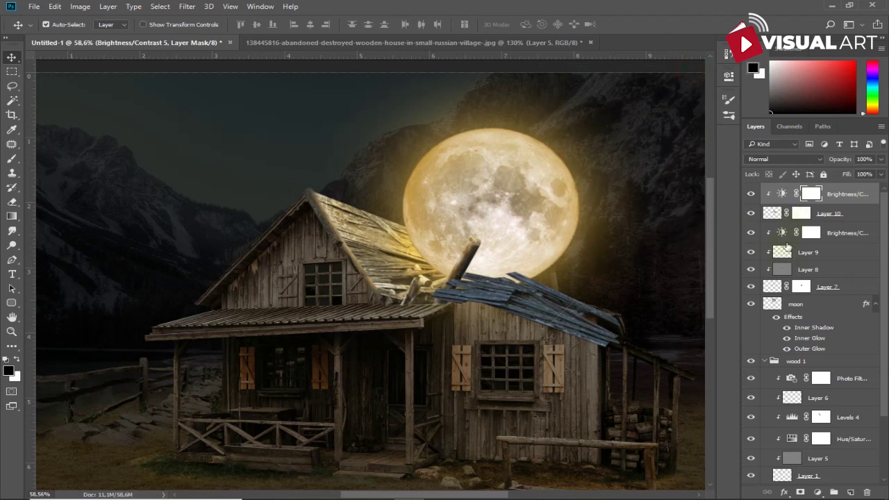
Step: Add a Hue/Saturation adjustment to Layer 10 with saturation -55
click(850, 217)
click(817, 492)
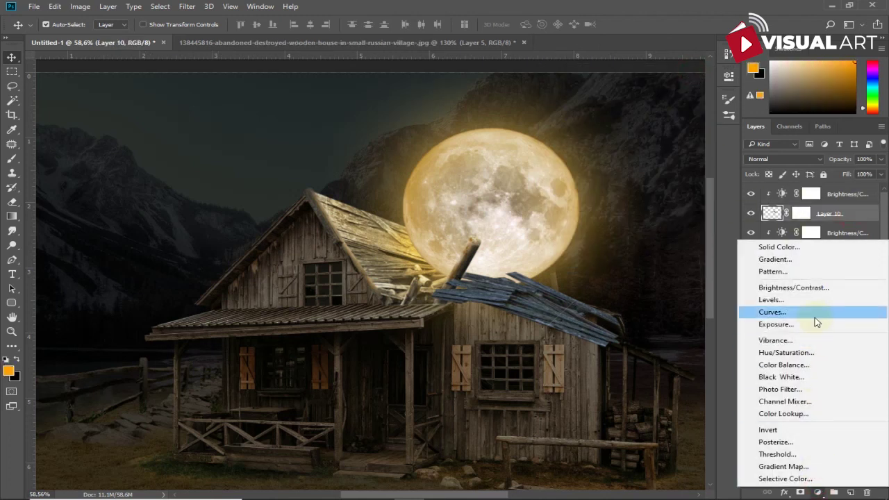
click(785, 352)
drag(622, 167, 582, 168)
click(693, 72)
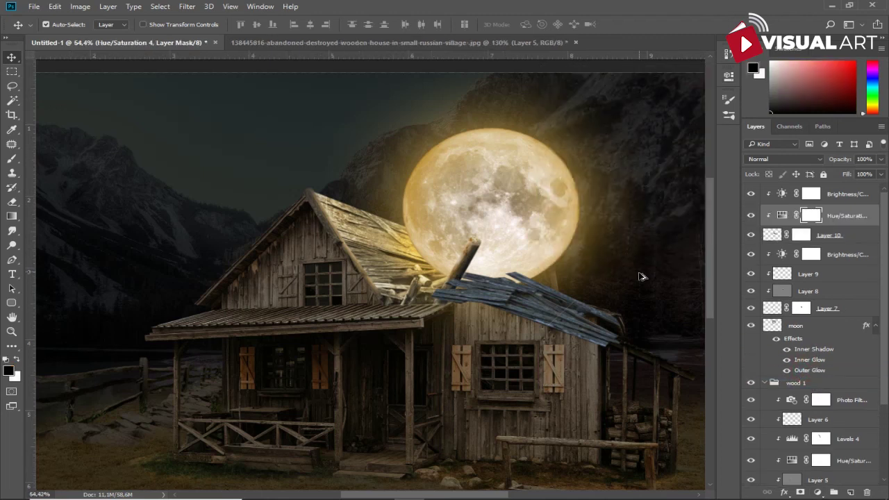
Step: Brush the Brightness/Contrast mask at 65% opacity to softly relighten the right roof planks, then add Layer 11
scroll(641, 278, up, 2)
key(alt+bracketright)
scroll(568, 305, up, 2)
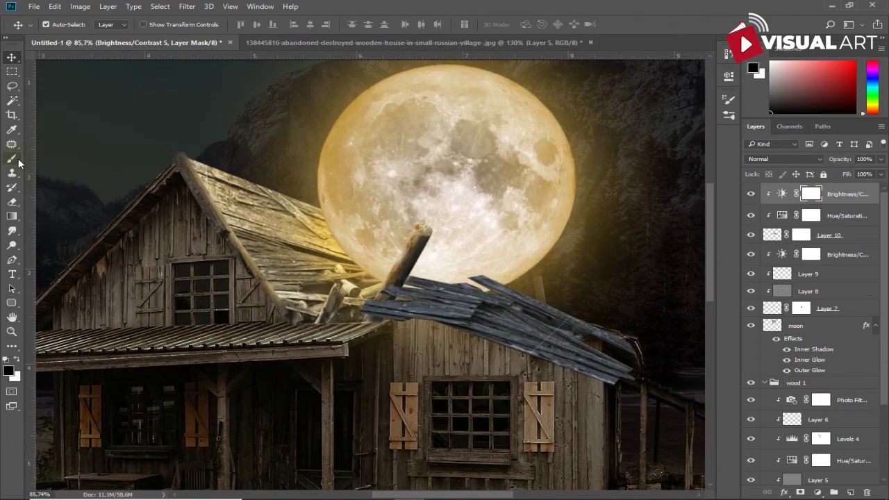
click(12, 158)
key(bracketright)
key(bracketright)
key(bracketright)
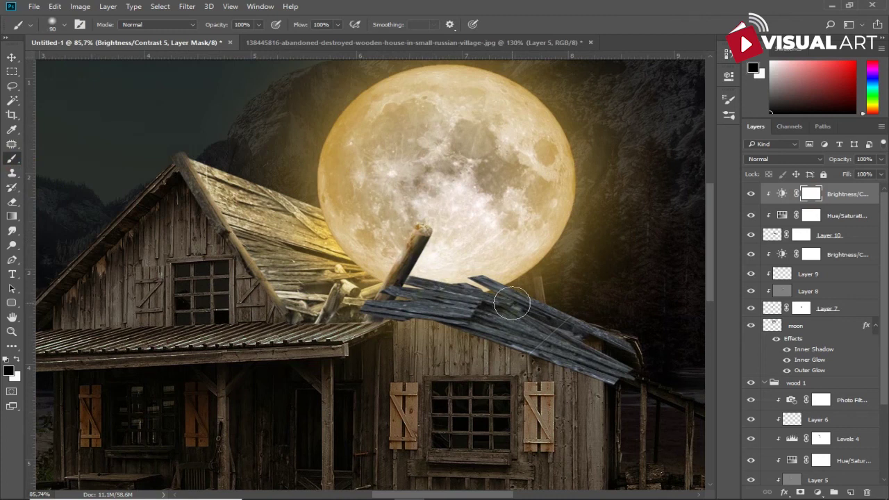
drag(509, 304, 601, 336)
drag(450, 295, 553, 337)
key(ctrl+z)
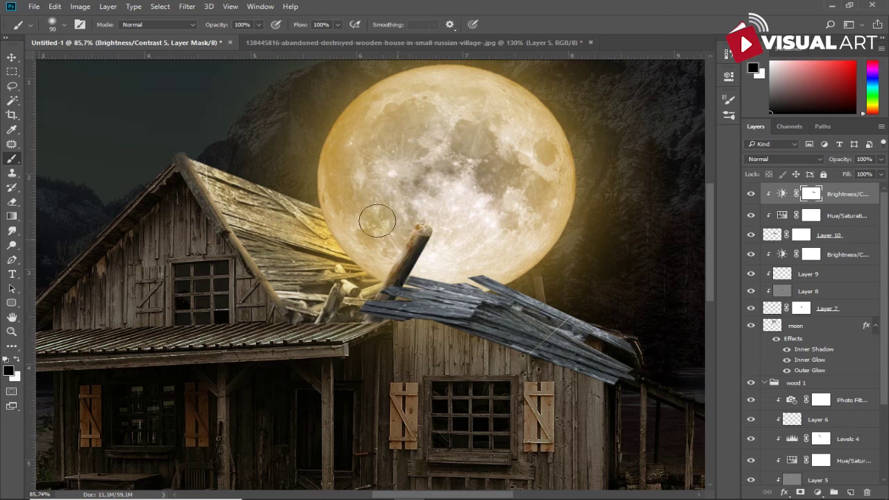
drag(218, 28, 195, 32)
drag(496, 316, 639, 369)
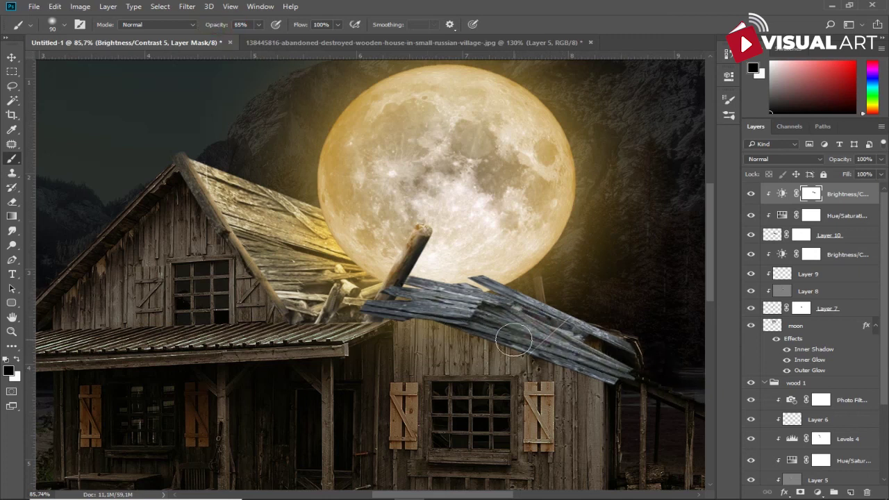
click(839, 224)
Step: Clip Layer 11 in Overlay mode and paint a faint orange glow on the roof planks at 25% and 9% opacity
click(850, 492)
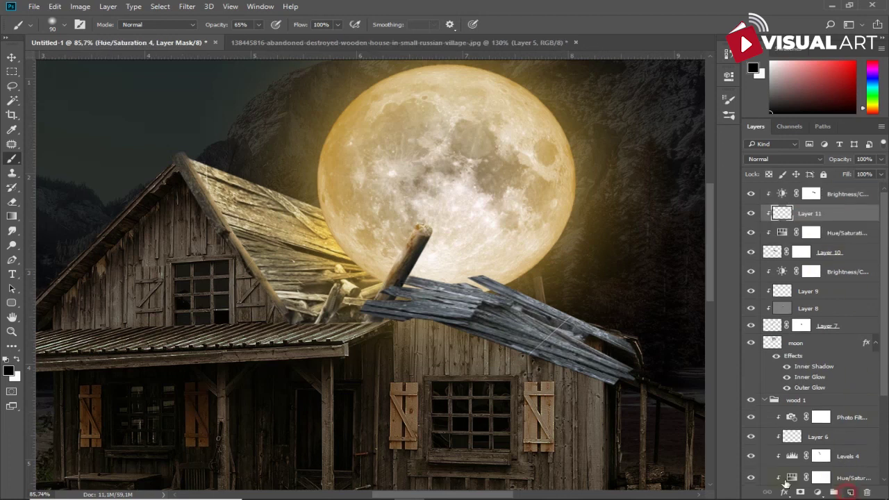
click(783, 159)
click(777, 266)
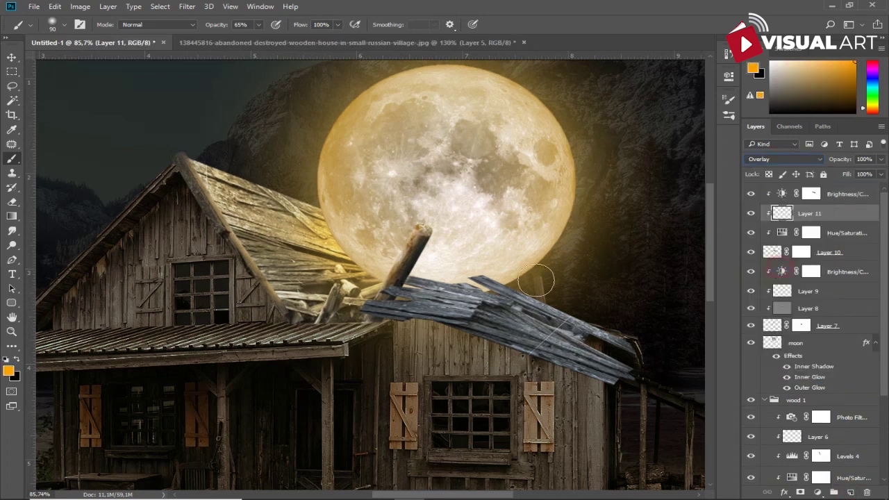
drag(221, 28, 207, 28)
drag(490, 293, 611, 337)
key(ctrl+z)
drag(221, 27, 209, 28)
key(bracketright)
key(bracketright)
key(bracketright)
click(457, 276)
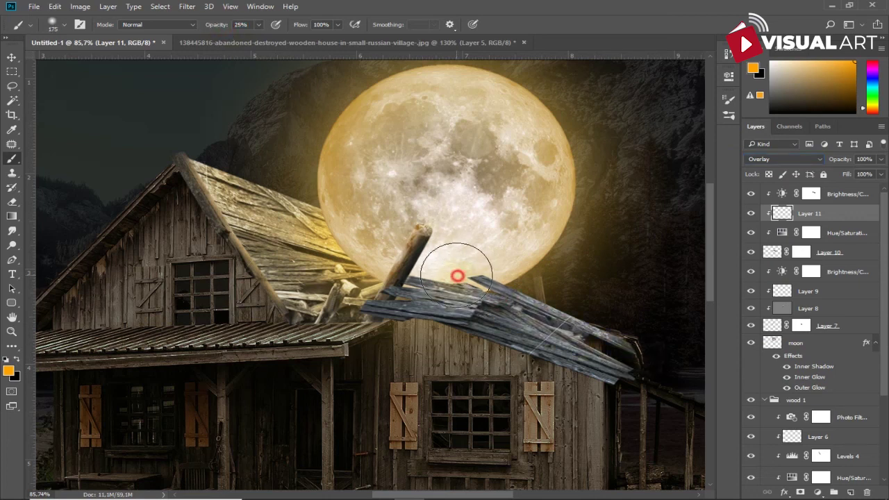
drag(457, 276, 625, 341)
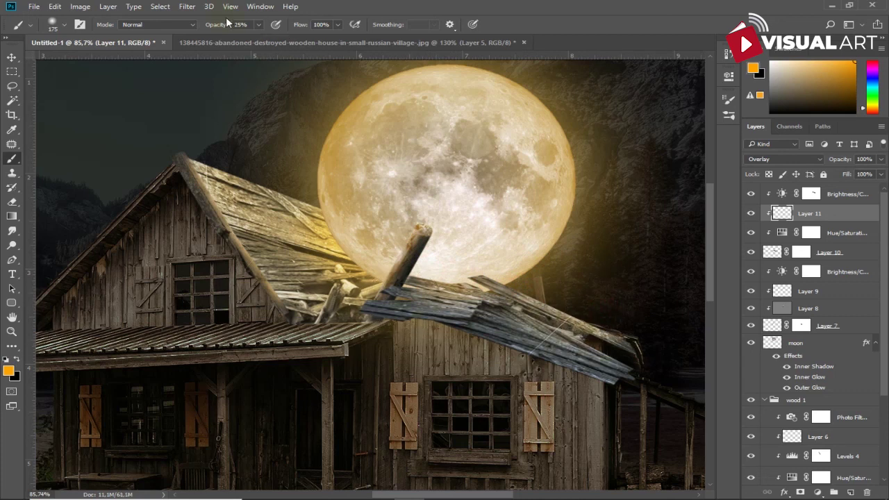
drag(203, 28, 209, 27)
drag(417, 308, 595, 391)
Step: Add Layer 12 above the Hue/Saturation adjustment, filled with 50% gray and set to Overlay
click(841, 238)
click(850, 492)
click(80, 6)
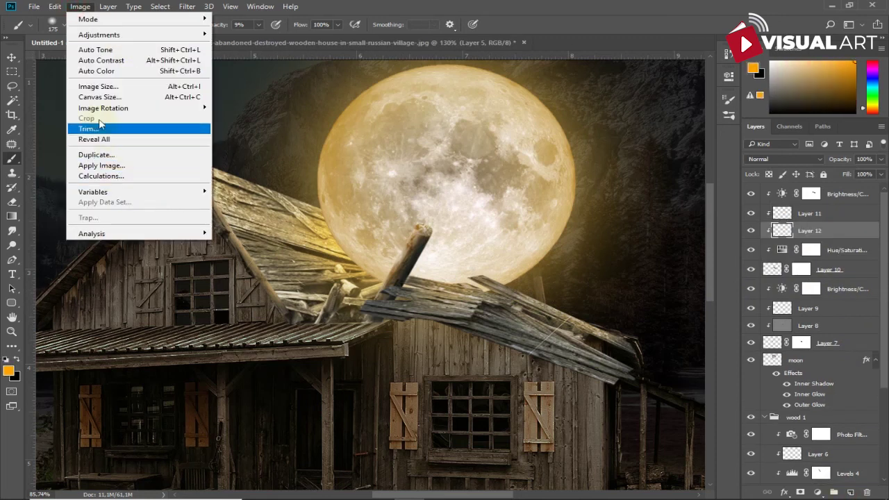
click(83, 174)
click(526, 139)
click(783, 159)
click(764, 274)
Step: Dodge the sagging roof planks lighter and burn their lower edge darker on Layer 12
click(12, 245)
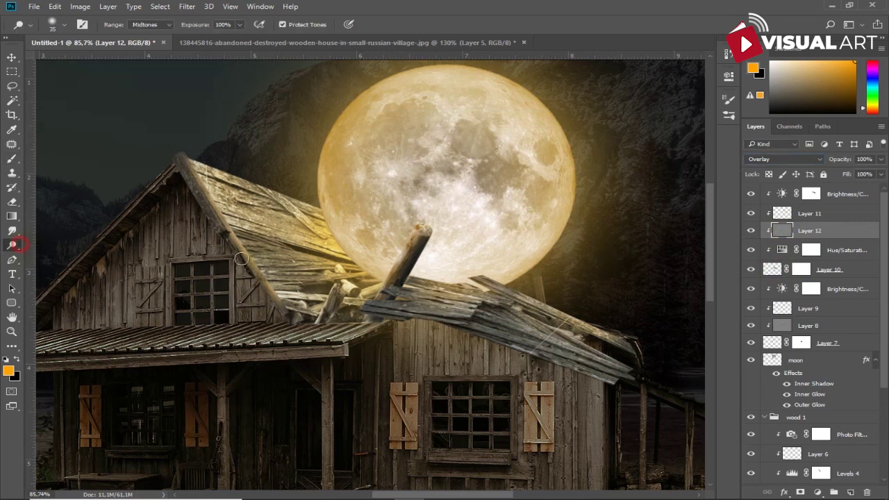
key(bracketright)
key(bracketright)
key(bracketright)
drag(514, 296, 636, 339)
drag(413, 293, 475, 307)
key(bracketright)
key(bracketright)
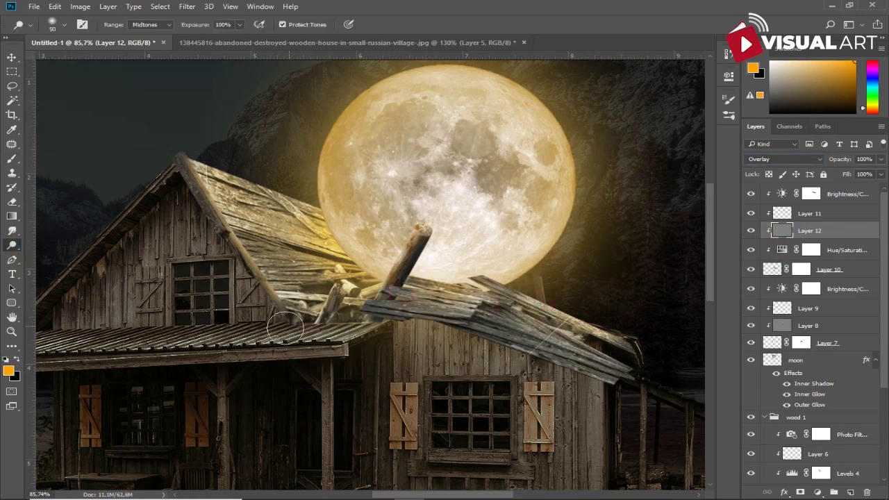
key(ctrl+z)
key(ctrl+z)
key(ctrl+z)
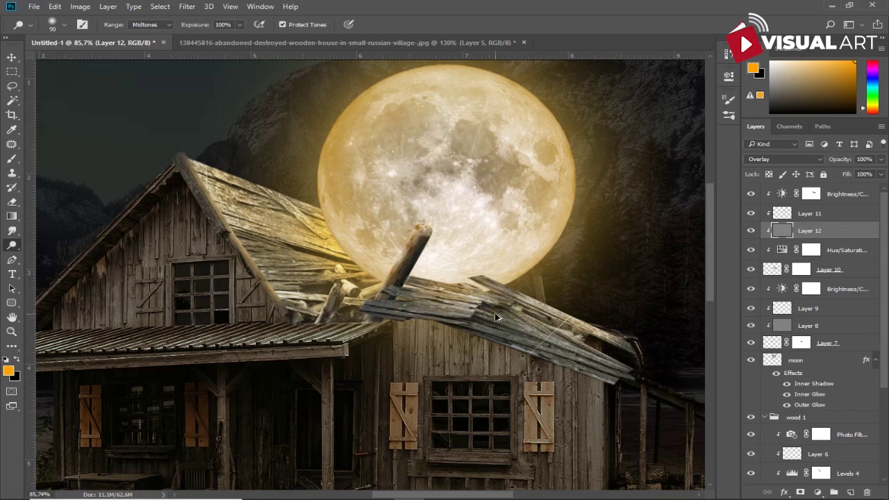
right_click(11, 245)
click(56, 255)
drag(581, 352, 606, 379)
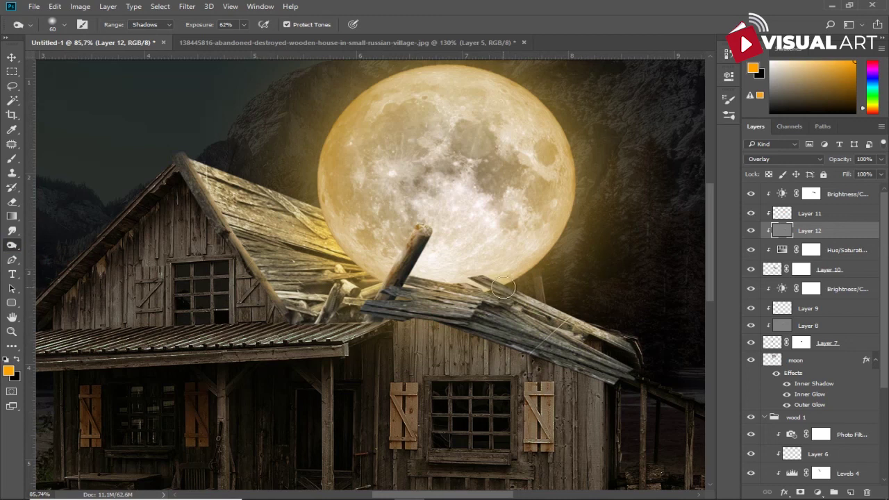
scroll(503, 289, down, 3)
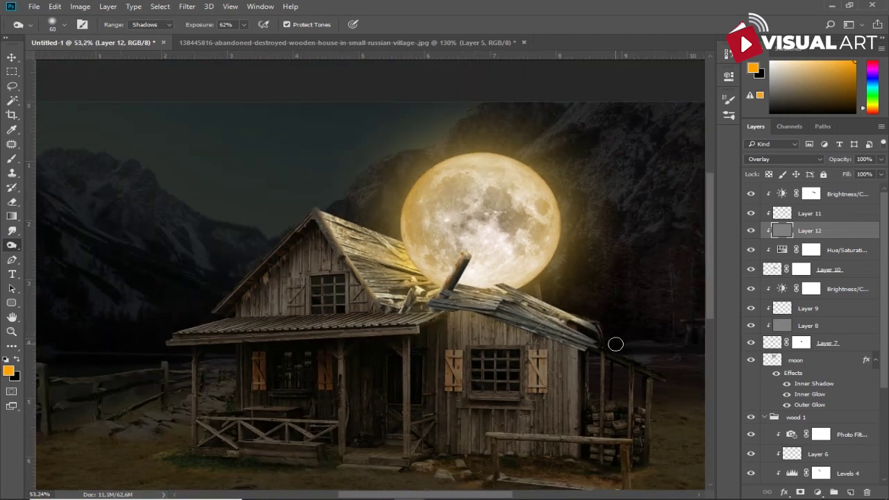
Step: Open D1TBTY.jpg from the Downloads folder and zoom to the collapsed roof poles
click(12, 57)
click(378, 489)
click(850, 291)
drag(850, 292, 625, 46)
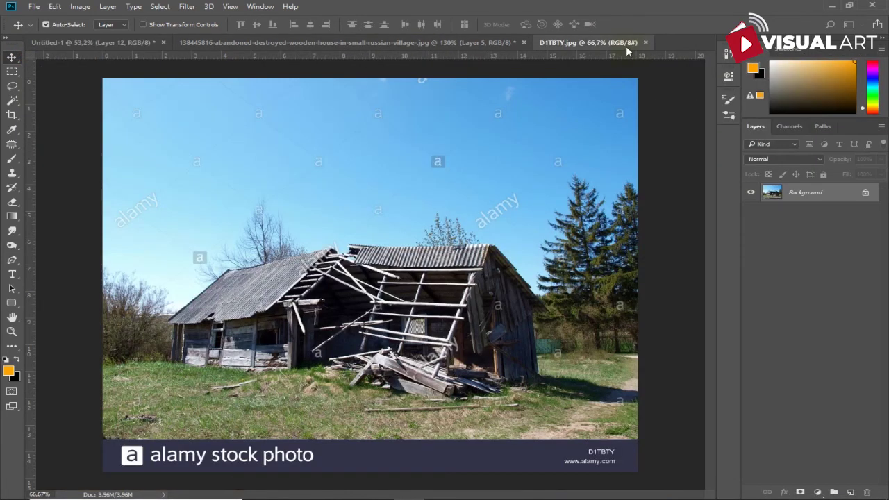
scroll(363, 292, up, 2)
scroll(363, 292, up, 1)
drag(224, 316, 356, 236)
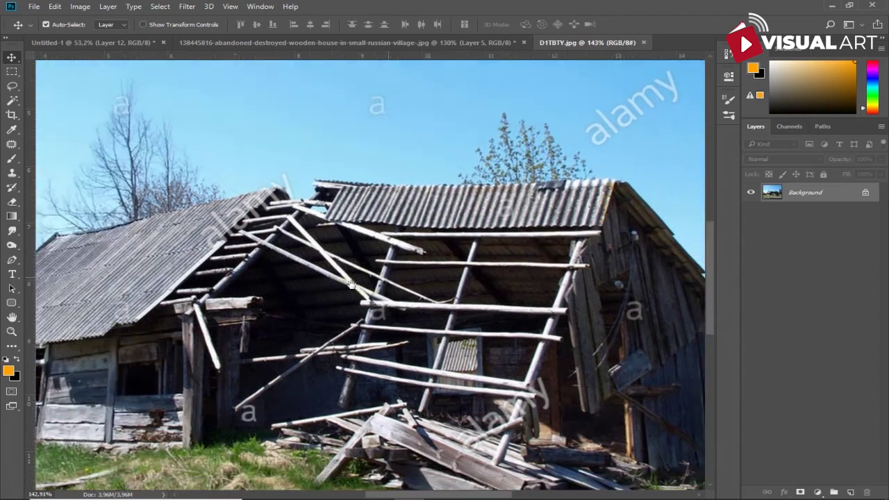
Step: Trace a closed Pen path around the slanted and horizontal roof poles and make it a selection
key(p)
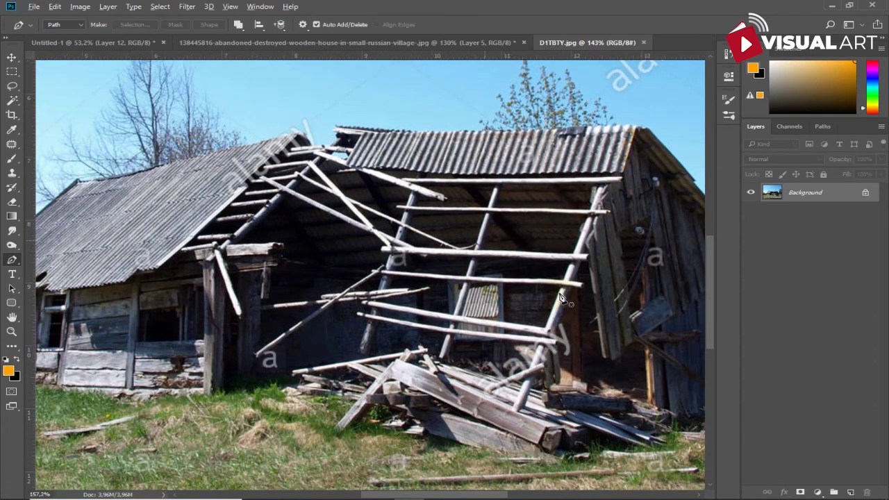
scroll(562, 298, up, 1)
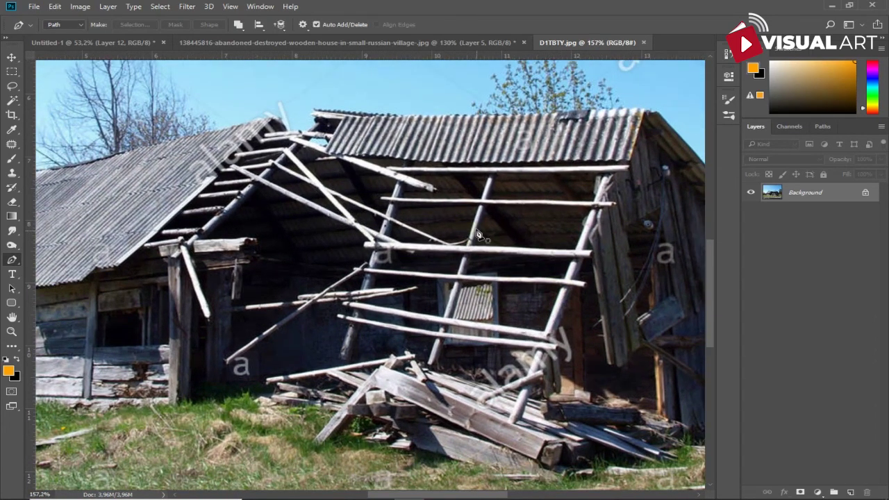
click(598, 208)
click(587, 252)
click(582, 285)
click(460, 281)
click(369, 273)
click(573, 260)
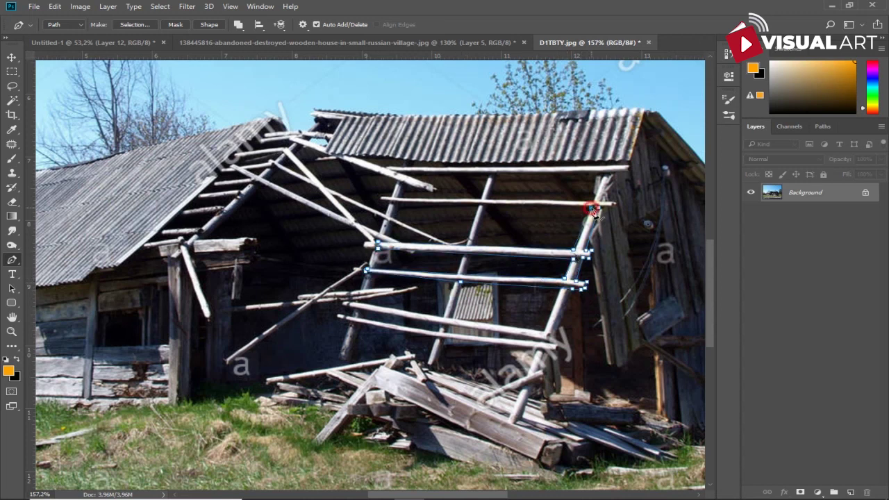
scroll(594, 222, up, 3)
click(601, 154)
key(ctrl+Return)
Step: Move the poles layer (Layer 13) to the top of the stack and release its clipping
click(866, 192)
key(v)
mouse_move(391, 161)
mouse_down()
mouse_move(148, 43)
mouse_move(407, 224)
mouse_up()
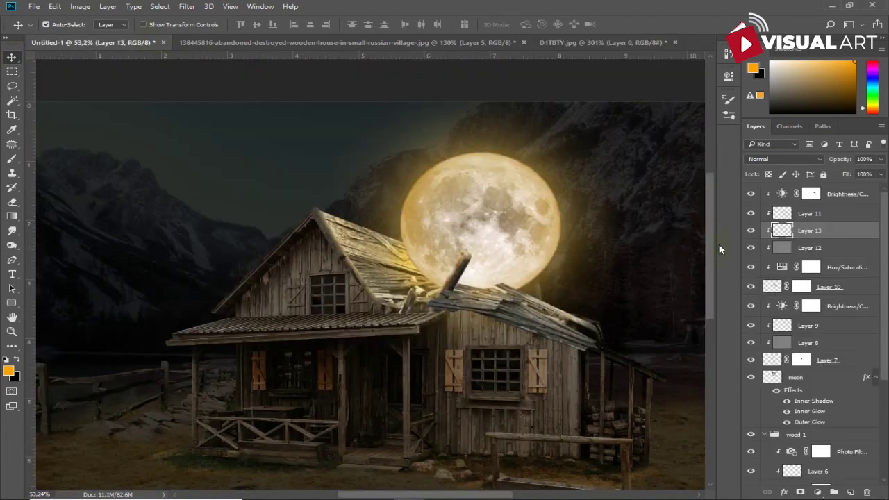
drag(805, 231, 806, 186)
right_click(798, 192)
click(632, 282)
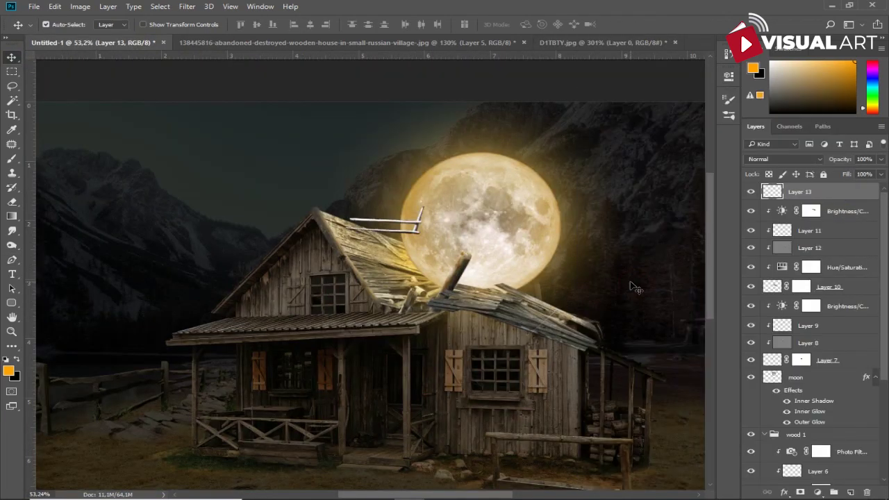
Step: Scale and tilt the poles across the broken roof and house wall with Free Transform
mouse_move(389, 221)
mouse_down()
mouse_move(455, 314)
mouse_move(575, 360)
mouse_up()
key(ctrl+t)
scroll(486, 327, up, 2)
drag(603, 311, 603, 351)
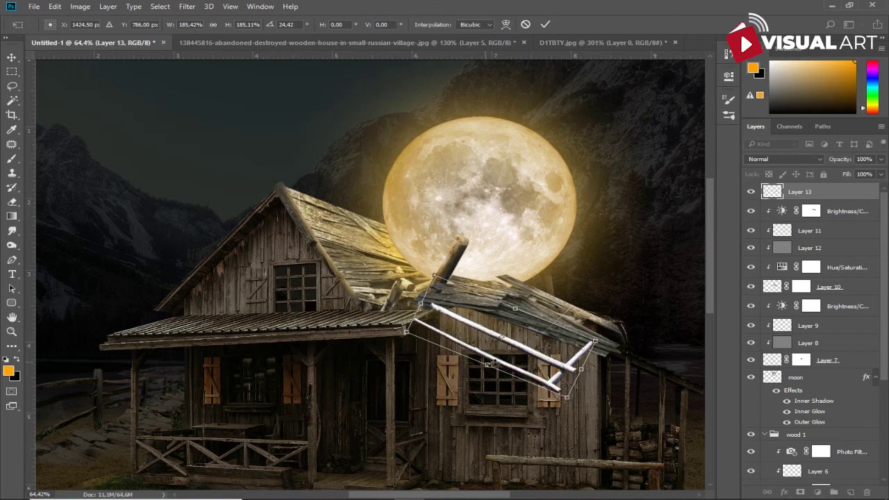
scroll(575, 387, down, 2)
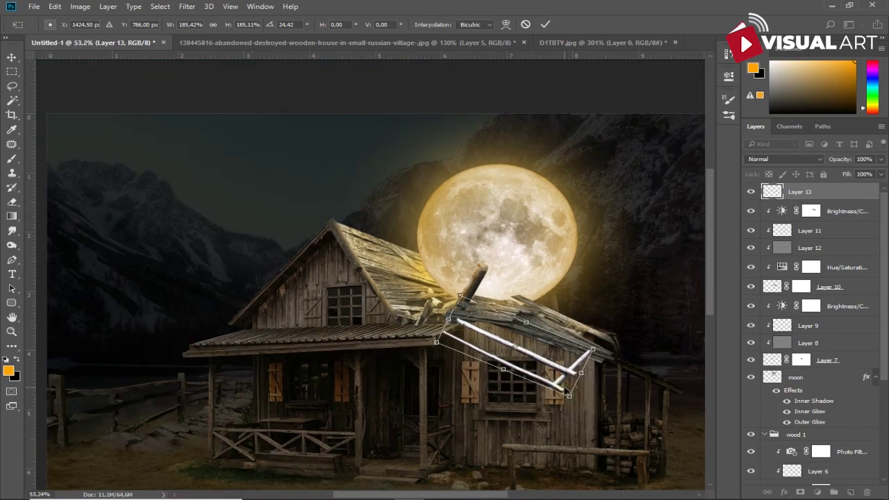
drag(569, 396, 560, 359)
key(Return)
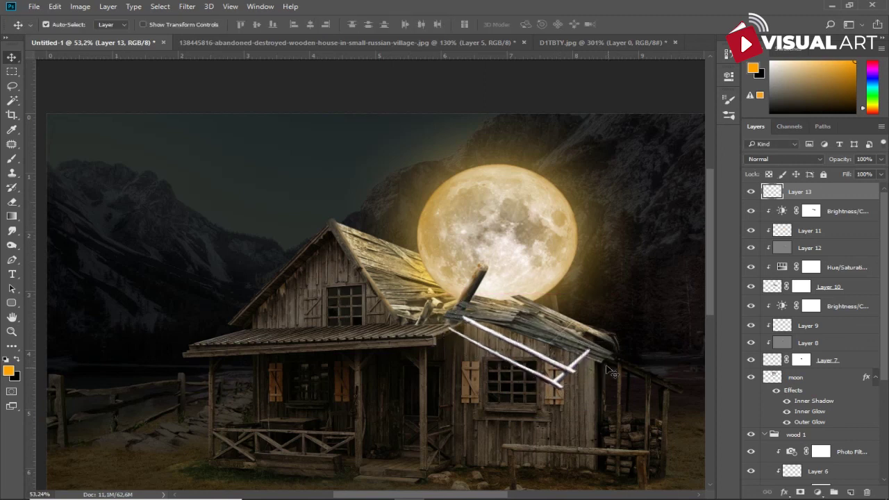
Step: Add a layer mask to the poles and set up a black brush at size 50
click(573, 368)
click(581, 366)
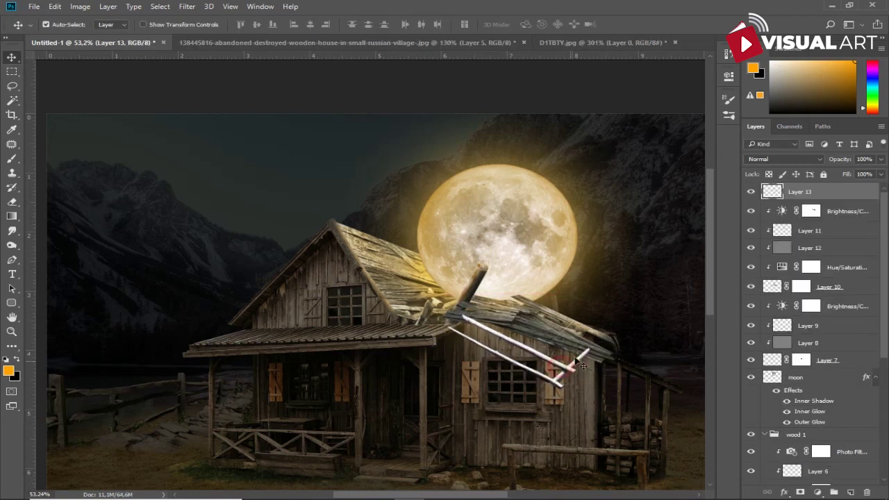
click(800, 492)
key(d)
key(b)
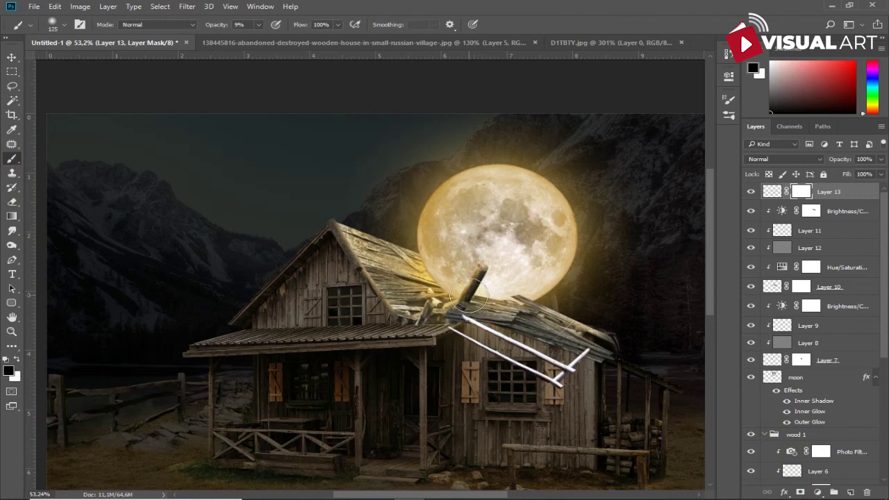
key(bracketleft)
key(bracketleft)
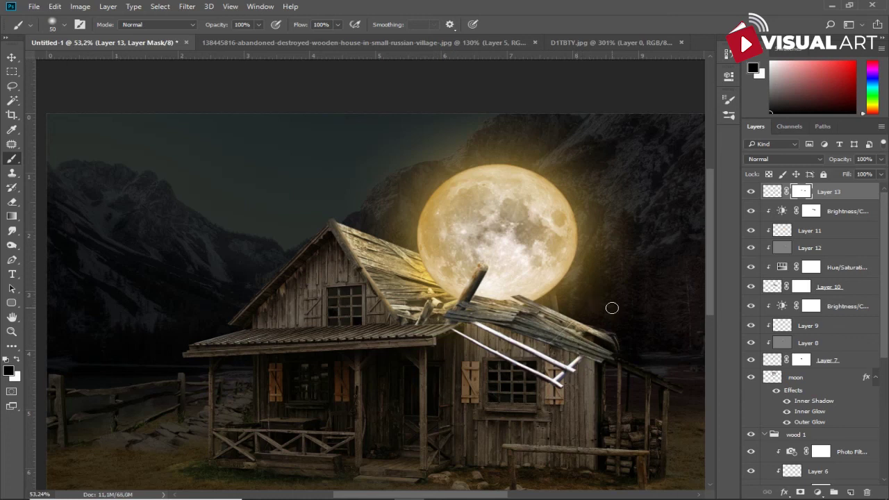
scroll(620, 297, down, 3)
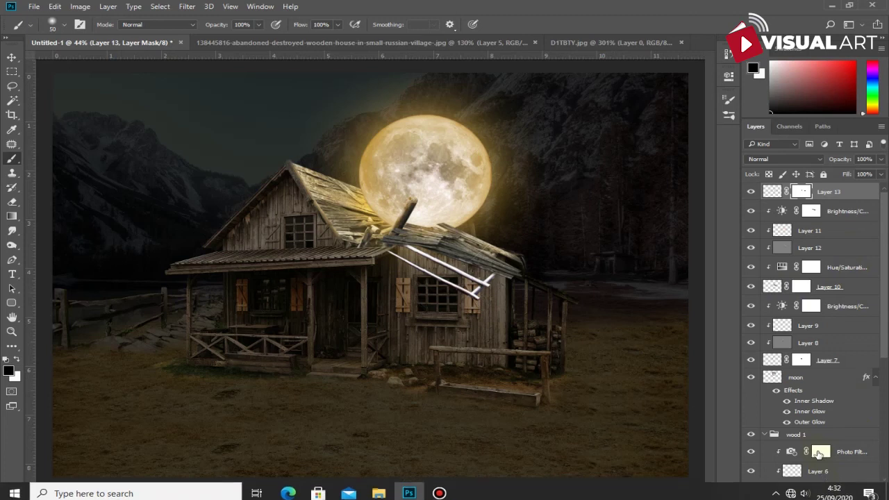
Step: Add a Levels adjustment clipped to the poles, lowering output highlights to darken them
click(817, 493)
click(803, 304)
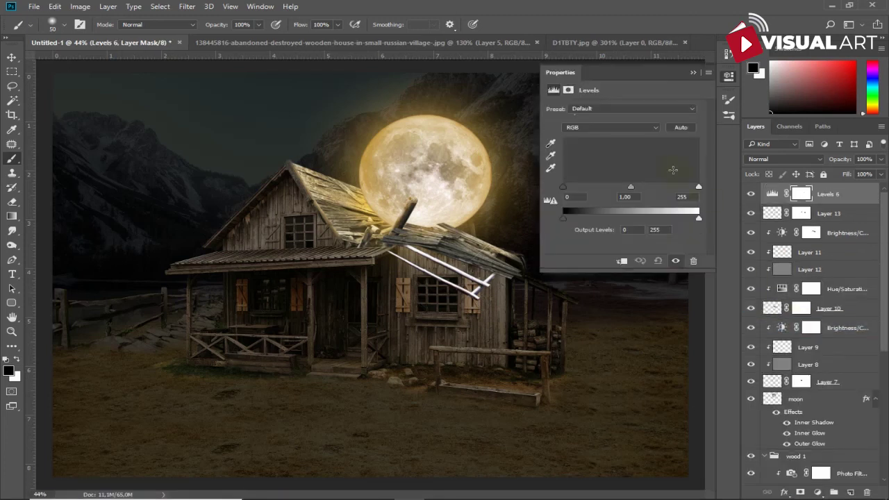
drag(698, 218, 648, 218)
click(622, 262)
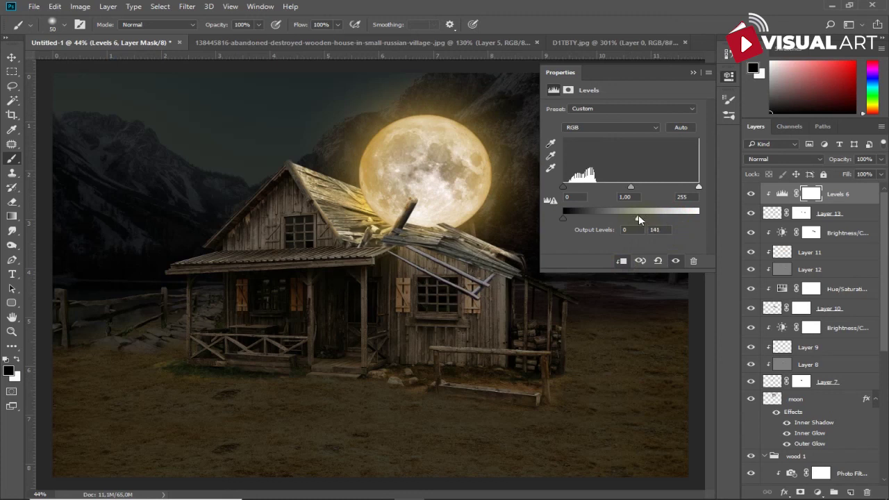
Step: Add a new Layer 14 above the poles set to Overlay blending
click(837, 211)
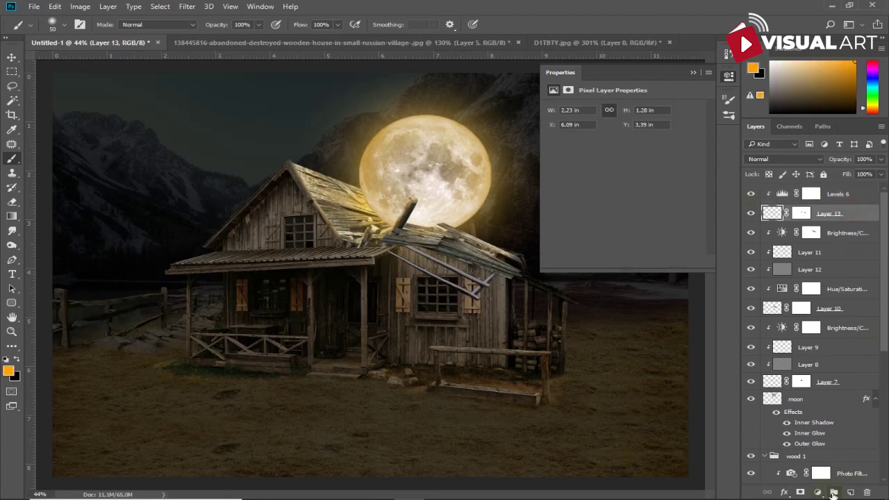
click(850, 493)
click(818, 159)
click(764, 264)
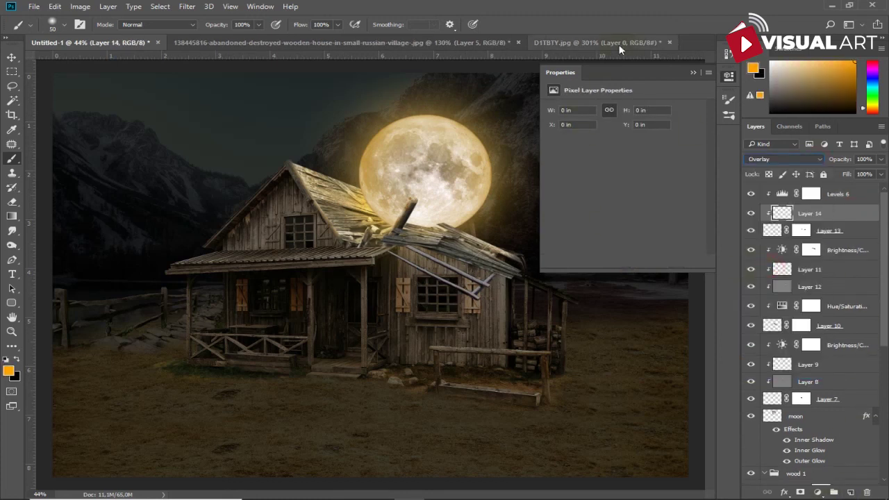
click(693, 73)
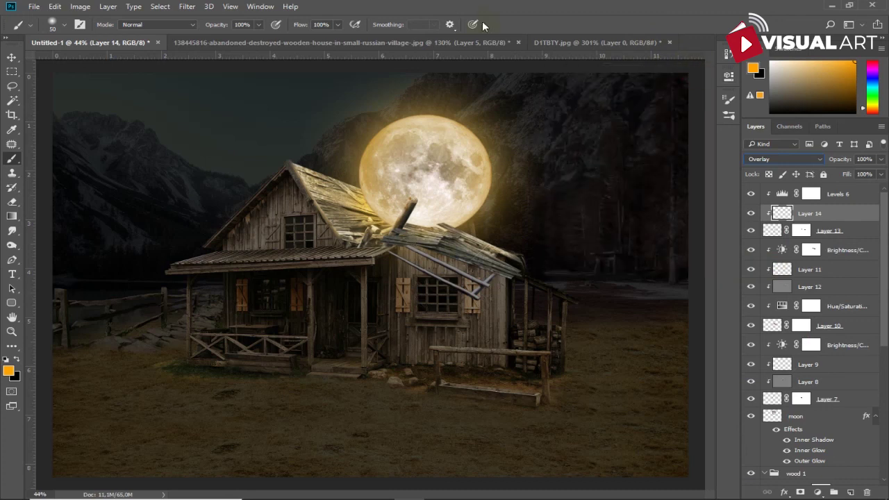
Step: Paint the Levels 6 mask along the diagonal roof beam with a 125 brush at 31% opacity
key(bracketright)
key(bracketright)
key(bracketright)
key(6)
key(3)
click(811, 194)
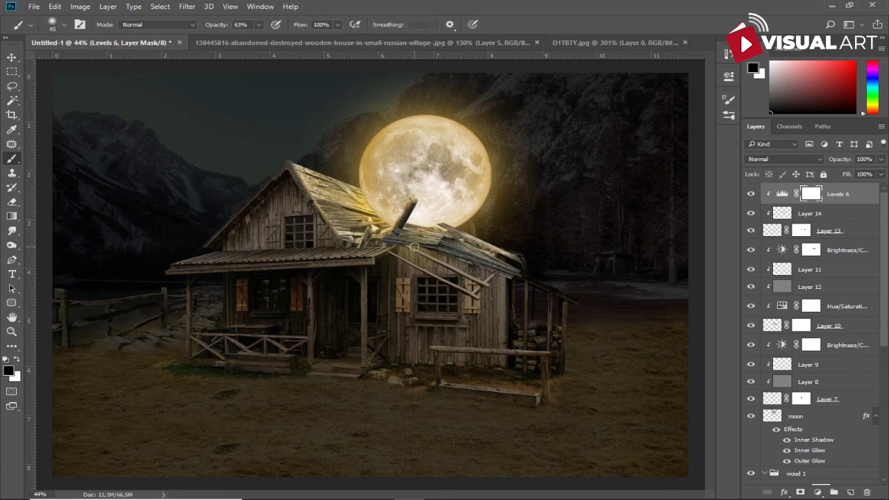
drag(217, 26, 197, 26)
drag(414, 245, 494, 287)
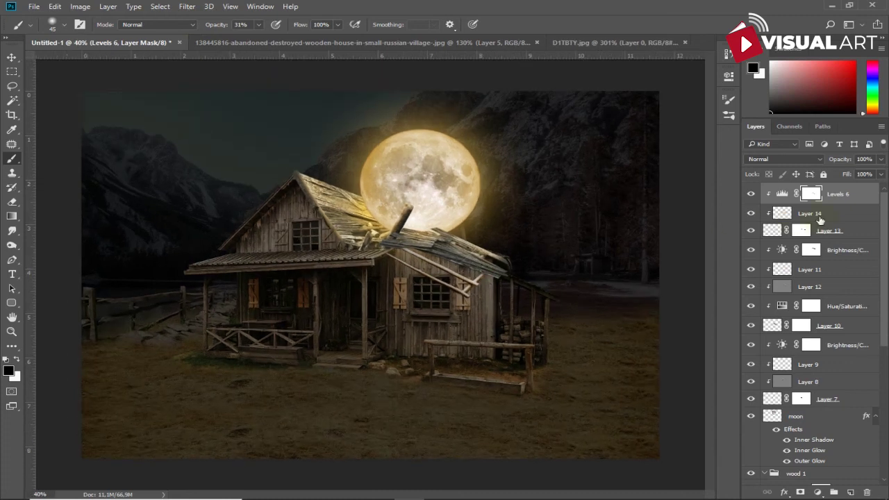
Step: Add a clipped Hue/Saturation adjustment at Saturation -51 and move Layer 14 above it
click(817, 492)
click(786, 354)
mouse_move(622, 167)
mouse_down()
mouse_move(599, 172)
mouse_move(575, 150)
mouse_move(611, 156)
mouse_up()
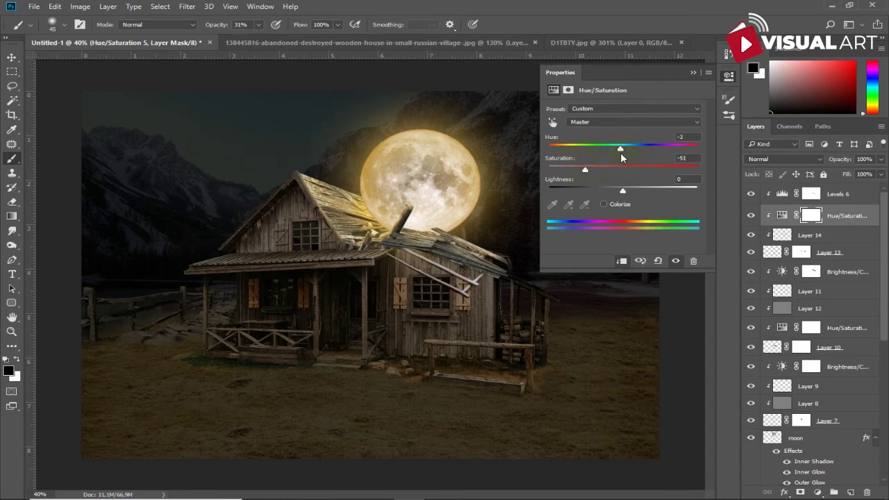
click(728, 75)
scroll(623, 192, up, 3)
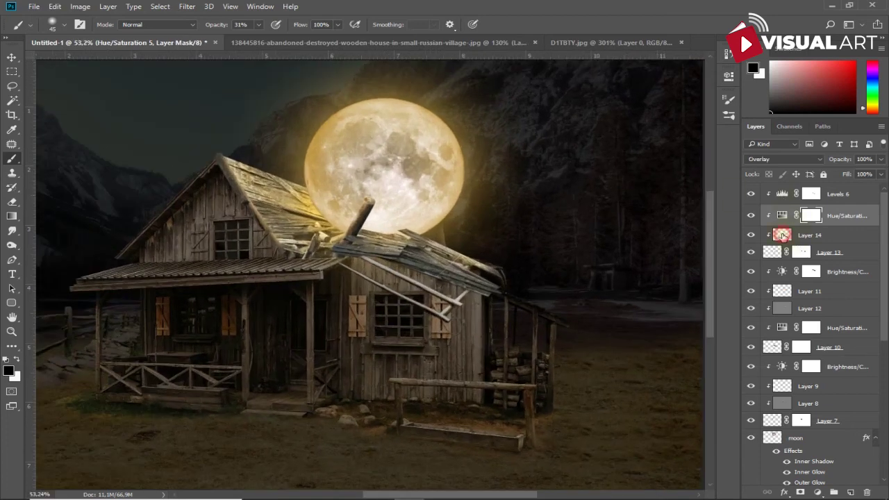
drag(782, 235, 782, 209)
scroll(624, 276, down, 3)
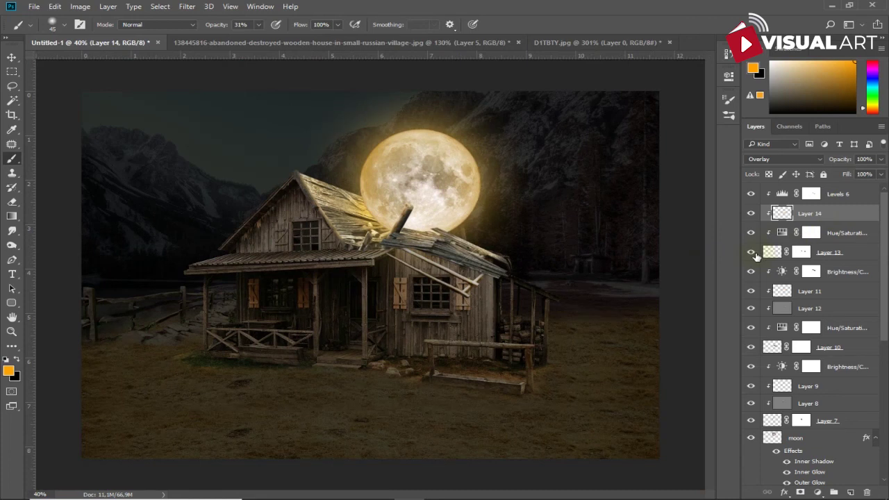
Step: Add a Brightness/Contrast adjustment at Brightness -90 to darken the poles further
click(816, 492)
drag(611, 138, 590, 140)
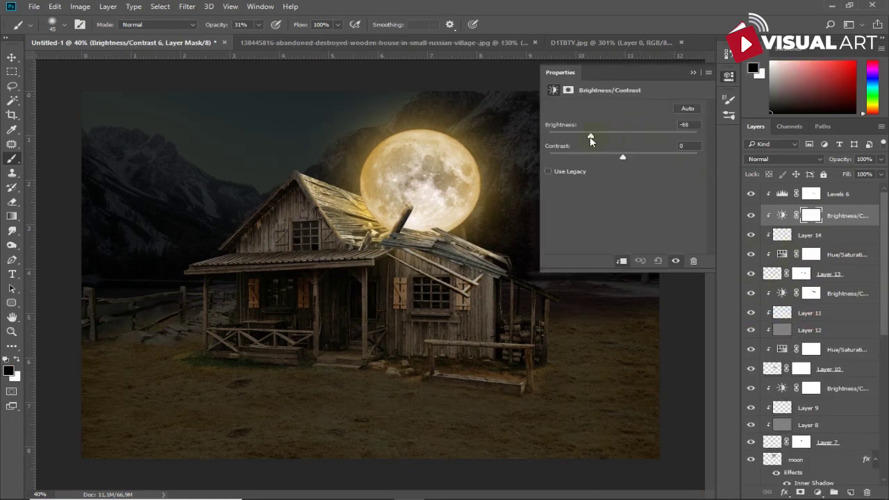
click(693, 72)
Step: Switch to the abandoned-house photo document
key(v)
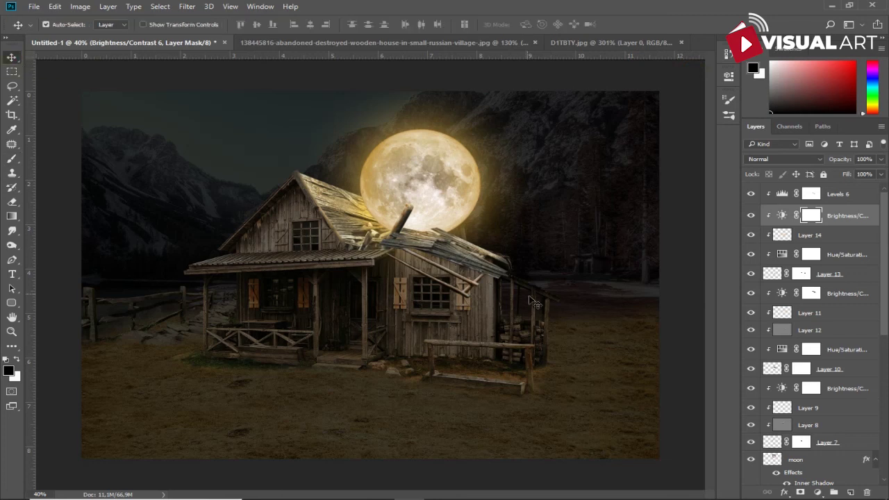
scroll(534, 305, down, 1)
scroll(355, 259, up, 1)
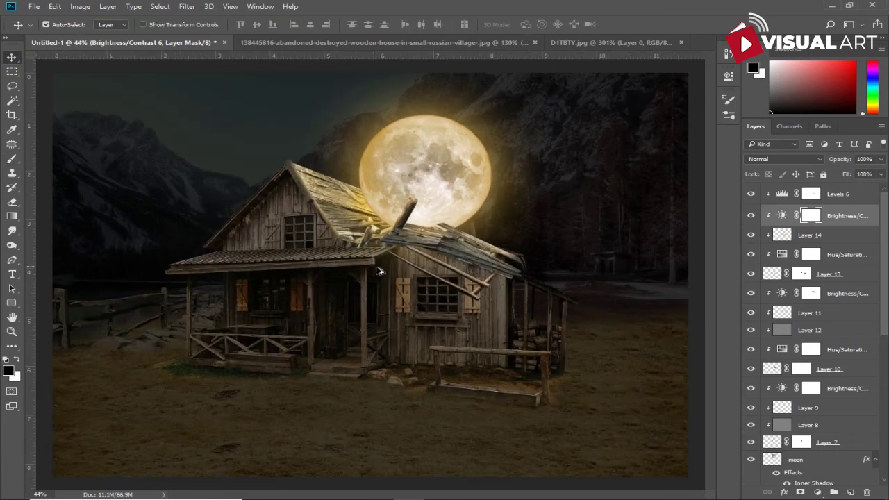
scroll(425, 288, up, 1)
click(445, 41)
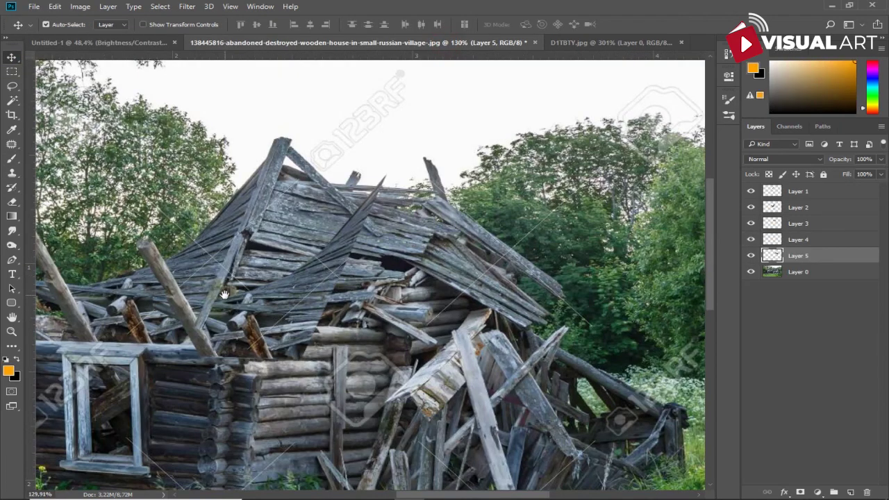
Step: Trace the broken plank with the Pen tool and copy it to a new layer
drag(224, 295, 537, 252)
key(p)
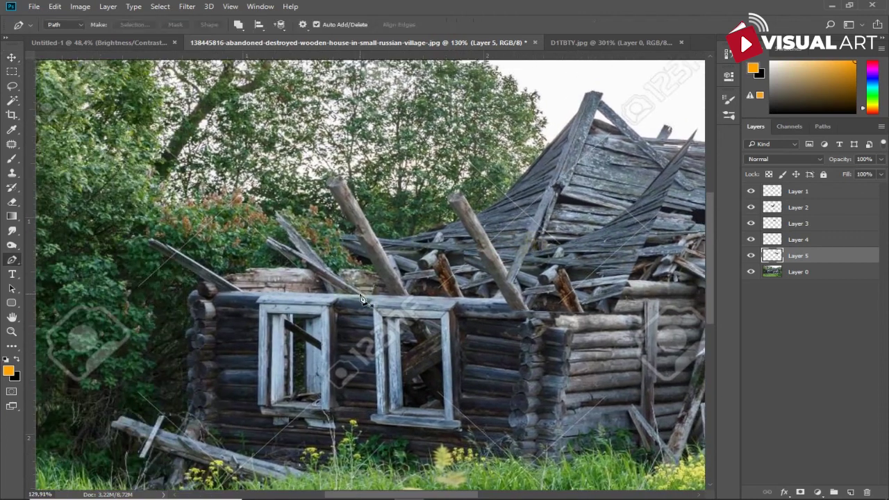
click(365, 295)
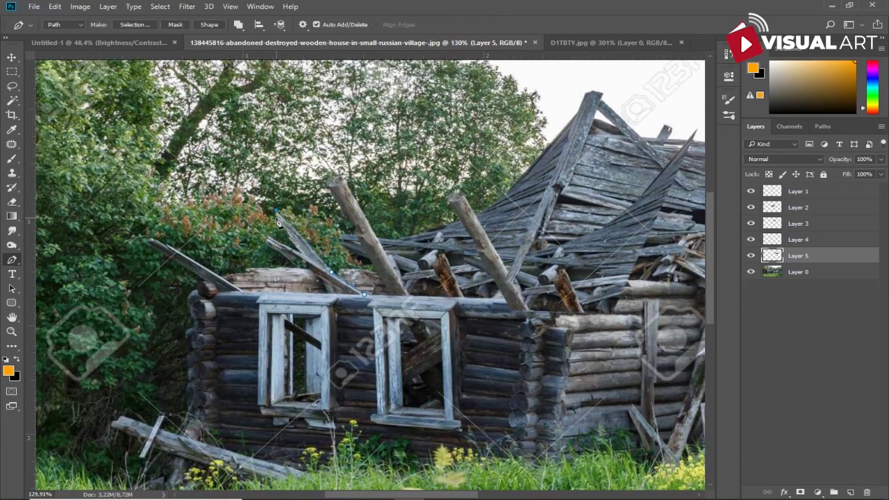
click(268, 239)
click(798, 272)
key(ctrl+Return)
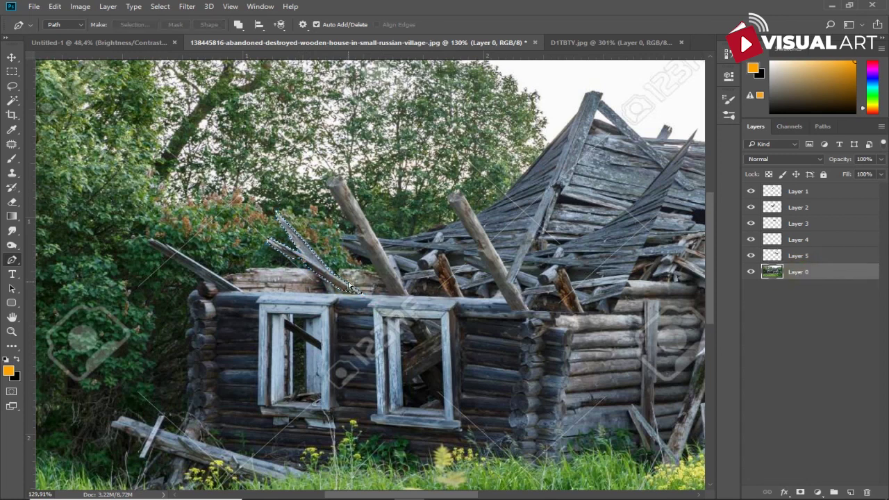
key(ctrl+j)
Step: Move Layer 15 to the top, release its clipping, and place the plank on the cabin roof
key(v)
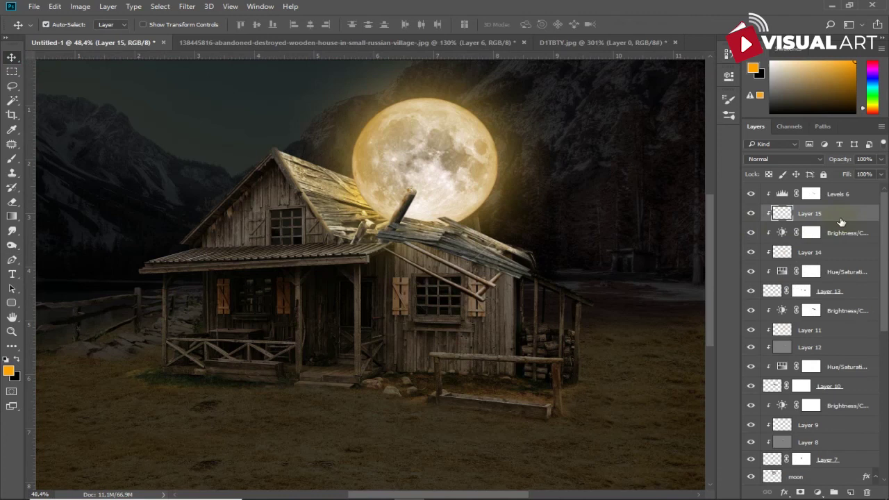
drag(841, 222, 836, 187)
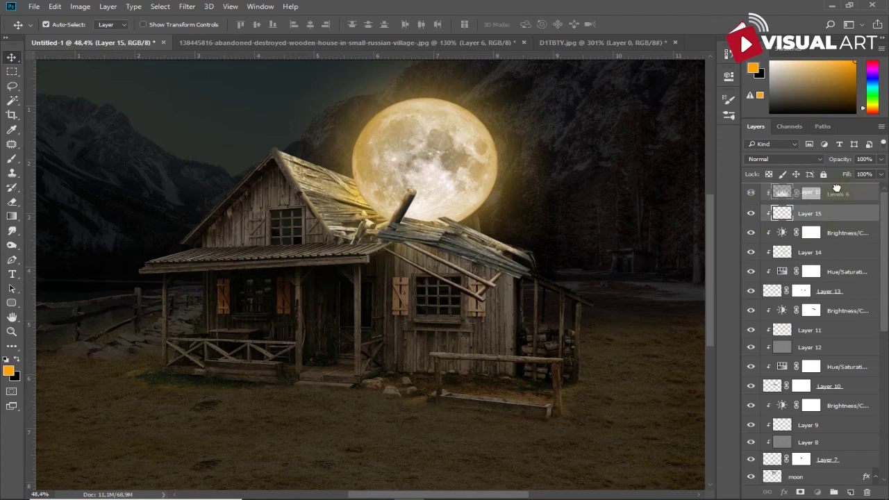
right_click(837, 188)
click(636, 284)
drag(627, 292, 389, 209)
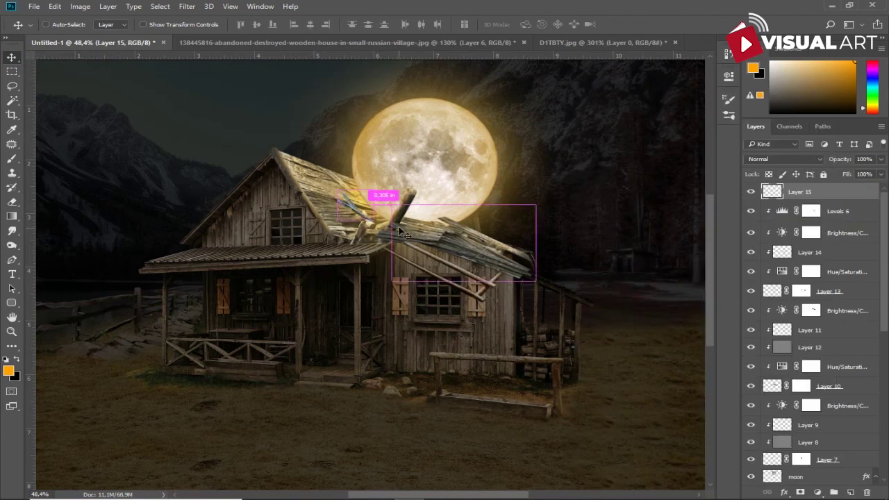
Step: Flip the plank horizontally, shrink it, and position it on the broken roof
key(ctrl+t)
mouse_move(403, 240)
mouse_down()
mouse_move(414, 255)
mouse_move(452, 209)
mouse_up()
right_click(398, 251)
click(443, 416)
drag(471, 165, 452, 183)
drag(437, 213, 439, 218)
key(Return)
Step: Add a layer mask to Layer 15 and brush black to hide part of the plank
click(800, 491)
key(d)
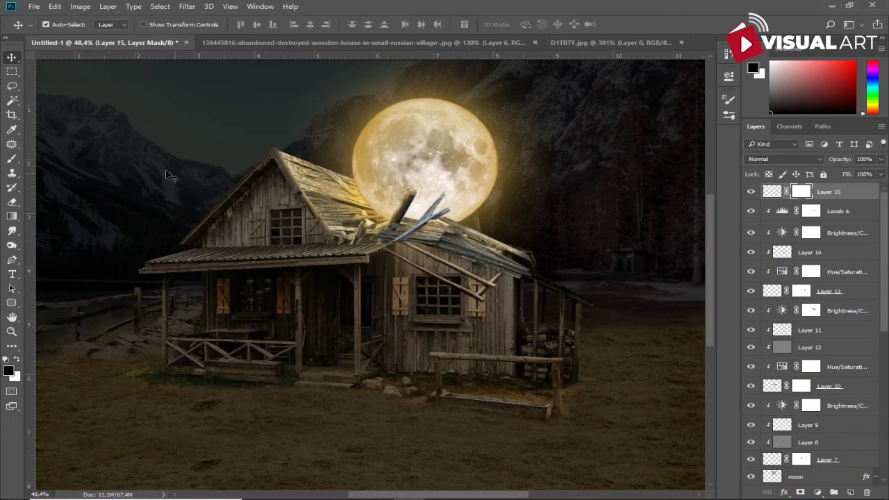
click(11, 158)
click(402, 237)
drag(397, 238, 419, 225)
scroll(416, 233, up, 2)
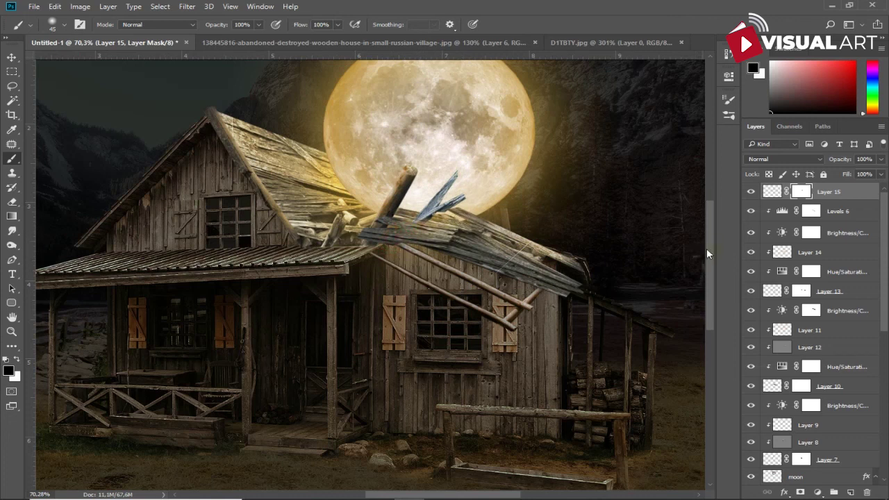
click(817, 492)
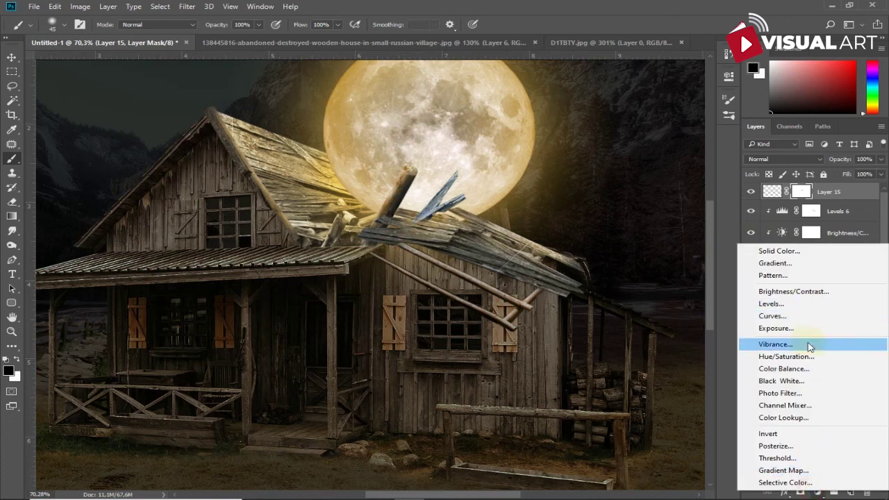
Step: Add a clipped Hue/Saturation adjustment with Hue -133 and Saturation -57 to the plank
click(786, 356)
drag(622, 169, 581, 170)
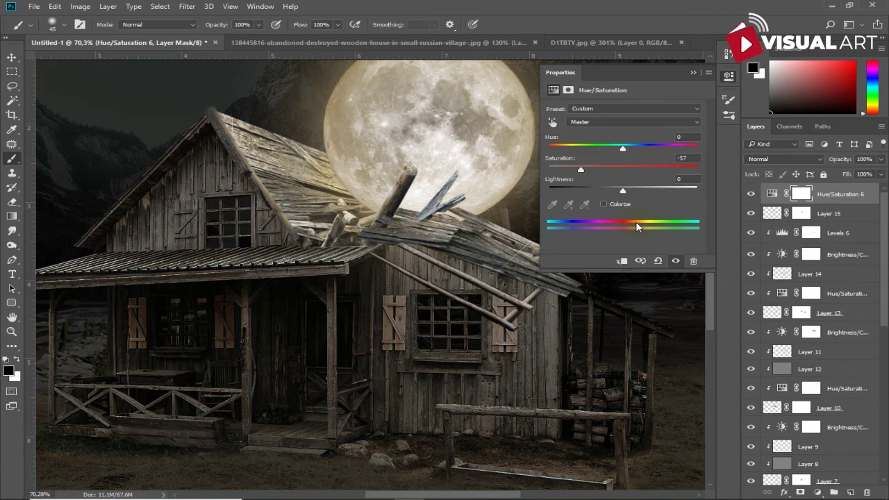
click(623, 260)
drag(581, 175, 582, 171)
drag(622, 148, 563, 150)
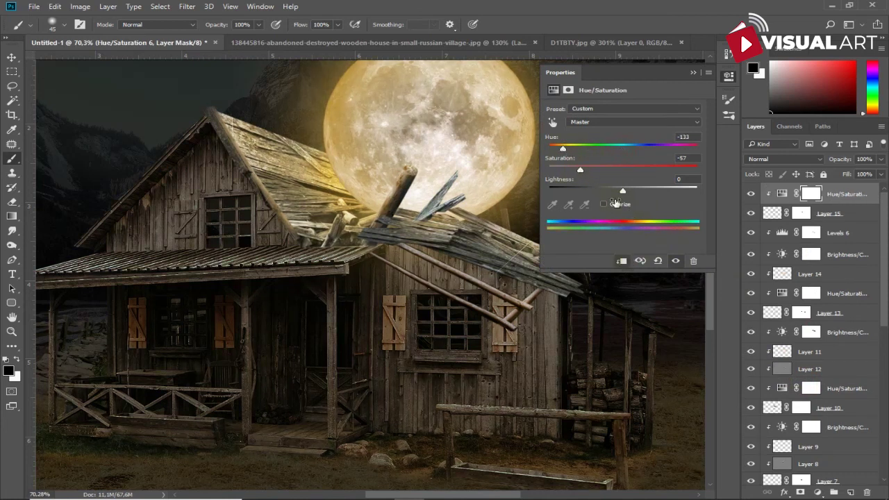
Step: Add a clipped Brightness/Contrast adjustment at Brightness -87 to darken the planks
click(818, 492)
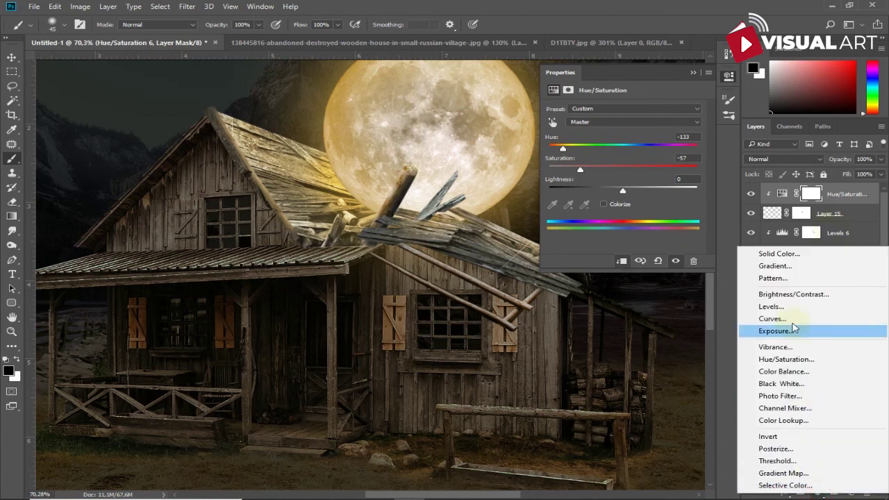
click(792, 294)
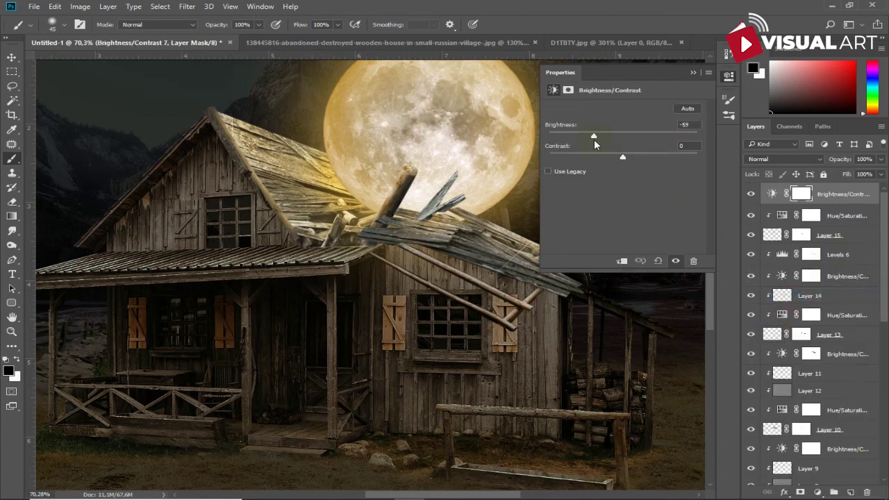
click(621, 261)
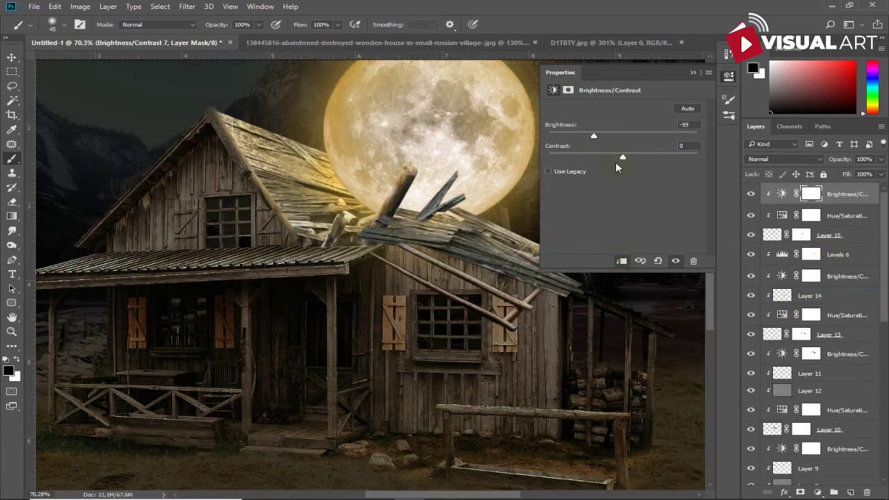
drag(577, 134, 571, 134)
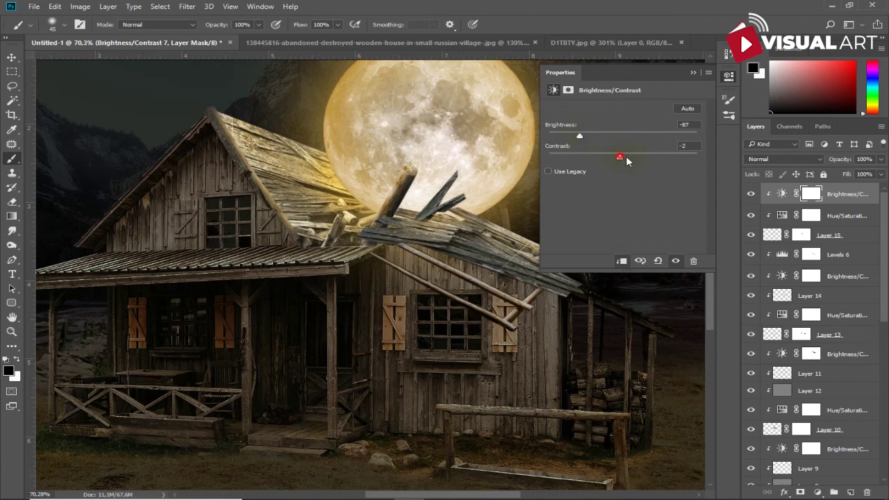
Step: Paint the Brightness/Contrast mask black to keep the planks bright near the moon
click(810, 193)
scroll(368, 271, up, 2)
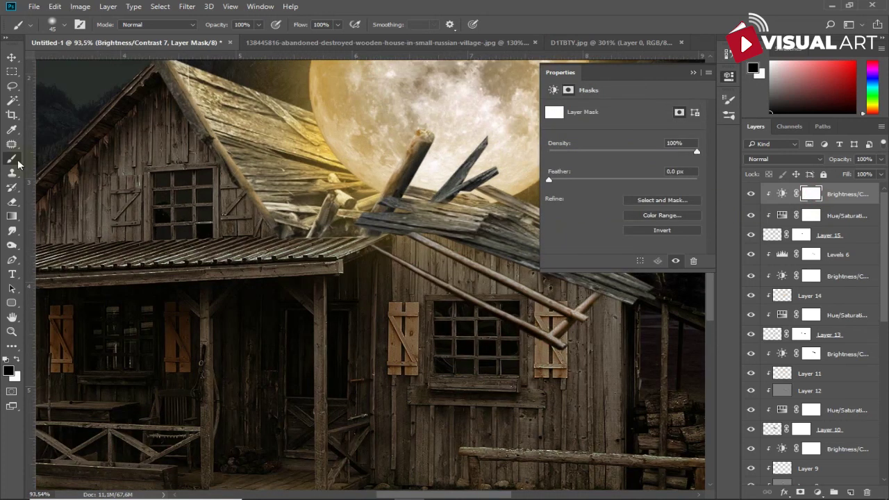
drag(441, 154, 464, 153)
key(bracketleft)
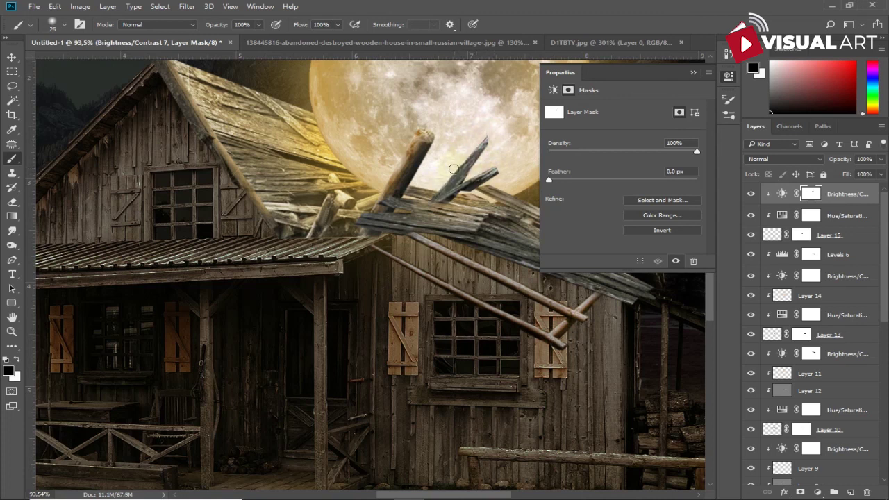
click(827, 215)
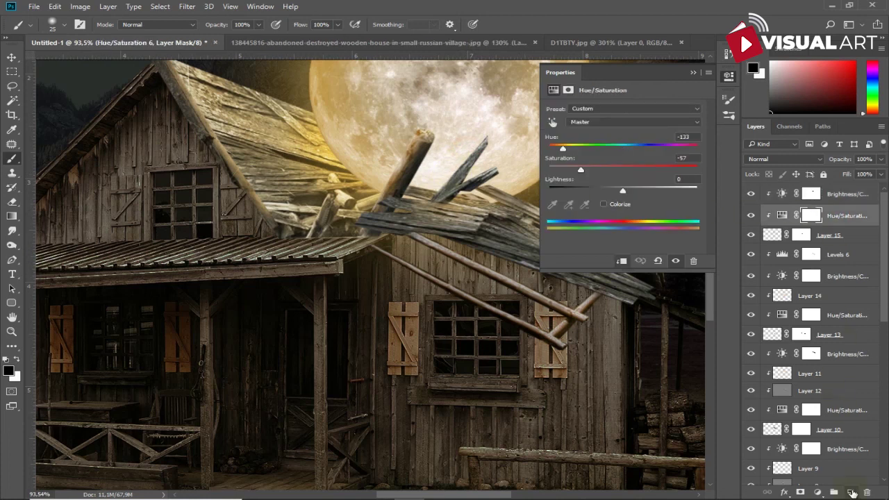
Step: Add a clipped Overlay layer and paint a faint, low-opacity orange glow on the plank tips
click(850, 492)
click(783, 159)
click(764, 276)
click(487, 137)
key(ctrl+z)
key(2)
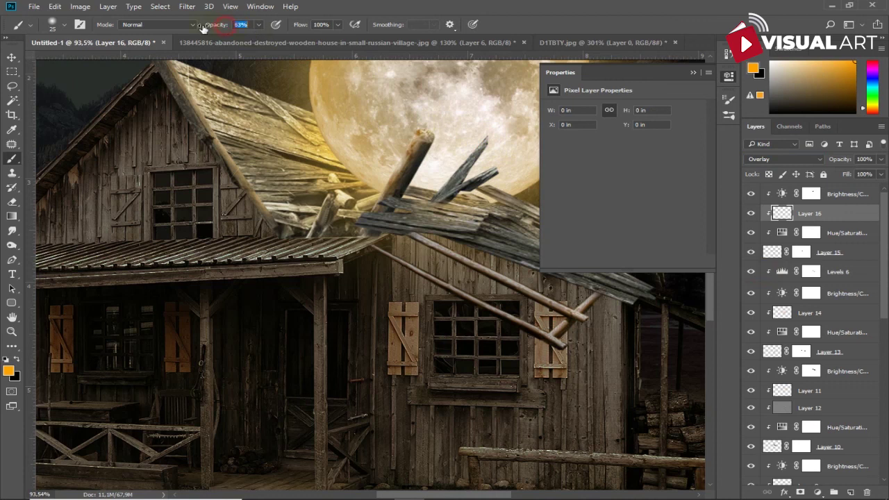
click(485, 140)
drag(496, 164, 490, 179)
drag(486, 137, 478, 141)
Step: Burn the shadows on the Layer 15 plank tip
key(o)
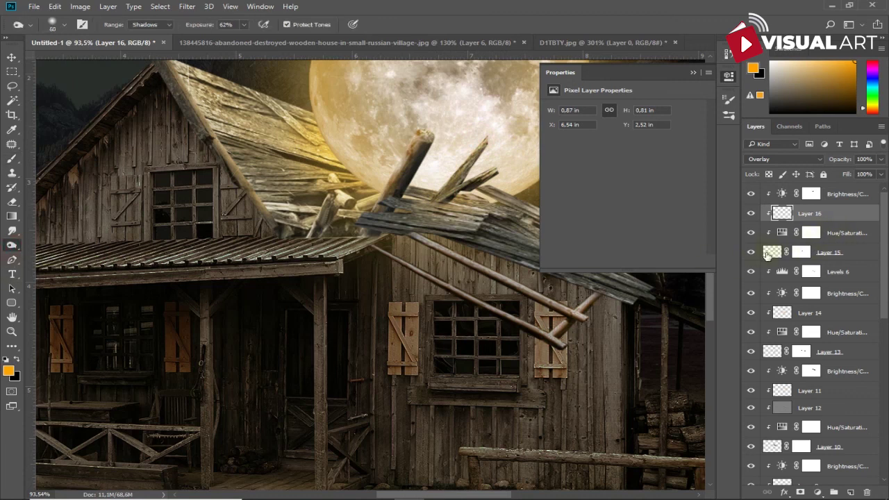
click(772, 253)
mouse_move(489, 149)
mouse_down()
mouse_move(476, 166)
mouse_move(481, 184)
mouse_up()
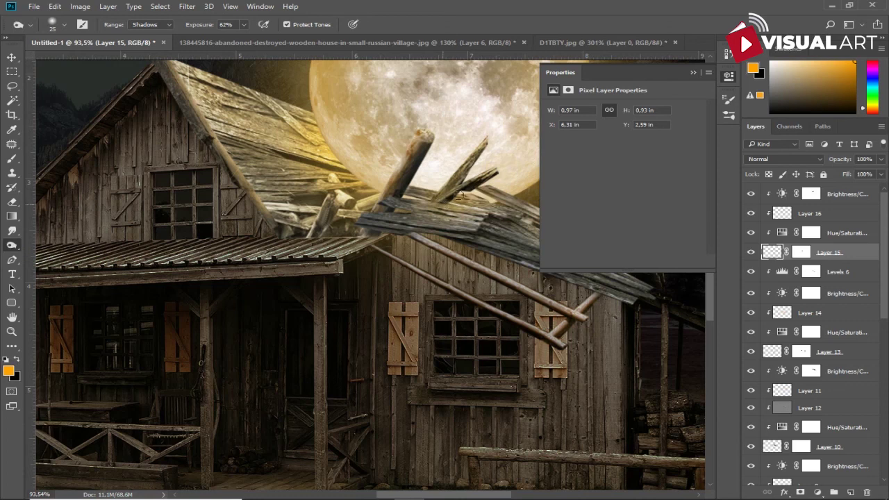
scroll(501, 202, down, 5)
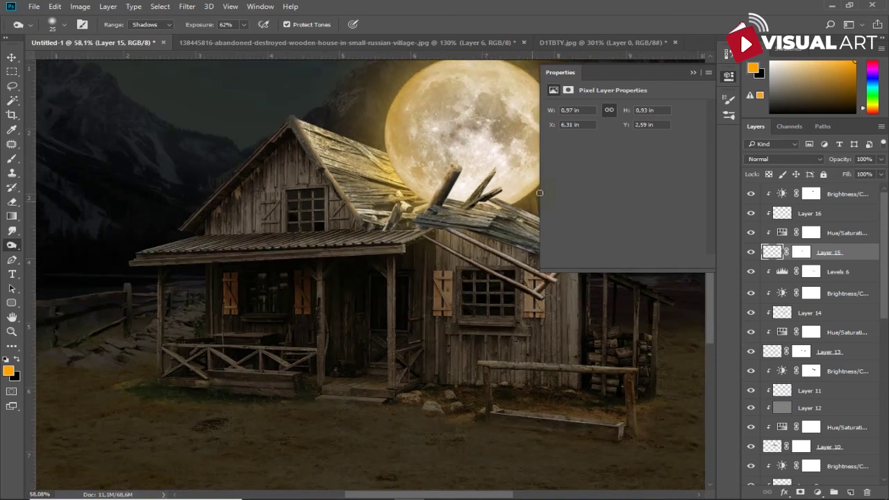
click(690, 74)
scroll(590, 228, up, 2)
Step: Dodge the midtones to brighten the diagonal plank and tips near the moon
right_click(11, 246)
click(41, 256)
scroll(403, 172, up, 2)
scroll(402, 172, up, 1)
key(bracketleft)
mouse_move(507, 154)
mouse_down()
mouse_move(476, 174)
mouse_move(516, 185)
mouse_up()
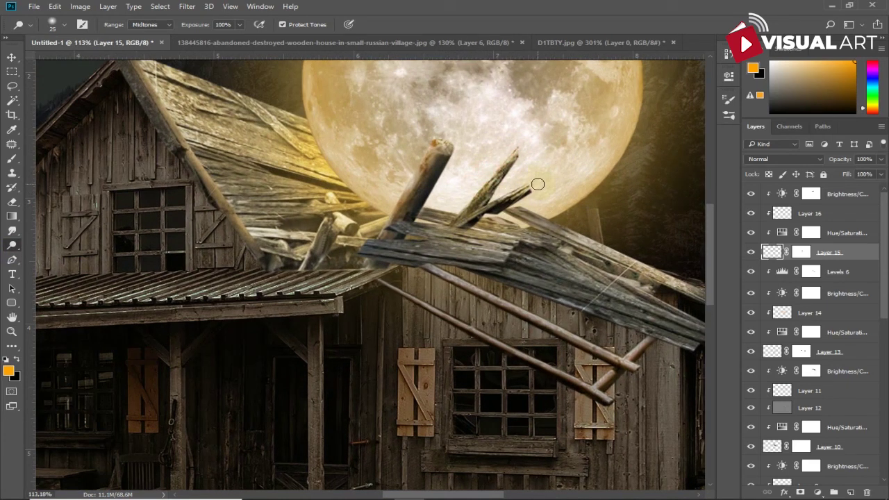
drag(463, 202, 453, 210)
scroll(531, 219, down, 3)
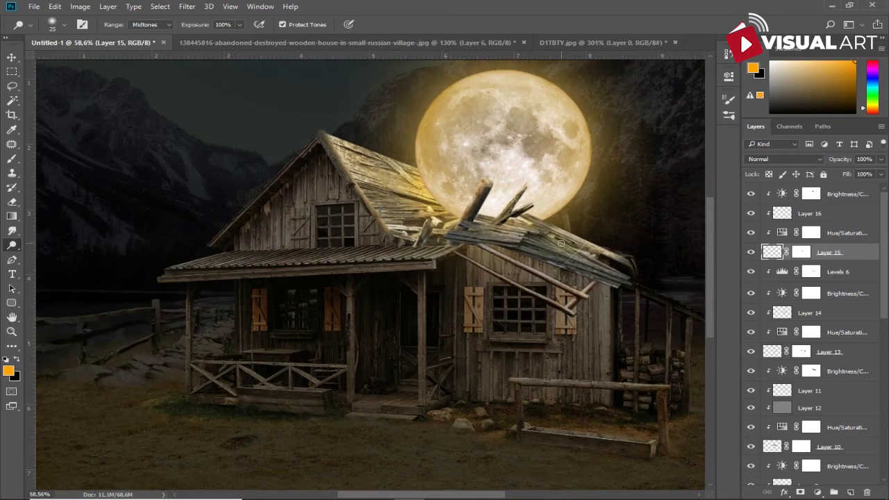
scroll(617, 264, down, 1)
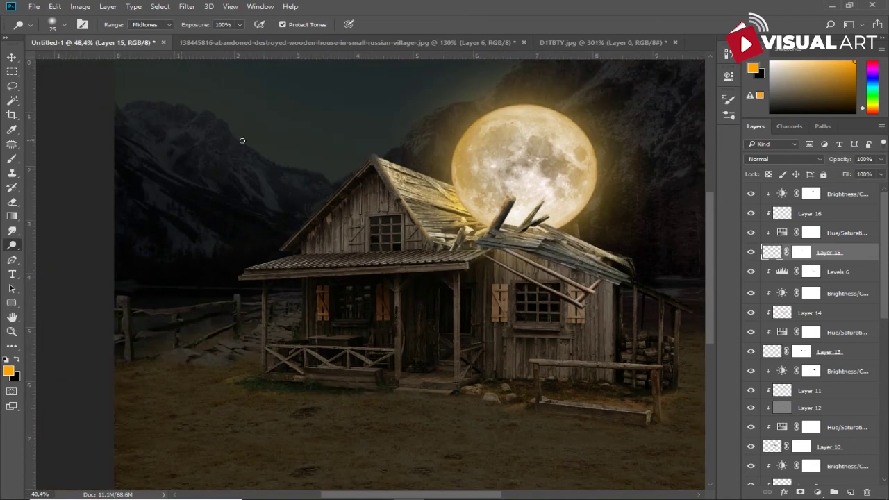
Step: Group each roof-patch layer stack (down to Layers 15, 13, 10 and 7) into four groups
shift+click(848, 196)
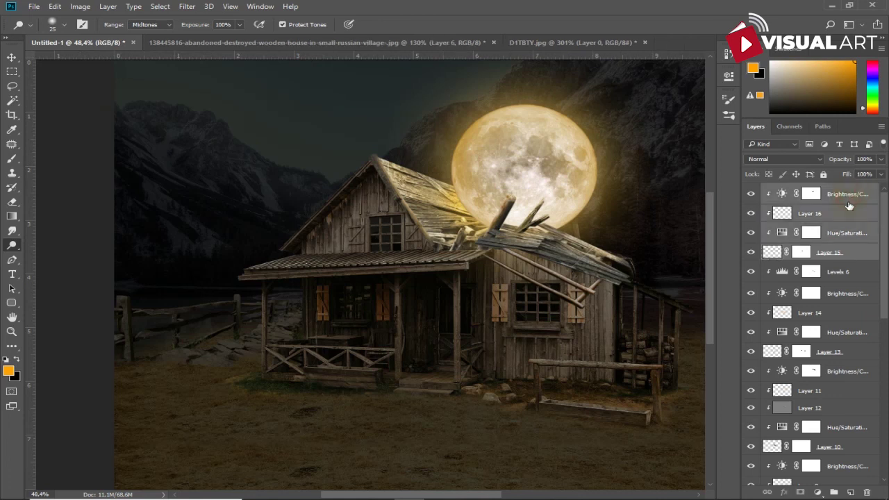
key(ctrl+g)
click(843, 210)
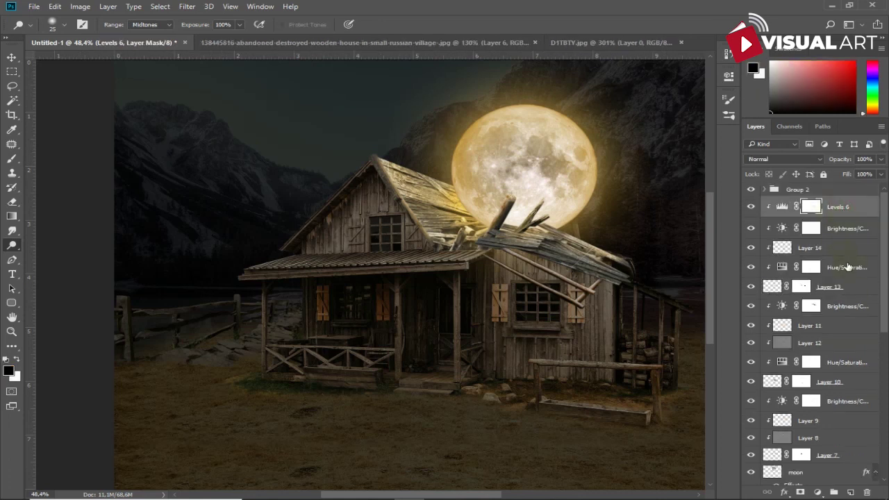
shift+click(851, 289)
key(ctrl+g)
click(847, 220)
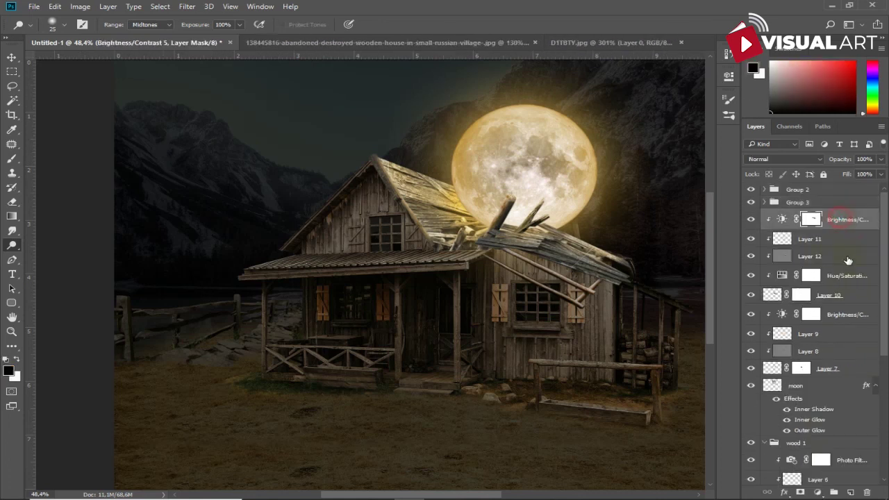
shift+click(857, 294)
key(ctrl+g)
click(837, 234)
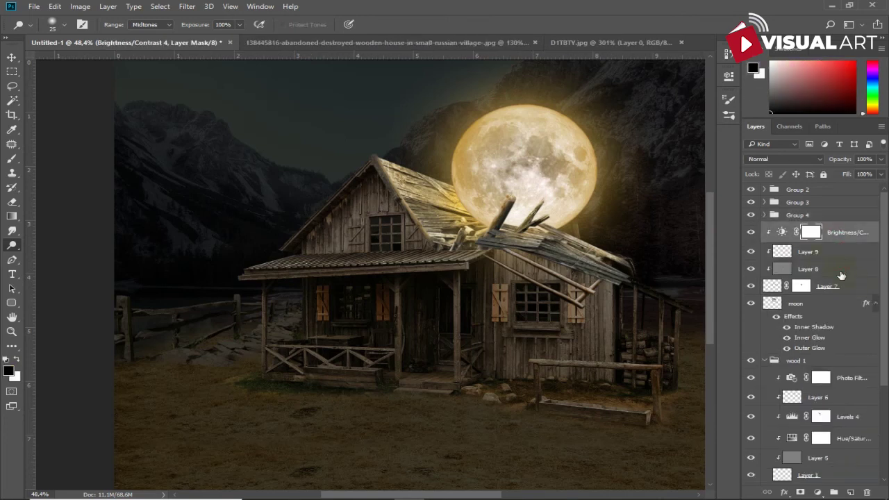
shift+click(854, 287)
key(ctrl+g)
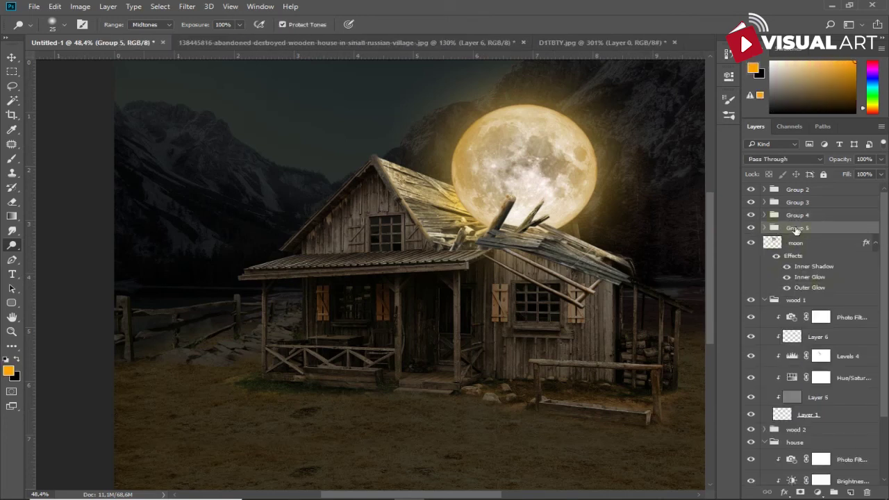
click(767, 300)
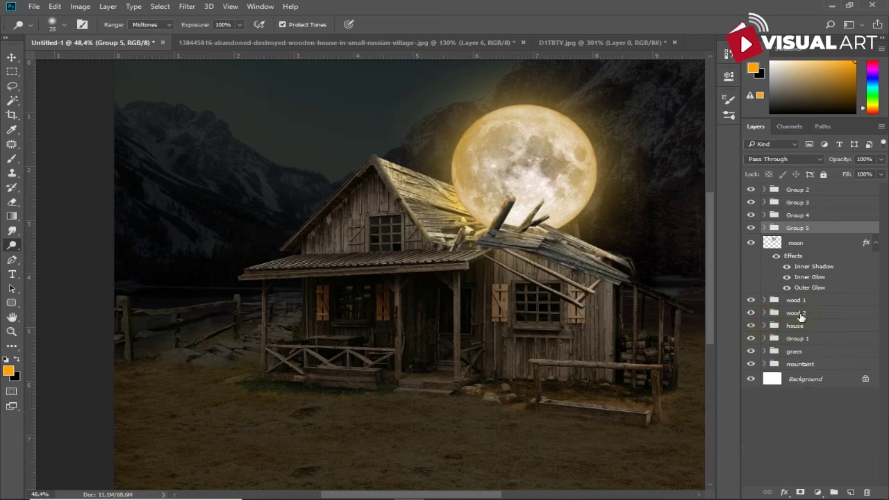
Step: Rename the four new groups wood 3, wood 4, wood 5 and wood 6
double_click(798, 228)
text(3)
key(Return)
double_click(800, 215)
key(Return)
double_click(802, 203)
text(wood 5)
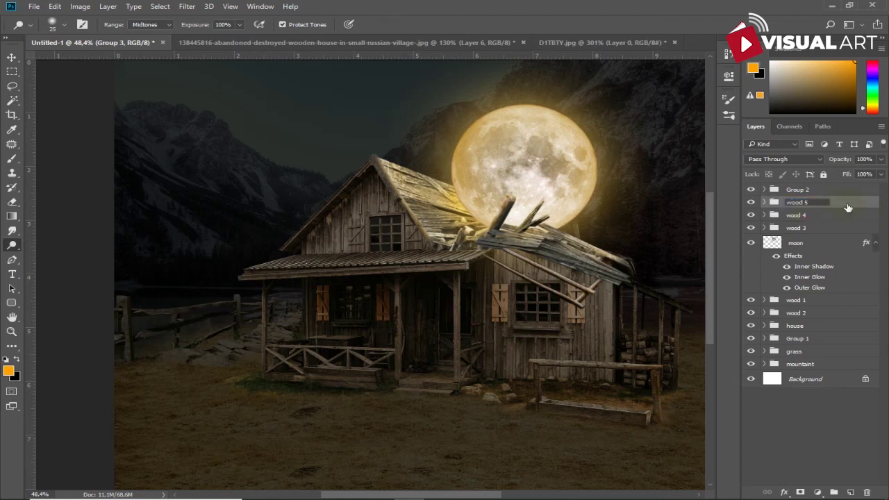
key(Return)
double_click(798, 189)
text(wood 6)
key(Return)
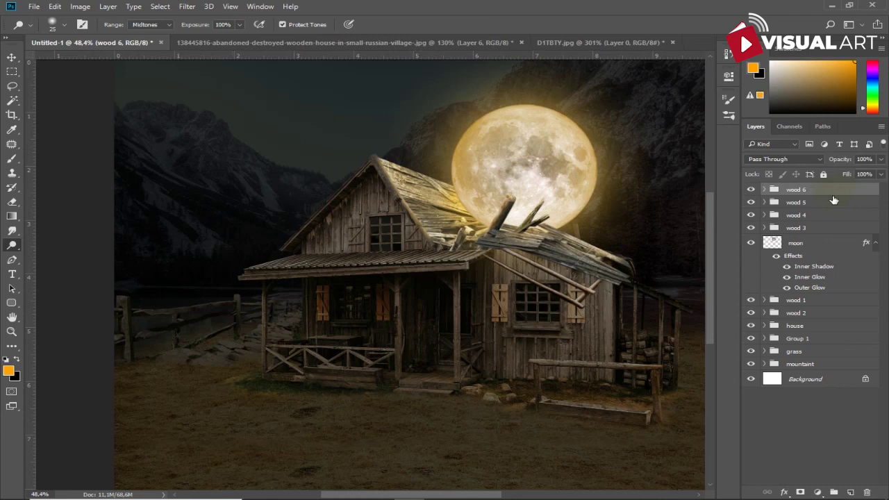
scroll(591, 282, up, 1)
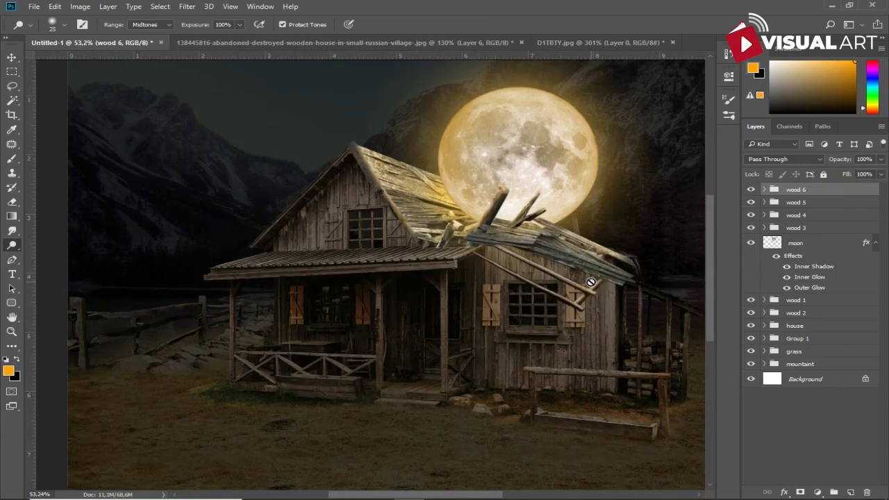
Step: Drag the weathered plank bundle from the abandoned-house photo into Untitled-1
click(361, 42)
key(v)
mouse_move(517, 183)
mouse_down()
mouse_move(463, 184)
mouse_move(290, 152)
mouse_up()
drag(382, 170, 352, 178)
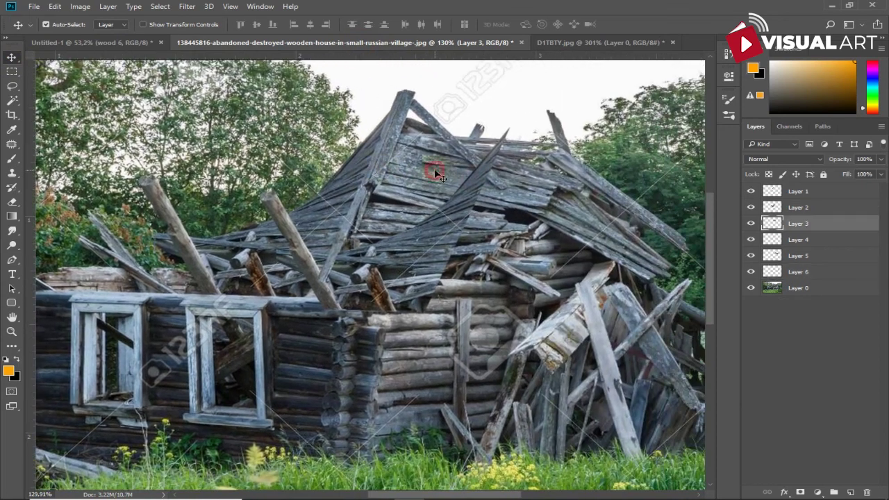
drag(587, 211, 332, 94)
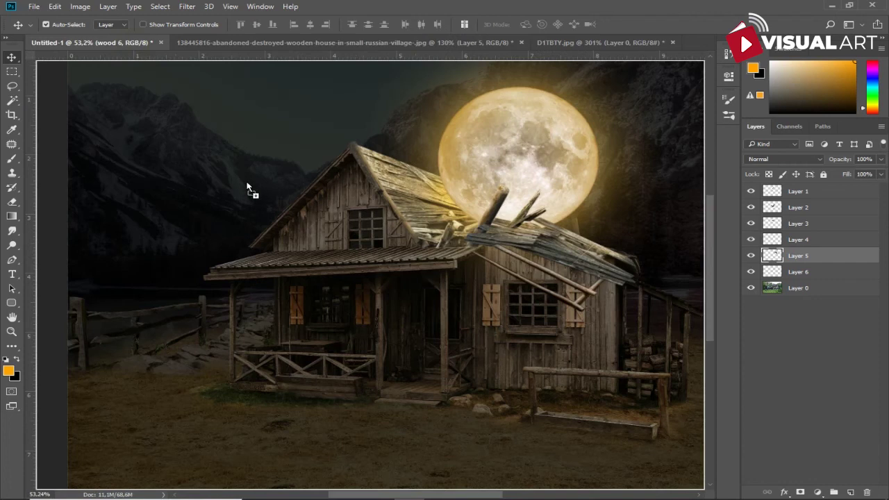
drag(332, 93, 250, 189)
Step: Rotate the planks onto the left roof beside the upper window, nudging them slightly left and down
key(ctrl+t)
scroll(344, 272, up, 2)
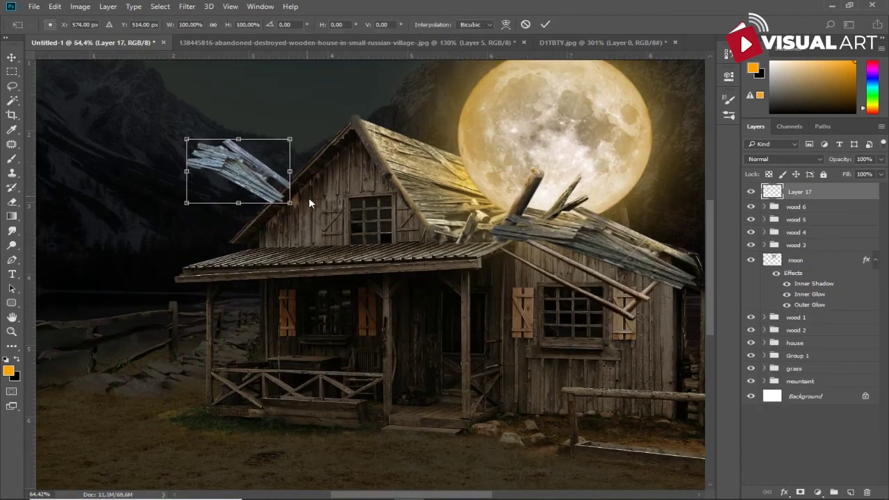
mouse_move(306, 186)
mouse_down()
mouse_move(303, 145)
mouse_move(357, 235)
mouse_move(405, 225)
mouse_up()
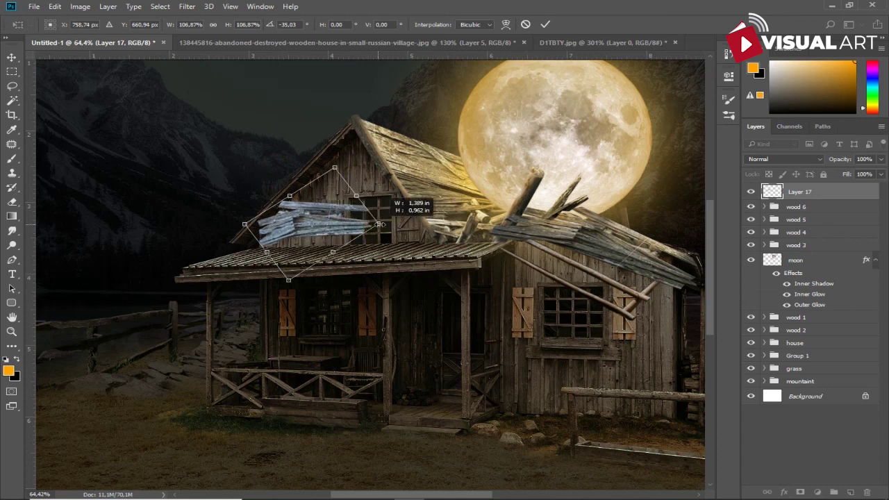
key(Return)
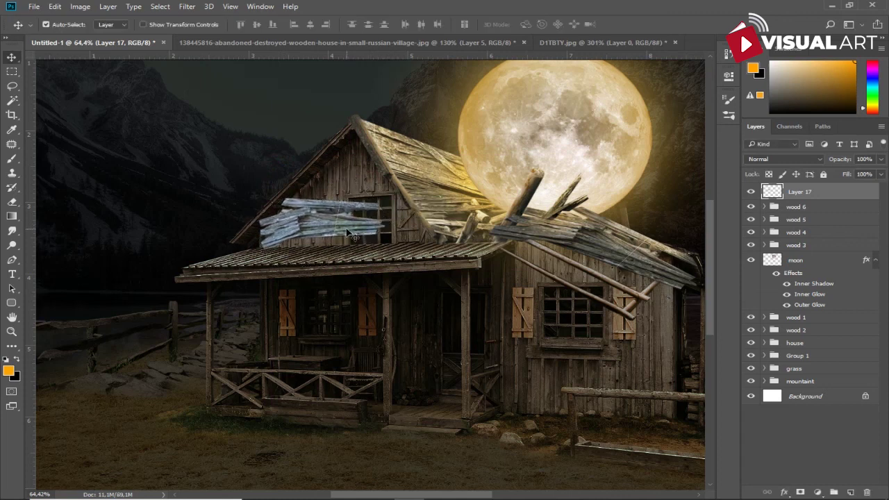
drag(336, 227, 329, 230)
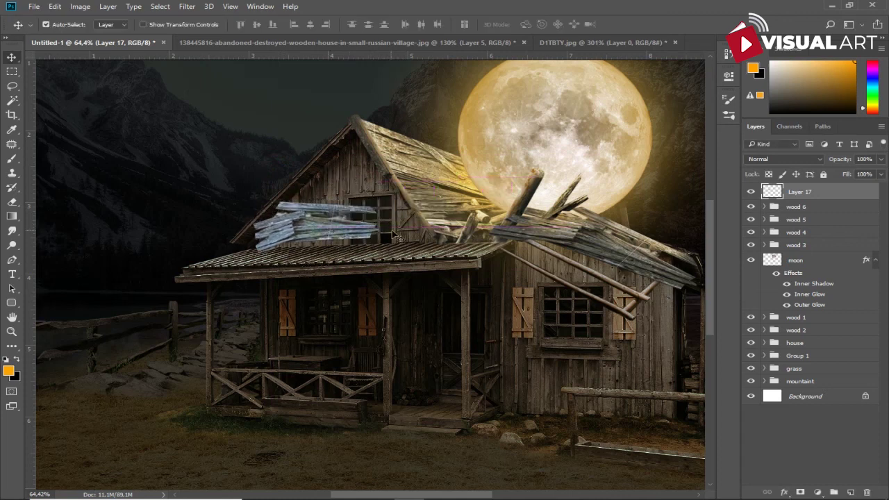
key(ctrl+shift+Tab)
key(ctrl+shift+Tab)
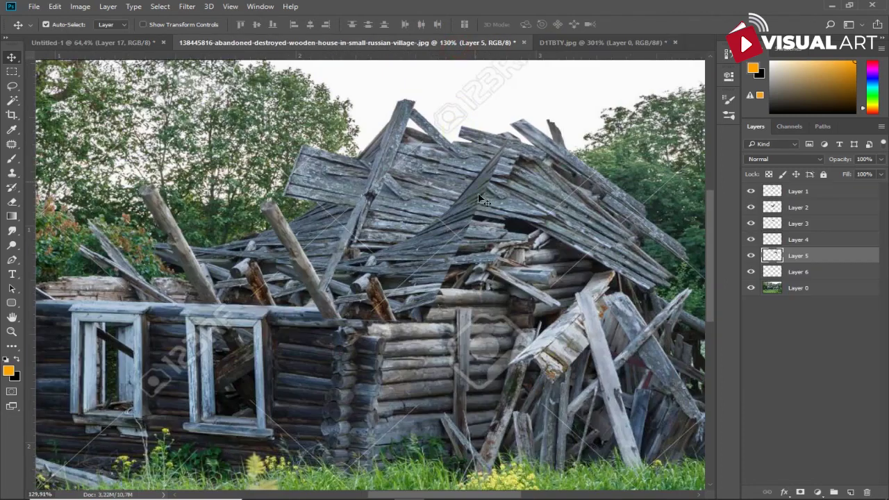
Step: Bring a wood piece into the composite, flipped horizontally and rotated down onto the roof
drag(427, 193, 352, 176)
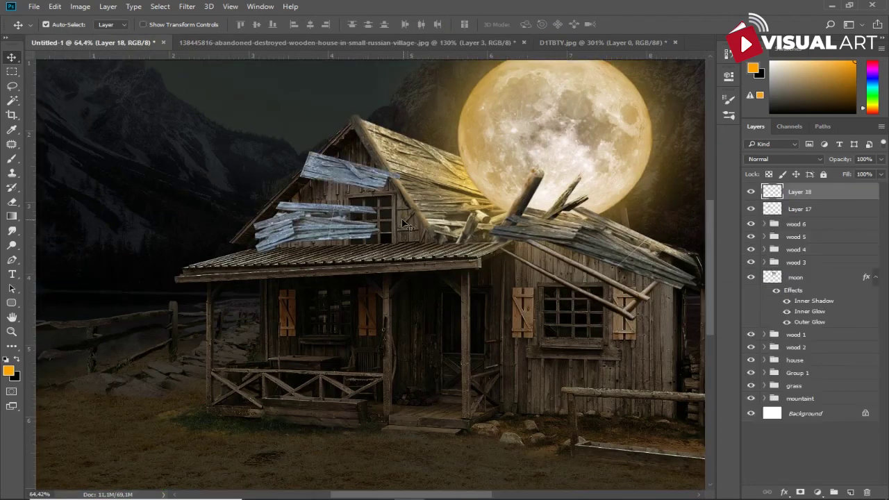
key(ctrl+t)
right_click(389, 179)
click(450, 346)
drag(417, 174, 420, 192)
mouse_move(379, 165)
mouse_down()
mouse_move(425, 242)
mouse_move(393, 154)
mouse_move(399, 203)
mouse_move(425, 240)
mouse_up()
key(Return)
Step: Enlarge the plank copy up the gable, then flip it horizontally and nudge it into place
key(ctrl+t)
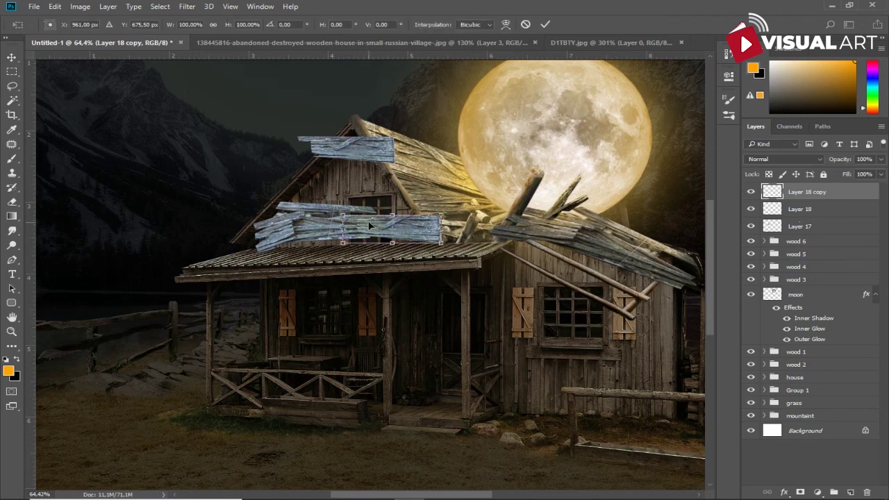
mouse_move(355, 224)
mouse_down()
mouse_move(426, 247)
mouse_move(364, 179)
mouse_move(400, 197)
mouse_up()
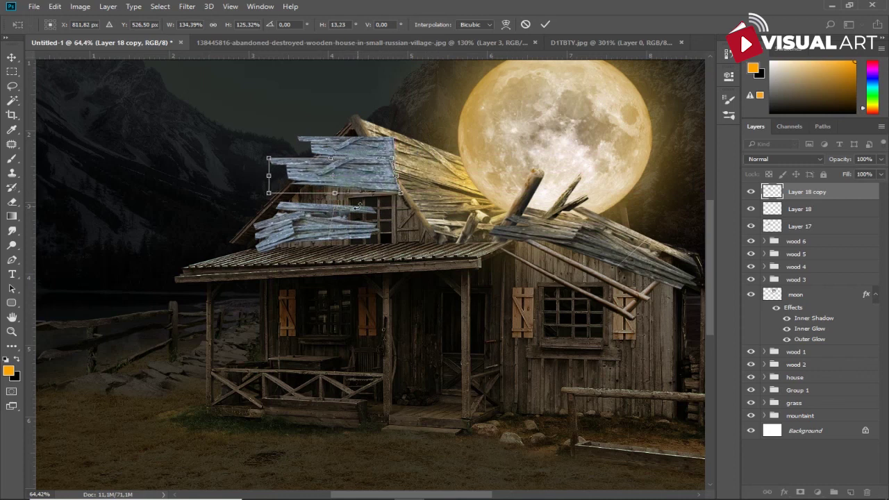
key(Return)
key(ctrl+t)
right_click(373, 184)
click(430, 342)
drag(373, 177, 387, 180)
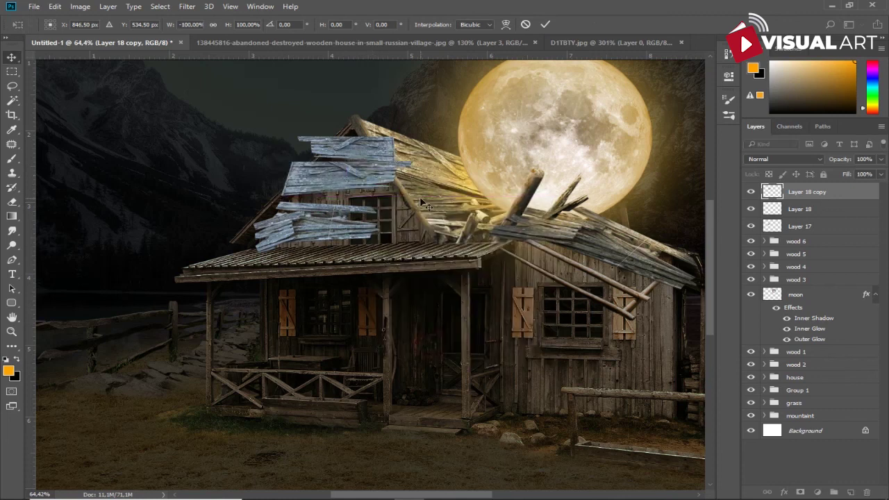
key(Return)
Step: Duplicate the lower plank, flip it, slide it right along the roof, and copy another onto the stack
click(347, 225)
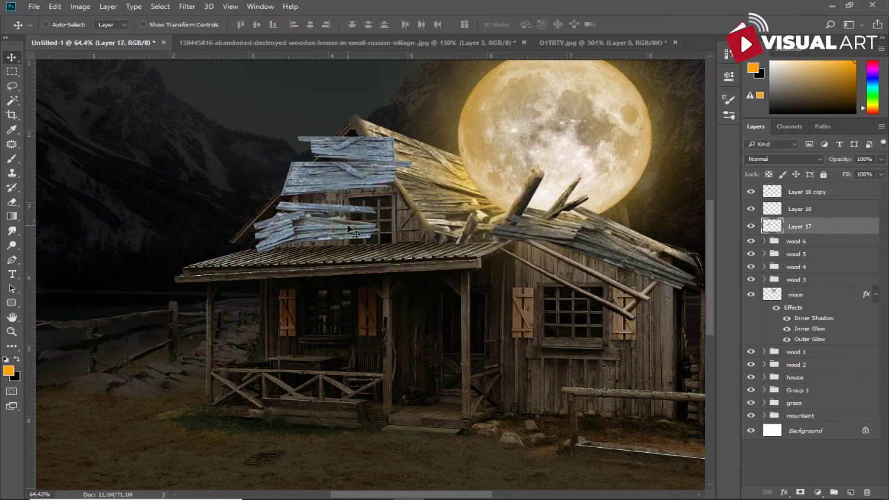
key(ctrl+j)
key(ctrl+t)
right_click(355, 227)
click(399, 391)
mouse_move(352, 225)
mouse_down()
mouse_move(439, 220)
mouse_move(440, 228)
mouse_up()
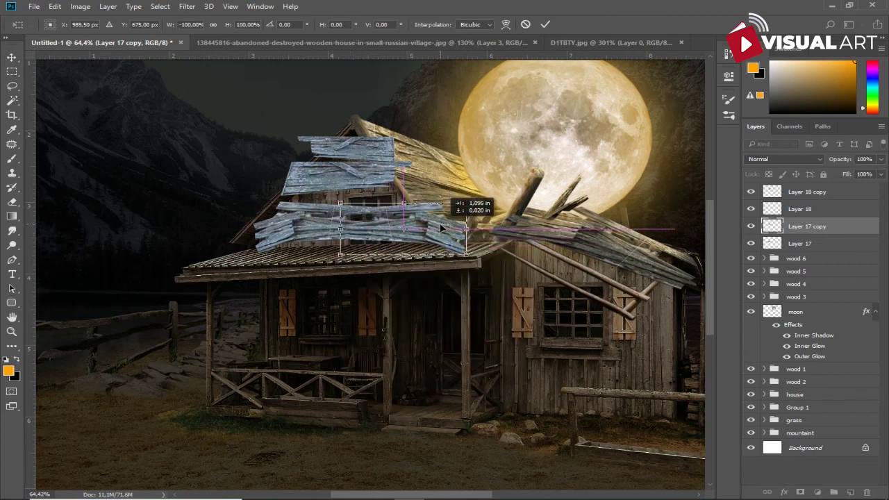
key(Return)
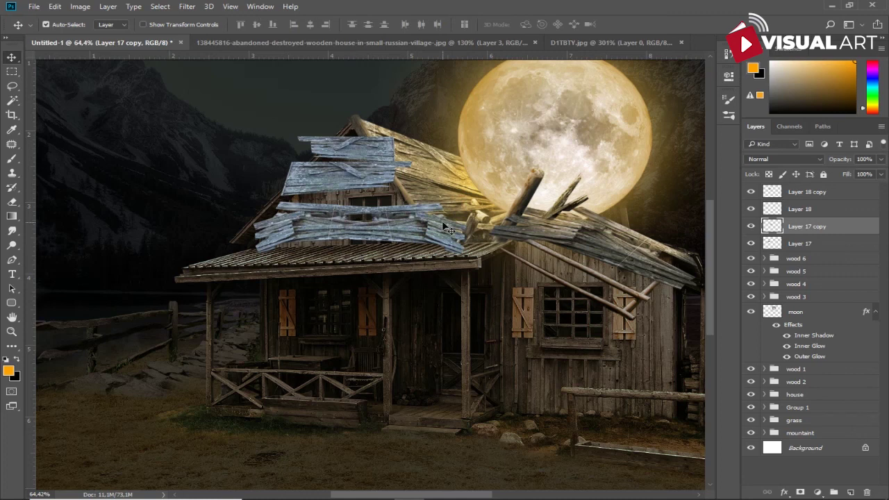
drag(436, 232, 400, 211)
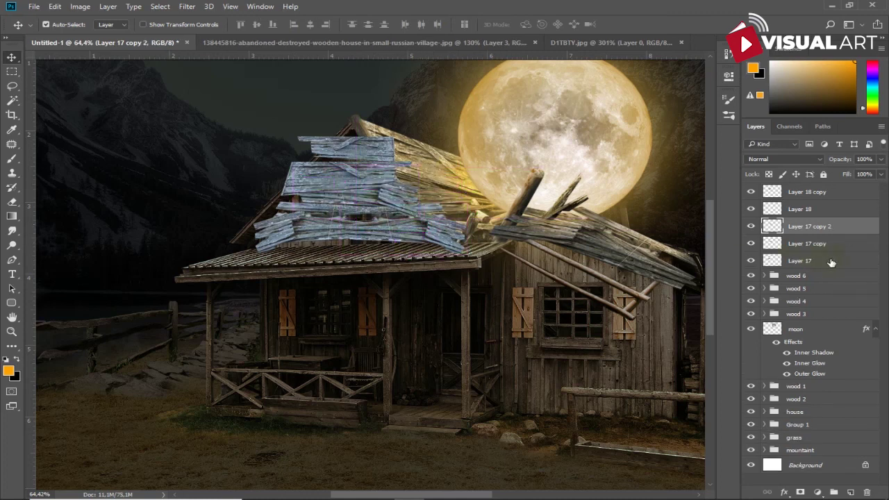
Step: Merge the plank layers into one patch placed between wood 1 and wood 2
click(832, 262)
shift+click(839, 193)
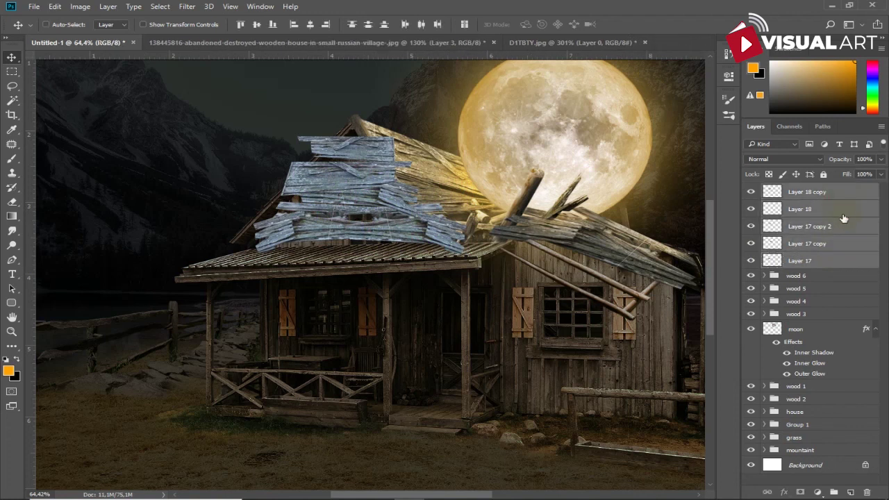
right_click(843, 218)
click(618, 399)
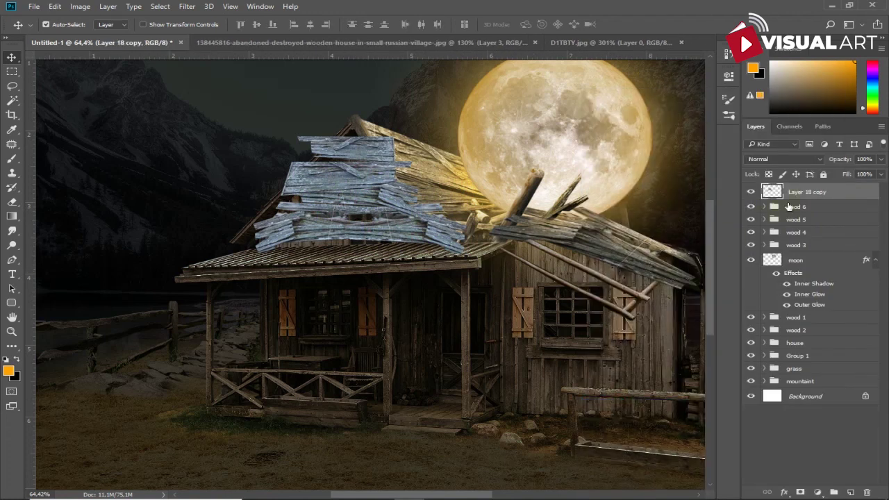
drag(829, 195, 833, 249)
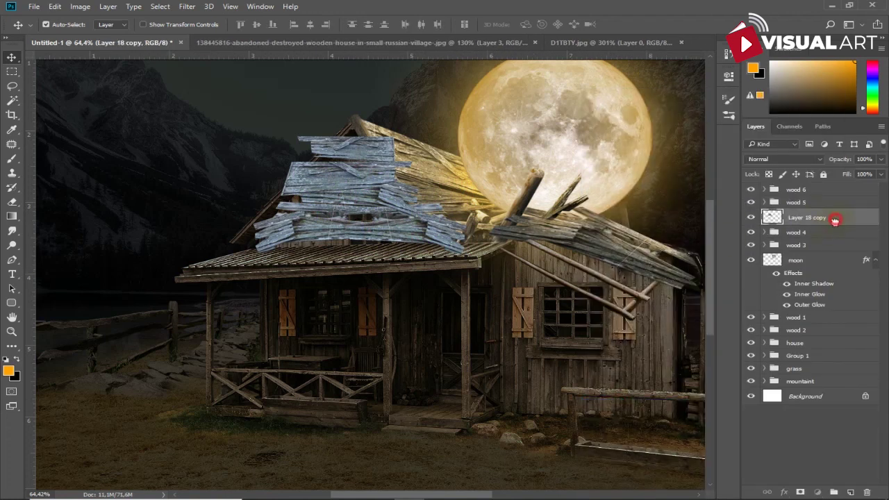
drag(833, 249, 830, 331)
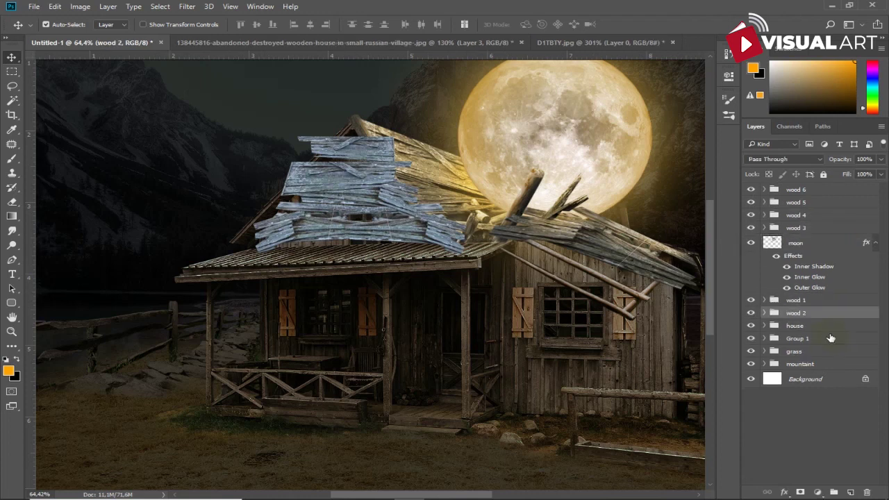
key(ctrl+z)
drag(834, 242, 828, 328)
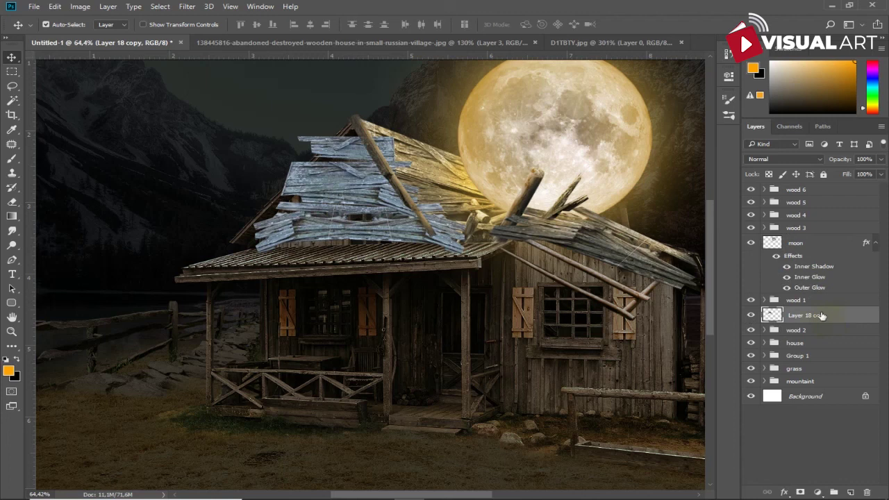
Step: Mask the patch and paint black to hide overhanging plank edges along the roof slope
click(800, 492)
key(d)
key(b)
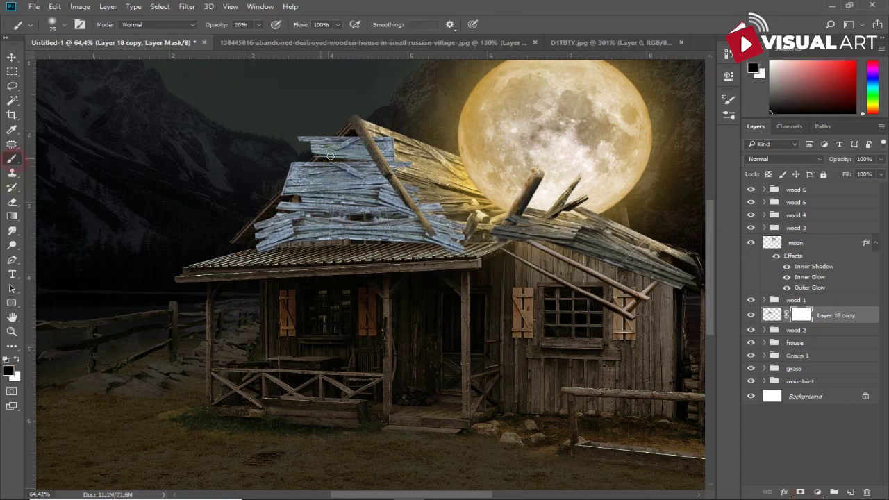
drag(217, 26, 300, 36)
key(bracketright)
key(bracketright)
mouse_move(387, 132)
mouse_down()
mouse_move(393, 159)
mouse_move(400, 155)
mouse_move(427, 212)
mouse_move(454, 229)
mouse_up()
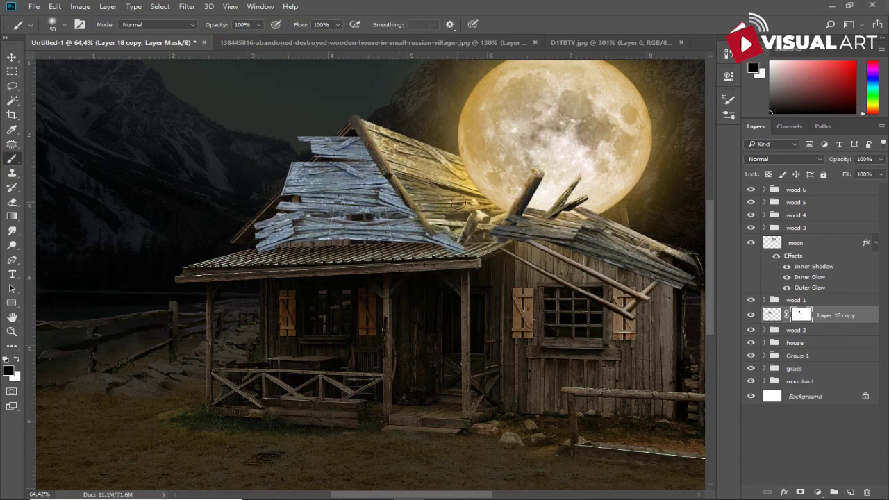
mouse_move(331, 133)
mouse_down()
mouse_move(298, 148)
mouse_move(306, 161)
mouse_up()
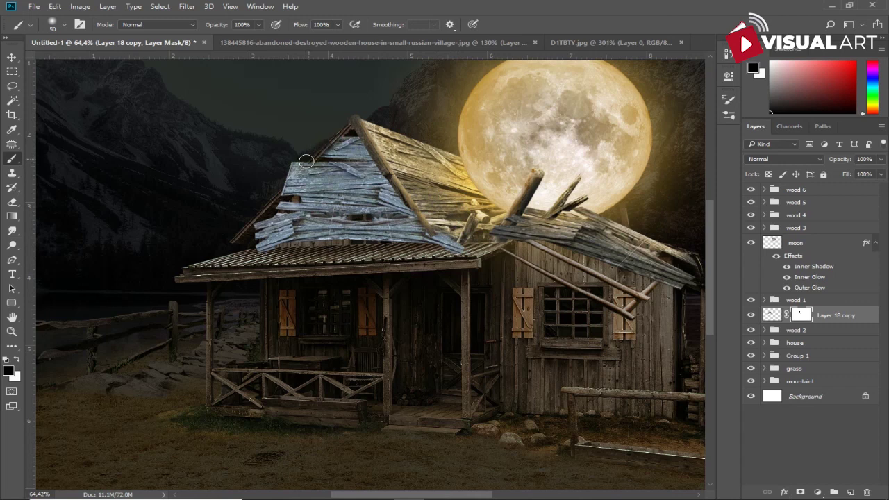
drag(341, 132, 276, 195)
drag(248, 214, 237, 230)
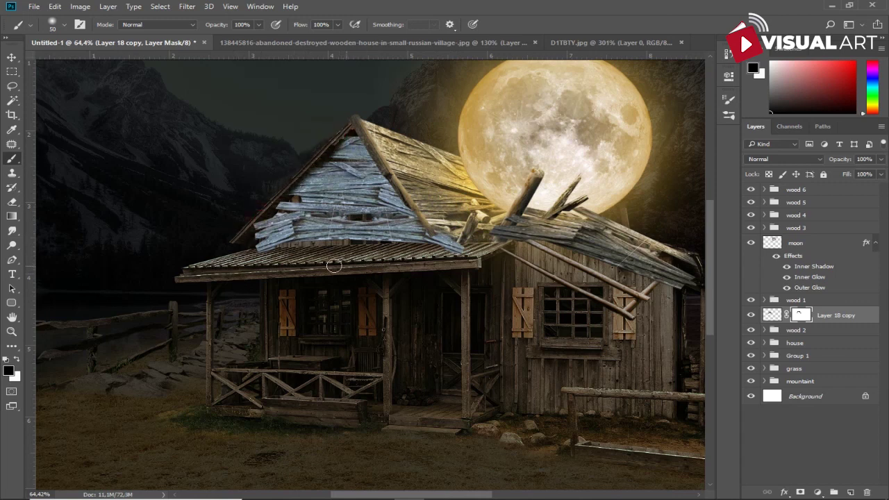
scroll(277, 253, up, 1)
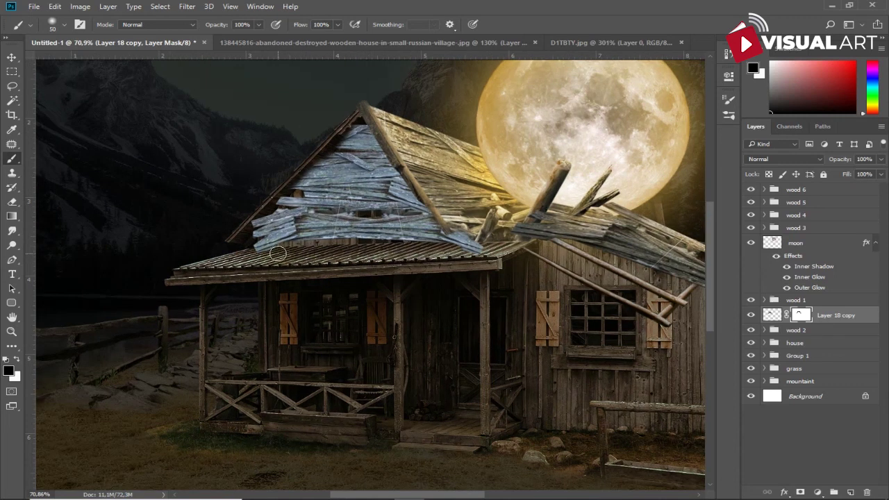
drag(320, 152, 268, 199)
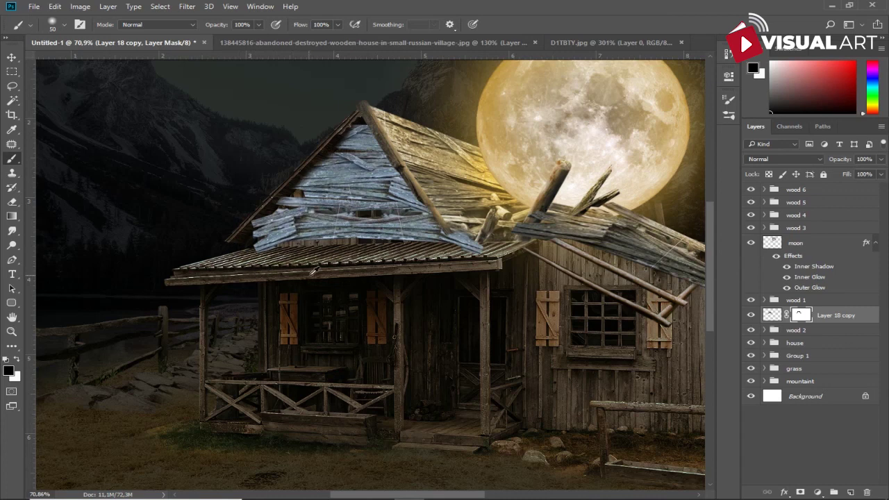
scroll(312, 271, down, 2)
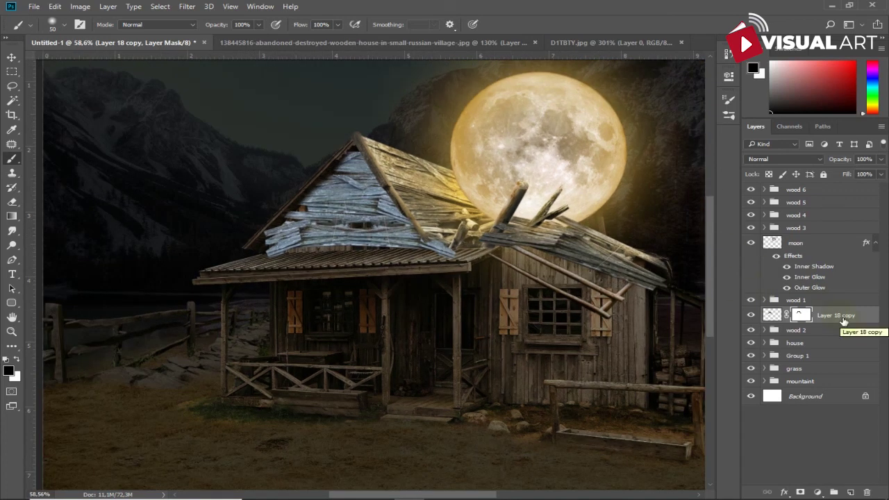
Step: Darken the plank patch with a clipped Levels adjustment lowering the output highlights
click(817, 492)
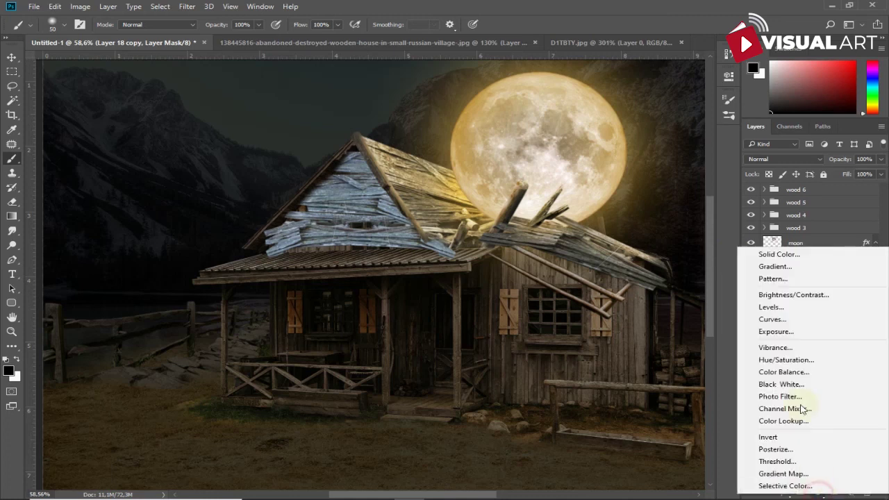
click(797, 307)
drag(698, 213, 644, 220)
click(623, 261)
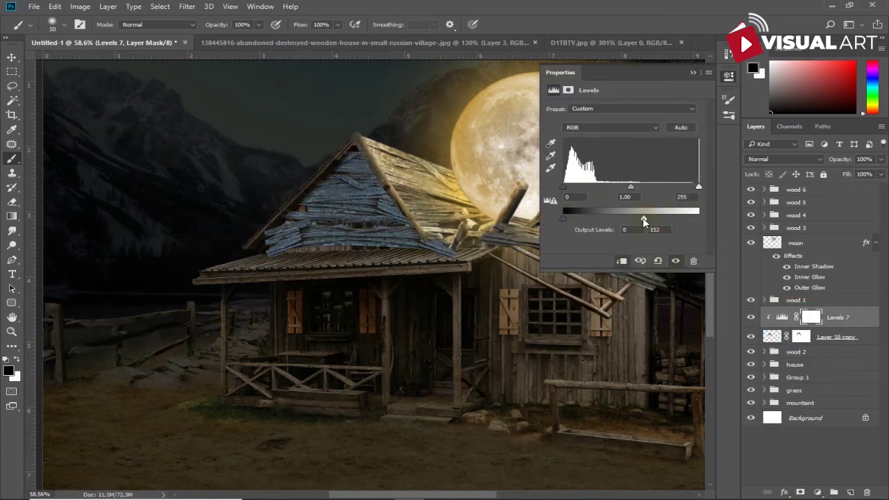
Step: Desaturate the plank patch with a clipped Hue/Saturation adjustment
click(825, 338)
click(818, 492)
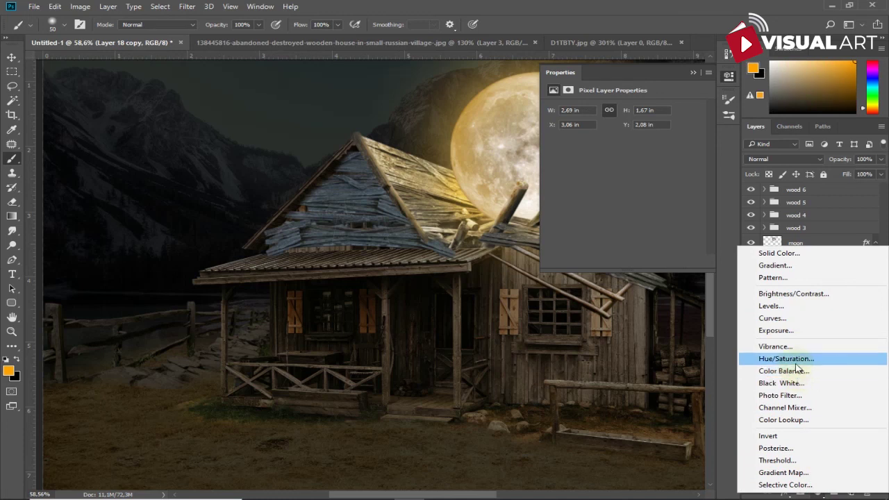
click(784, 358)
drag(623, 169, 582, 169)
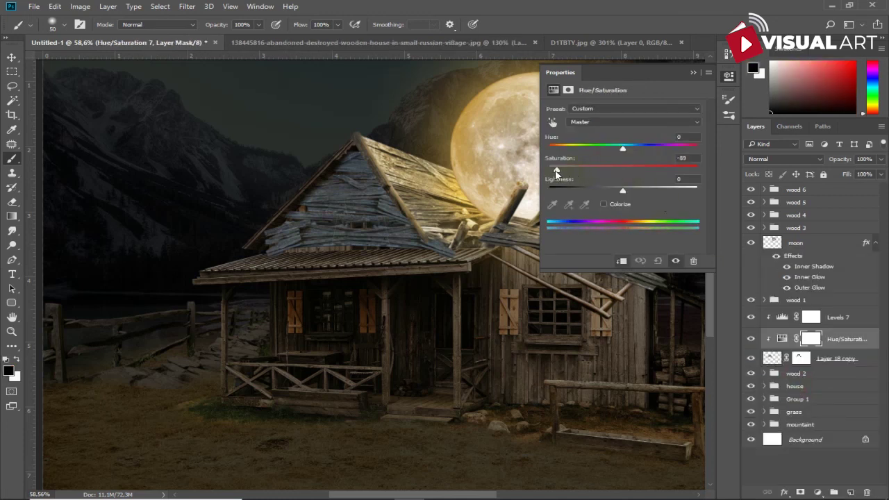
click(692, 73)
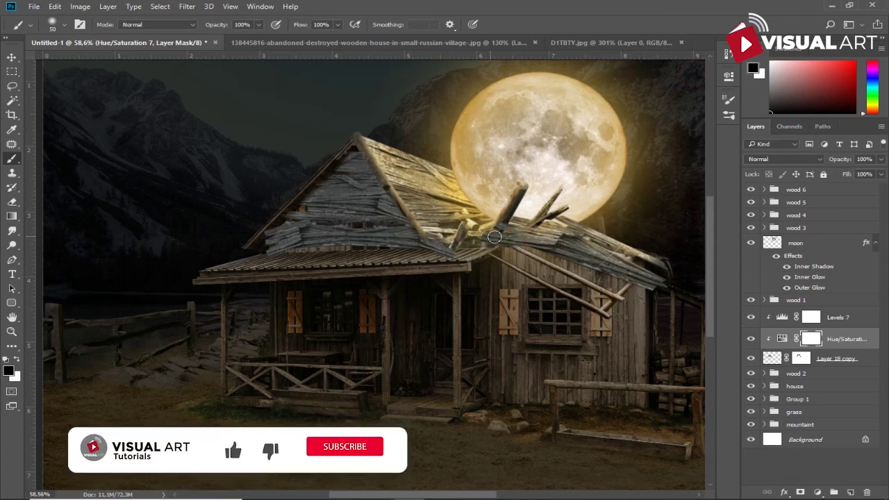
Step: Paint the Levels mask with a 69%, size-90 brush to keep some roof planks brighter
key(alt+bracketright)
key(6)
key(9)
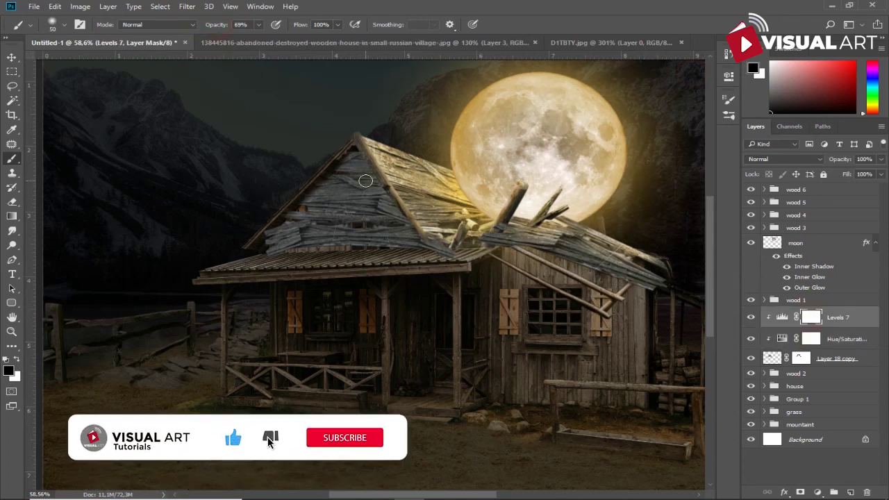
key(bracketright)
key(bracketright)
key(bracketright)
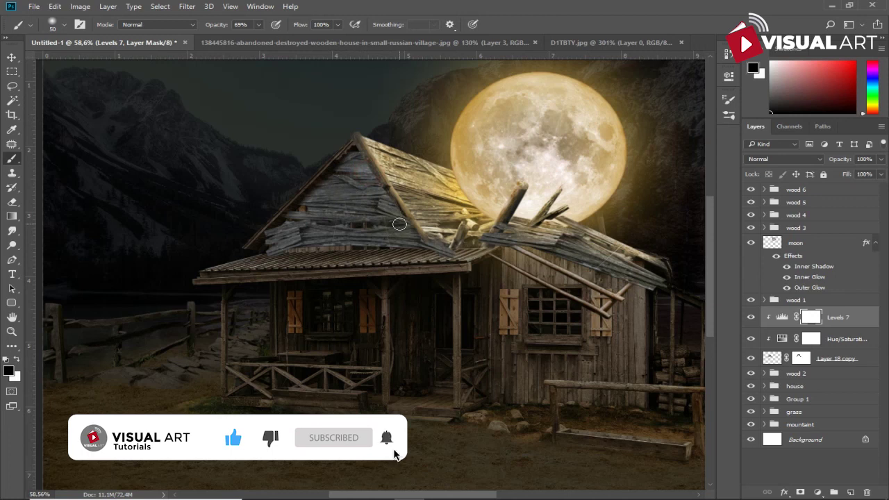
drag(391, 232, 354, 223)
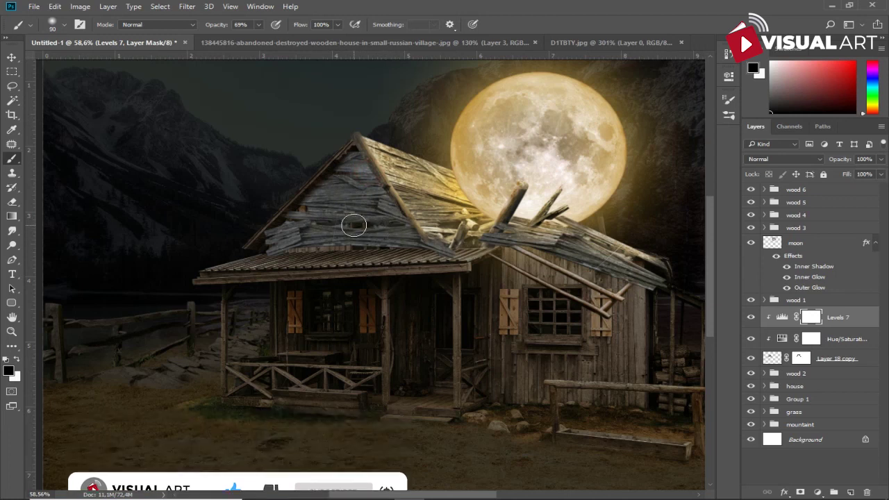
Step: Add a new layer filled with 50% gray, clipped to the plank patch
click(831, 359)
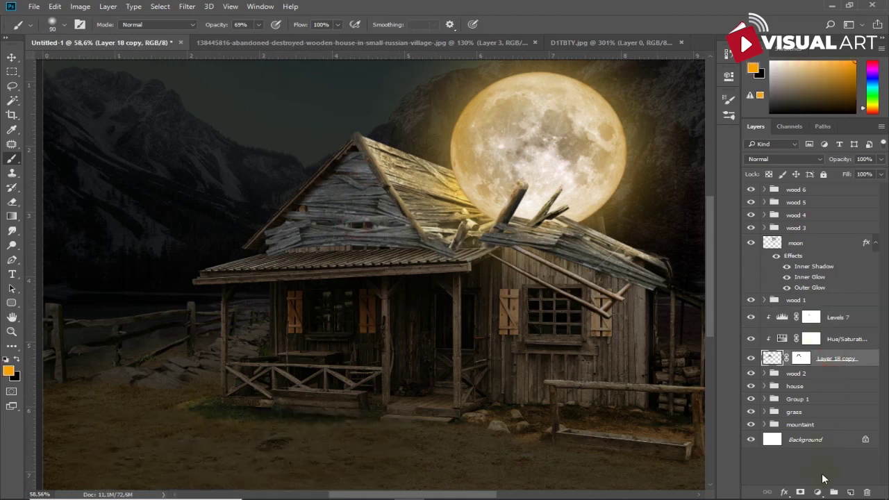
click(850, 492)
click(55, 6)
click(62, 173)
click(531, 138)
key(b)
click(784, 159)
Step: Set the gray layer to Overlay and dodge the left gable boards with a size-90 brush
click(771, 268)
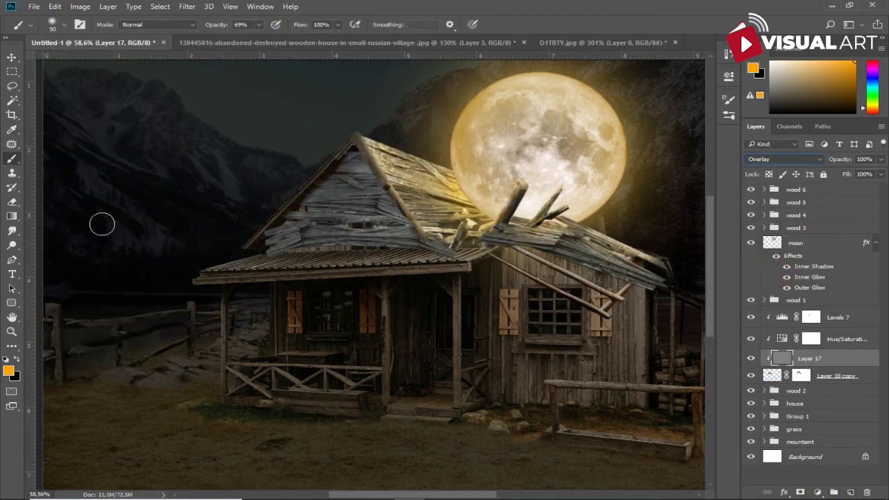
right_click(11, 245)
click(52, 245)
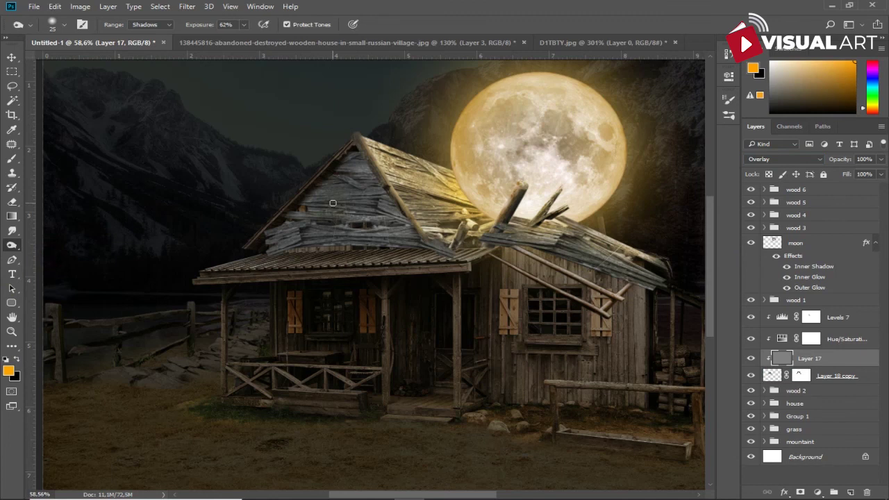
key(bracketright)
key(bracketright)
key(bracketright)
mouse_move(286, 223)
mouse_down()
mouse_move(403, 216)
mouse_move(341, 193)
mouse_move(346, 230)
mouse_up()
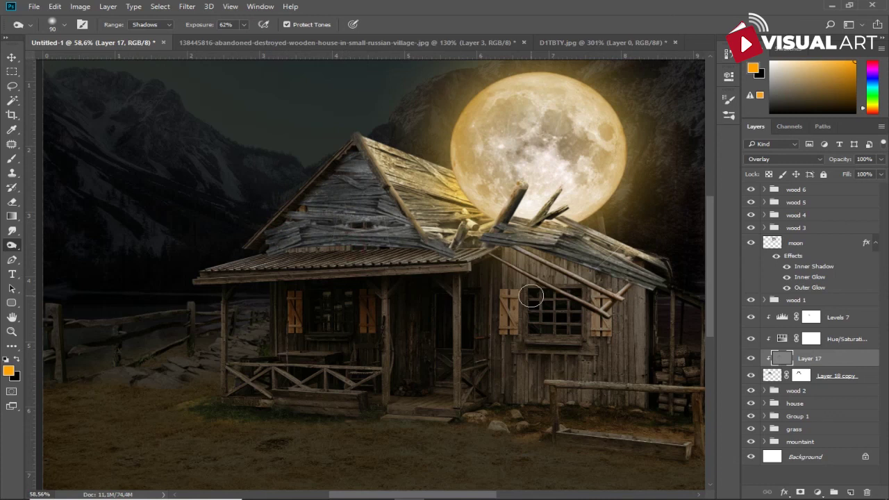
Step: On a new Overlay layer, paint faint 23%-opacity orange light over the left roof
click(839, 341)
click(850, 492)
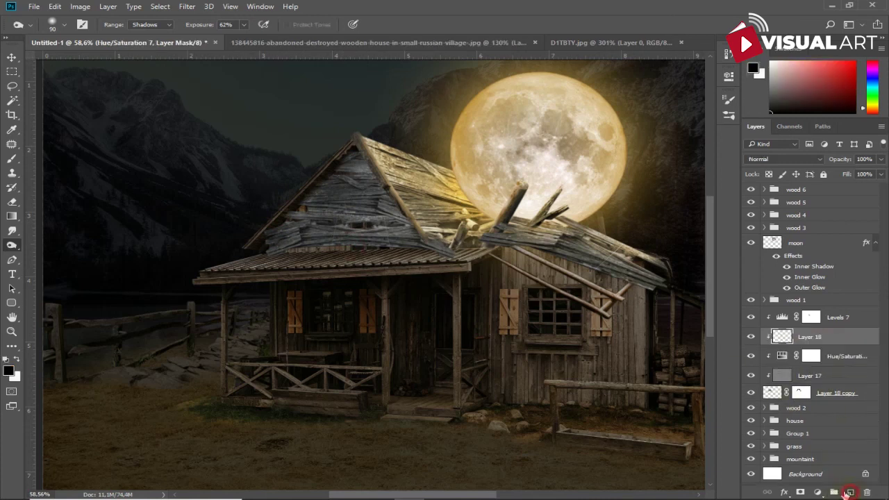
click(783, 159)
click(760, 263)
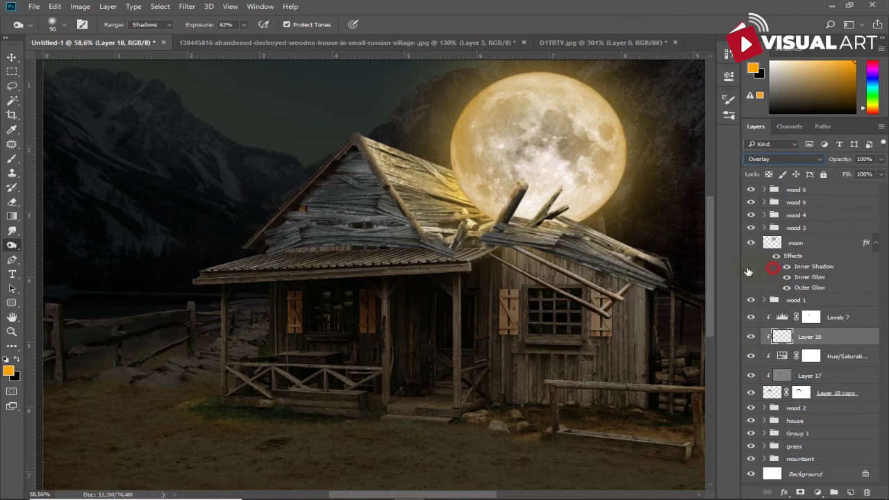
drag(203, 25, 196, 25)
key(bracketright)
key(bracketright)
key(bracketright)
click(12, 158)
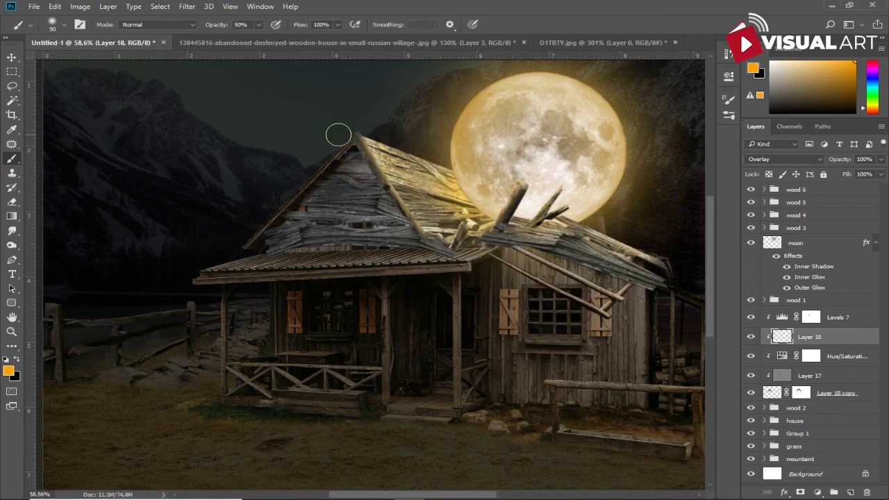
drag(215, 24, 200, 25)
drag(408, 181, 347, 178)
drag(365, 221, 379, 194)
click(864, 395)
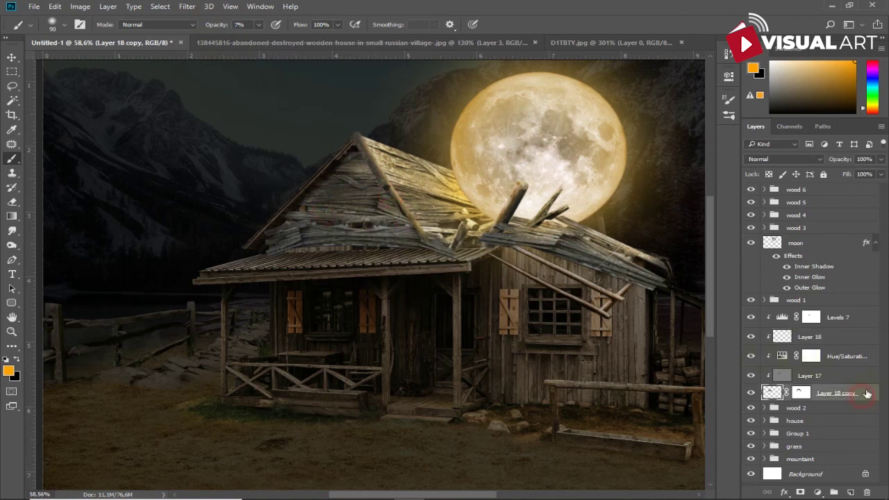
shift+click(853, 320)
Step: Group the selected roof layers and name the group 'wood 7'
key(ctrl+g)
double_click(797, 313)
text(wood)
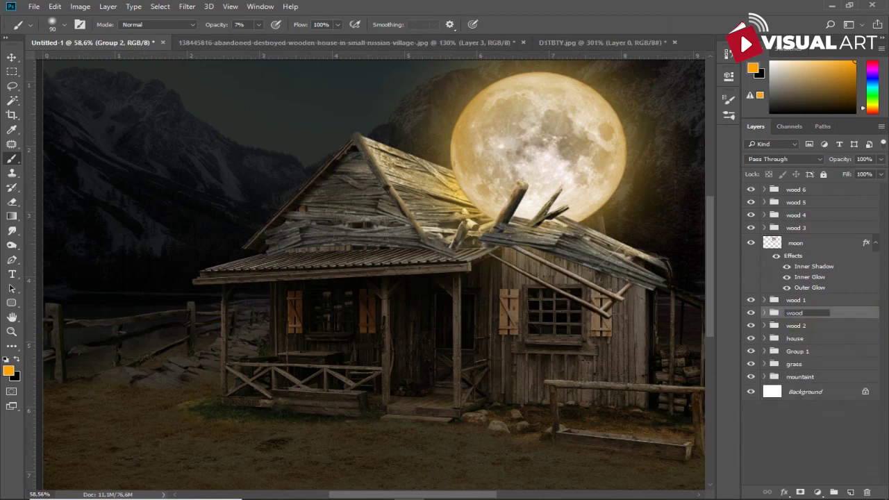
text( 7)
key(Return)
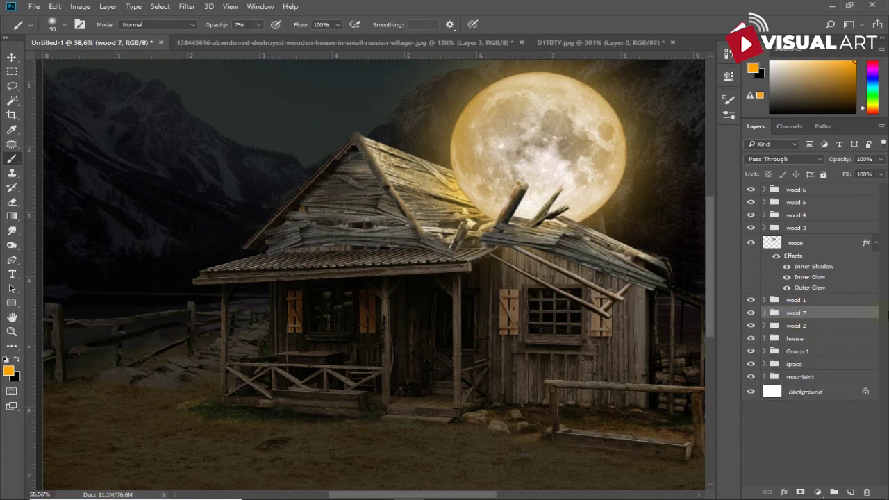
Step: Add Layer 19 in Overlay mode and scale its orange glow spot up about 160%
click(796, 325)
click(850, 492)
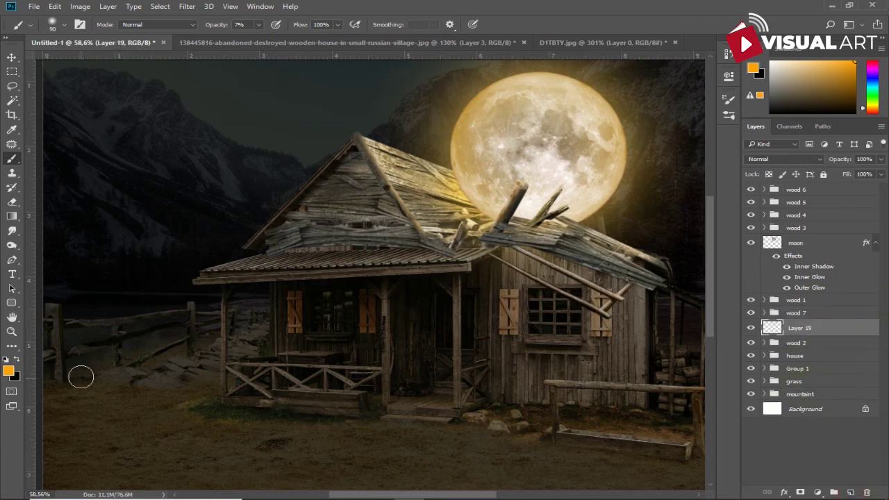
key(0)
key(bracketright)
key(bracketright)
key(bracketright)
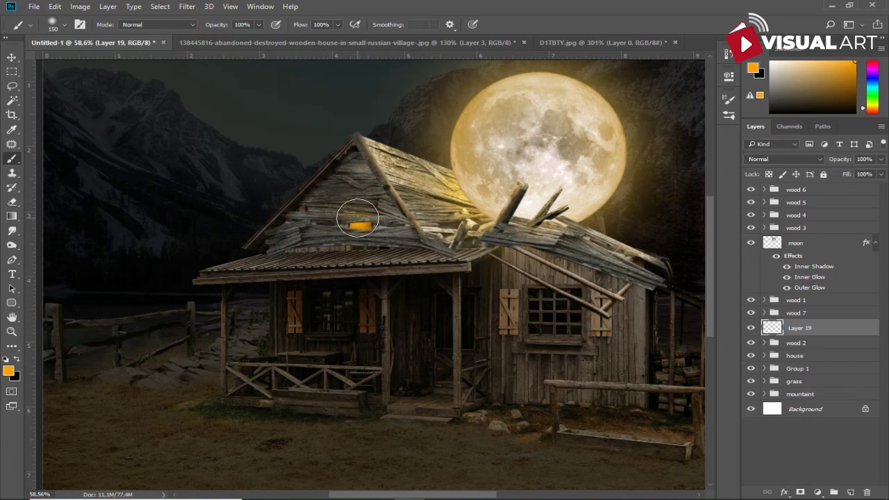
click(764, 160)
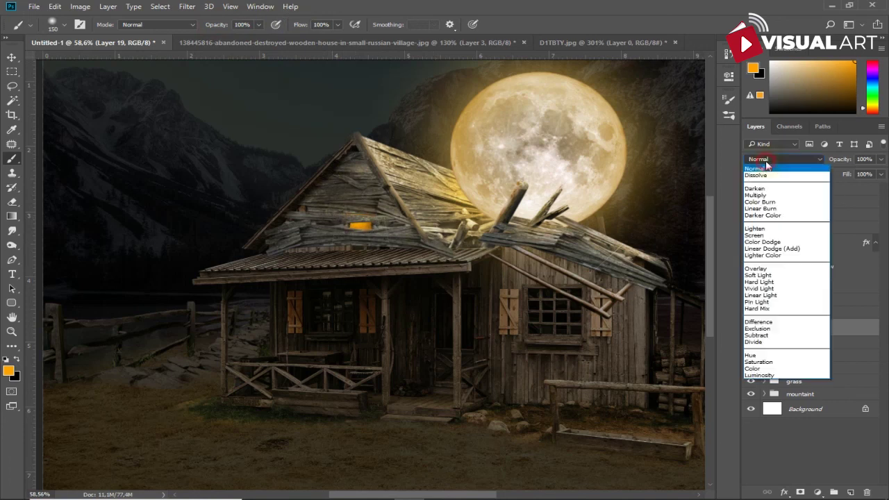
click(750, 272)
key(ctrl+t)
drag(404, 180, 429, 164)
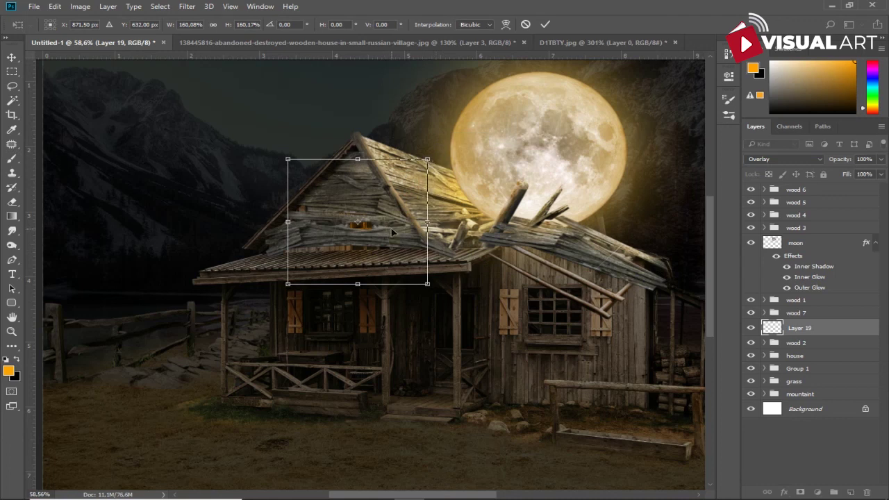
key(b)
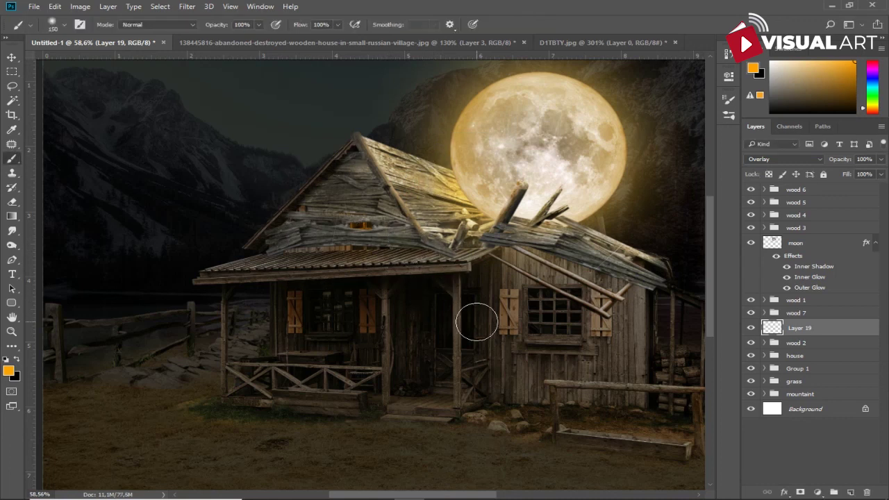
Step: Duplicate the glow as enlarged Screen copies at 55% opacity, one placed above wood 7
key(ctrl+j)
click(777, 159)
click(764, 239)
key(ctrl+t)
drag(427, 159, 440, 145)
key(Return)
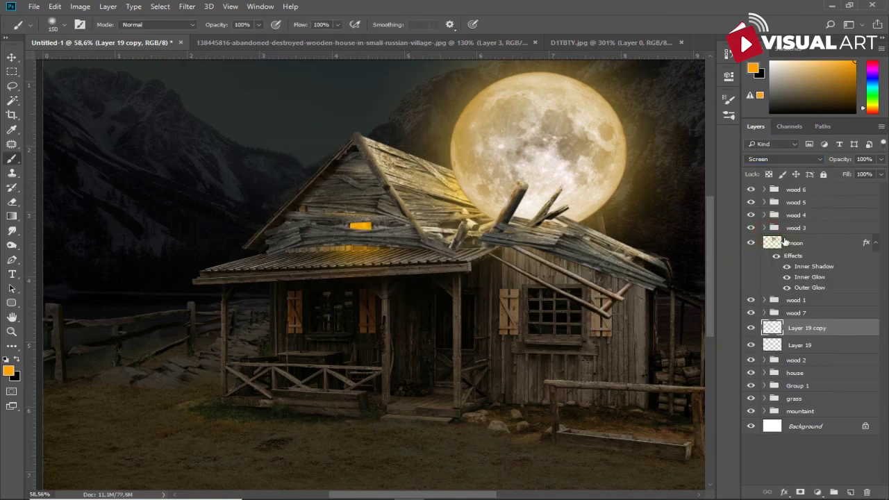
drag(835, 159, 809, 160)
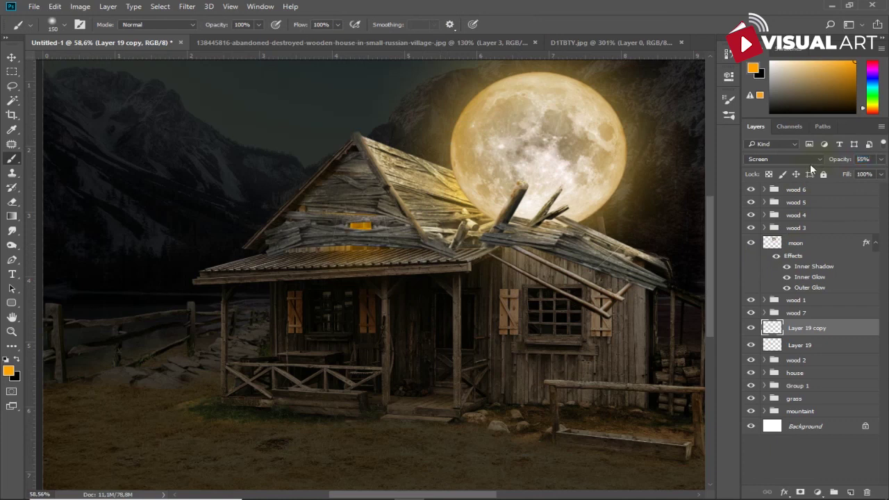
key(ctrl+j)
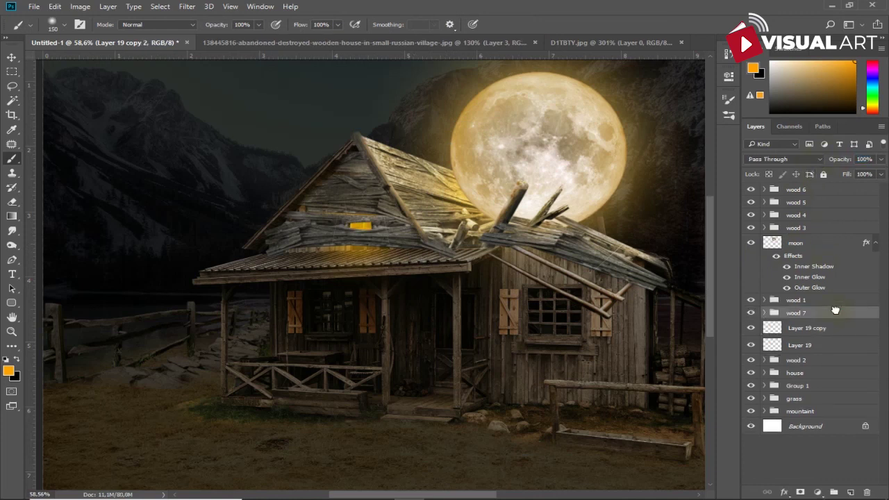
drag(835, 329, 828, 310)
drag(838, 162, 814, 164)
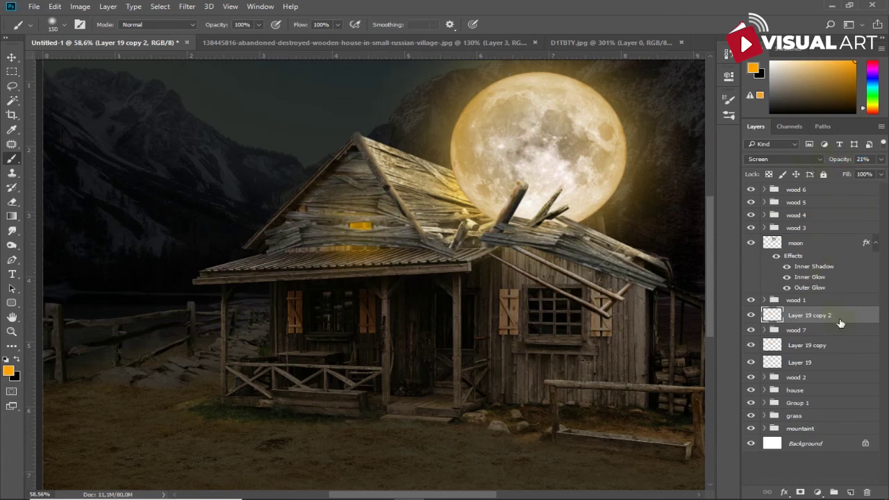
Step: Group Layer 19 and its copy as 'light under' and rename Layer 19 copy 2 to 'light'
click(815, 345)
shift+click(819, 362)
key(ctrl+g)
double_click(799, 343)
text(light und)
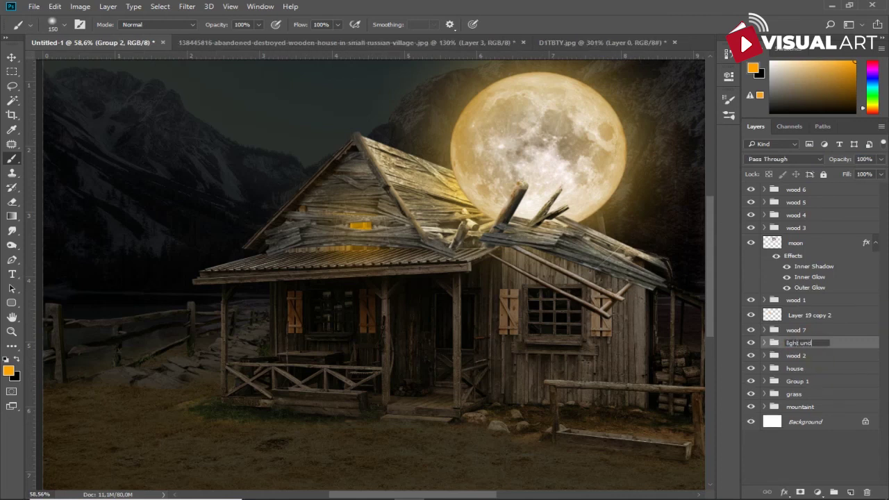
text(er)
key(Return)
click(819, 317)
double_click(809, 315)
text(ligh)
key(Return)
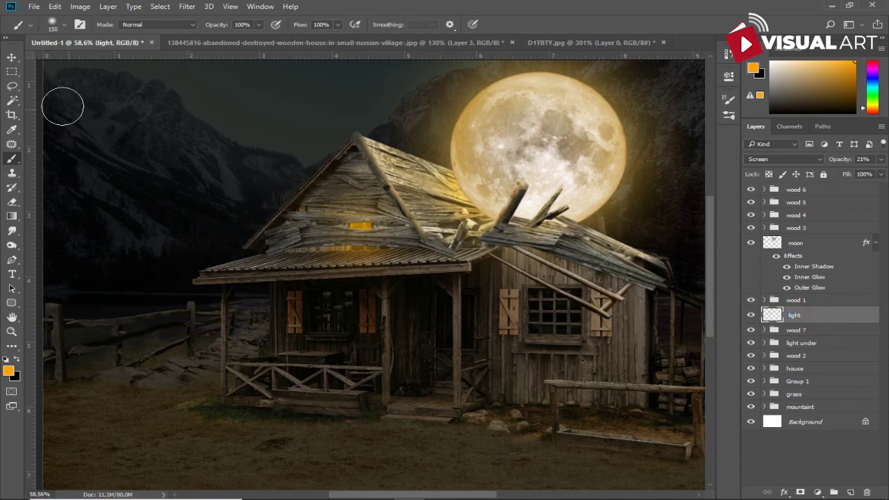
click(9, 56)
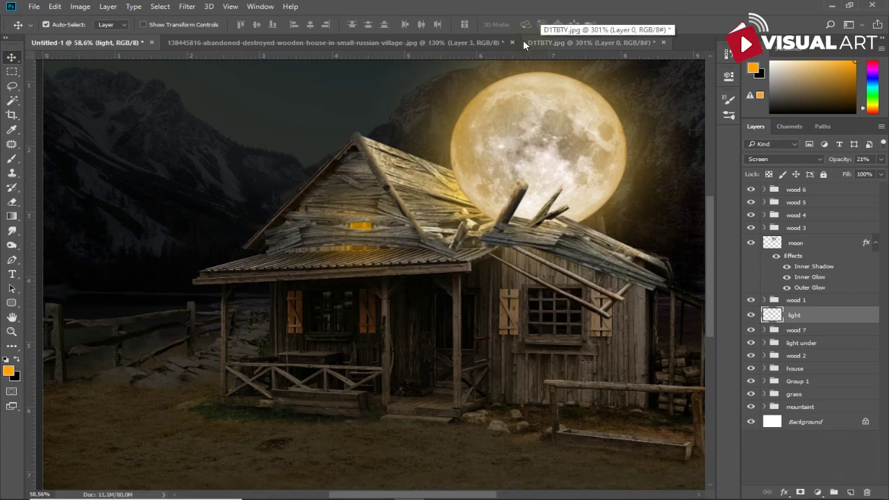
Step: Look over the ruined wooden-house photo, then glance at the D1TBTY.jpg source photo
click(497, 42)
scroll(525, 370, down, 2)
scroll(529, 355, down, 2)
scroll(534, 343, down, 2)
drag(533, 343, 505, 286)
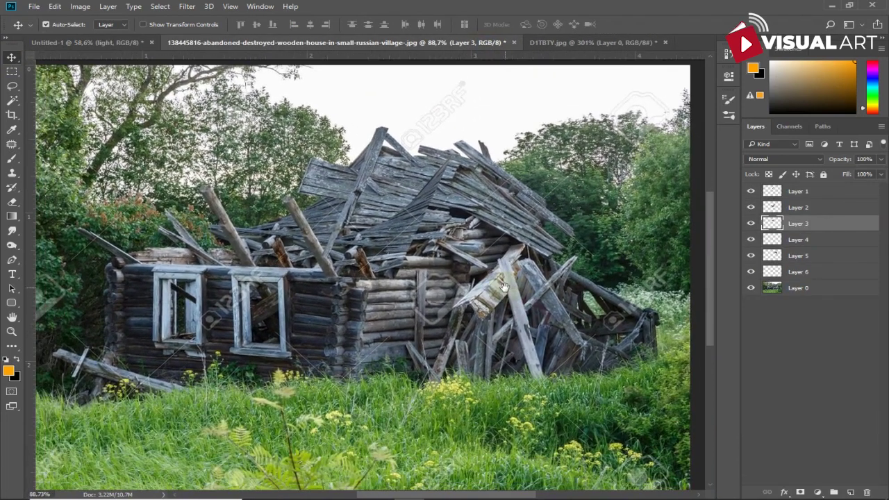
click(591, 42)
scroll(546, 199, down, 1)
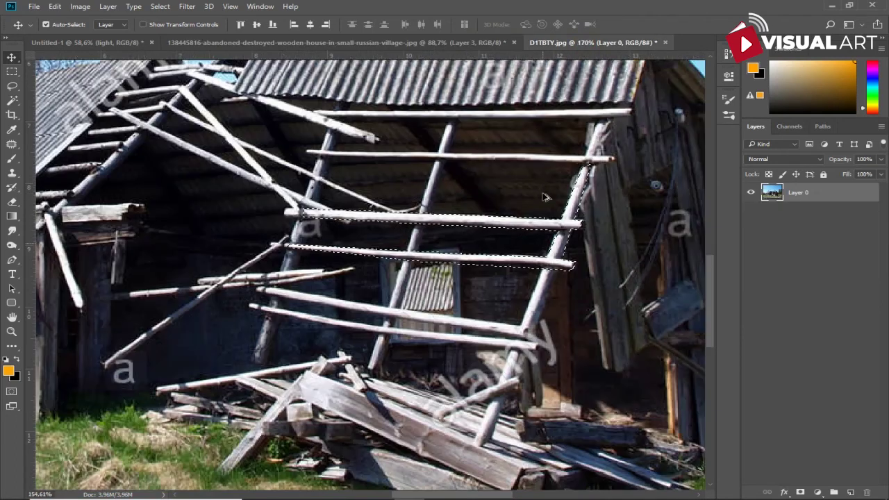
scroll(625, 201, down, 2)
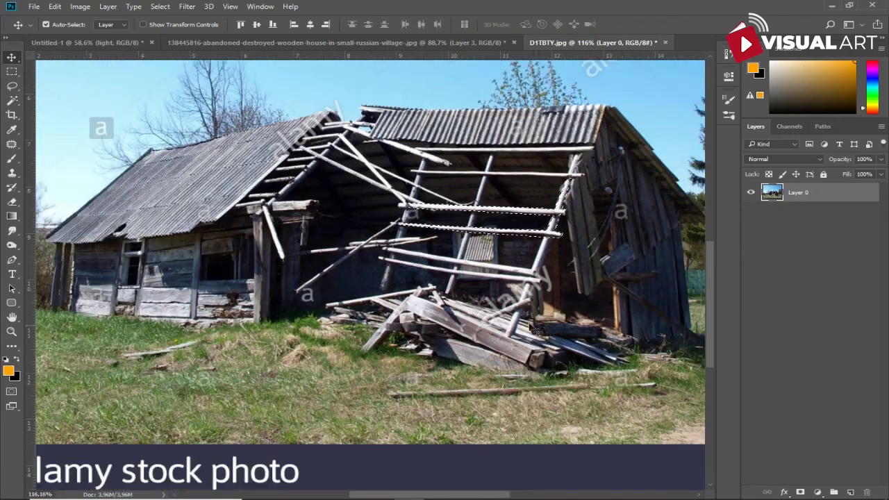
Step: Zoom and pan the ruined-house photo to bring the collapsed wall and beams into view
click(334, 42)
scroll(461, 315, up, 1)
scroll(460, 315, up, 1)
drag(251, 267, 466, 262)
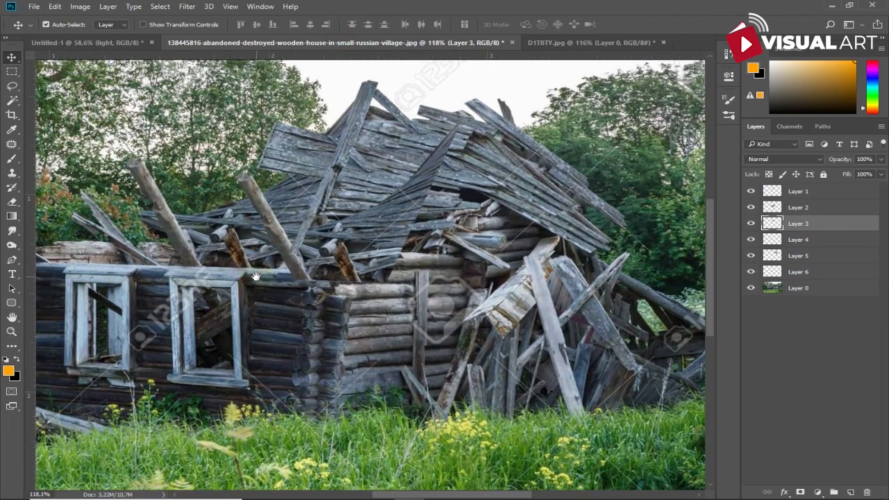
scroll(417, 264, down, 1)
scroll(466, 262, down, 1)
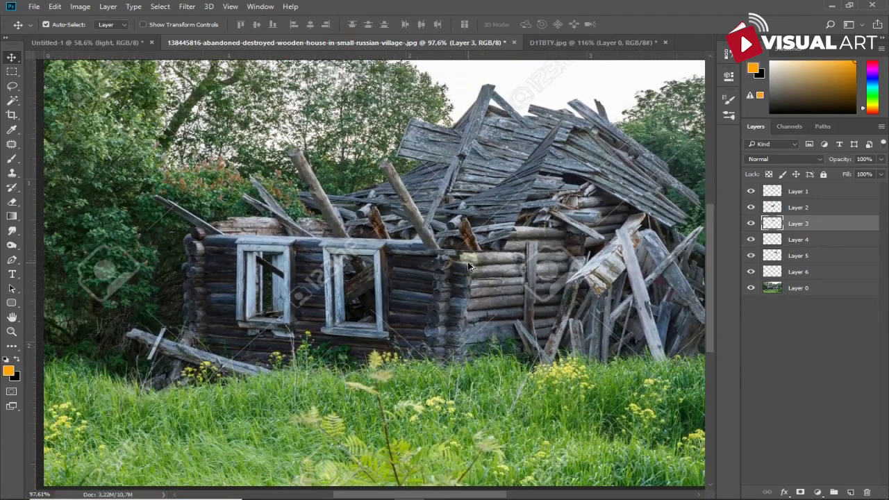
scroll(475, 270, down, 1)
scroll(484, 274, down, 1)
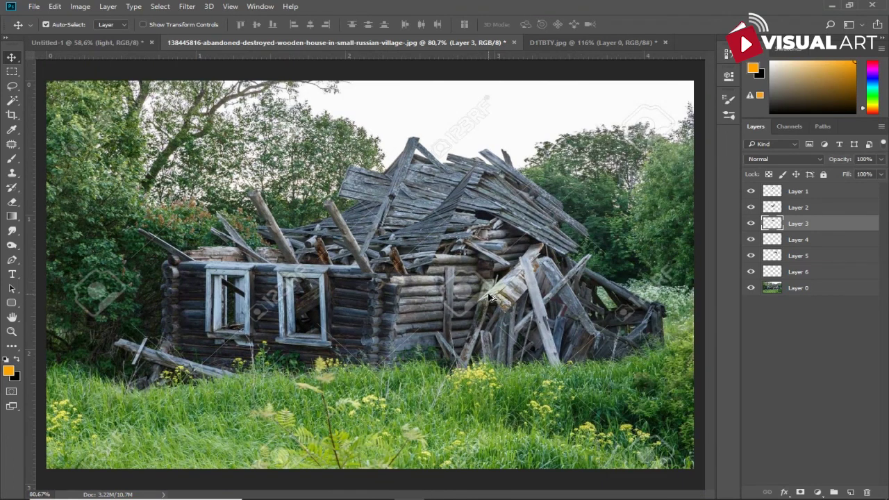
scroll(489, 297, up, 1)
scroll(490, 300, up, 1)
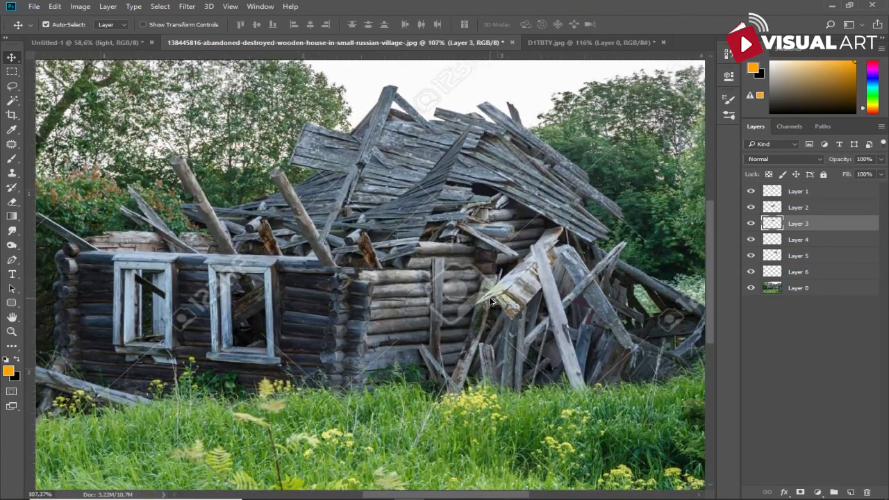
scroll(491, 300, up, 1)
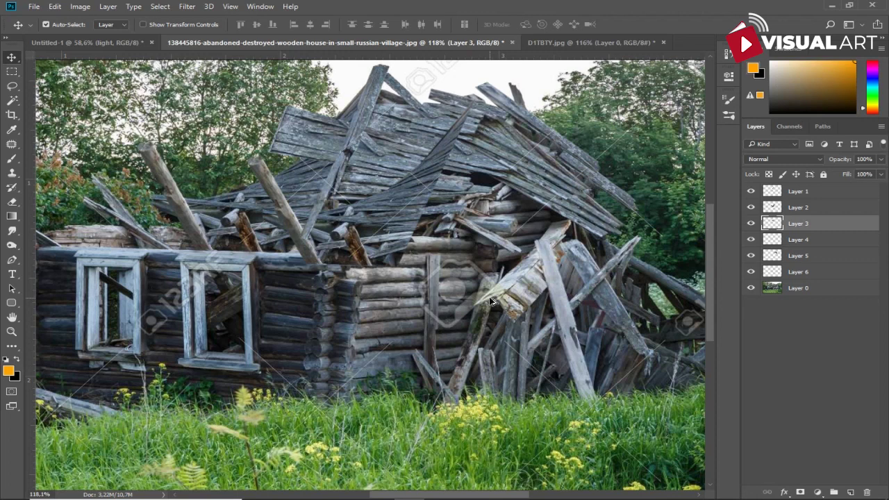
drag(556, 295, 507, 234)
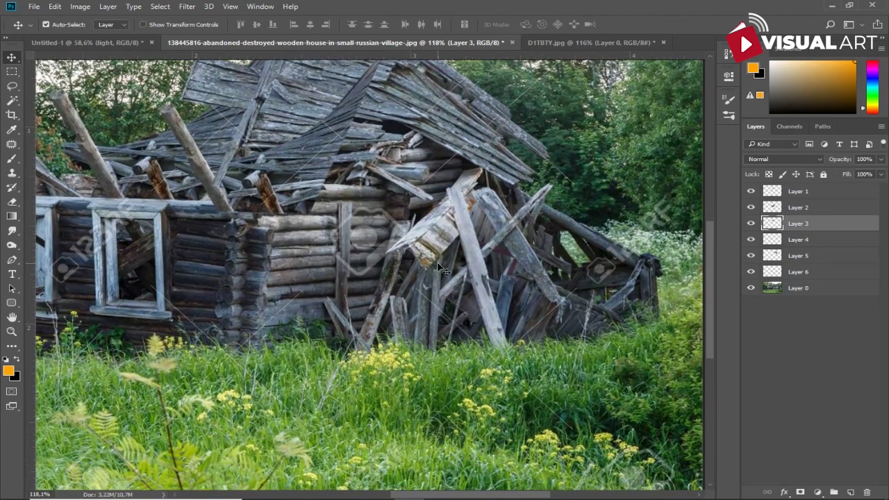
scroll(380, 265, down, 1)
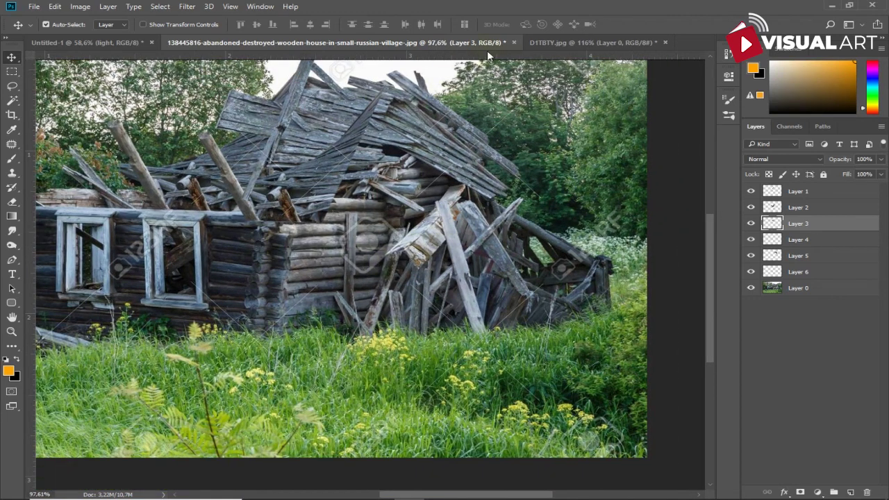
Step: Check D1TBTY.jpg again, then return to the collapsed village house photo and adjust the zoom
click(552, 42)
scroll(548, 295, down, 1)
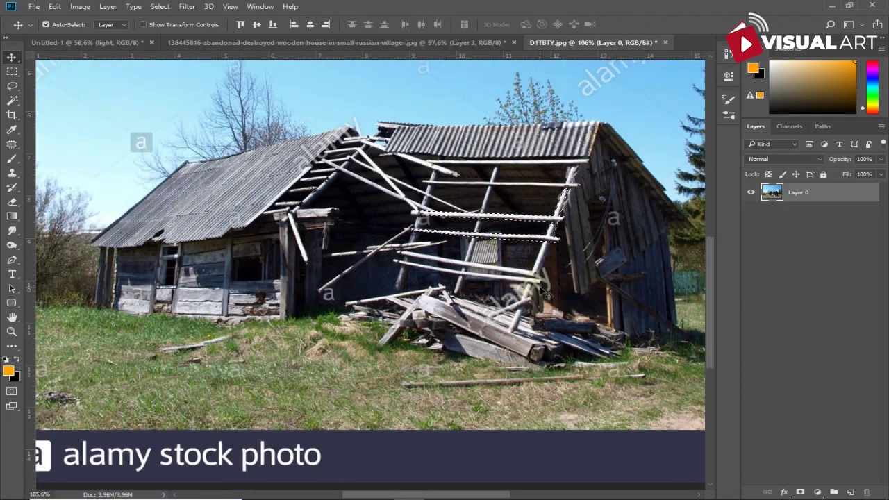
mouse_move(548, 295)
mouse_down()
mouse_move(480, 278)
mouse_move(463, 241)
mouse_up()
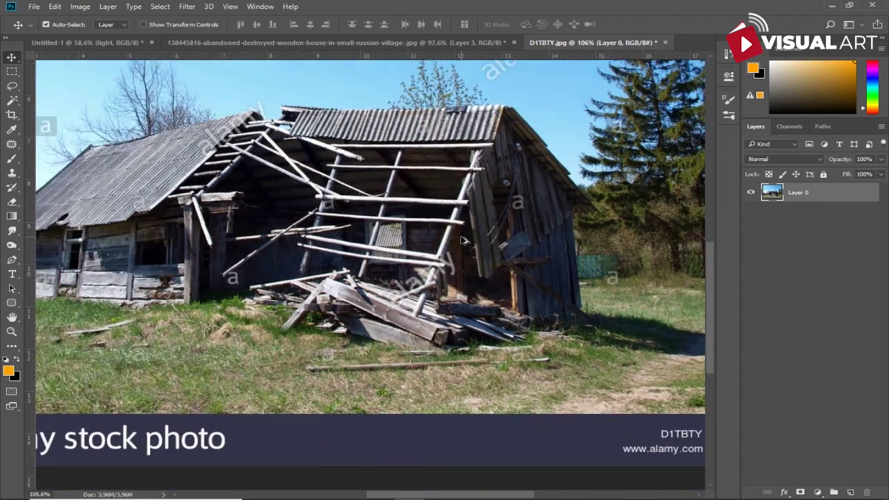
click(372, 42)
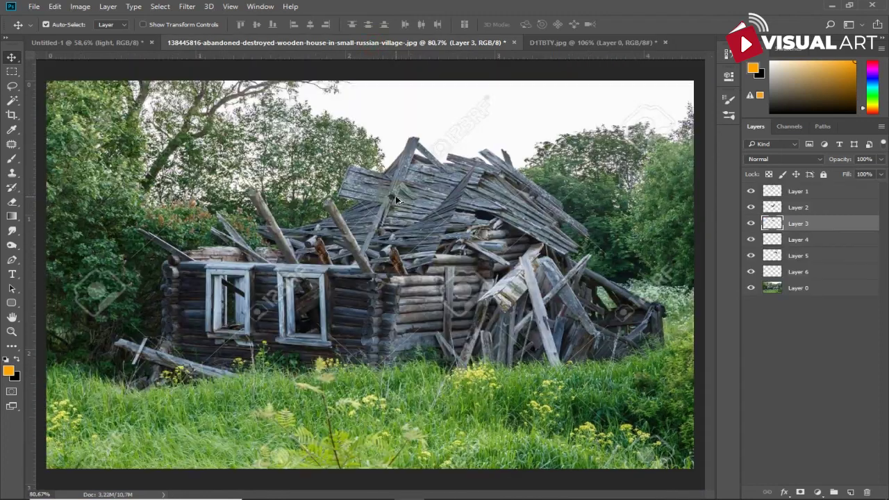
scroll(500, 311, up, 2)
scroll(500, 310, up, 2)
scroll(500, 310, up, 2)
scroll(500, 310, up, 2)
scroll(502, 311, down, 3)
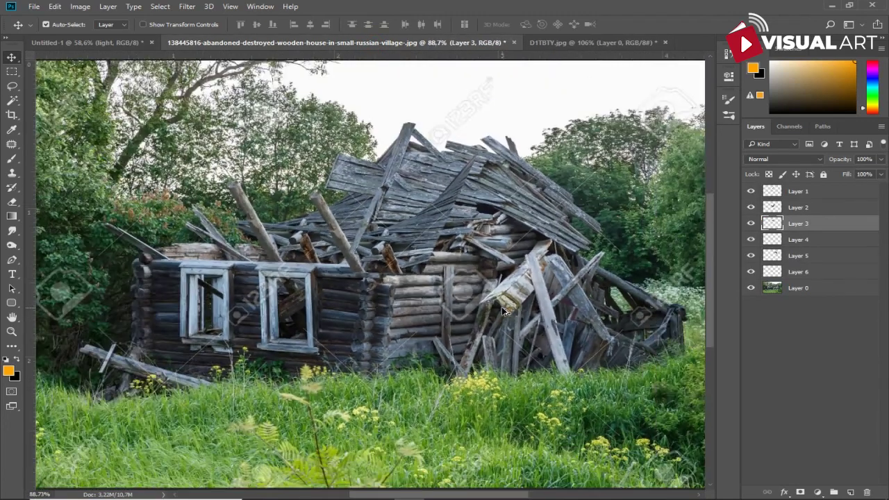
scroll(505, 311, down, 1)
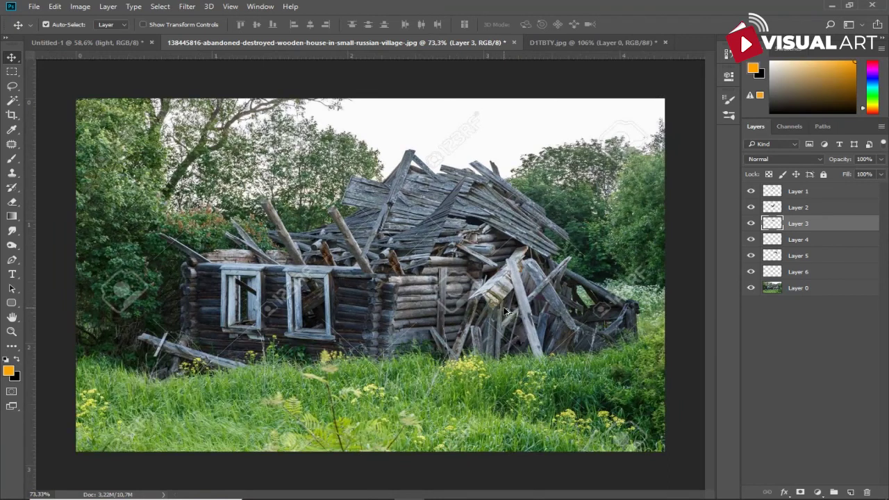
Step: Trace a closed Pen outline around the horizontal log in the village photo
drag(431, 238, 425, 261)
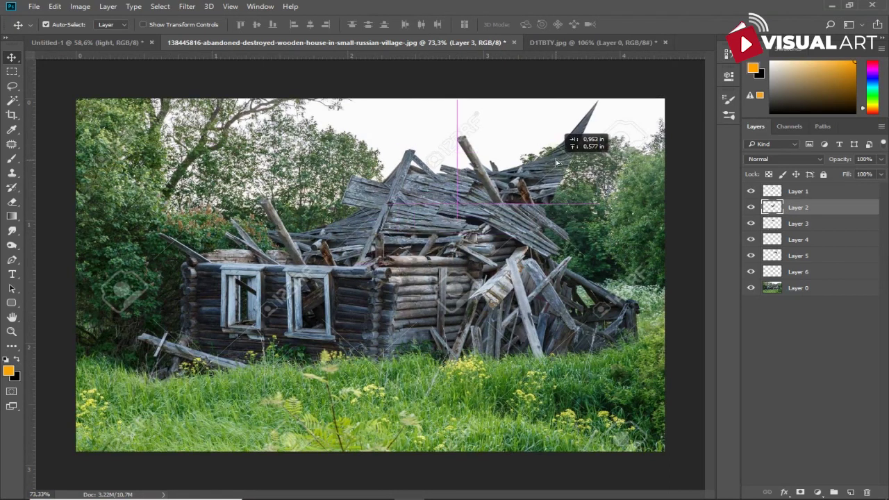
scroll(425, 261, up, 2)
scroll(425, 261, up, 2)
key(p)
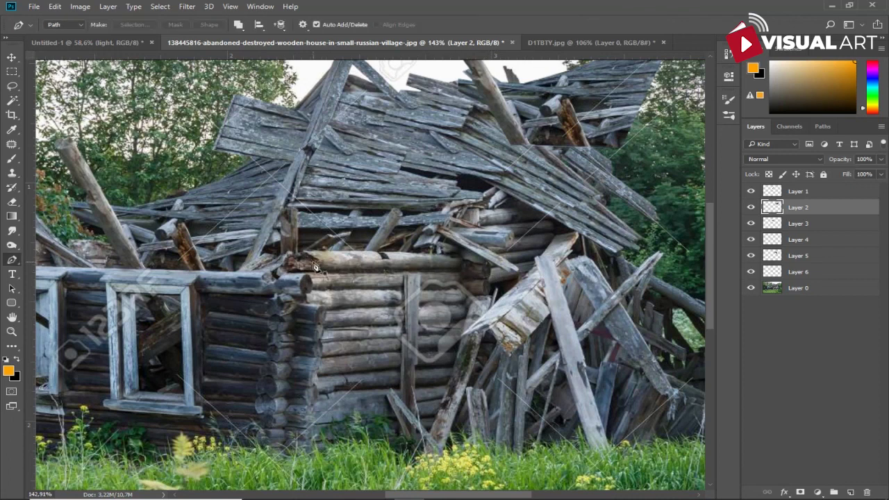
click(306, 256)
click(286, 266)
click(460, 270)
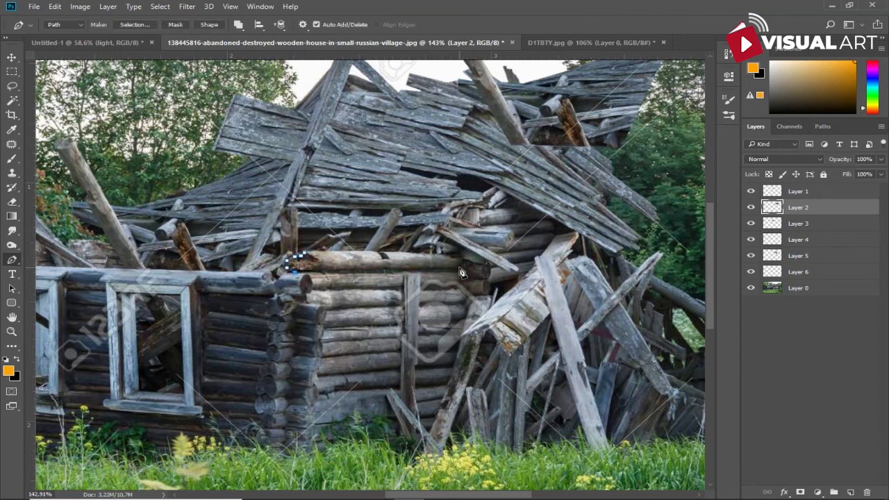
click(463, 261)
click(293, 256)
Step: Make the log outline a selection on Layer 0 and drag it into the night house composition
click(804, 286)
key(ctrl+Return)
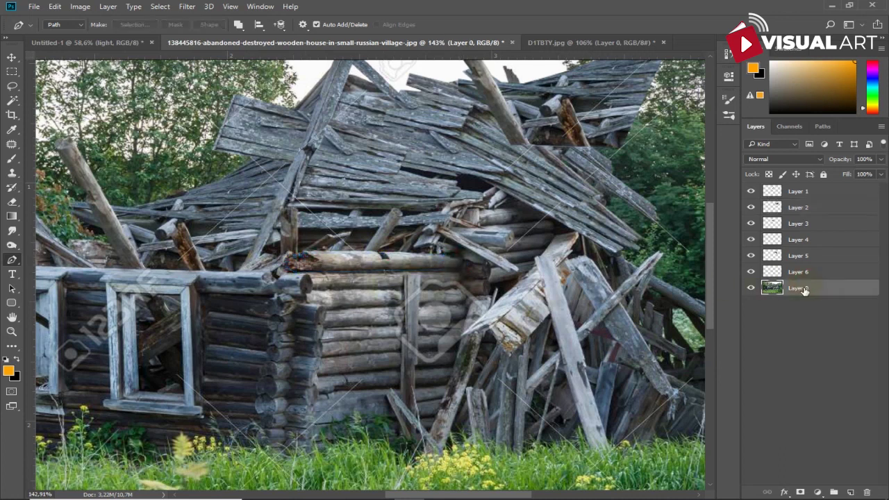
key(v)
drag(386, 259, 318, 232)
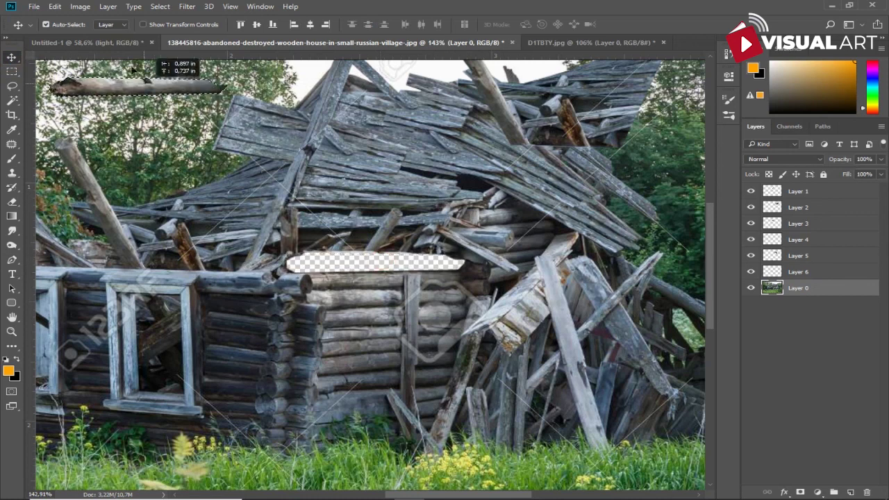
Step: Flip the pasted log horizontally, then scale and fit it over the roof gap
key(ctrl+t)
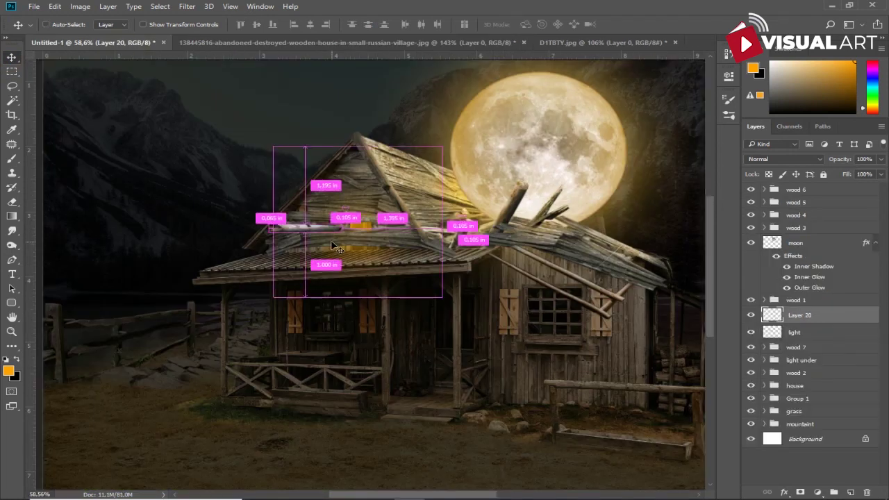
right_click(320, 232)
click(332, 397)
mouse_move(341, 229)
mouse_down()
mouse_move(409, 234)
mouse_move(422, 247)
mouse_up()
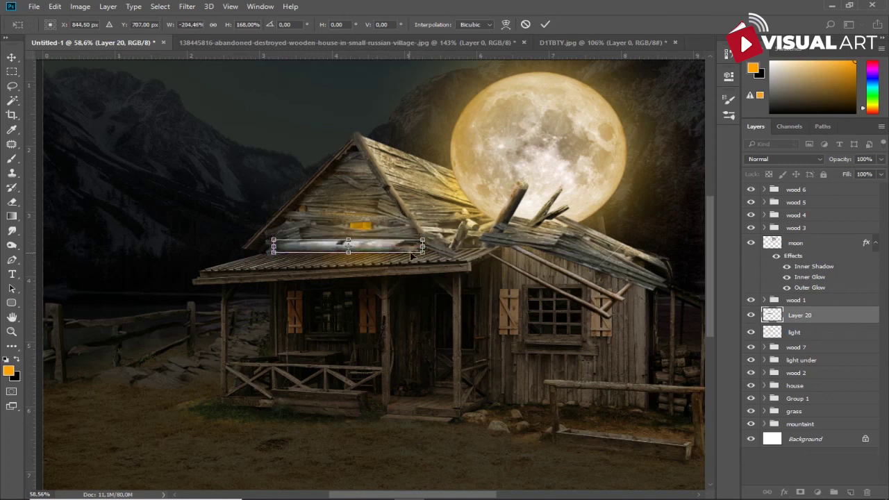
mouse_move(422, 248)
mouse_down()
mouse_move(375, 248)
mouse_move(415, 247)
mouse_up()
key(Return)
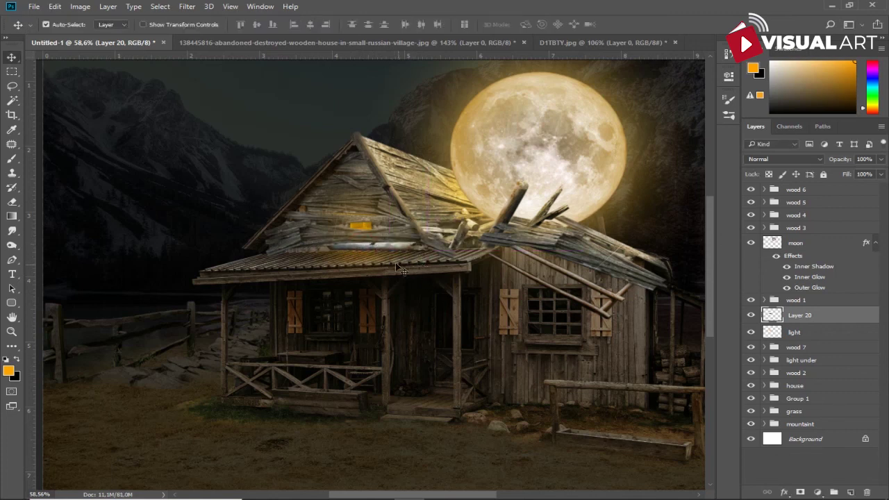
Step: Duplicate the log, slide the copy left along the roof and give it a mask
drag(374, 254, 312, 255)
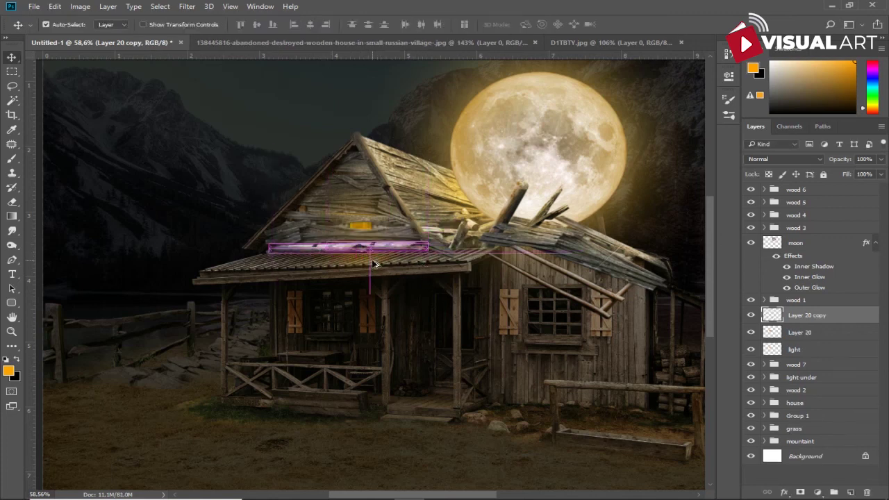
click(800, 492)
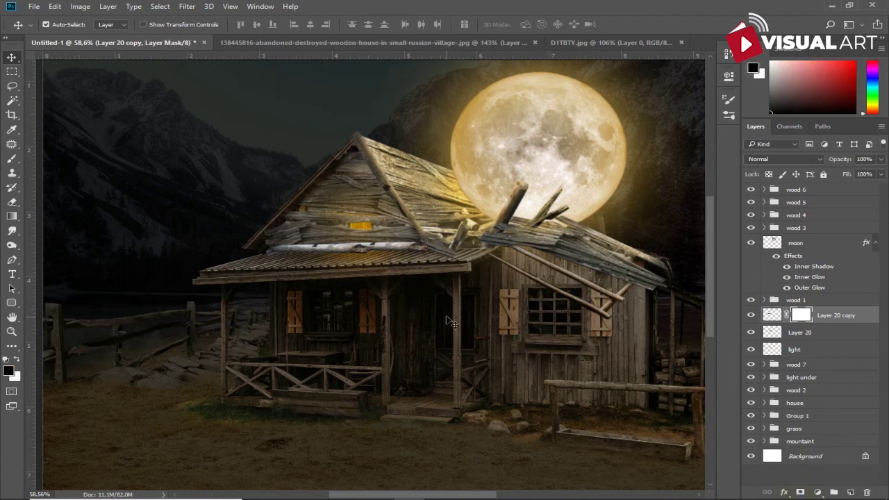
key(b)
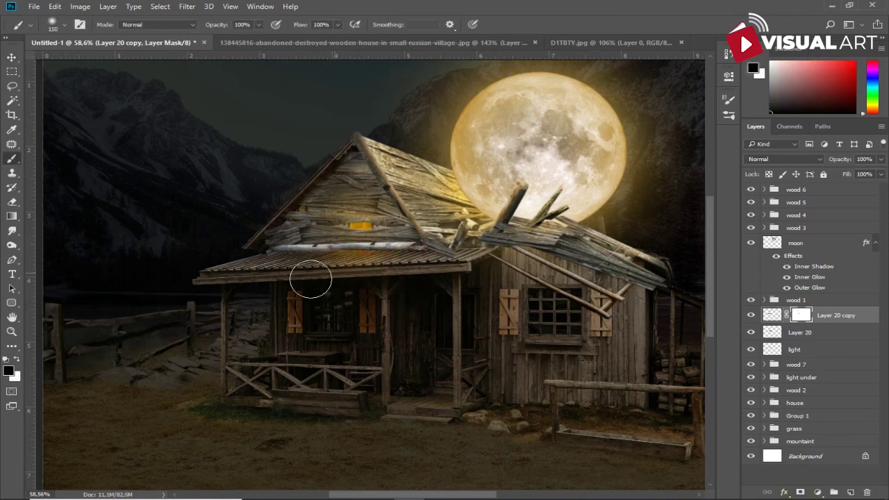
Step: Skew the original log's lower-left corner downward to match the roof edge
click(797, 332)
key(ctrl+t)
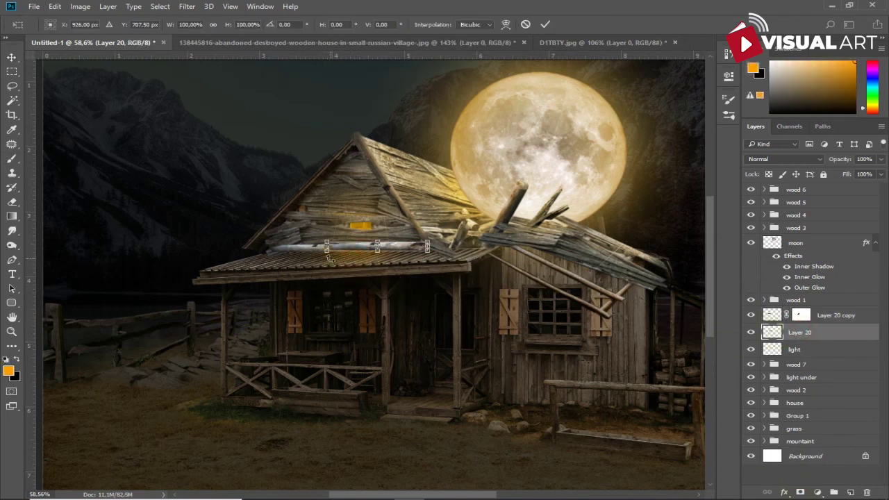
scroll(330, 257, up, 3)
scroll(328, 250, up, 1)
drag(319, 248, 315, 250)
key(Return)
Step: Target the duplicate log's mask with a white brush at size 45
scroll(438, 253, down, 1)
scroll(448, 258, down, 1)
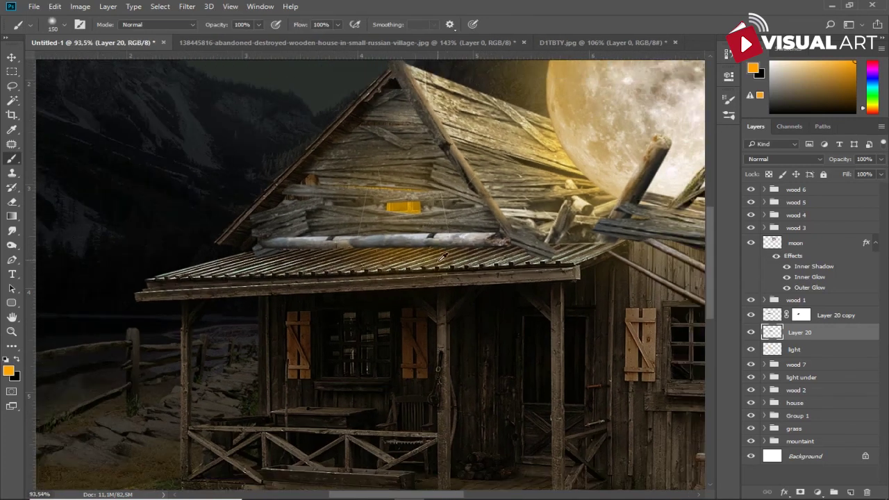
scroll(458, 266, down, 1)
scroll(459, 266, down, 1)
click(800, 314)
click(16, 359)
key(bracketleft)
key(bracketleft)
key(bracketleft)
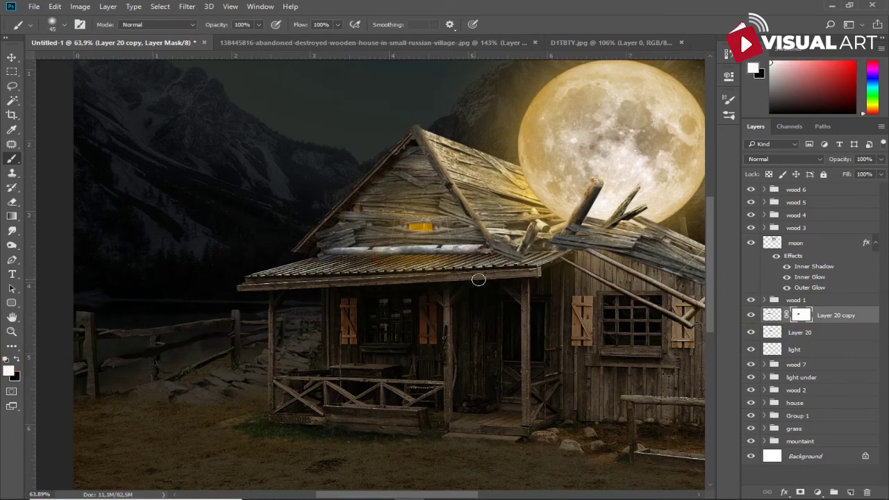
Step: Merge both log layers and darken them with a clipped Levels adjustment, output white at 104
shift+click(823, 333)
right_click(827, 337)
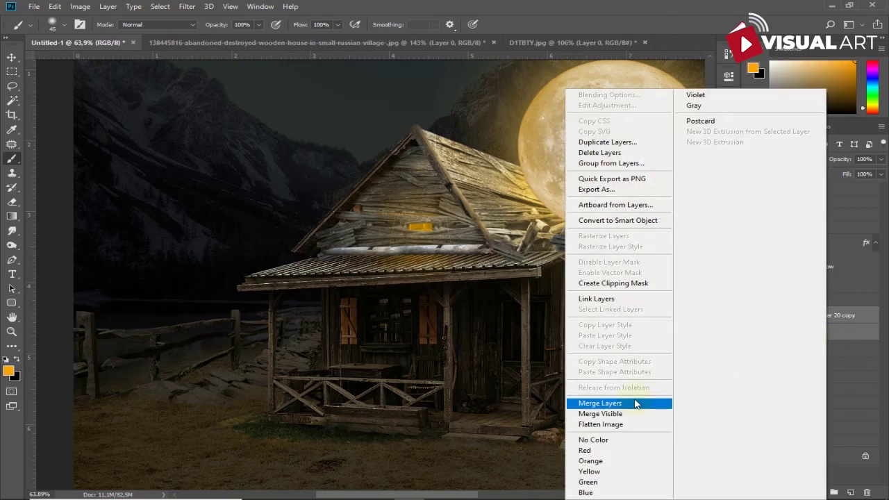
click(580, 403)
click(818, 492)
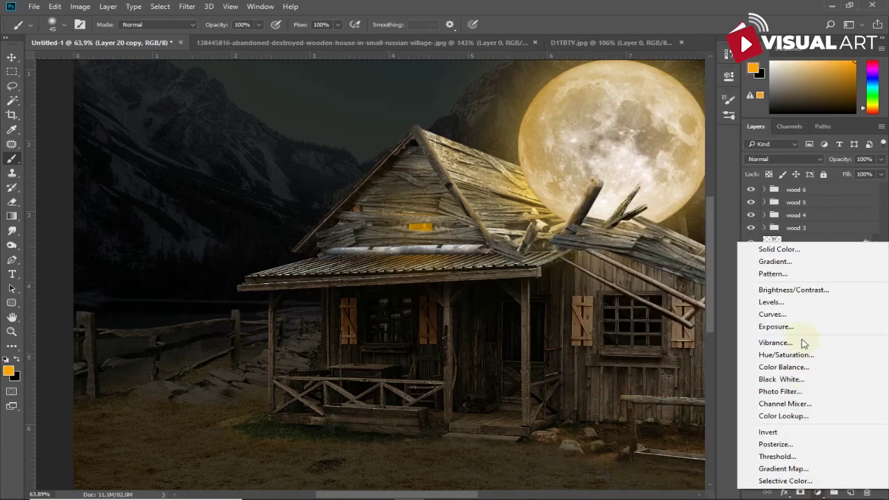
click(782, 302)
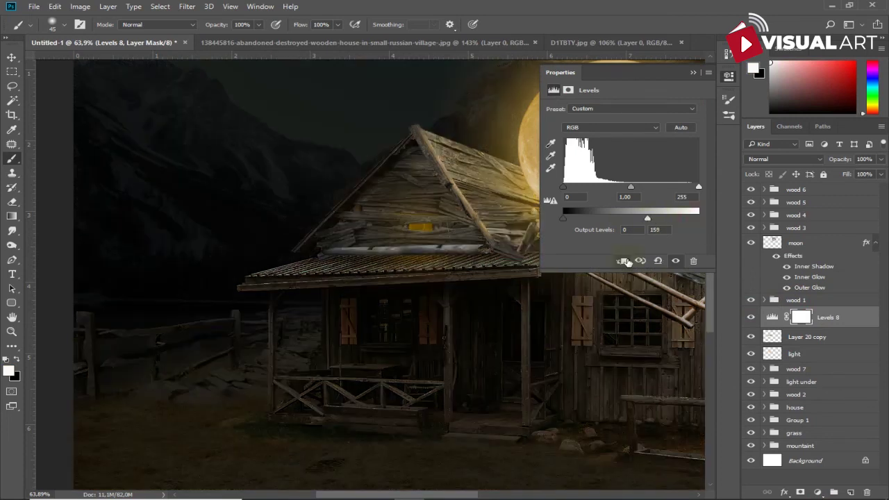
click(623, 260)
drag(648, 220, 634, 220)
Step: Paint black on the Levels mask along the wall under the roof, brush opacity 53%
click(810, 317)
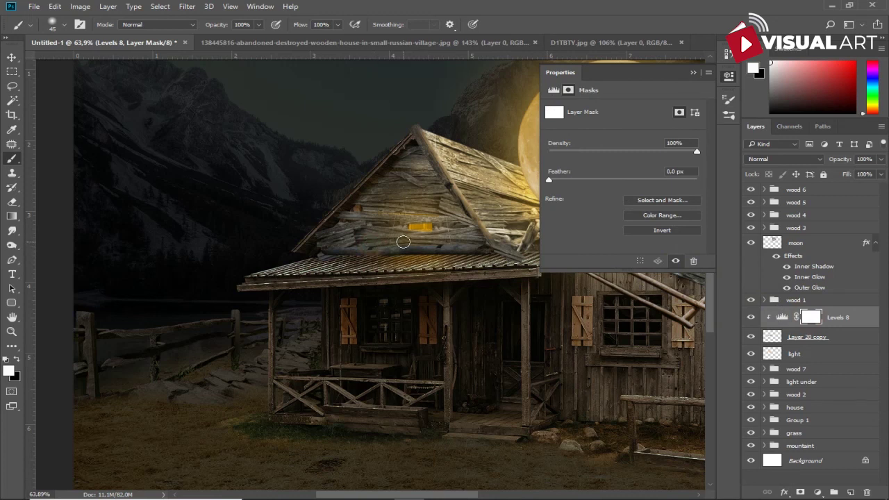
key(x)
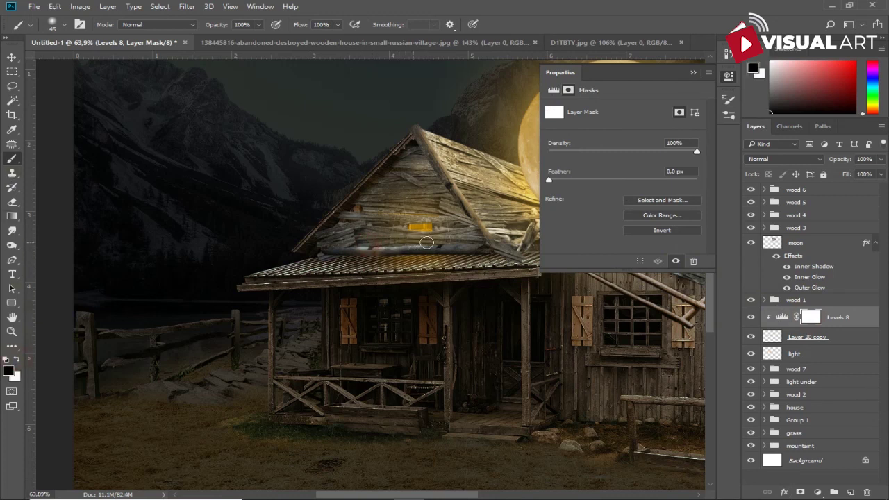
drag(375, 243, 528, 241)
key(5)
key(3)
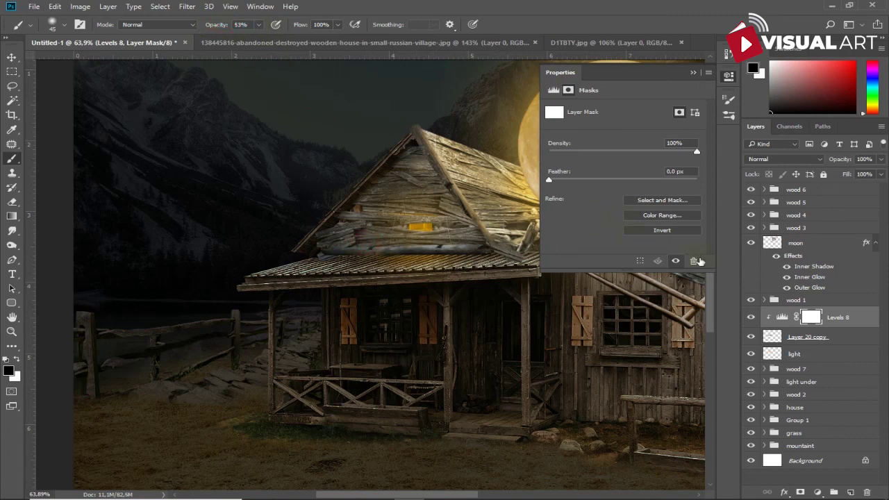
click(814, 337)
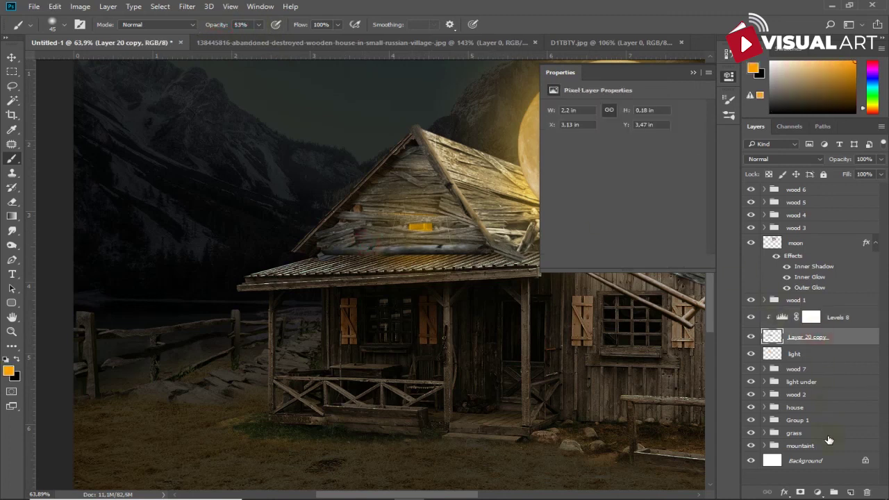
Step: Add a clipped Overlay layer and brush warm orange glow along the roof log at 46% opacity
click(850, 492)
drag(223, 25, 214, 27)
click(784, 159)
click(778, 272)
drag(405, 244, 473, 246)
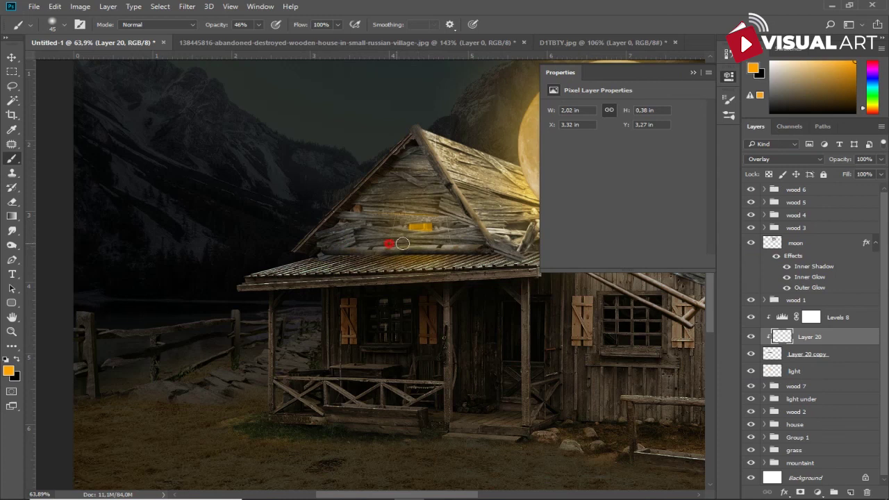
scroll(604, 161, down, 2)
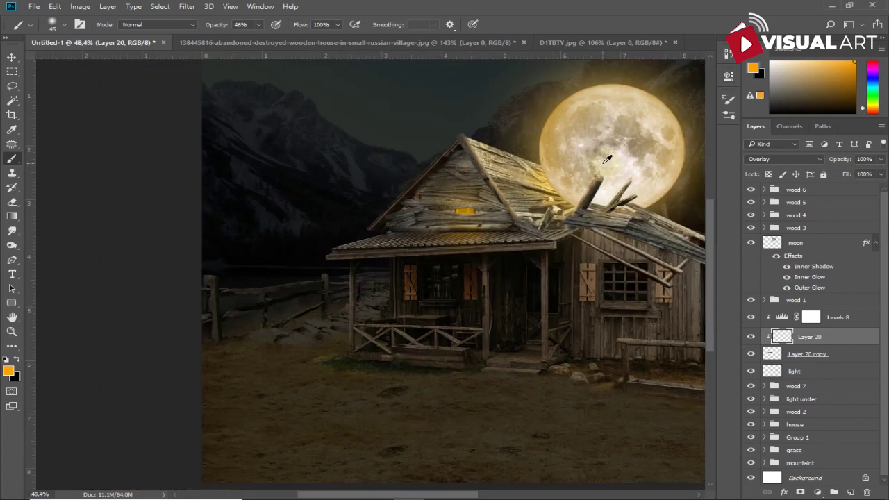
Step: Toggle the light layer to compare, then add a layer mask to the light under group
key(v)
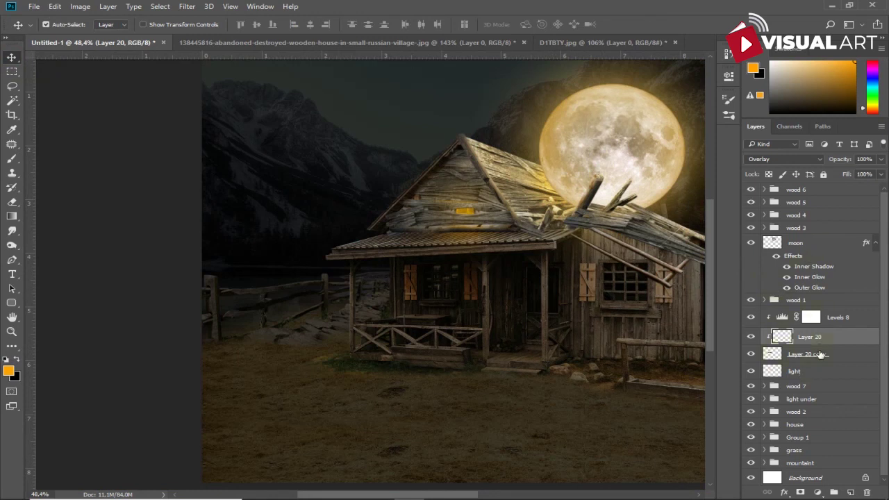
click(819, 371)
click(752, 371)
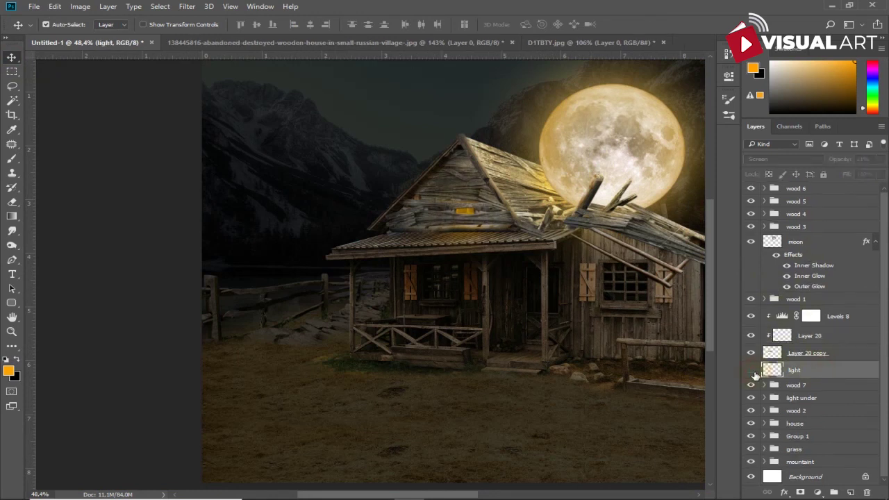
click(811, 401)
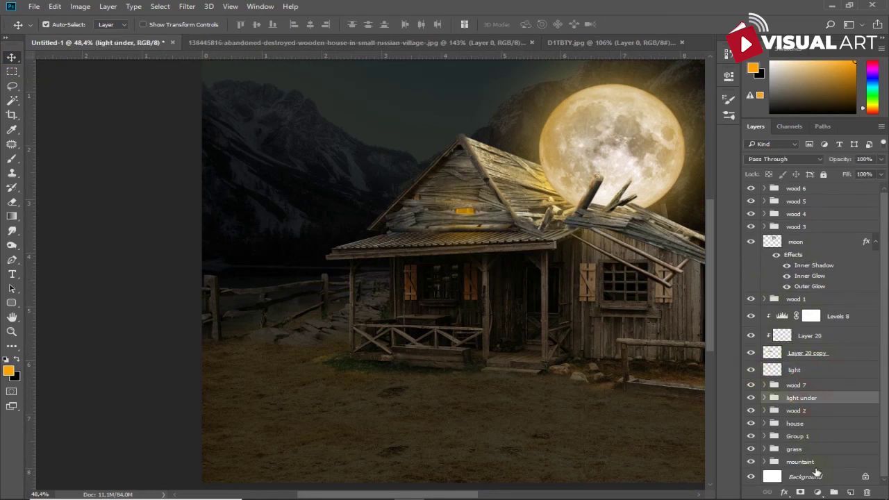
click(801, 492)
key(b)
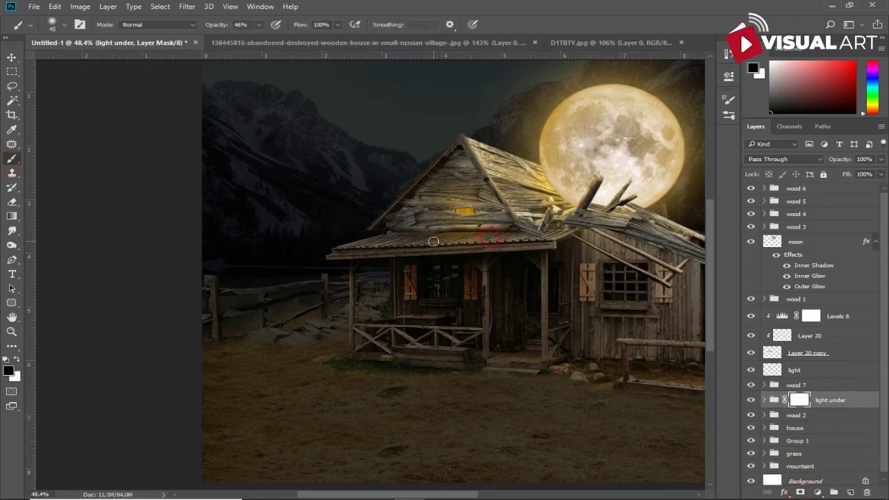
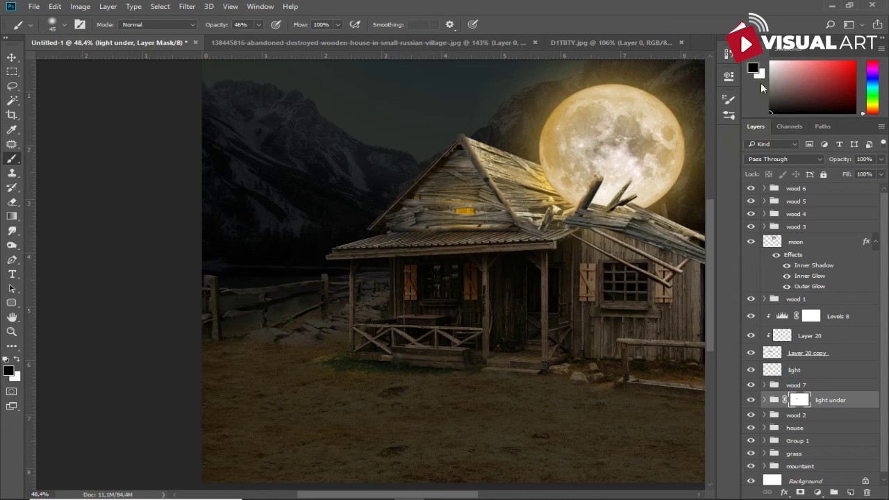
Step: Add a 50% gray Overlay layer above the wooden house photo
scroll(868, 449, down, 1)
click(771, 423)
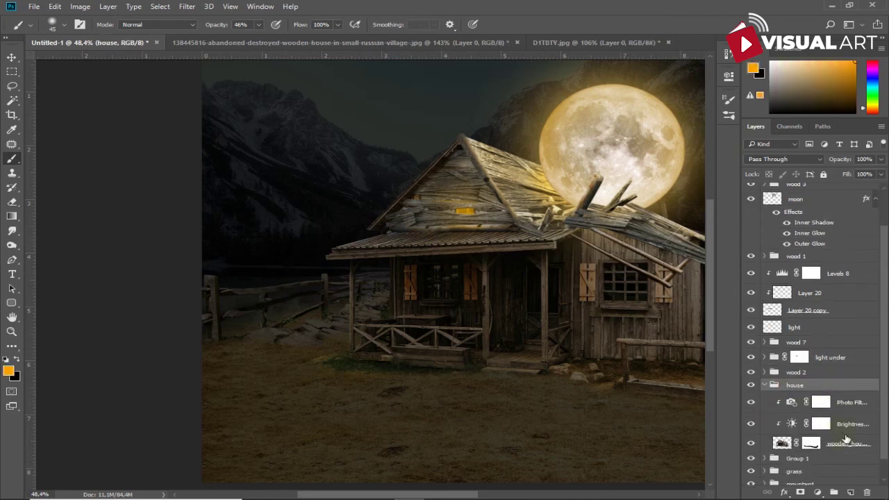
click(845, 443)
click(849, 492)
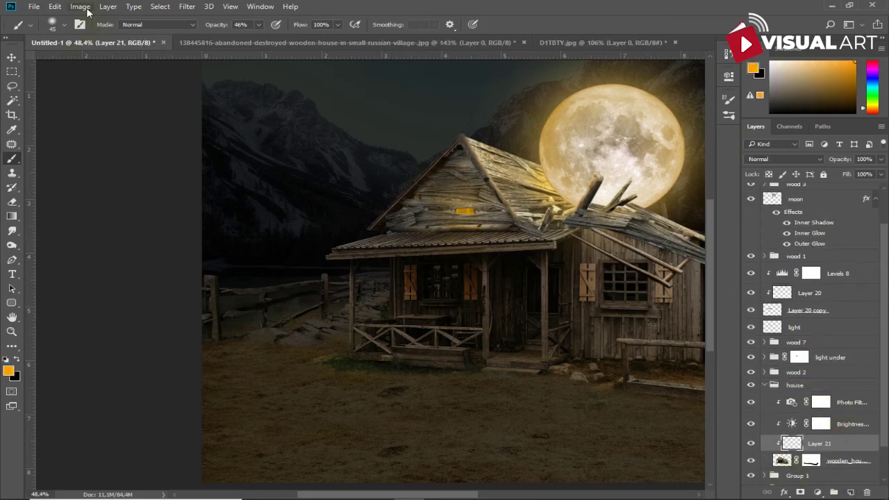
click(55, 7)
click(62, 174)
click(528, 138)
click(785, 159)
click(764, 273)
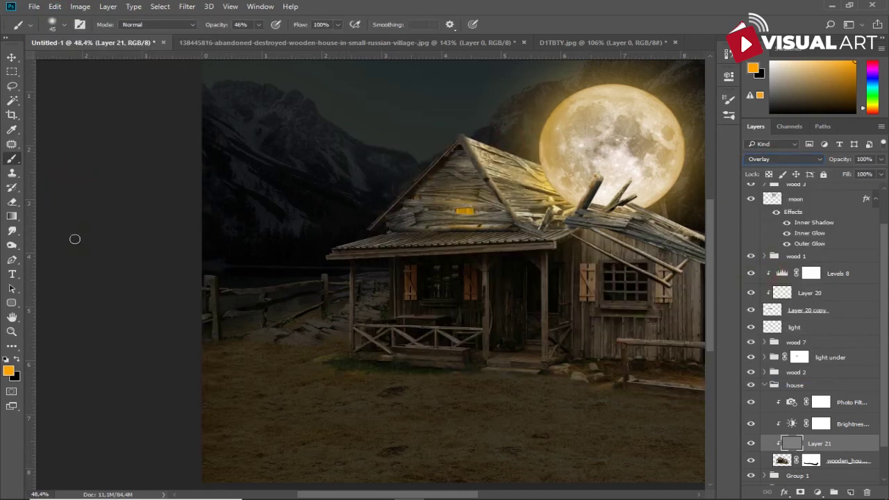
Step: Dodge and burn the house wall and porch roof, raising burn exposure to 73%
click(11, 246)
scroll(580, 299, right, 3)
mouse_move(551, 346)
mouse_down()
mouse_move(482, 340)
mouse_move(528, 335)
mouse_move(378, 352)
mouse_move(396, 354)
mouse_up()
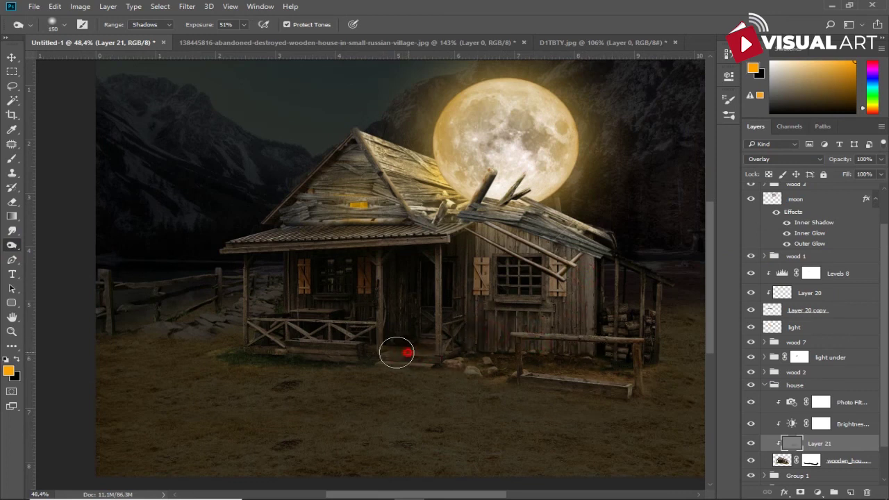
key(7)
key(3)
mouse_move(248, 232)
mouse_down()
mouse_move(203, 244)
mouse_move(395, 248)
mouse_up()
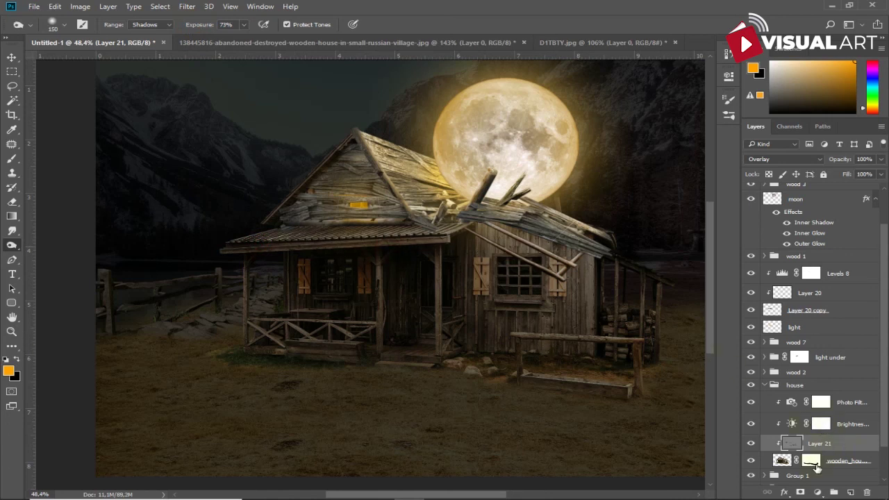
Step: Add a Levels adjustment lowering output white to 203 to darken the house
click(817, 492)
click(796, 303)
drag(698, 219, 679, 219)
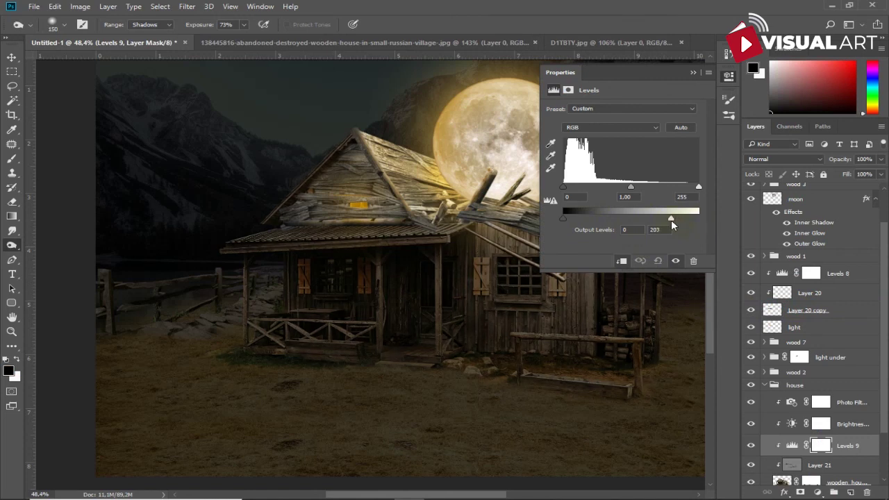
Step: Paint on the Levels 9 mask at the roof edge with a size-90, 63% brush
click(728, 77)
scroll(540, 218, up, 2)
key(b)
drag(384, 218, 419, 216)
drag(222, 26, 234, 27)
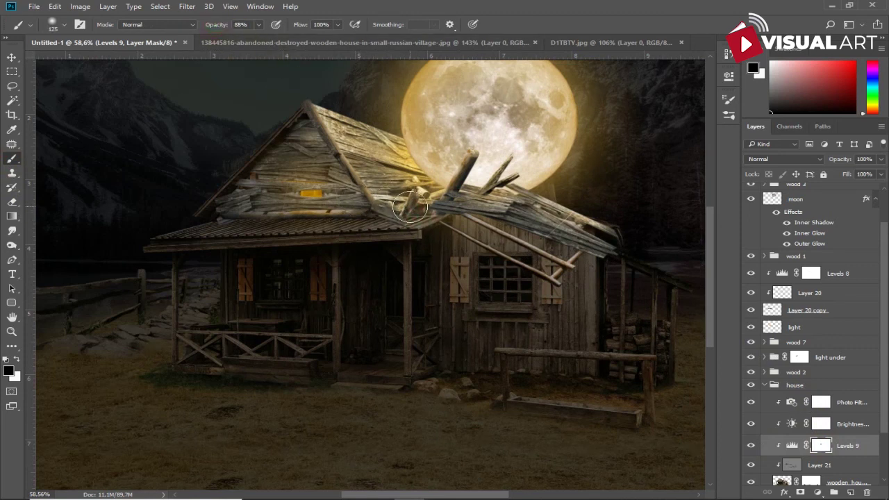
key(bracketleft)
key(bracketleft)
key(bracketleft)
key(bracketright)
click(426, 216)
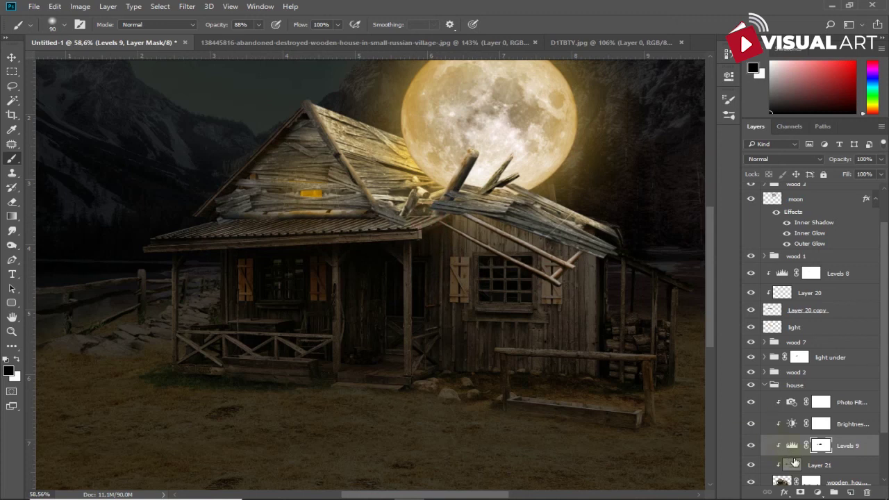
Step: Add an Overlay layer above Levels 9 and test, then undo, a strong orange stroke
click(853, 494)
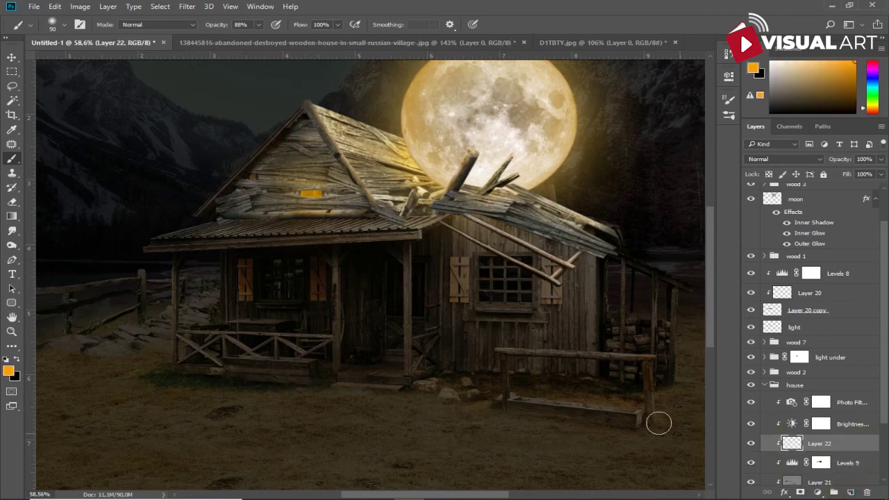
click(787, 159)
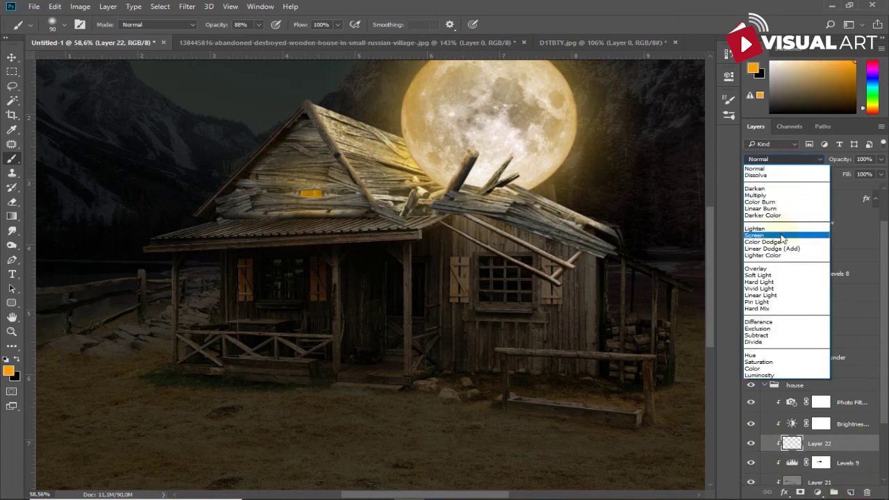
click(783, 270)
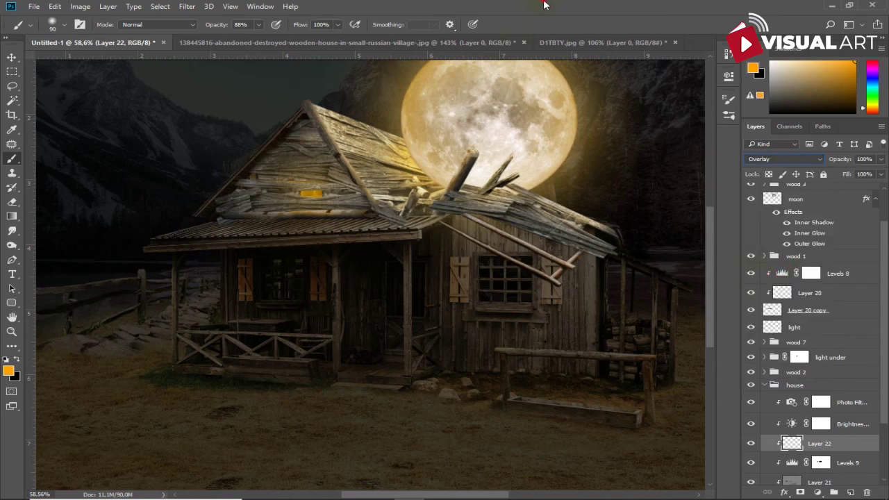
key(bracketright)
key(bracketright)
key(bracketright)
drag(433, 204, 389, 216)
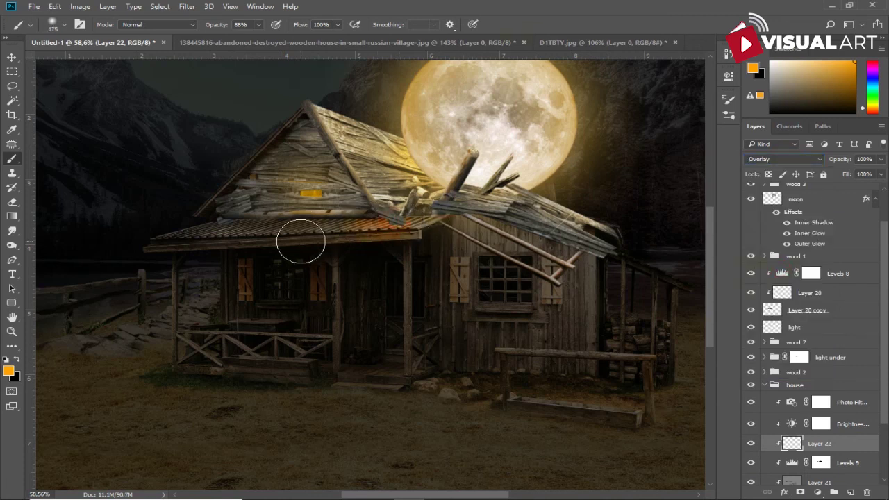
key(ctrl+z)
Step: Paint a faint 15% orange glow under the porch roof, then add Layer 23
key(3)
key(5)
key(1)
key(5)
drag(391, 234, 425, 247)
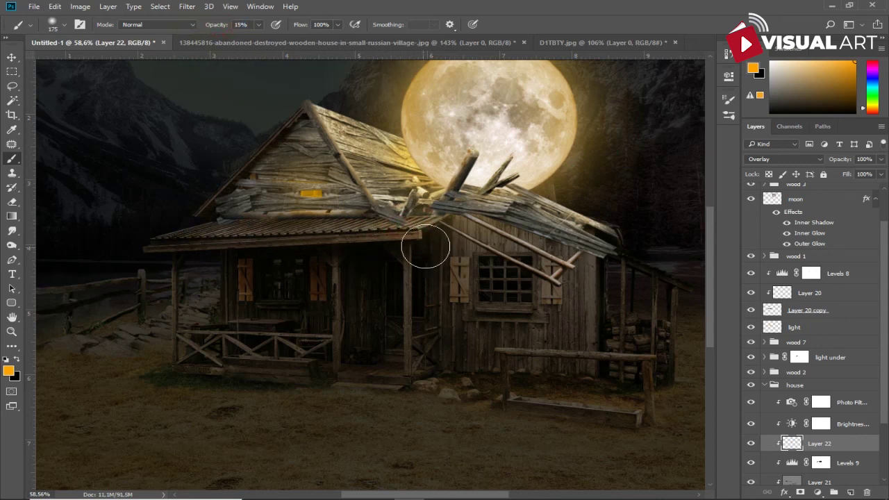
drag(181, 230, 205, 232)
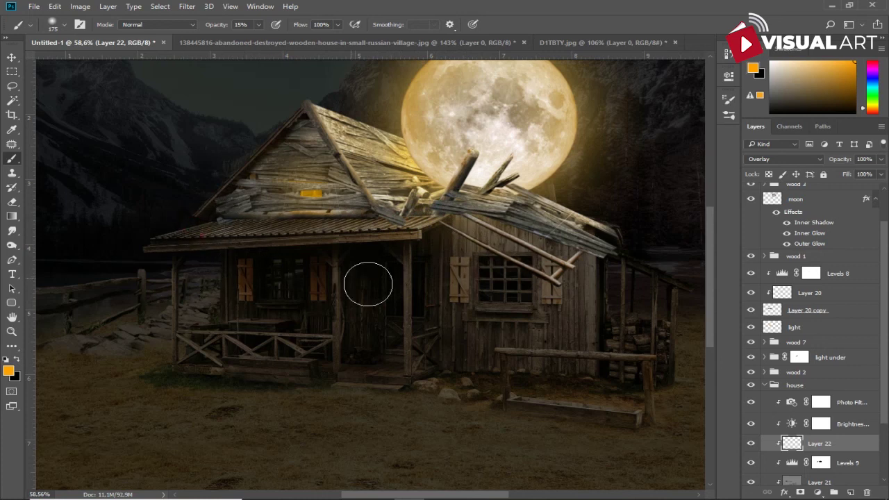
click(840, 463)
Step: Clip Layer 23 to the house and paint faint black shading over the porch
click(850, 492)
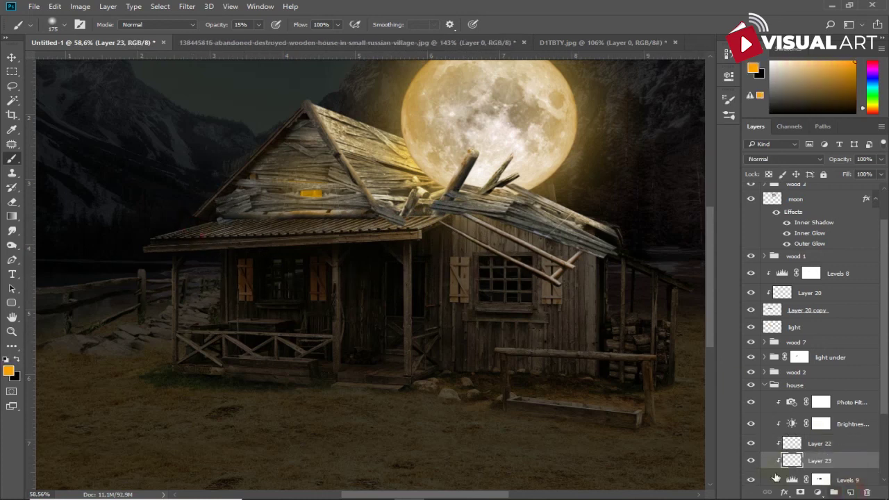
click(18, 363)
key(bracketright)
key(bracketright)
key(bracketright)
key(bracketleft)
key(bracketleft)
key(bracketleft)
click(460, 364)
drag(592, 276, 599, 317)
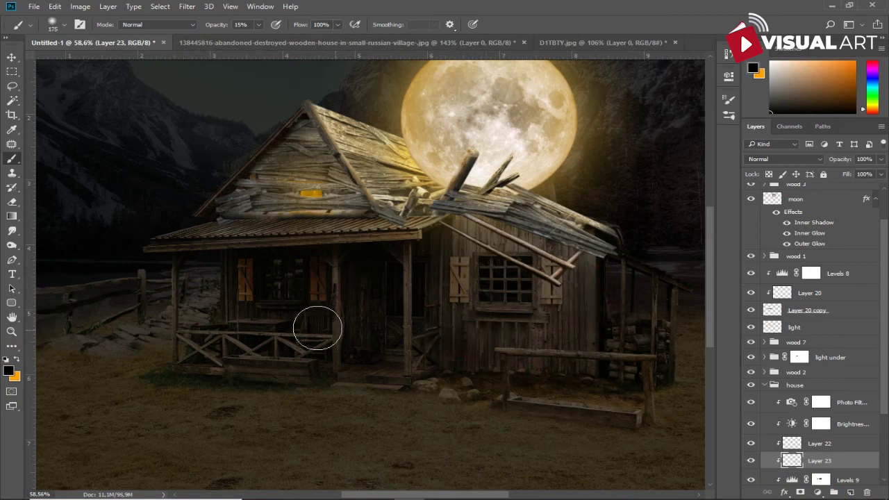
scroll(271, 285, down, 2)
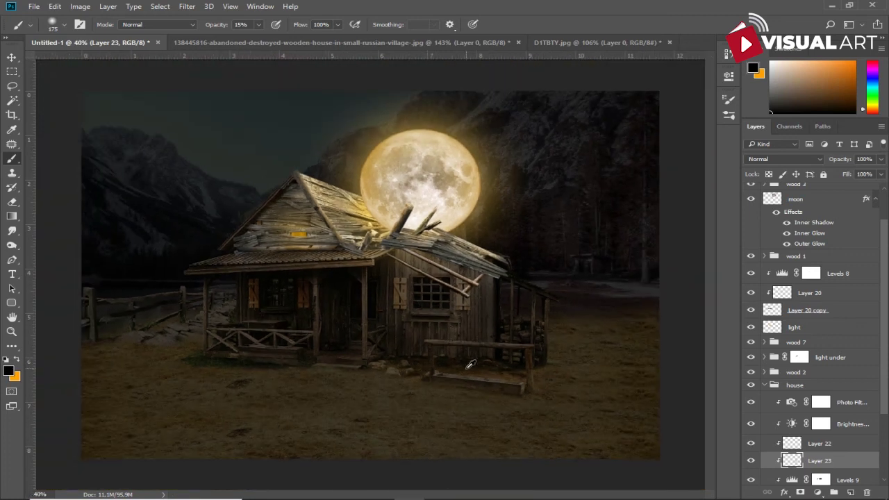
scroll(470, 364, up, 1)
scroll(819, 431, down, 1)
Step: On gray Layer 21, use the Burn Tool on midtones around the bench and trough
click(820, 461)
right_click(12, 245)
click(42, 257)
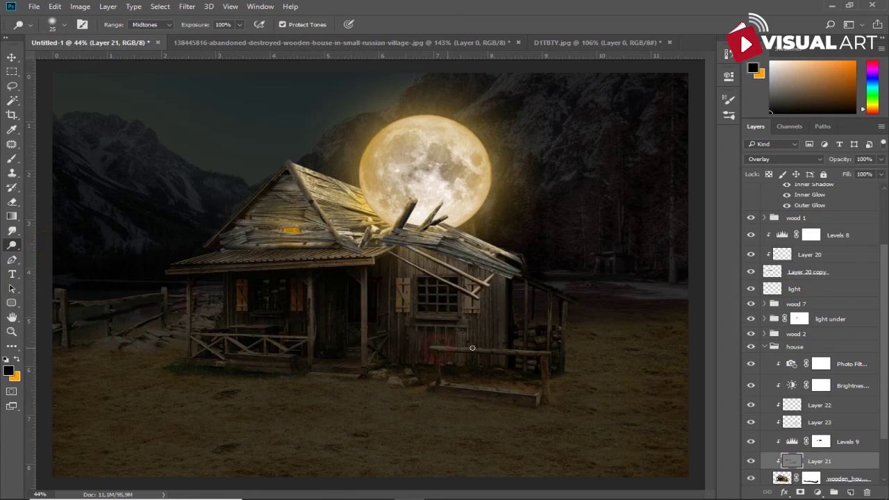
scroll(546, 351, up, 3)
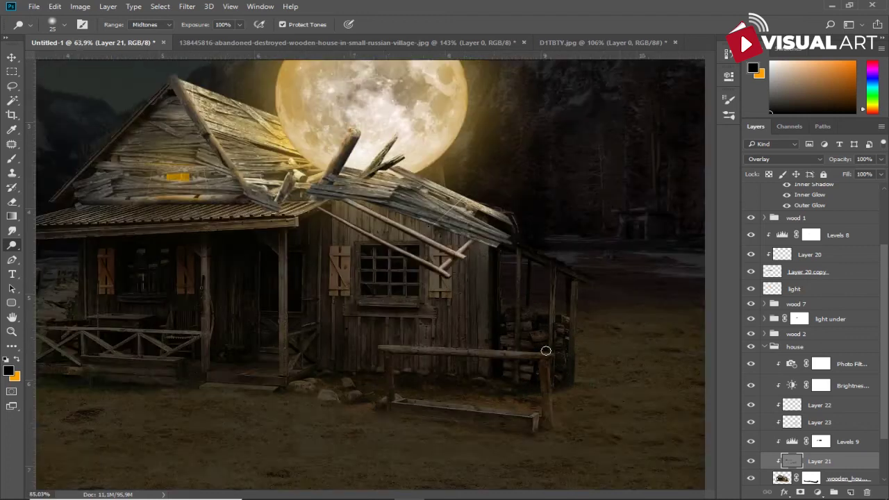
scroll(546, 350, up, 4)
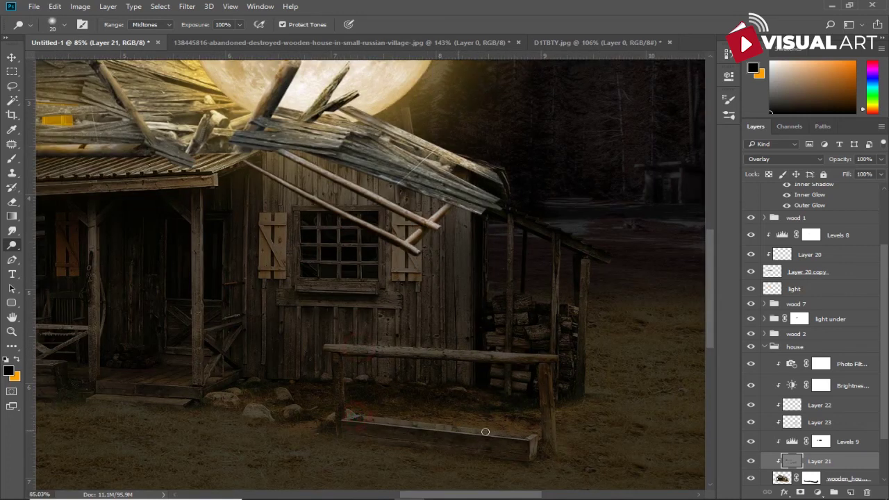
scroll(551, 365, down, 5)
scroll(549, 370, down, 1)
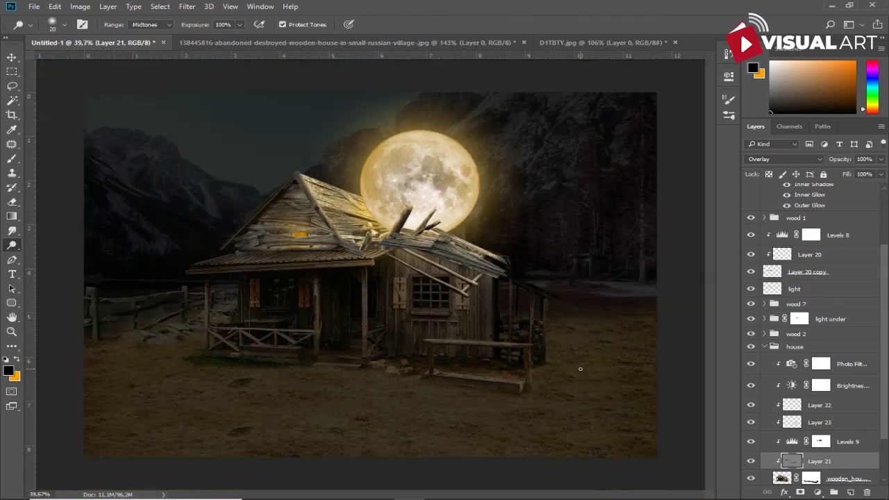
scroll(472, 326, down, 1)
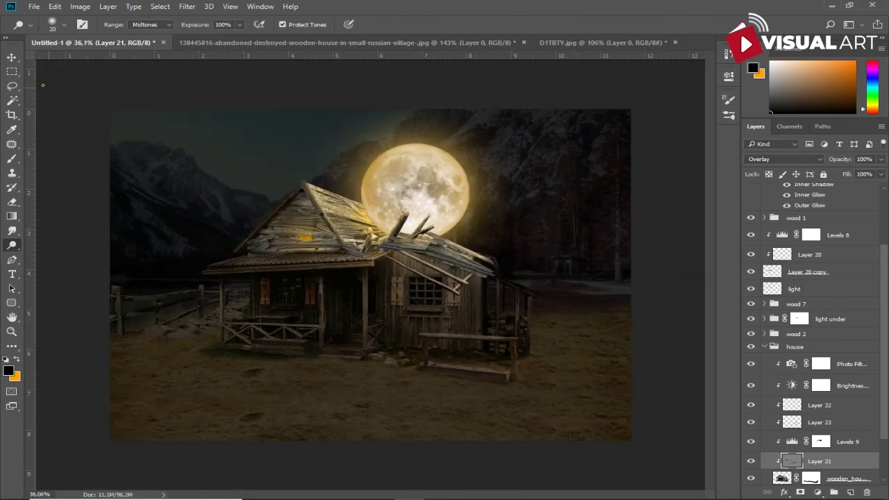
Step: Collapse the house group, rename Group 1 to 'fence', and select the grass group
key(v)
click(764, 346)
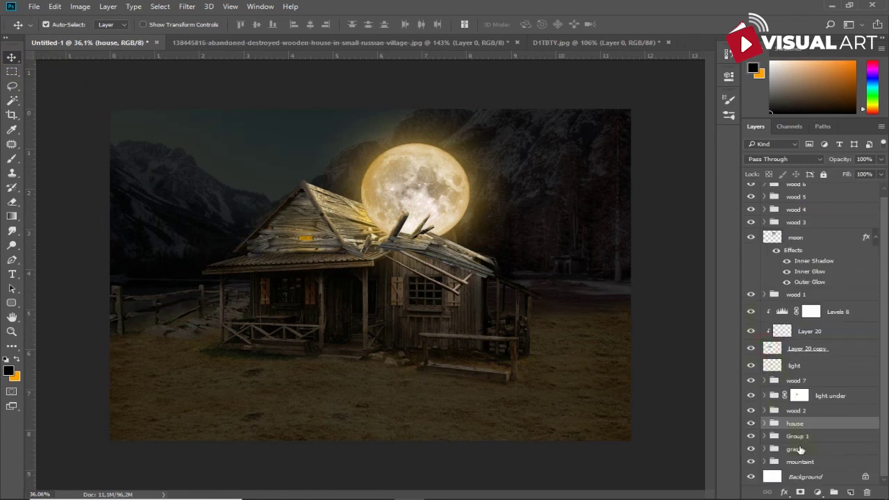
click(798, 436)
double_click(806, 436)
text(fence)
key(Return)
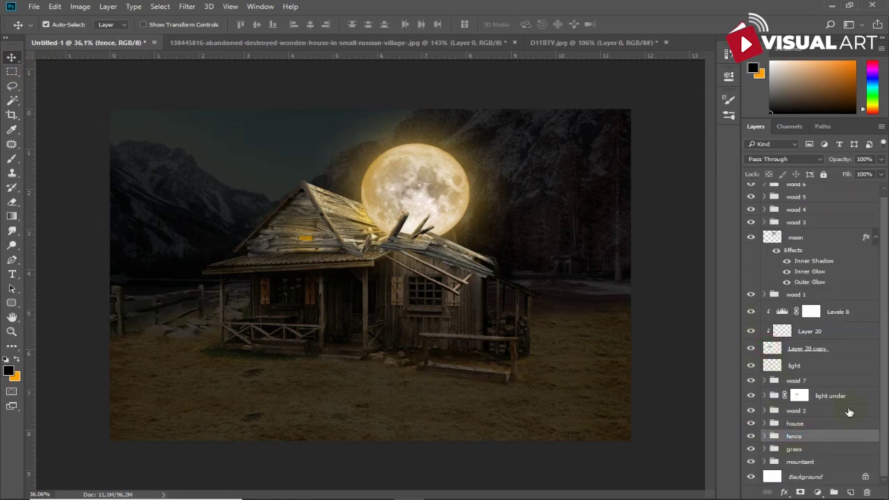
click(822, 449)
click(851, 493)
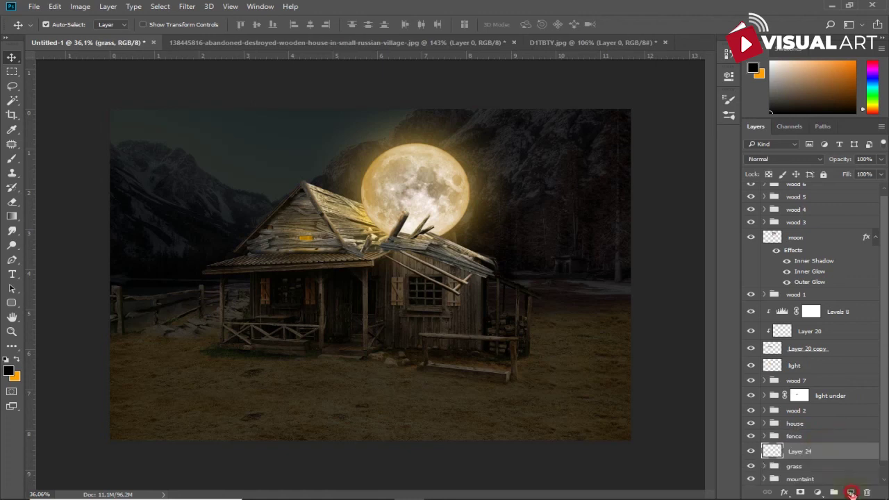
key(ctrl+z)
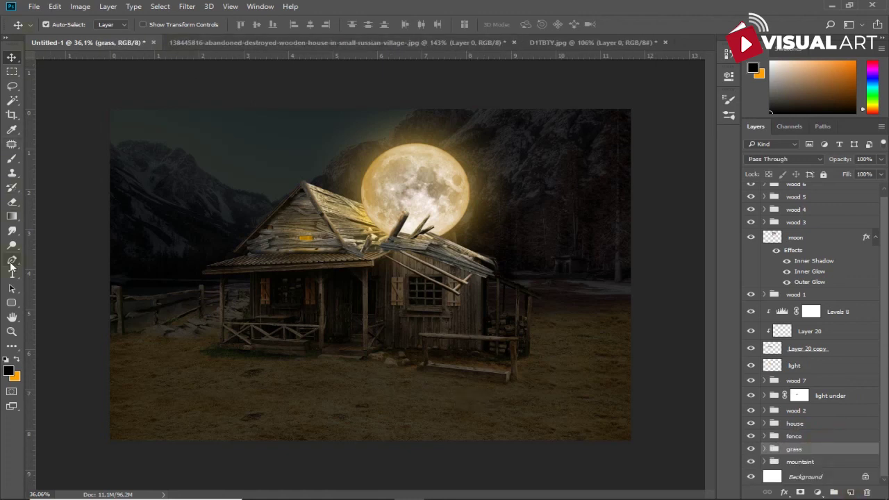
Step: Draw a closed four-corner black Pen shape across the ground before the house
click(11, 260)
click(66, 25)
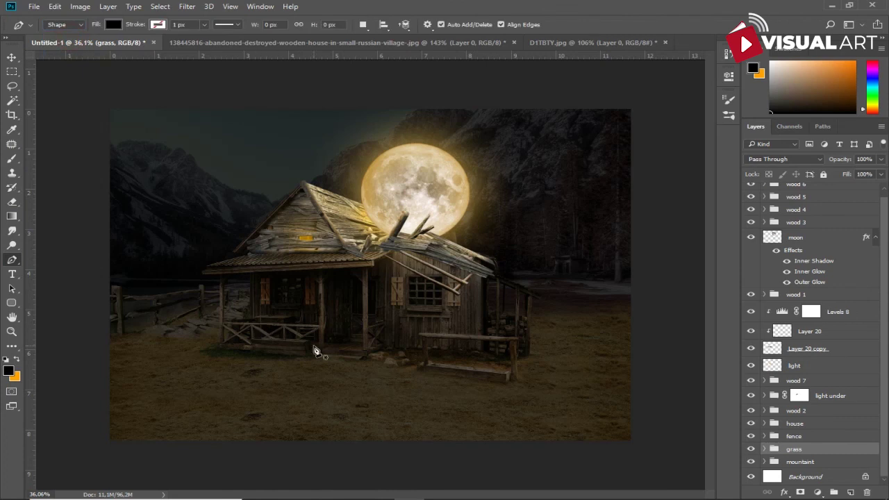
click(237, 338)
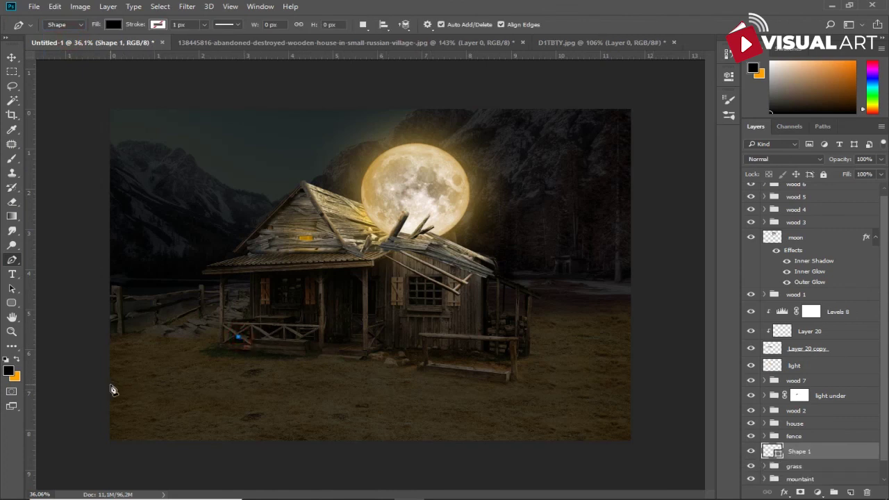
key(ctrl+z)
click(524, 357)
click(419, 411)
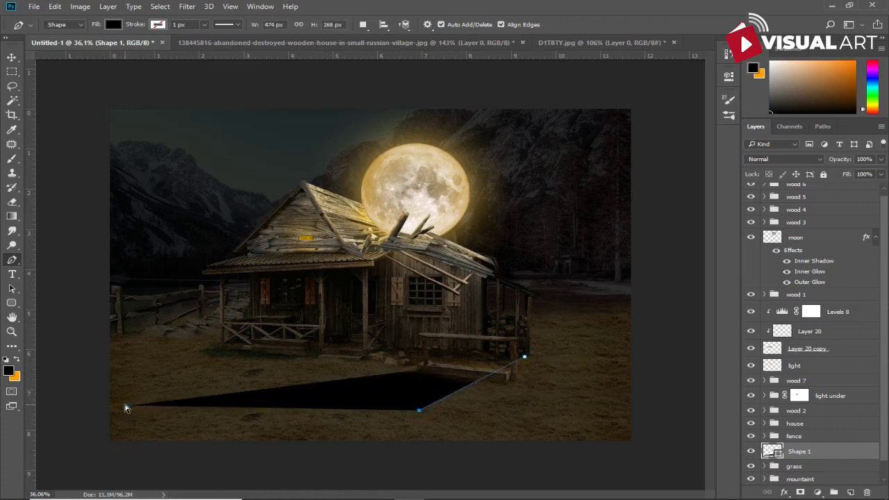
click(104, 392)
click(237, 339)
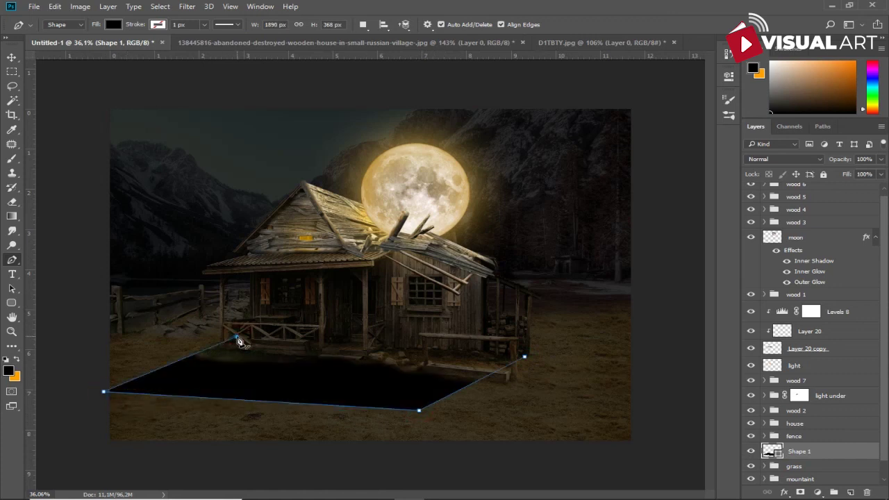
click(525, 357)
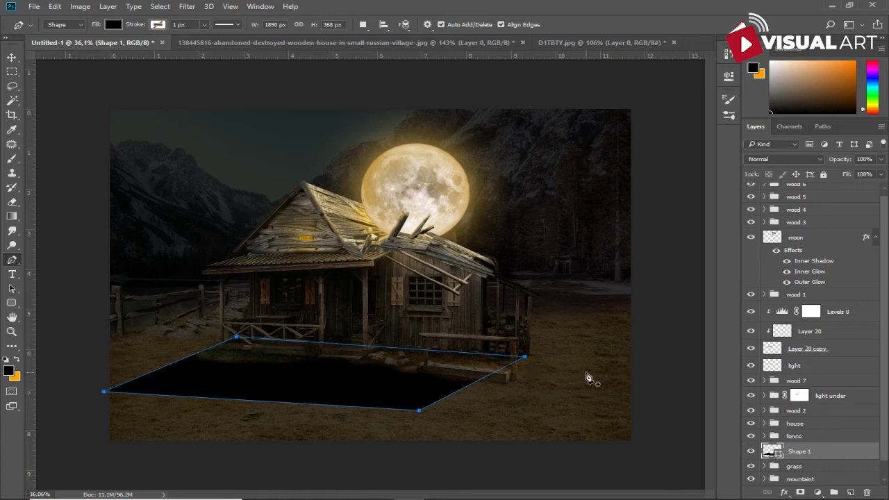
Step: Convert Shape 1 to a smart object, Gaussian-blur it, and lower its opacity
key(v)
click(188, 9)
mouse_move(194, 130)
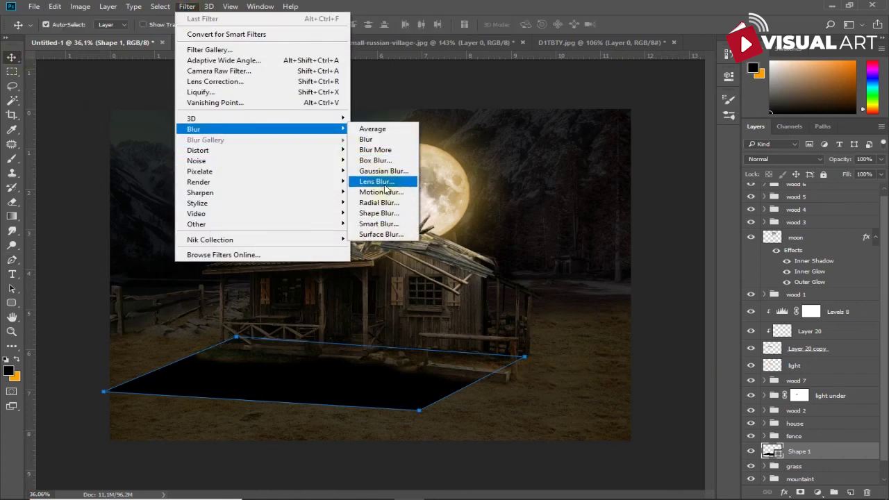
click(381, 171)
click(461, 197)
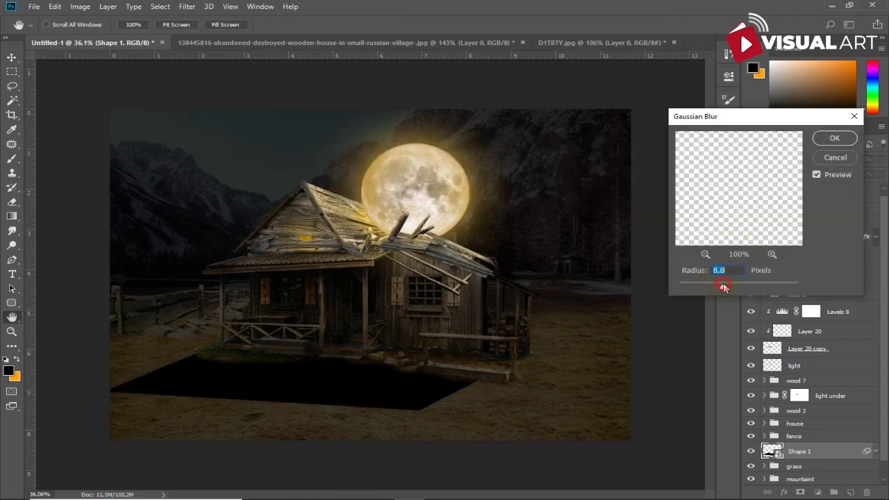
click(834, 137)
drag(843, 163, 814, 163)
Step: Move Shape 1 between wood 2 and house, then mask and brush its edges
drag(836, 450, 824, 416)
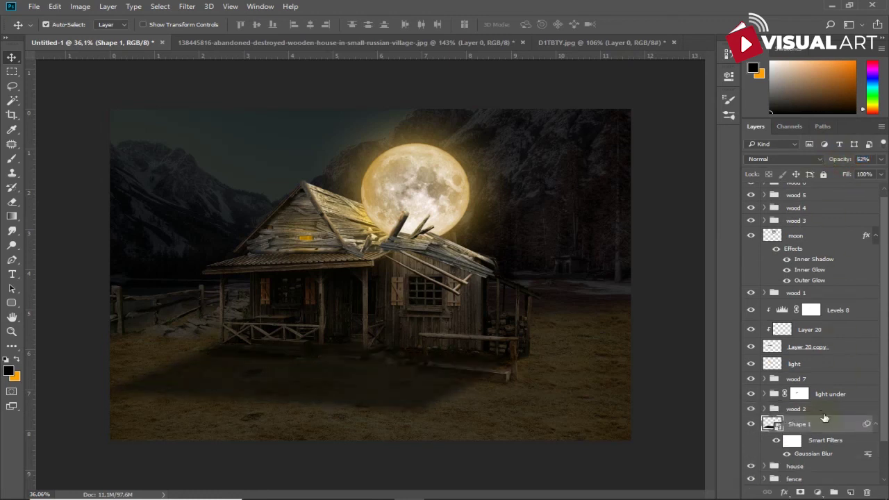
click(801, 491)
key(b)
mouse_move(376, 339)
mouse_down()
mouse_move(426, 333)
mouse_move(257, 347)
mouse_move(581, 403)
mouse_move(539, 397)
mouse_up()
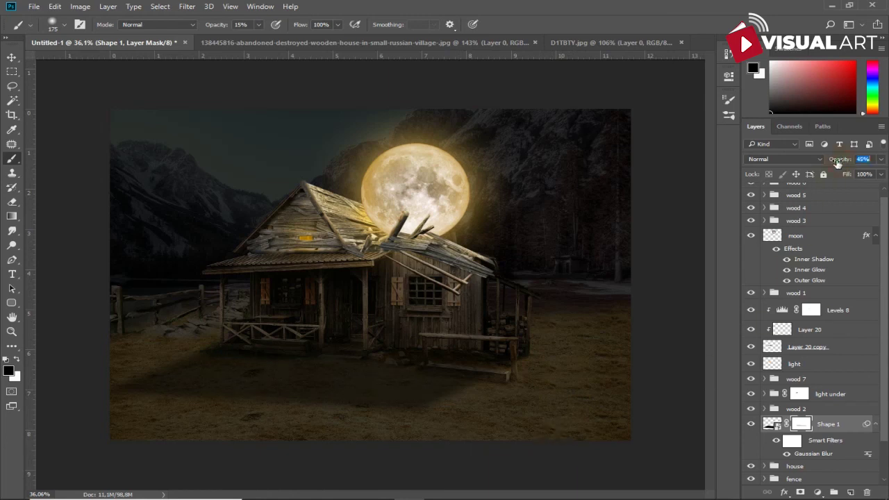
text(39)
Step: Brighten the foreground grass by painting the Levels 2 mask with a growing brush
scroll(806, 417, down, 2)
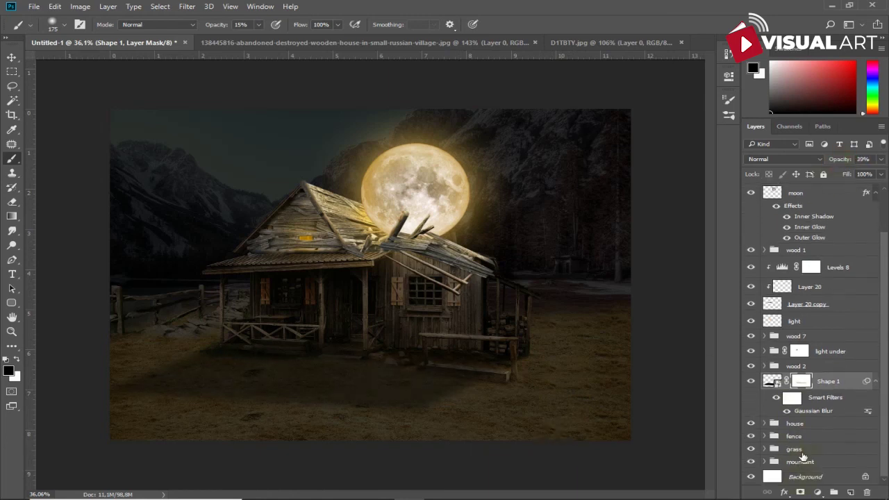
click(794, 448)
click(765, 449)
scroll(833, 445, down, 1)
scroll(847, 456, down, 1)
click(821, 436)
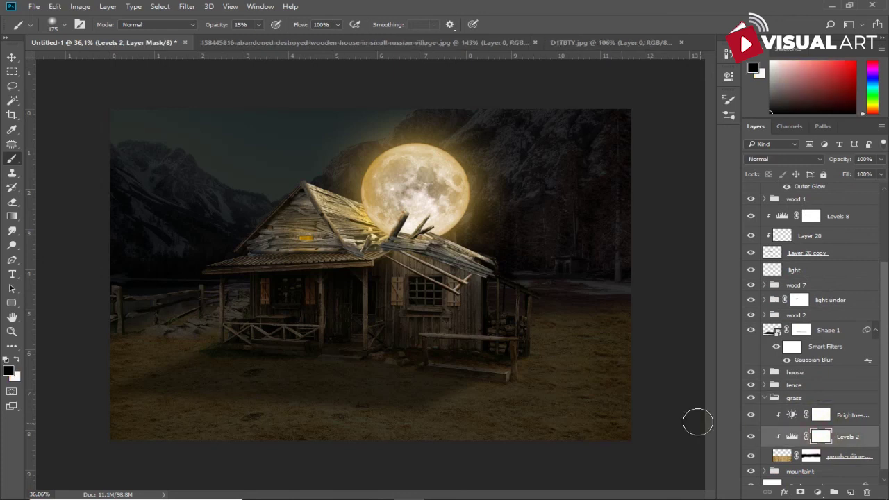
drag(221, 28, 237, 28)
key(bracketright)
key(bracketright)
key(bracketright)
mouse_move(561, 397)
mouse_down()
mouse_move(389, 428)
mouse_move(79, 387)
mouse_move(407, 412)
mouse_move(220, 411)
mouse_up()
key(bracketright)
mouse_move(210, 452)
mouse_down()
mouse_move(643, 411)
mouse_move(421, 447)
mouse_move(103, 452)
mouse_move(537, 433)
mouse_up()
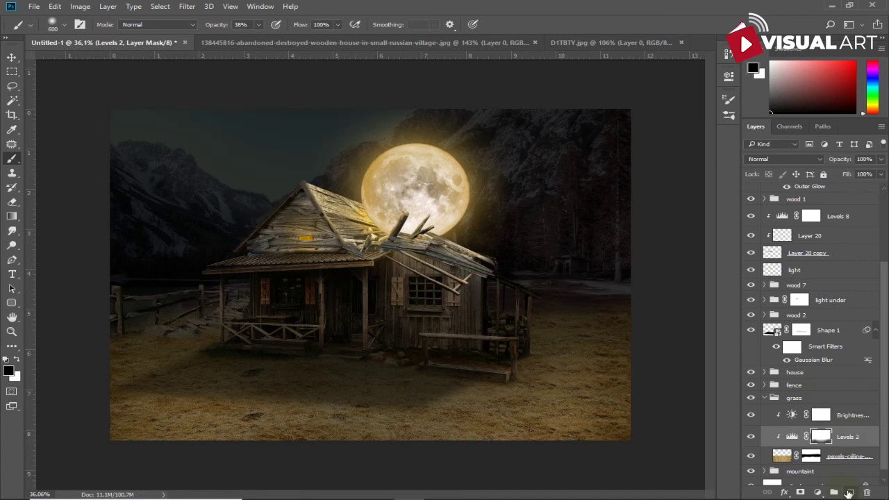
Step: Add Overlay Layer 24 and warm the foreground grass with 17% orange strokes
click(849, 493)
click(759, 161)
click(764, 266)
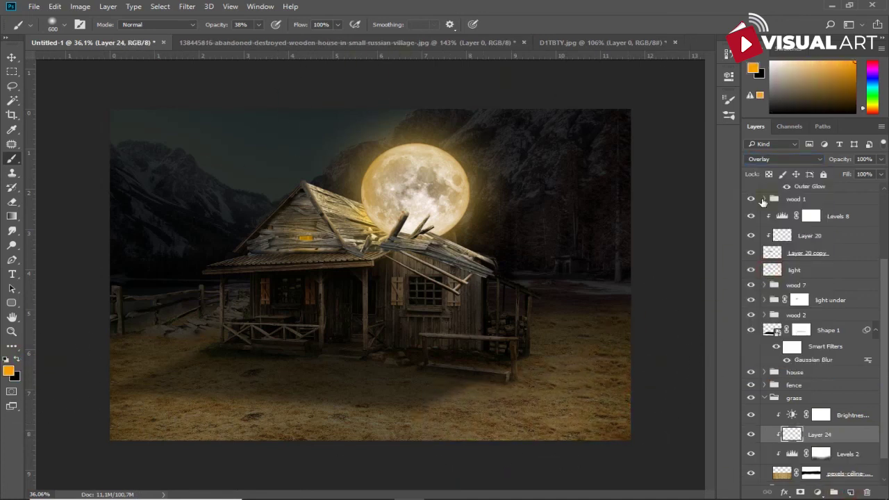
drag(222, 25, 207, 26)
drag(165, 413, 642, 463)
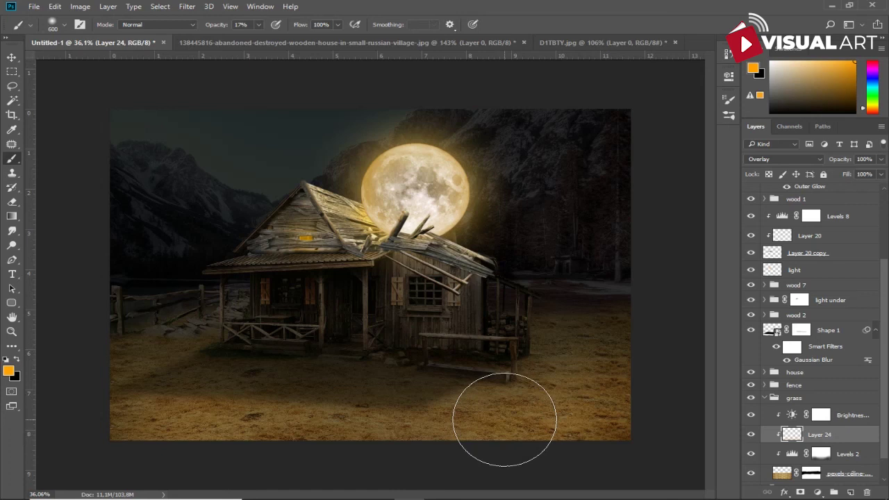
click(12, 57)
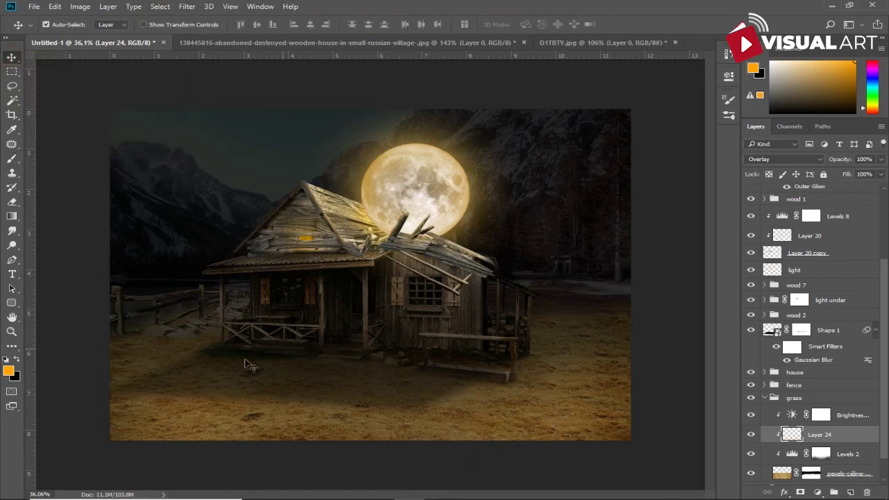
drag(884, 350, 884, 276)
click(831, 193)
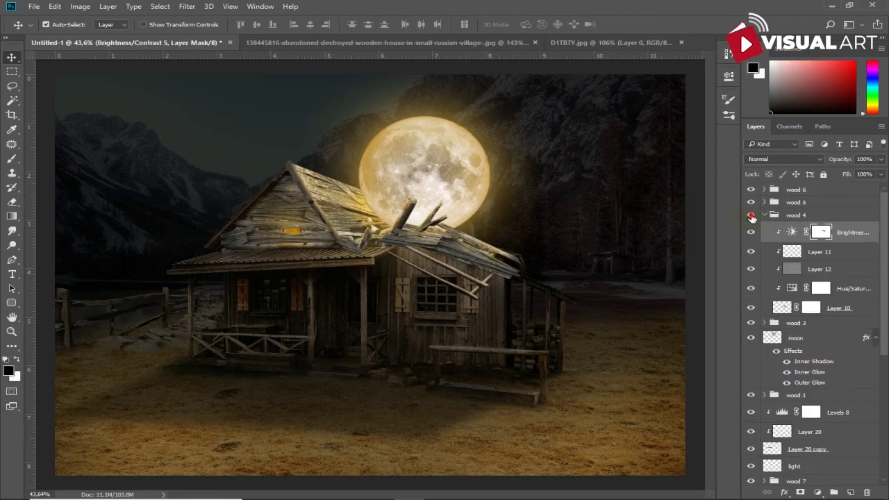
Step: Duplicate wood 4 below the moon, then squash and move it over the roof's right end
click(751, 216)
click(750, 216)
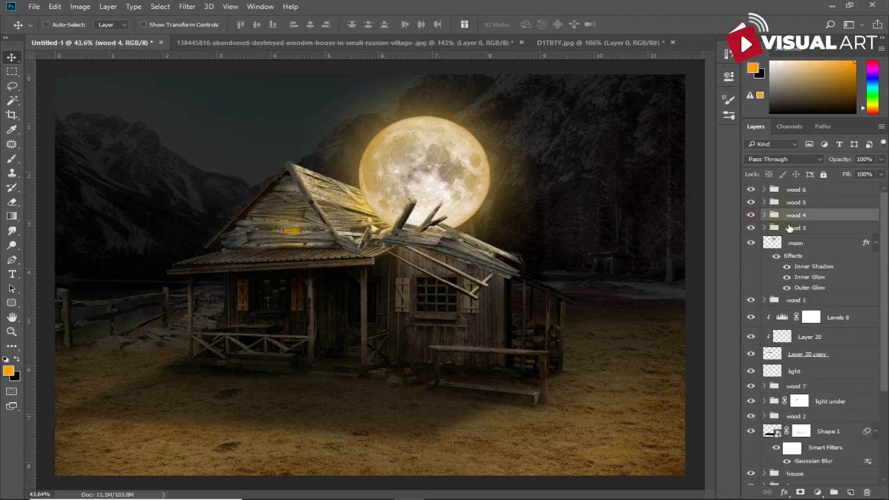
key(ctrl+j)
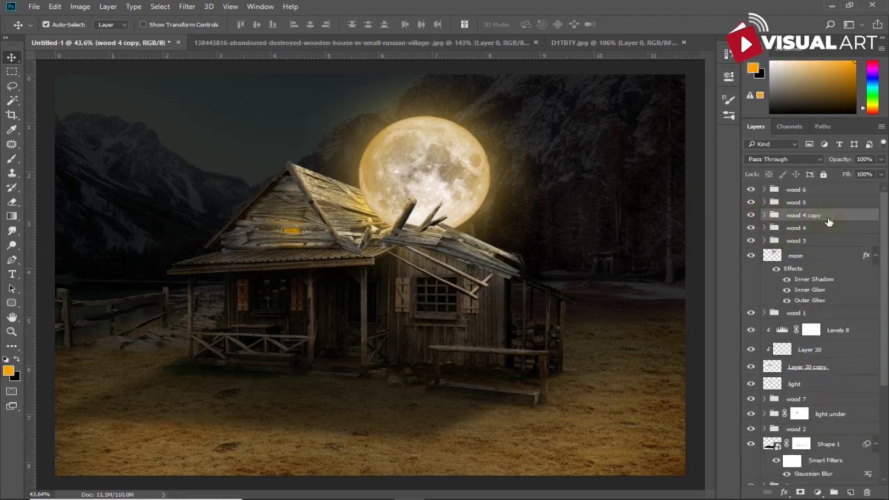
drag(828, 221, 805, 306)
key(ctrl+t)
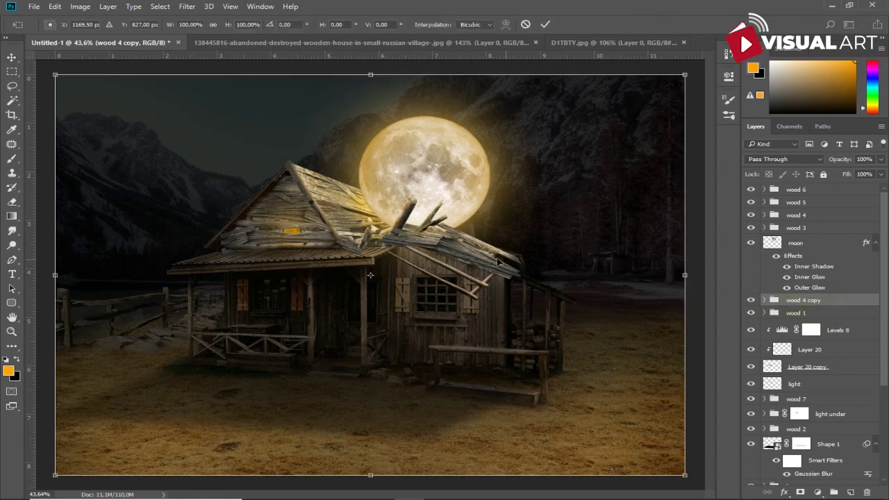
drag(489, 257, 498, 246)
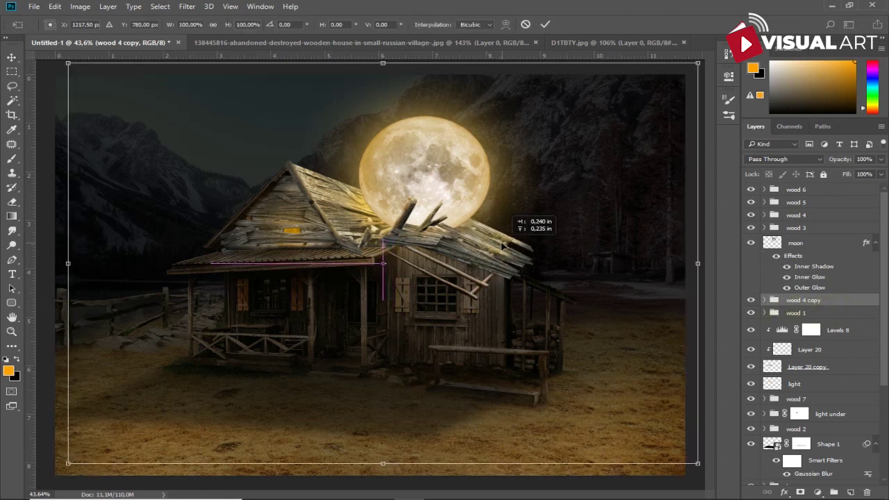
drag(381, 70, 381, 105)
mouse_move(517, 286)
mouse_down()
mouse_move(528, 263)
mouse_move(489, 261)
mouse_up()
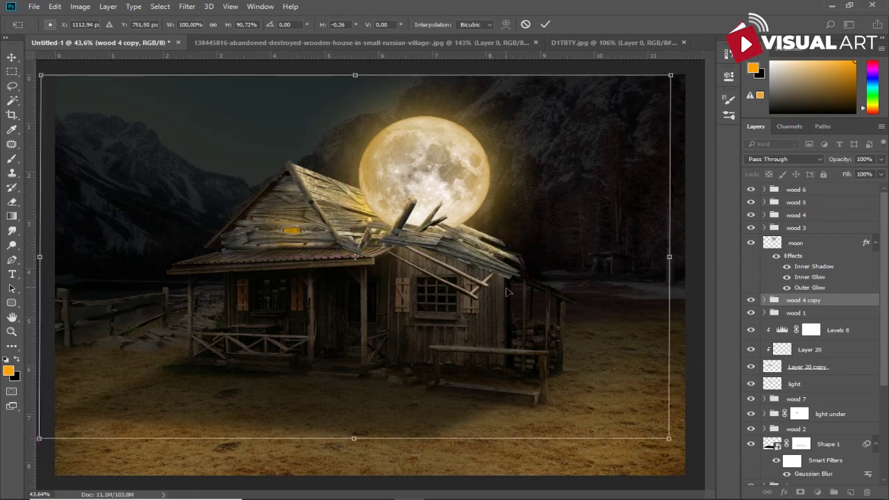
drag(490, 262, 546, 260)
key(Return)
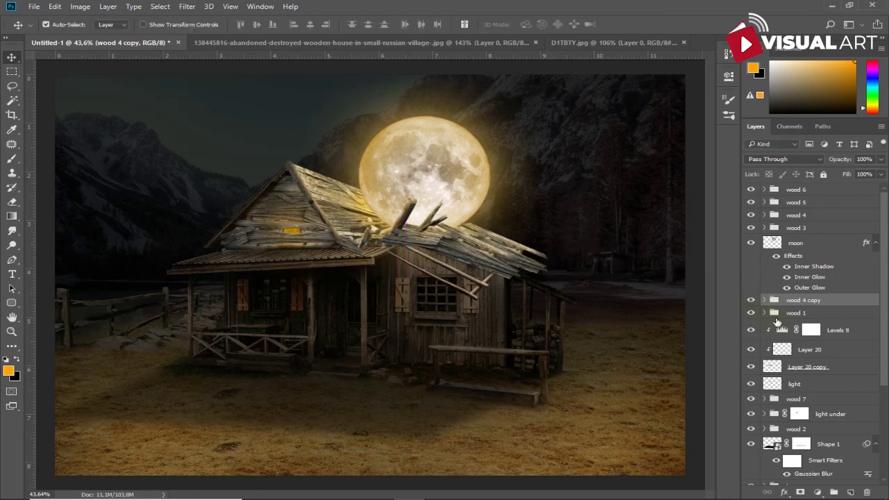
Step: Mask the wood 4 copy, hiding then partly restoring its right edge beside the moon
click(800, 492)
click(16, 160)
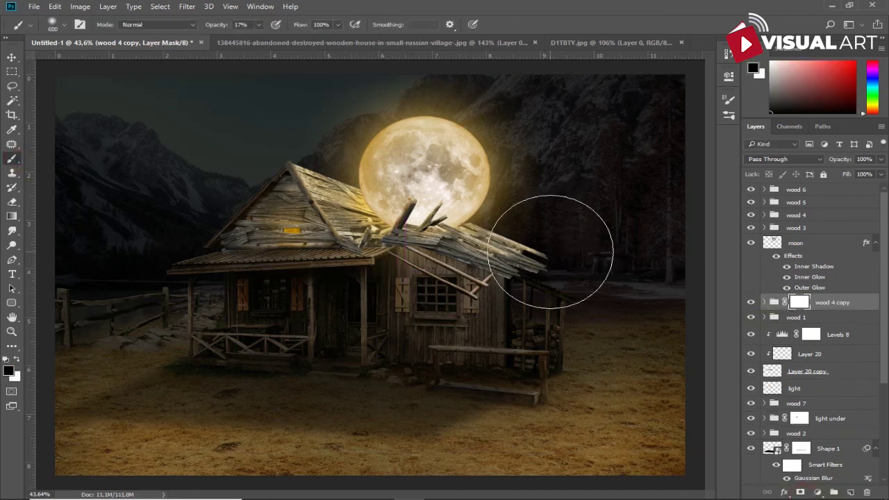
click(217, 25)
key(bracketleft)
key(bracketleft)
mouse_move(512, 245)
mouse_down()
mouse_move(522, 239)
mouse_move(526, 255)
mouse_up()
key(bracketleft)
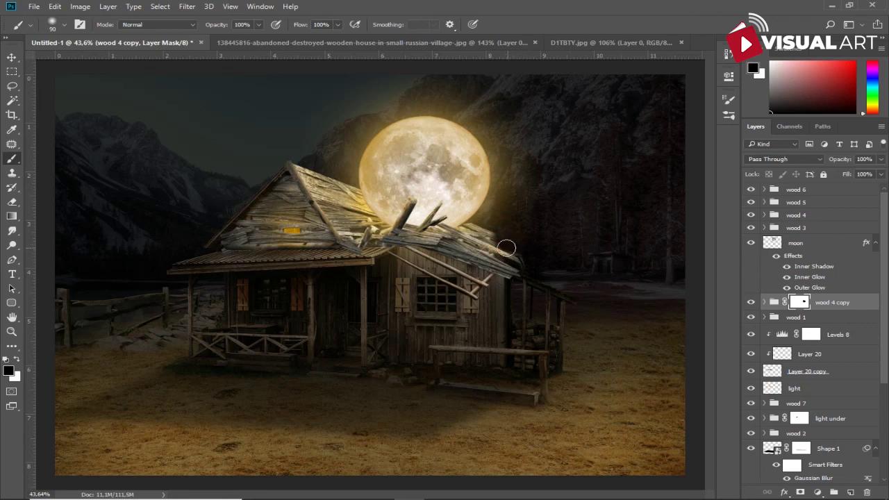
key(x)
drag(497, 237, 559, 243)
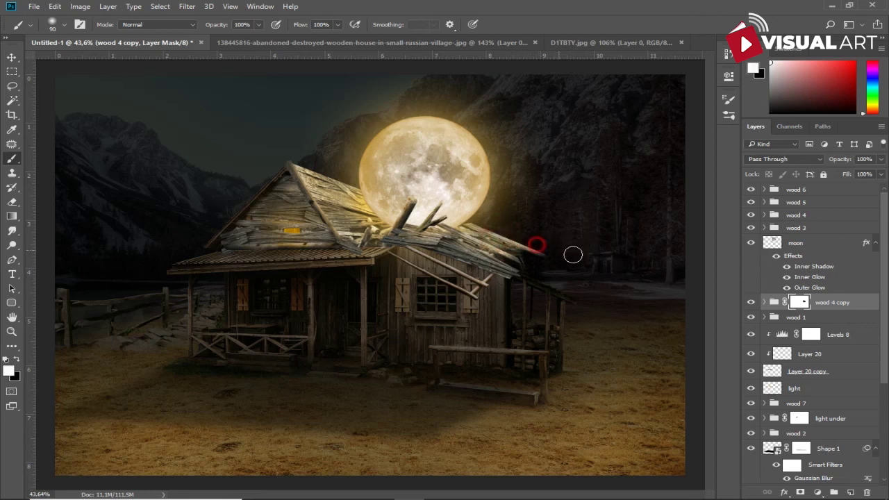
scroll(614, 307, down, 1)
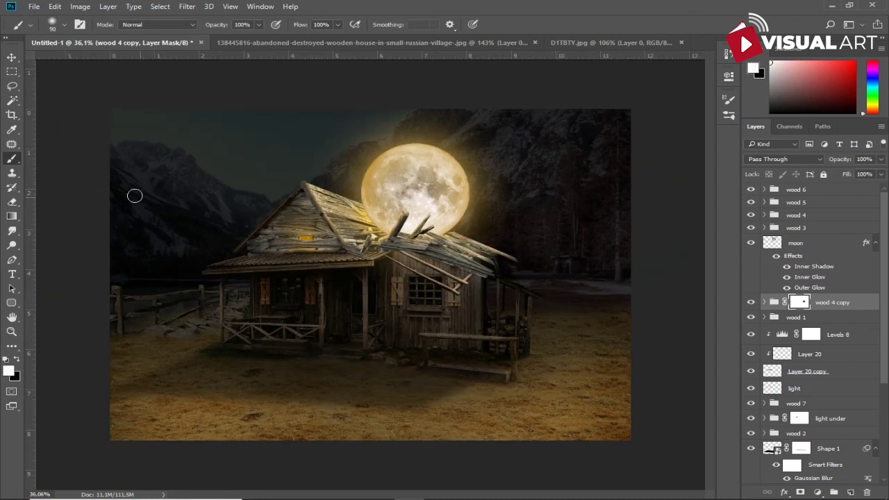
click(12, 57)
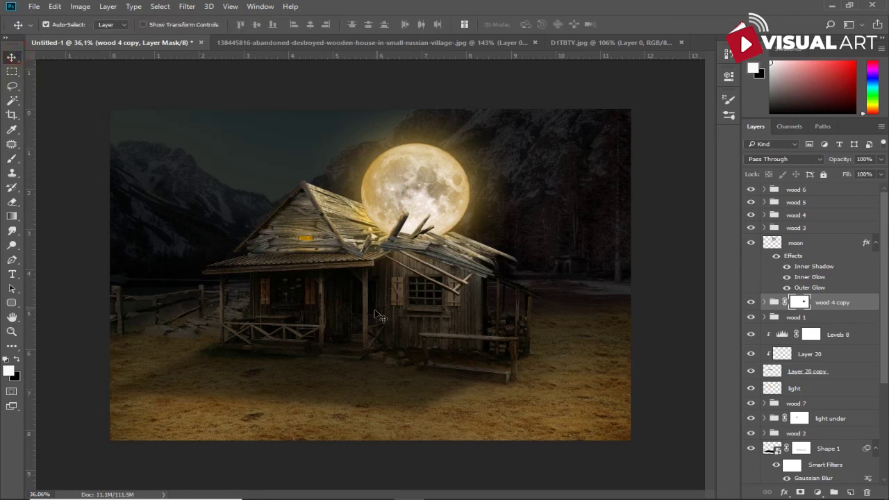
click(836, 191)
Step: Add a top Color Balance layer with midtones red +5 and blue +10
click(816, 492)
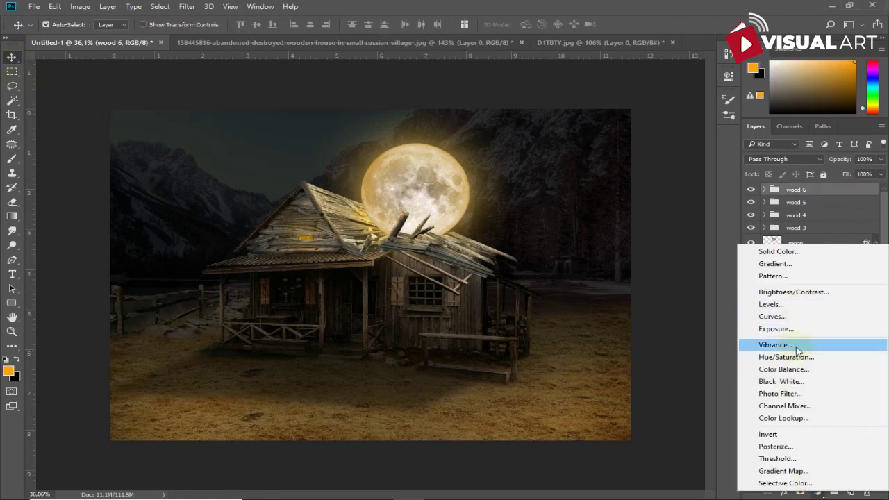
click(797, 370)
drag(614, 133, 610, 132)
drag(607, 170, 608, 155)
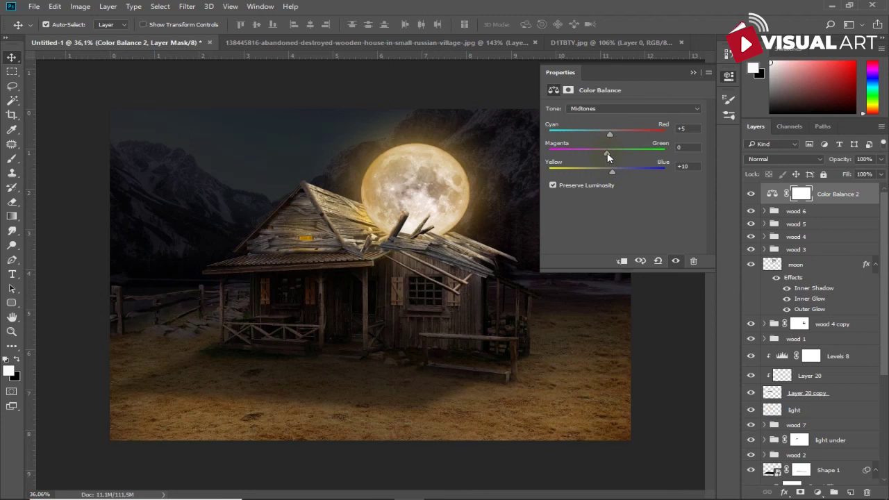
click(691, 73)
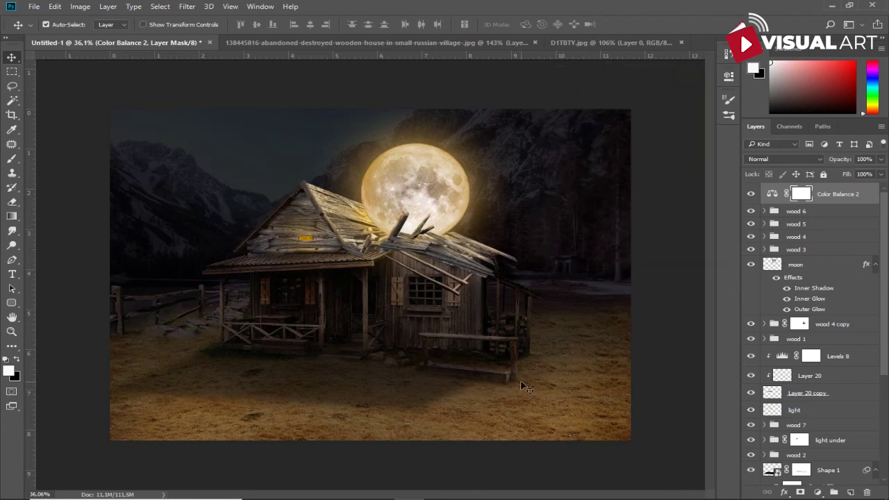
scroll(431, 368, down, 1)
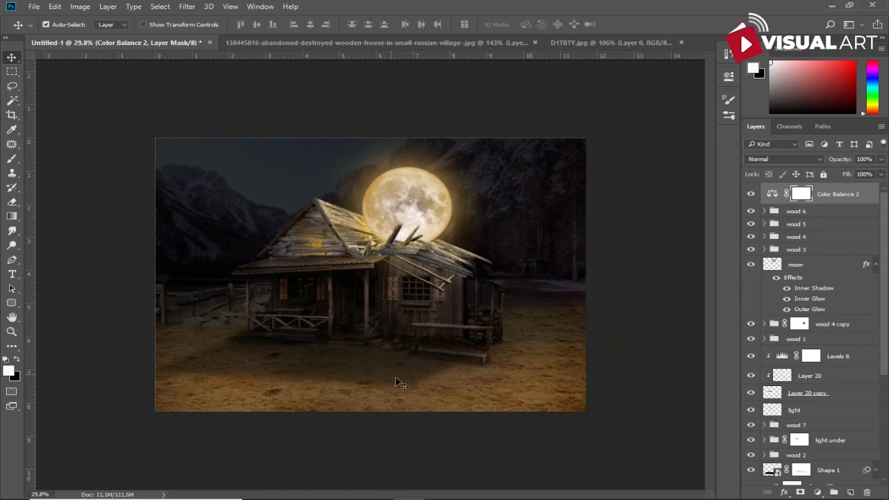
Step: Pick the man-on-pier photo in Downloads and close D1TBTY without saving
click(381, 489)
click(644, 308)
click(668, 43)
click(448, 197)
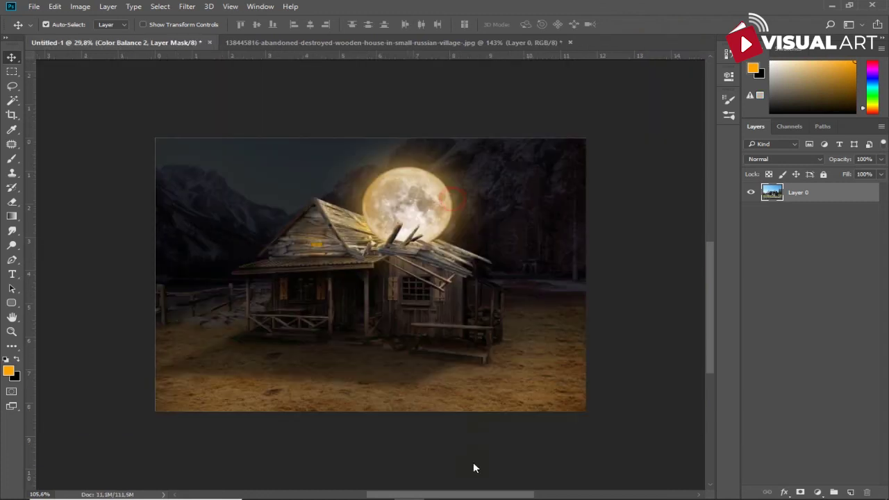
click(381, 489)
Step: Open the pier photo and Quick Select the standing man, including his cap's brim
drag(627, 284, 639, 56)
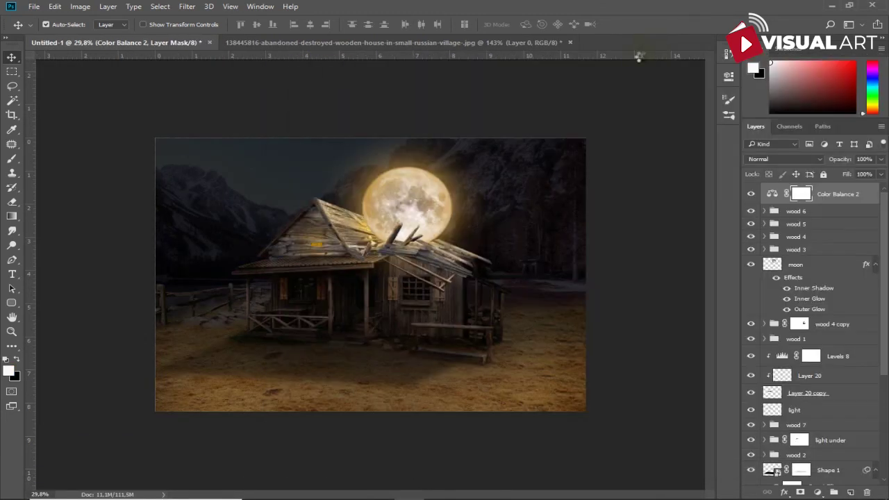
scroll(478, 271, up, 3)
scroll(435, 317, up, 2)
scroll(432, 331, up, 2)
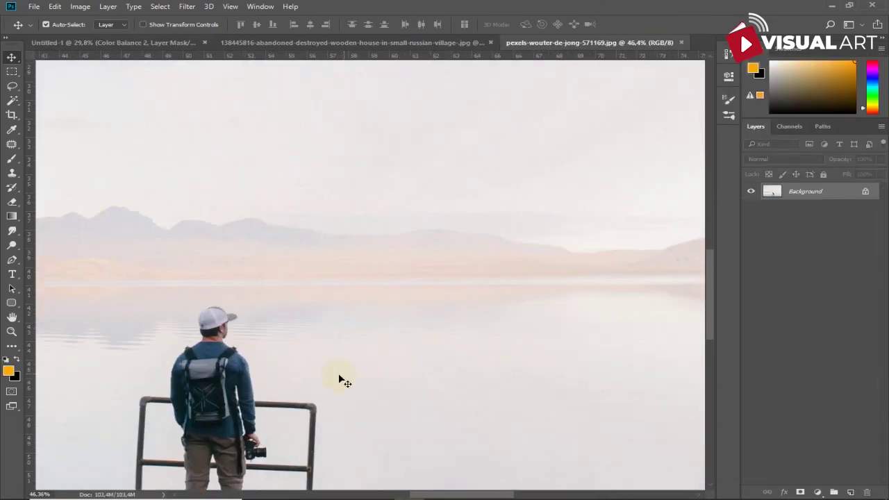
scroll(341, 377, up, 3)
drag(352, 221, 367, 208)
click(12, 100)
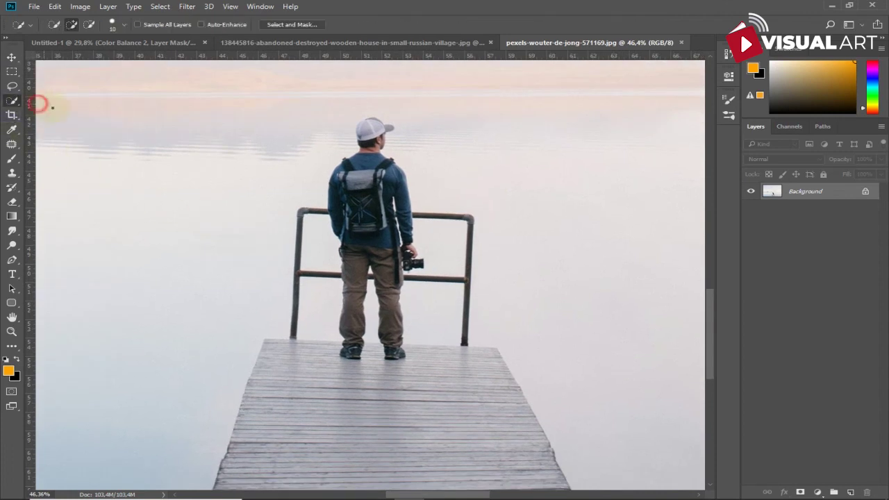
key(bracketright)
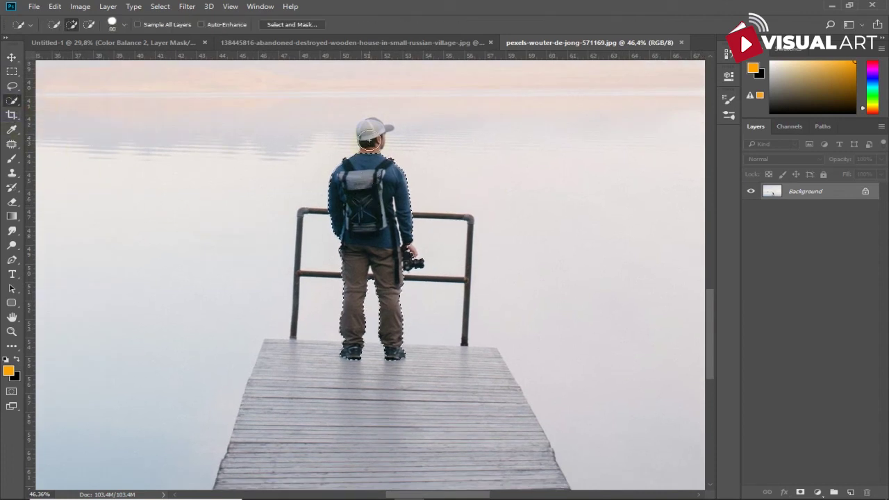
drag(368, 196, 380, 128)
key(bracketleft)
key(bracketleft)
key(bracketleft)
click(389, 129)
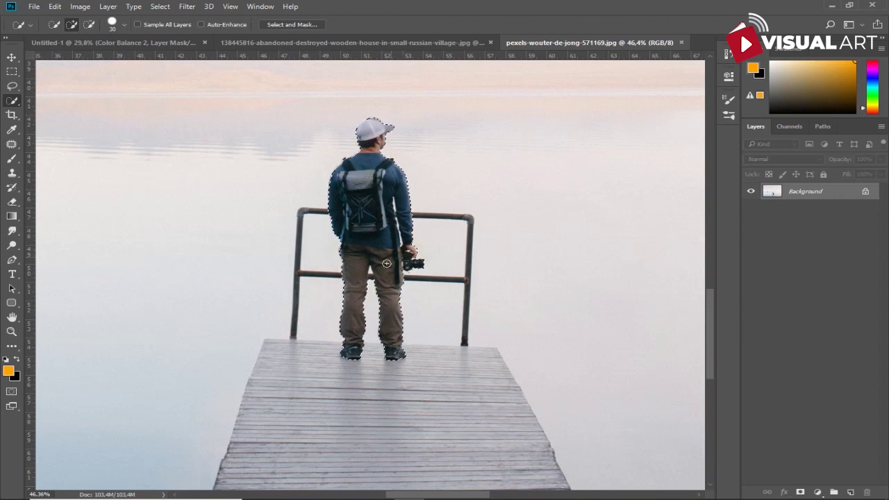
Step: Unlock the Background and drag the selected man into the night composite as Layer 25
click(865, 192)
mouse_move(368, 202)
mouse_down()
mouse_move(353, 236)
mouse_move(283, 297)
mouse_up()
key(v)
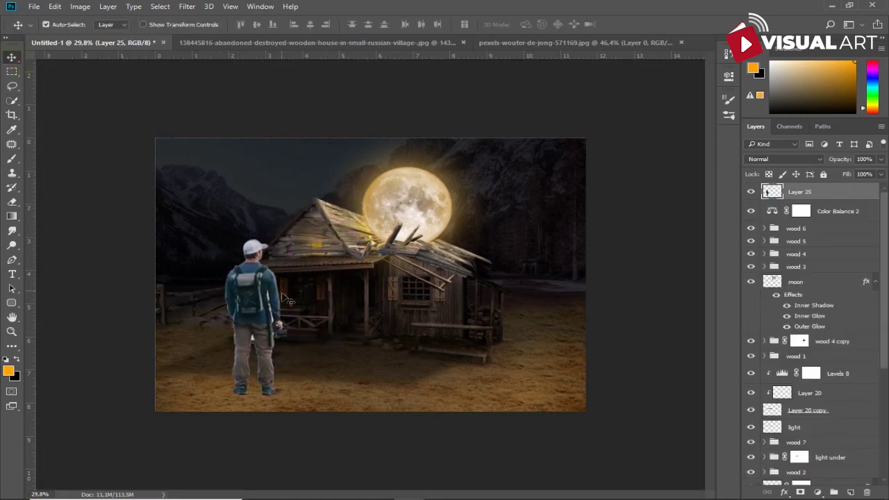
scroll(285, 297, up, 1)
scroll(285, 297, up, 1)
scroll(329, 264, up, 2)
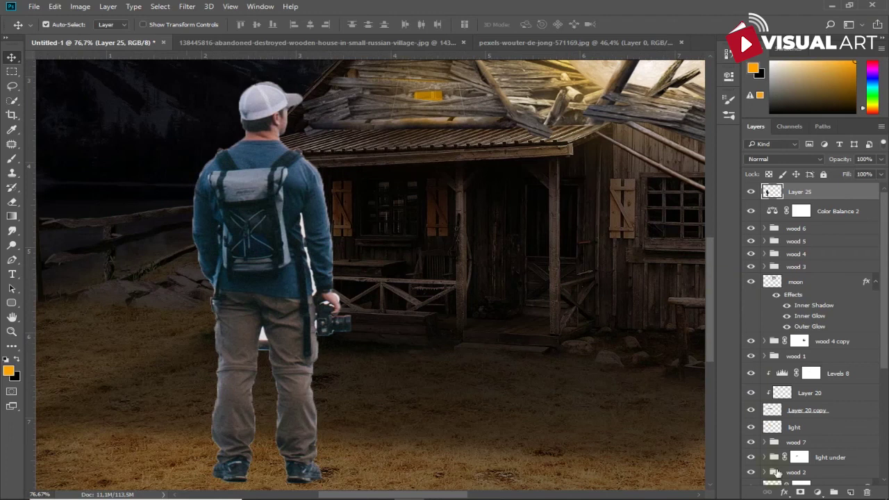
Step: Add a layer mask to Layer 25 and set up a soft Brush painting black
click(800, 492)
click(12, 158)
right_click(258, 195)
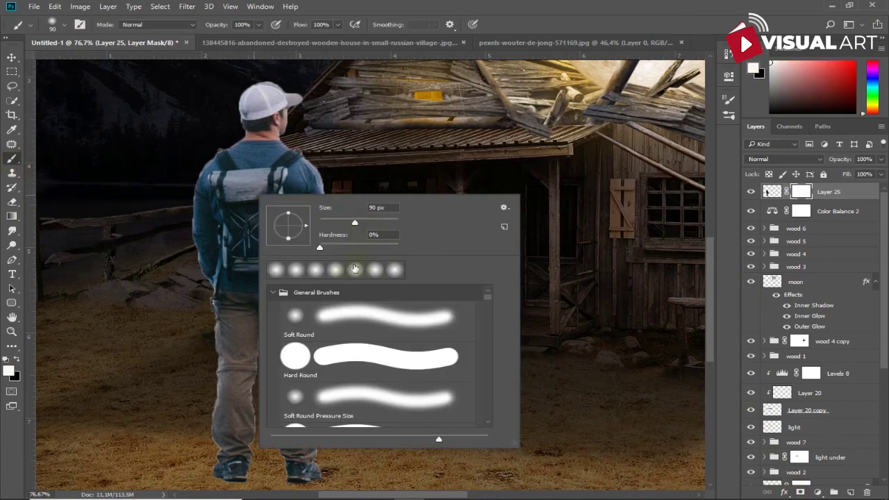
click(376, 235)
key(Return)
key(o)
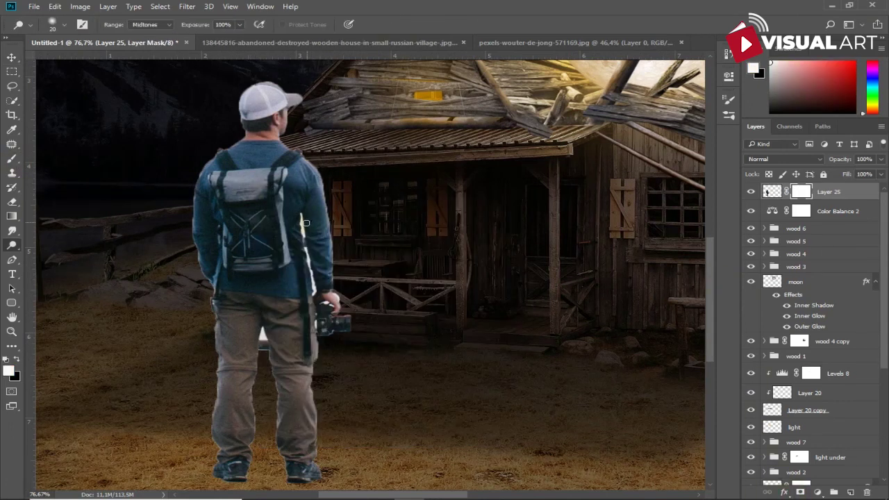
key(b)
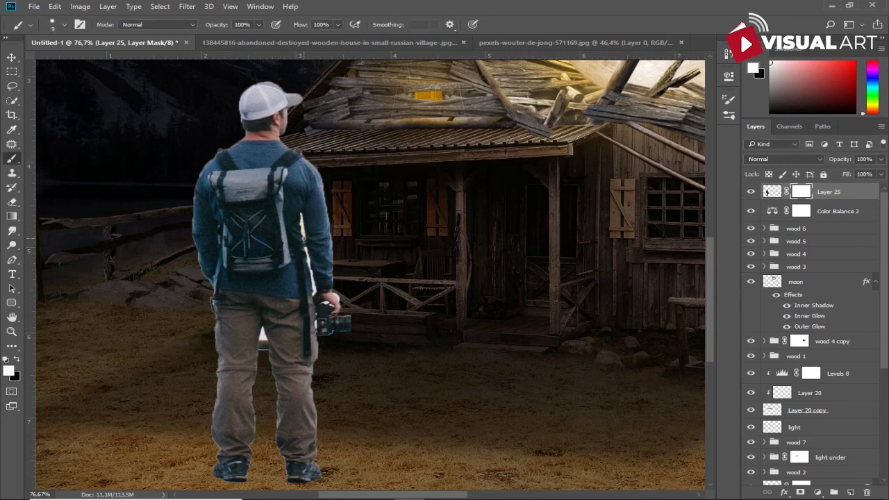
scroll(306, 236, up, 3)
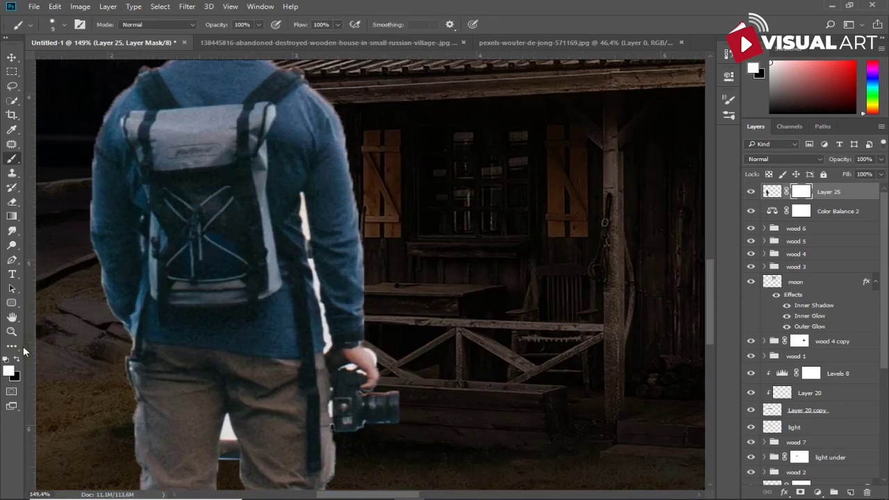
click(17, 358)
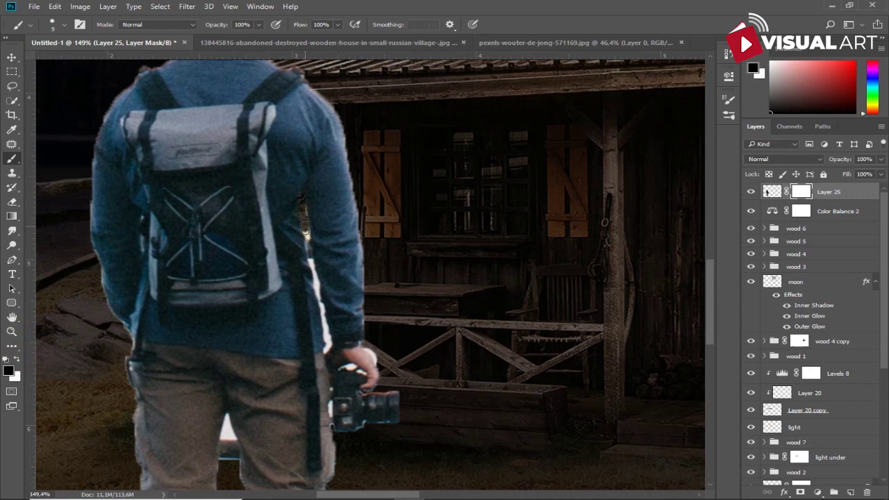
Step: Mask out the white halos by the arm, beside the hand and along both legs
drag(323, 314, 326, 337)
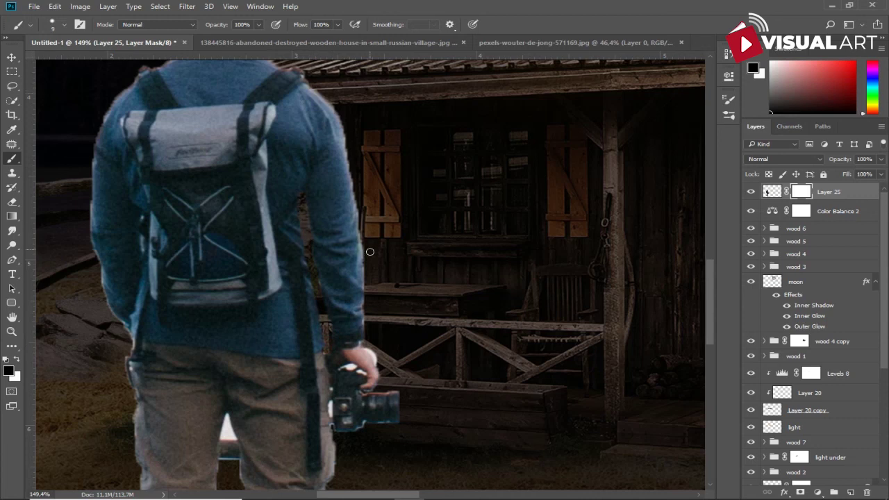
drag(370, 347, 379, 364)
mouse_move(264, 336)
mouse_down()
mouse_move(318, 316)
mouse_move(328, 343)
mouse_move(316, 320)
mouse_move(322, 344)
mouse_move(361, 213)
mouse_up()
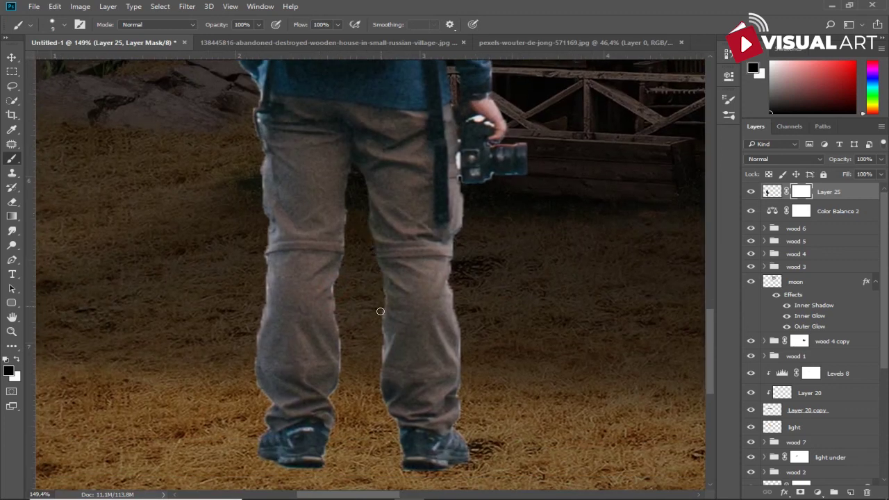
drag(383, 348, 385, 399)
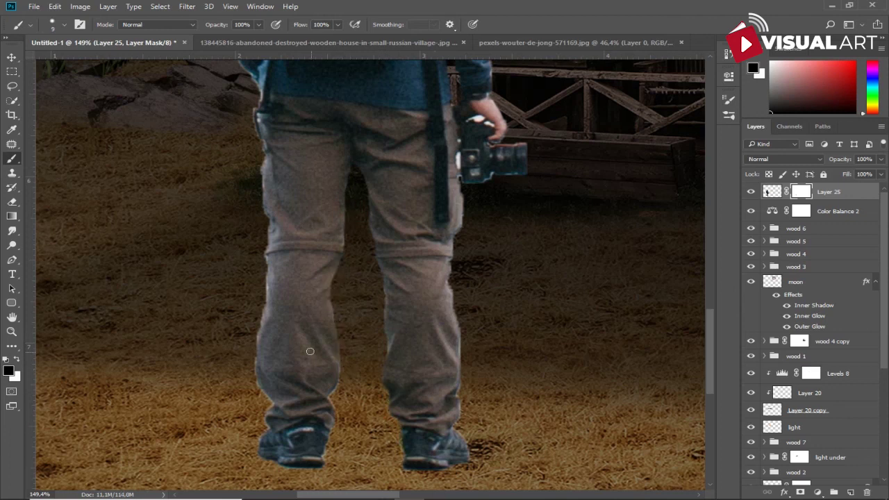
drag(261, 158, 265, 249)
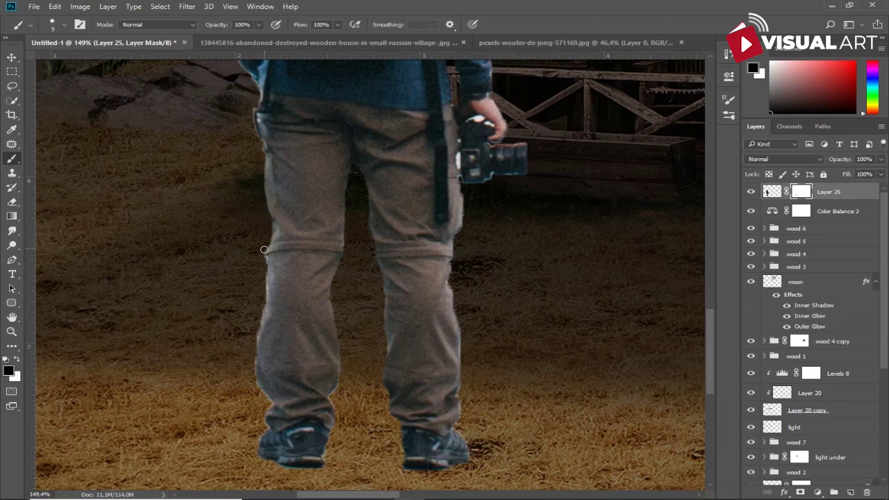
drag(264, 304, 252, 373)
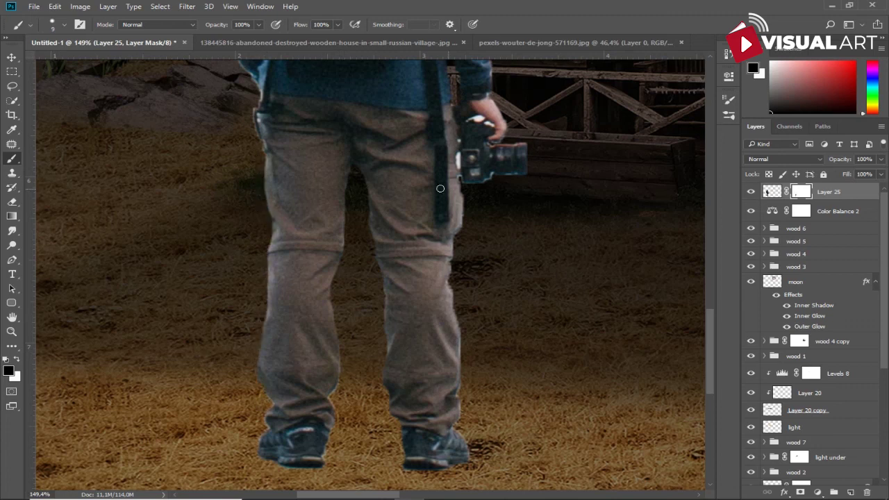
Step: Mask out the light fringe along the hiker's left shoulder and backpack
drag(440, 189, 427, 356)
scroll(372, 281, down, 2)
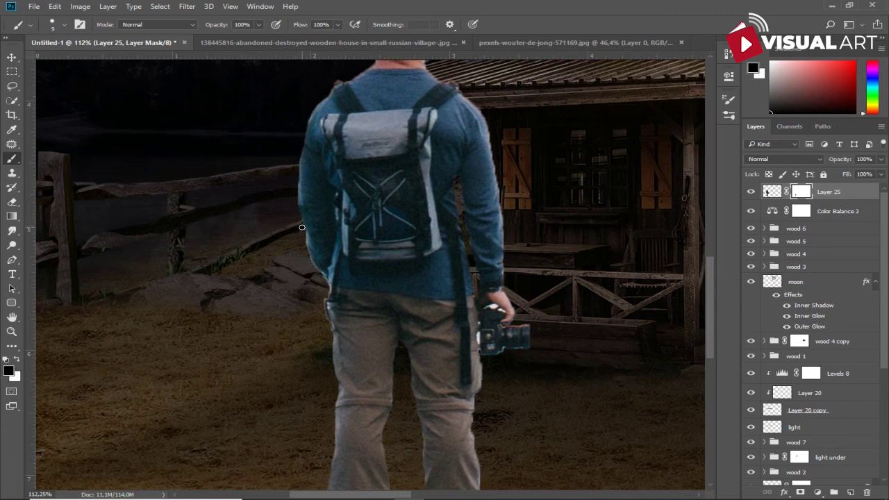
scroll(311, 253, up, 1)
scroll(357, 109, up, 1)
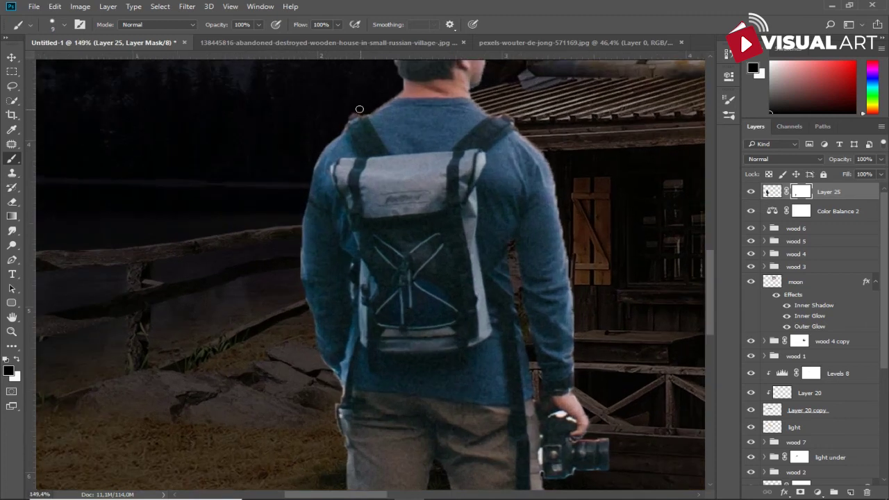
drag(338, 133, 312, 167)
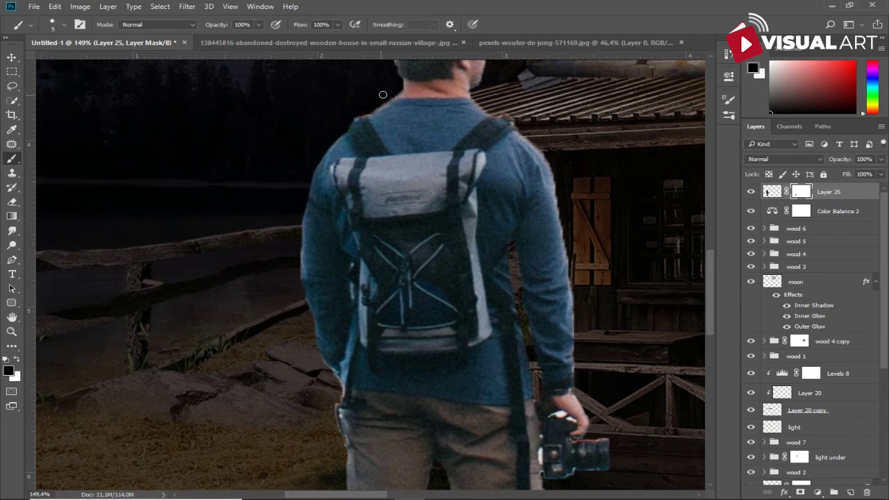
scroll(382, 94, down, 3)
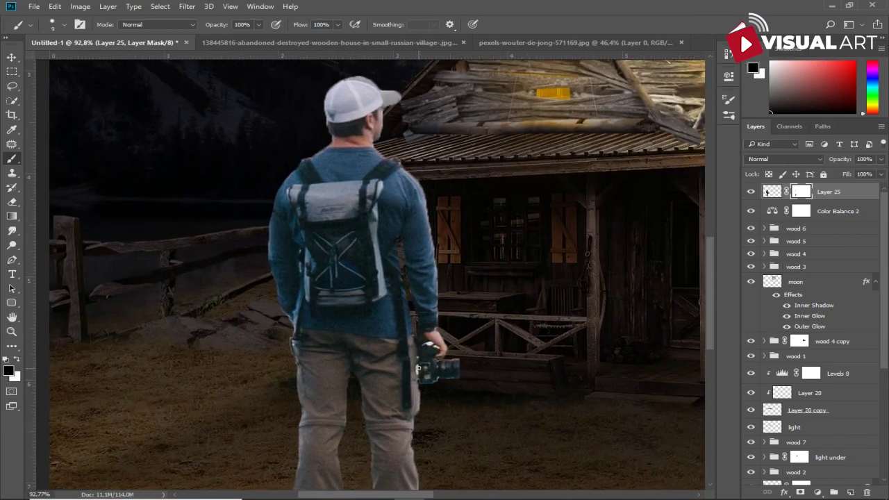
scroll(417, 375, down, 3)
scroll(417, 375, down, 2)
Step: Free Transform the hiker down to about 60% size beside the porch
key(v)
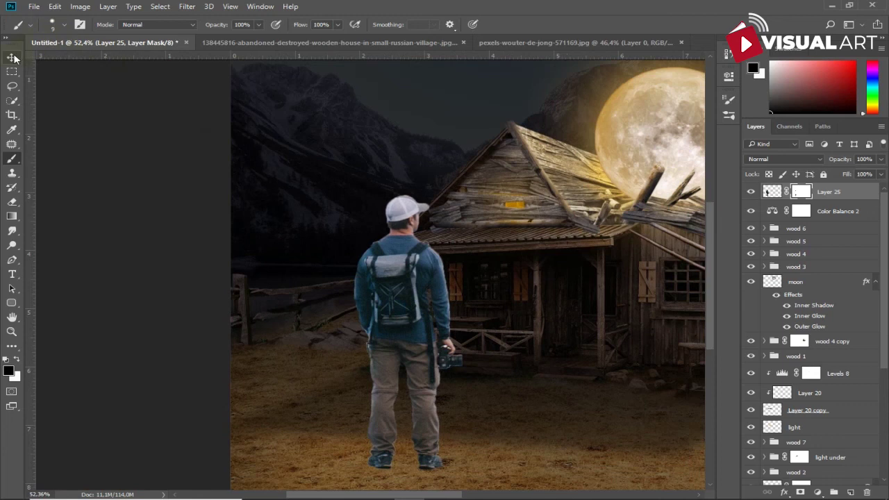
key(ctrl+t)
mouse_move(251, 220)
mouse_down()
mouse_move(198, 330)
mouse_move(210, 346)
mouse_up()
scroll(229, 337, down, 1)
scroll(257, 349, down, 1)
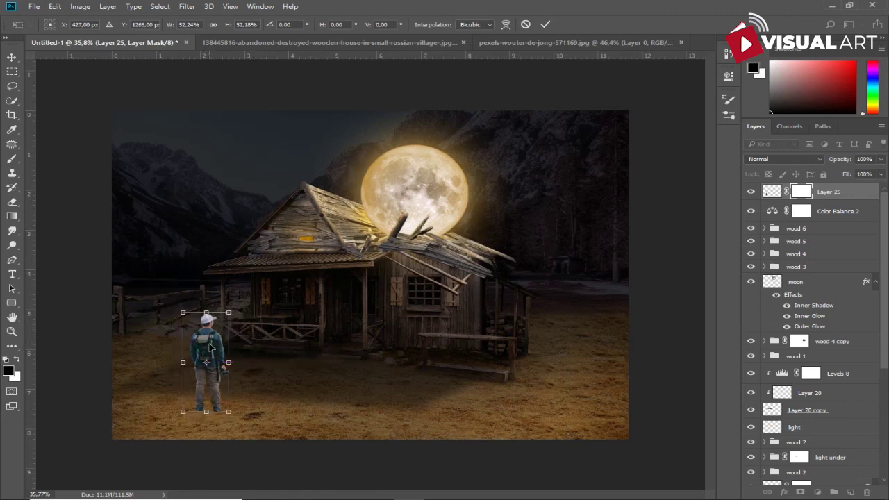
key(Return)
Step: Move Layer 25 below Color Balance 2 and clip a Levels layer with lowered white output to it
drag(851, 194, 853, 229)
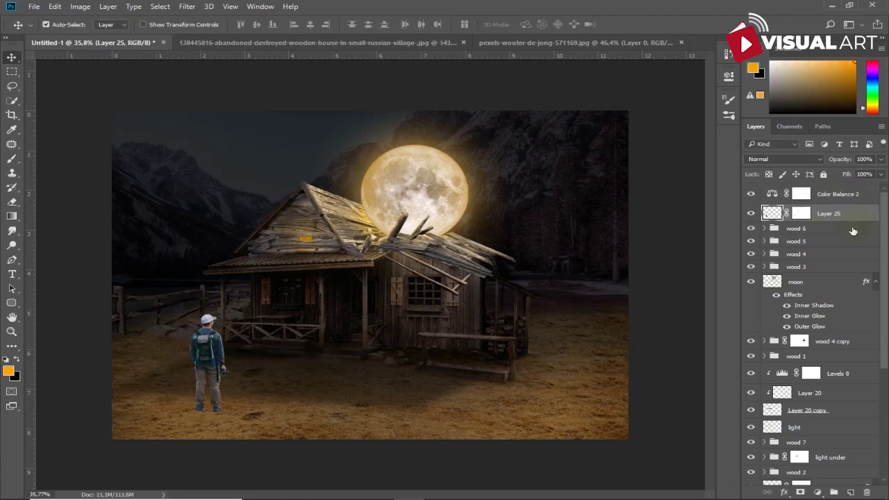
click(817, 492)
click(819, 306)
drag(699, 218, 623, 220)
click(622, 261)
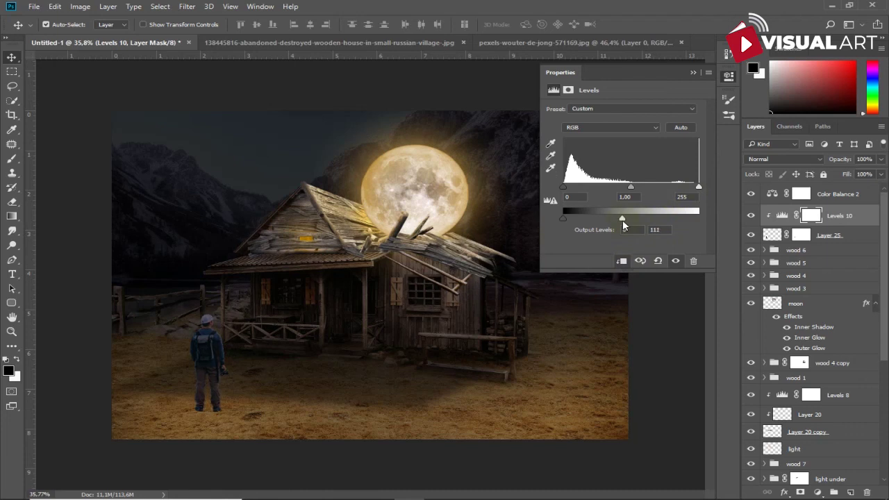
Step: Target the Levels 10 mask with a fully soft brush at 67% opacity
click(806, 215)
key(b)
scroll(316, 281, up, 2)
scroll(193, 302, up, 1)
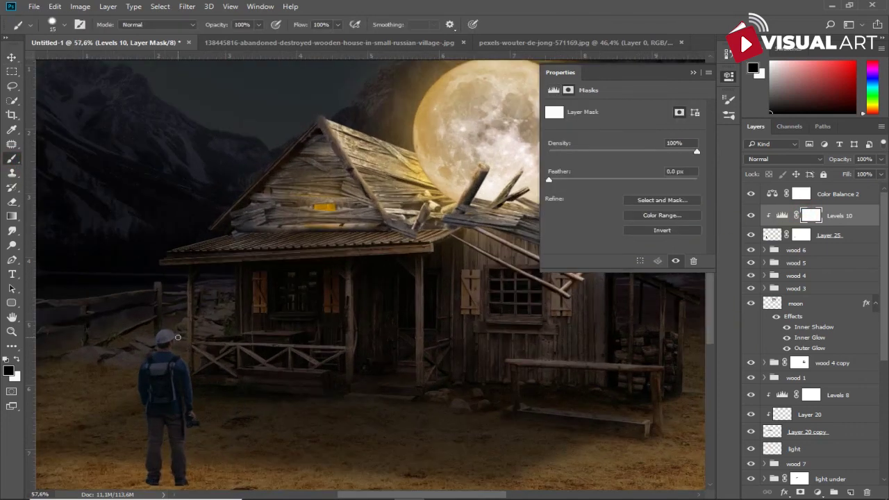
right_click(222, 332)
drag(342, 300, 282, 302)
key(Return)
drag(217, 24, 202, 24)
Step: Ease the darkening beside the hand, up from the feet and down the legs at 40% opacity, then add a new layer
drag(174, 324, 197, 382)
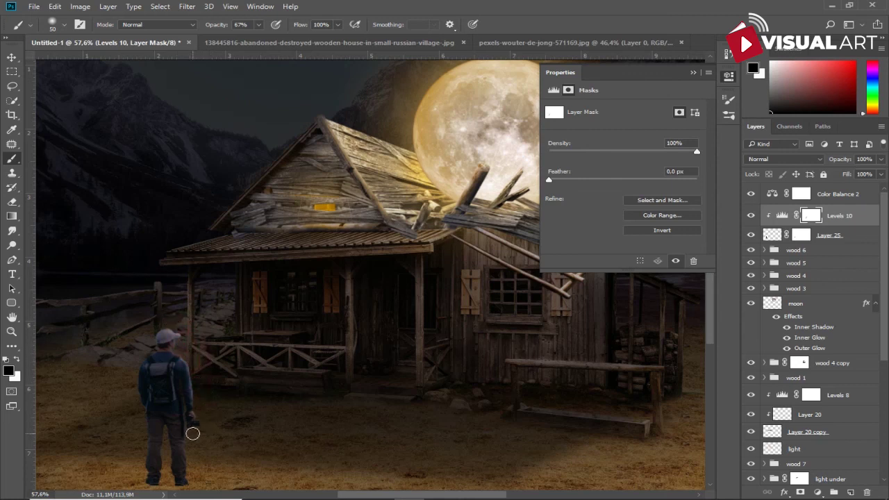
drag(216, 27, 201, 28)
drag(192, 474, 201, 419)
scroll(218, 391, up, 2)
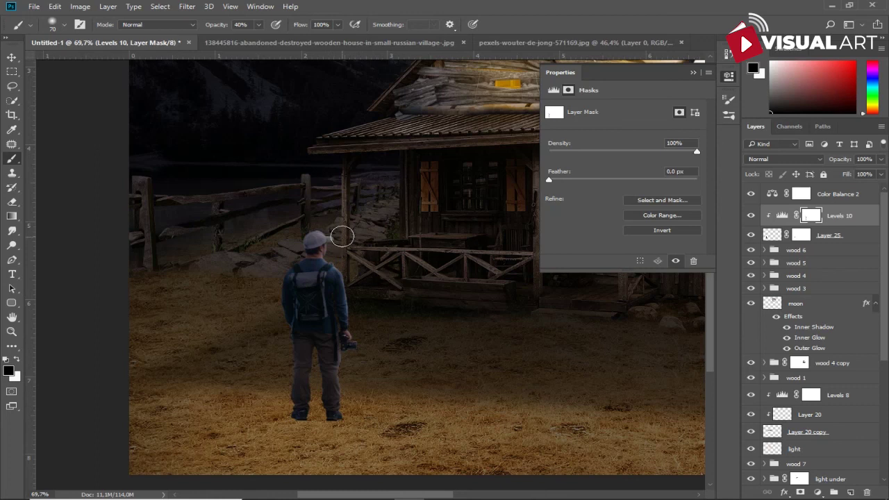
key(bracketleft)
key(bracketleft)
key(bracketleft)
drag(313, 388, 314, 419)
click(851, 492)
Step: Clip the new layer to the hiker in Overlay mode and paint faint warm light on him at 19% opacity
right_click(806, 214)
click(595, 282)
click(785, 159)
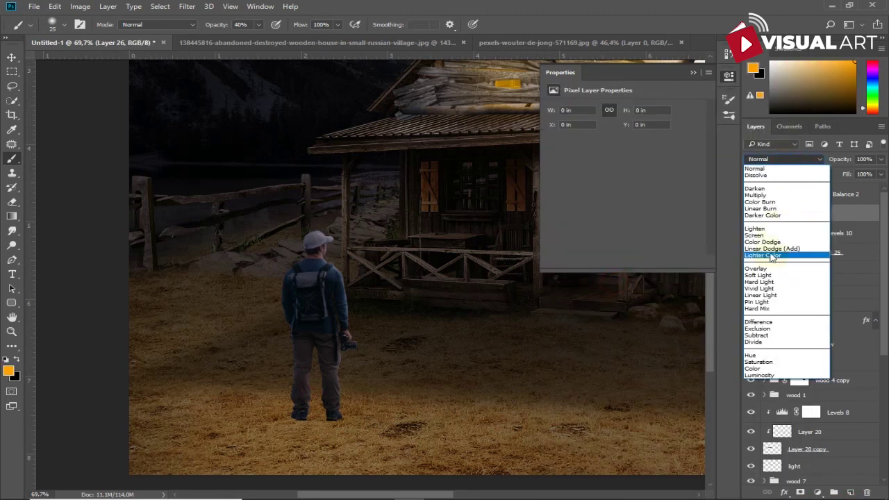
click(774, 268)
drag(216, 25, 205, 36)
key(bracketright)
key(bracketright)
key(bracketright)
key(1)
key(9)
mouse_move(331, 226)
mouse_down()
mouse_move(366, 346)
mouse_move(310, 375)
mouse_move(307, 441)
mouse_up()
key(bracketleft)
key(bracketleft)
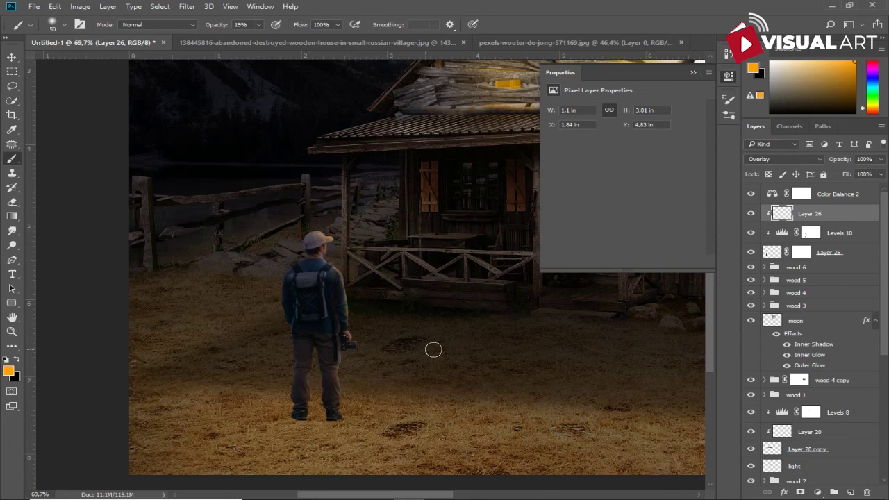
drag(308, 427, 325, 402)
Step: Burn Layer 25 from head to feet at 100% exposure
click(773, 252)
drag(11, 245, 55, 255)
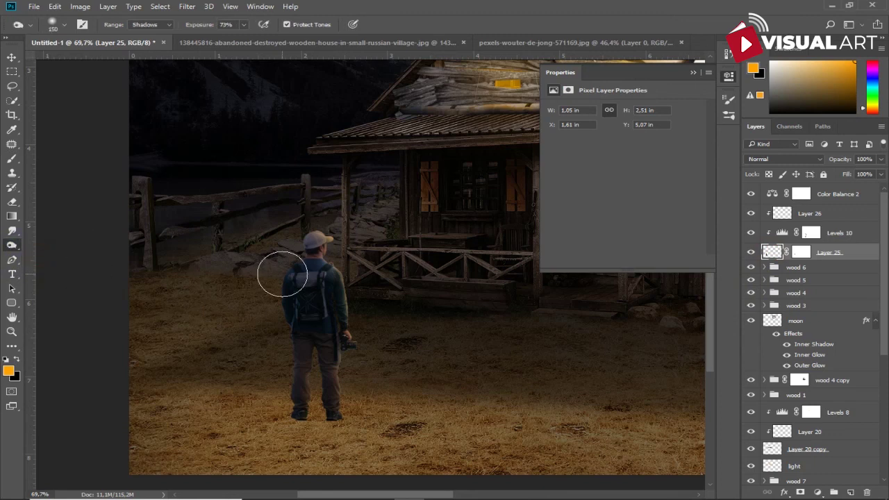
drag(199, 25, 212, 25)
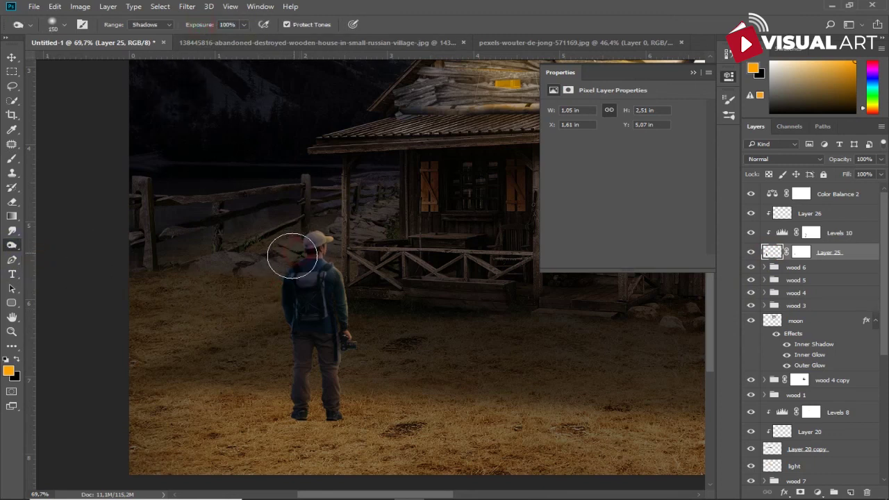
drag(292, 256, 300, 403)
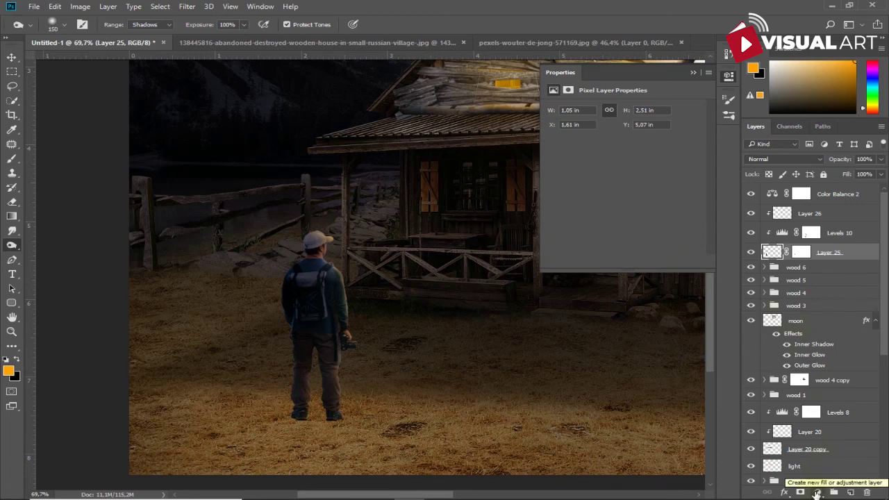
Step: Paint soft black shading over the hiker's body and legs on a new clipped layer, then select Layer 25
click(850, 492)
click(15, 359)
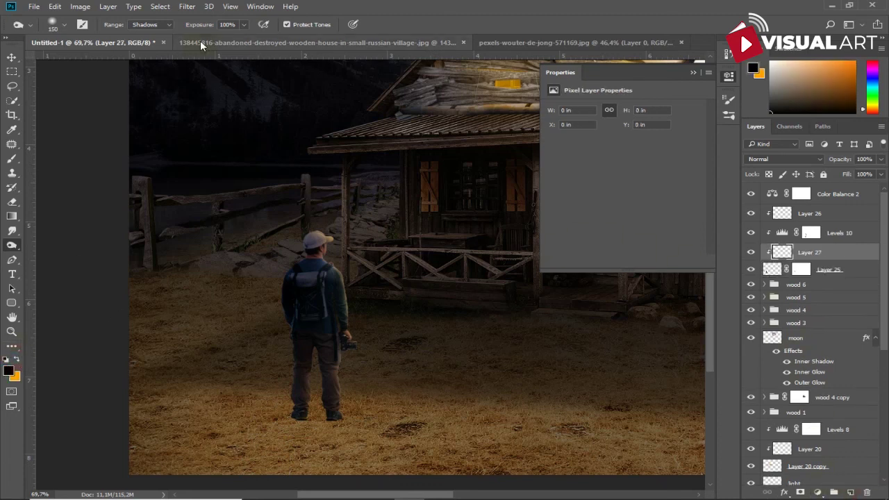
text(25)
key(b)
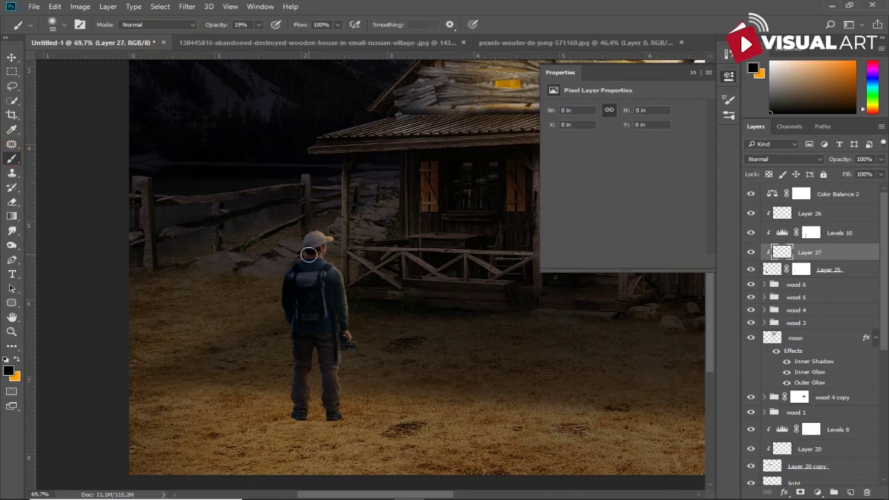
key(bracketright)
key(bracketright)
key(bracketright)
drag(297, 257, 302, 359)
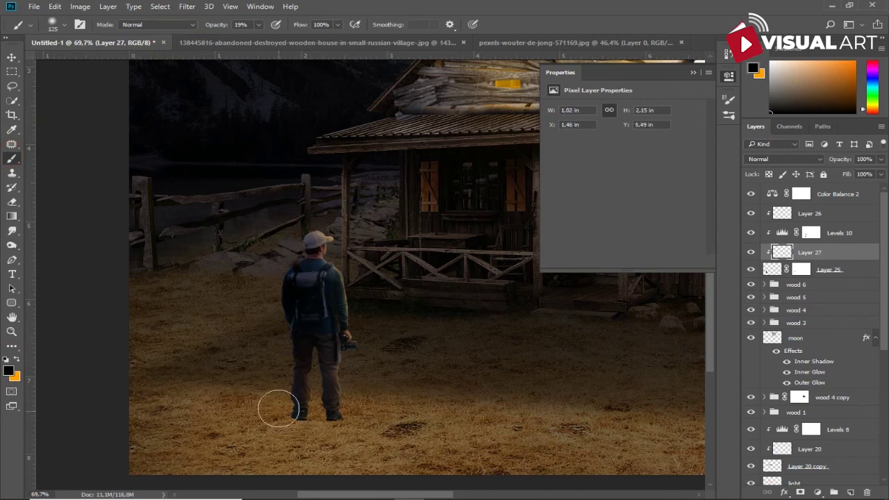
key(bracketleft)
drag(322, 294, 343, 337)
scroll(423, 336, down, 2)
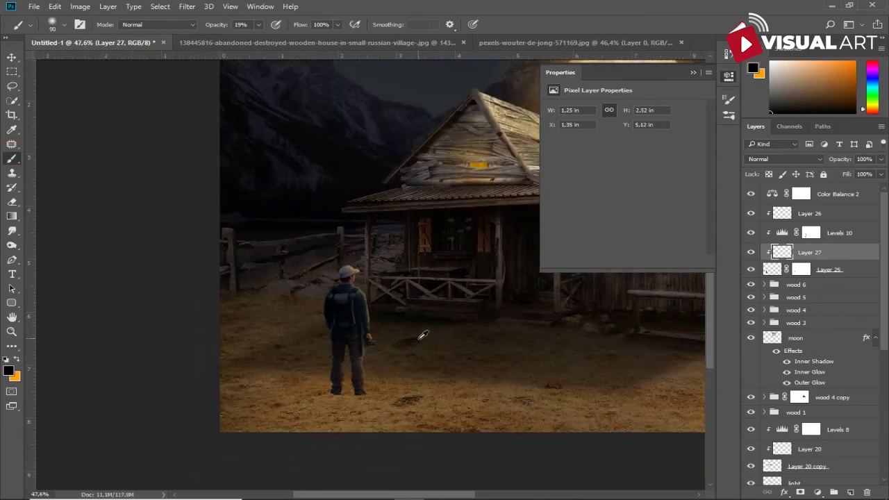
click(691, 73)
scroll(549, 228, down, 1)
click(836, 271)
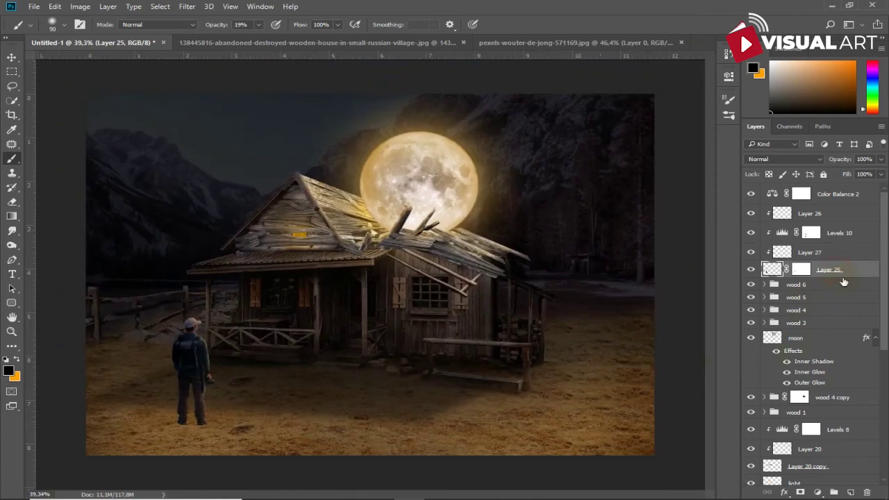
Step: Duplicate Layer 25 and flip and skew the original into a wide shadow on the ground
key(ctrl+j)
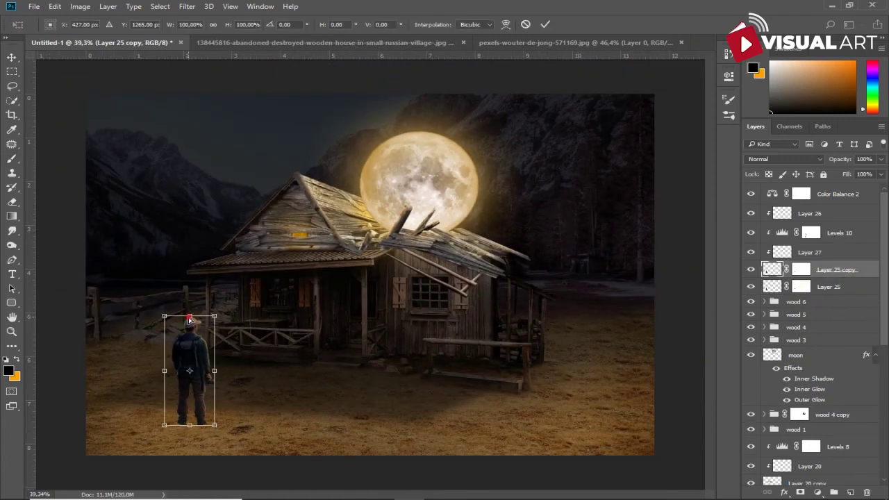
drag(189, 318, 83, 495)
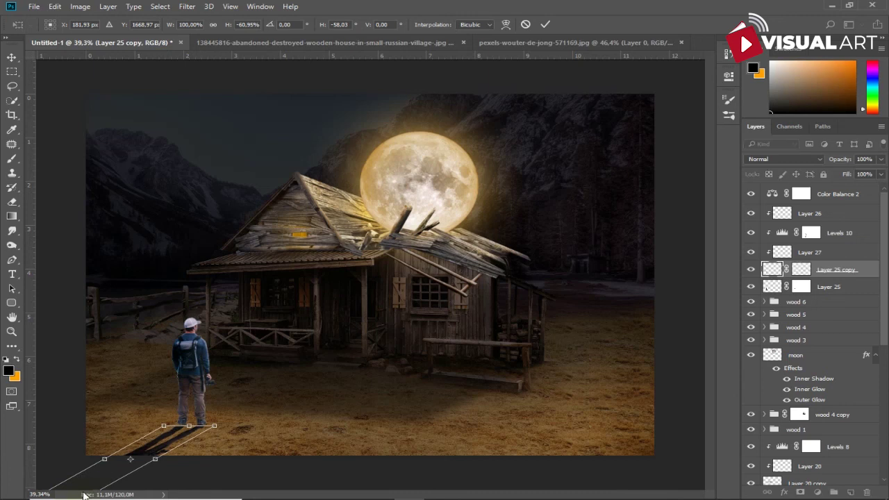
key(ctrl+z)
key(Escape)
click(827, 287)
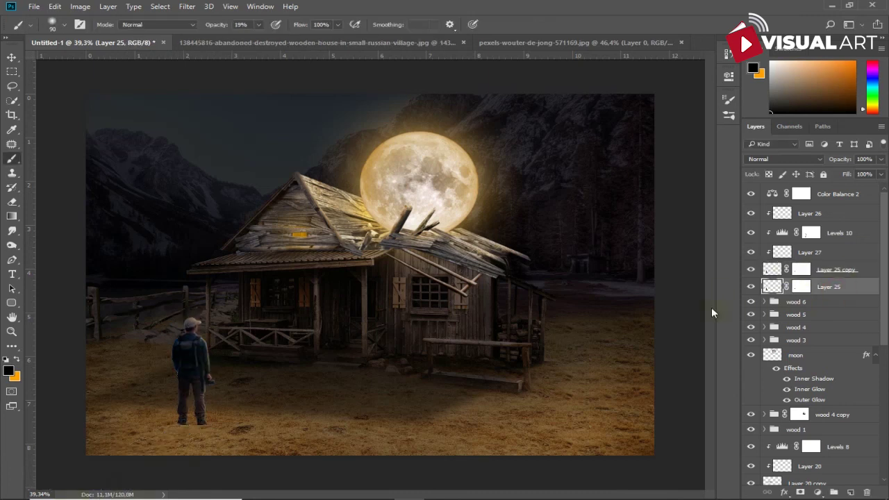
key(ctrl+t)
mouse_move(189, 316)
mouse_down()
mouse_move(139, 450)
mouse_move(113, 479)
mouse_up()
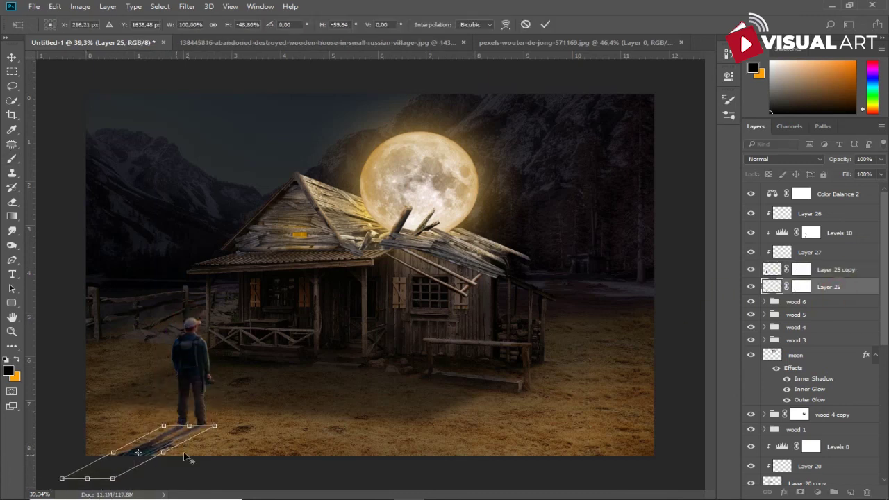
scroll(112, 479, down, 2)
drag(159, 447, 183, 444)
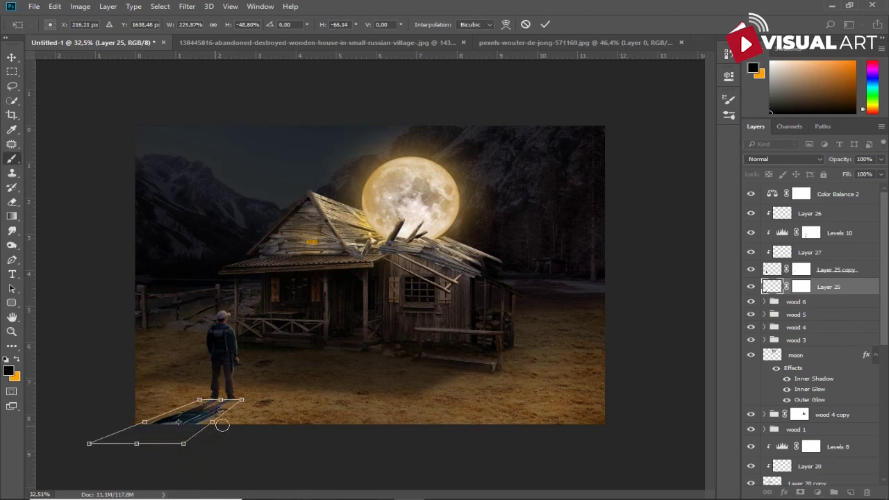
key(Return)
scroll(243, 405, up, 3)
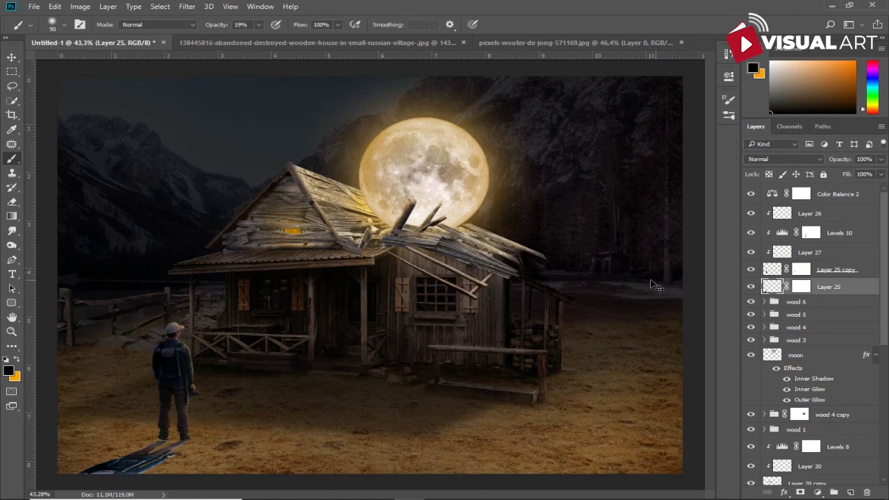
Step: Make the shadow solid black with Hue/Saturation and move it under the hiker's feet
key(ctrl+u)
drag(601, 189, 541, 194)
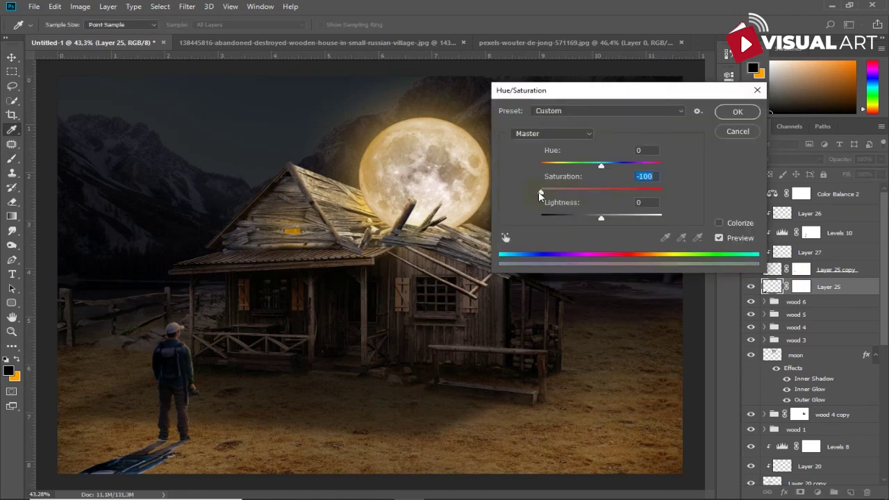
drag(594, 216, 500, 220)
click(736, 111)
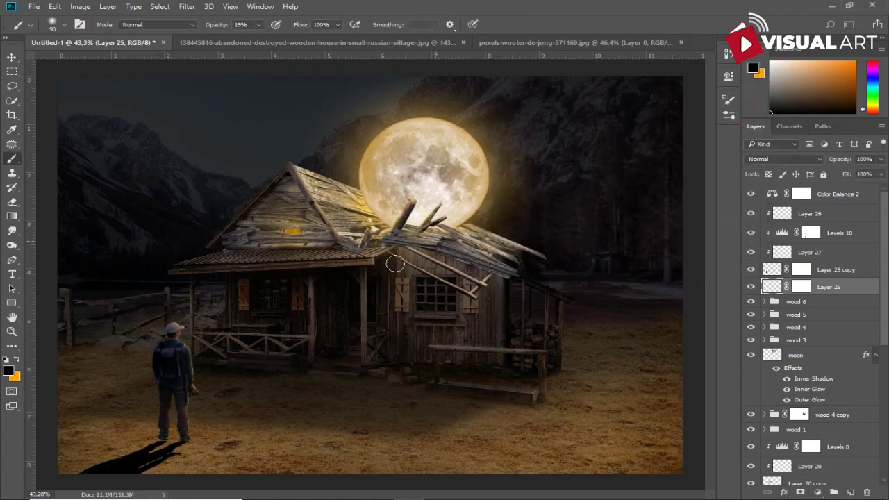
scroll(304, 322, up, 3)
drag(260, 350, 512, 111)
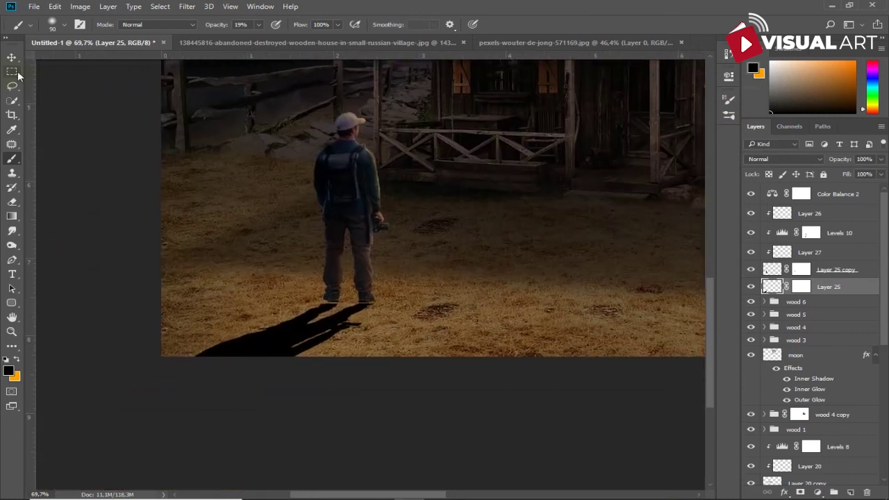
key(v)
drag(304, 325, 304, 337)
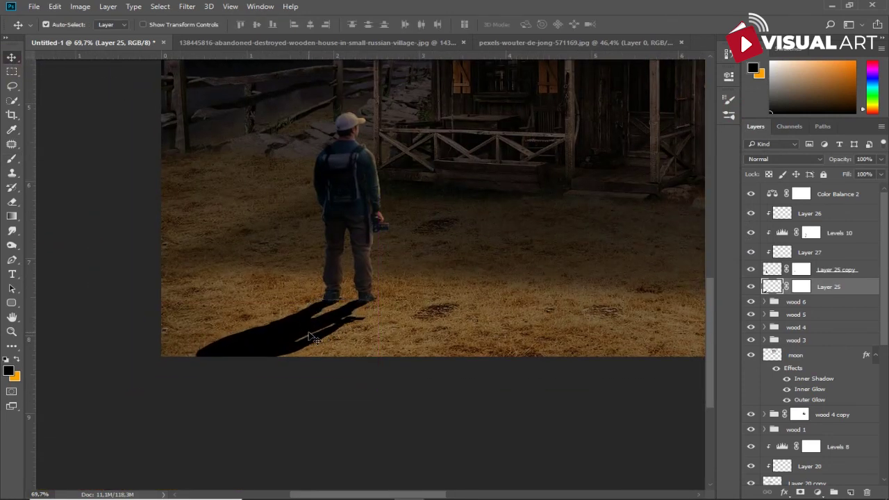
Step: Reshape the shadow by tilting it, lengthening it downward and stretching it to the left
key(ctrl+t)
drag(378, 392, 380, 397)
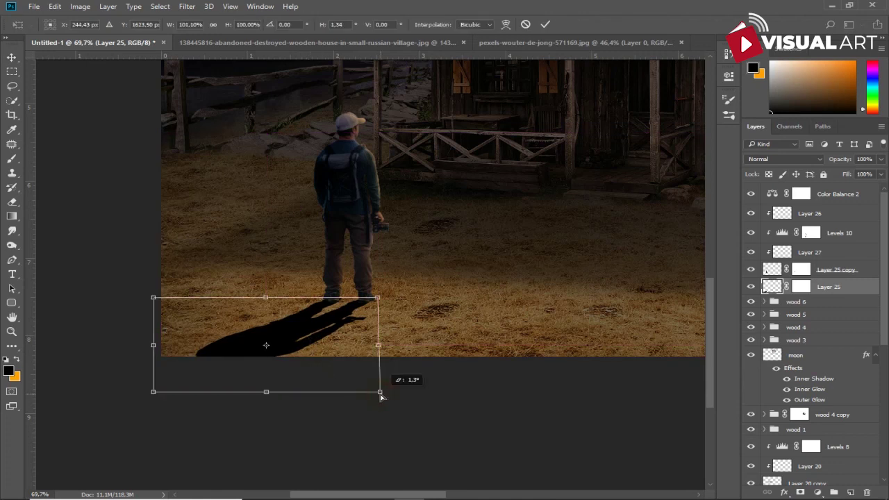
drag(154, 393, 125, 402)
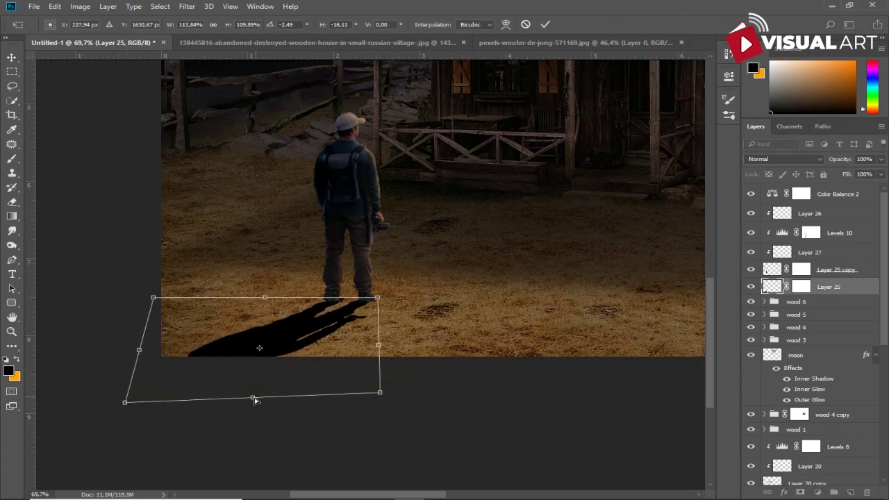
drag(255, 401, 255, 414)
drag(139, 356, 121, 356)
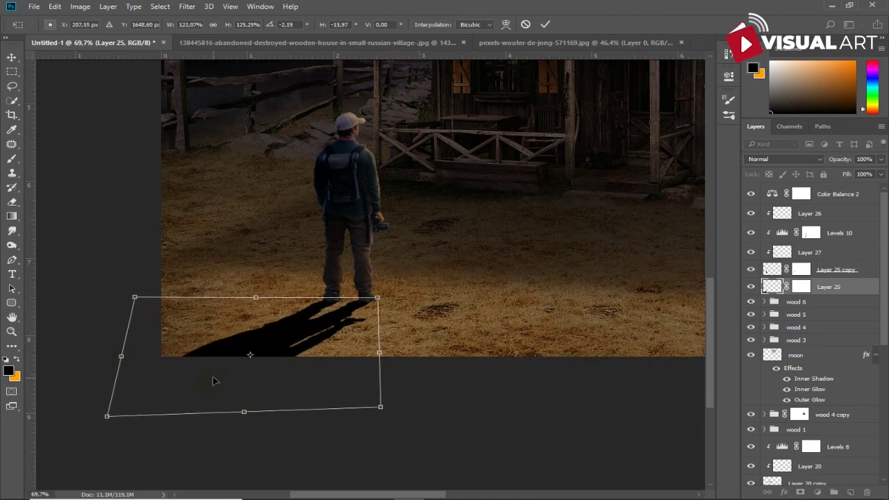
key(Return)
scroll(288, 381, down, 1)
scroll(287, 381, down, 3)
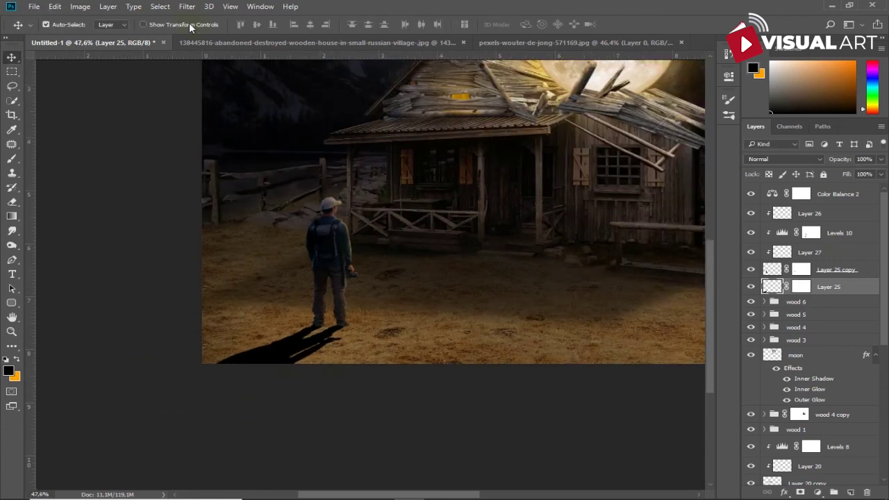
Step: Gaussian Blur the shadow at about 3 pixels and lower its opacity to 58%
click(187, 6)
click(377, 170)
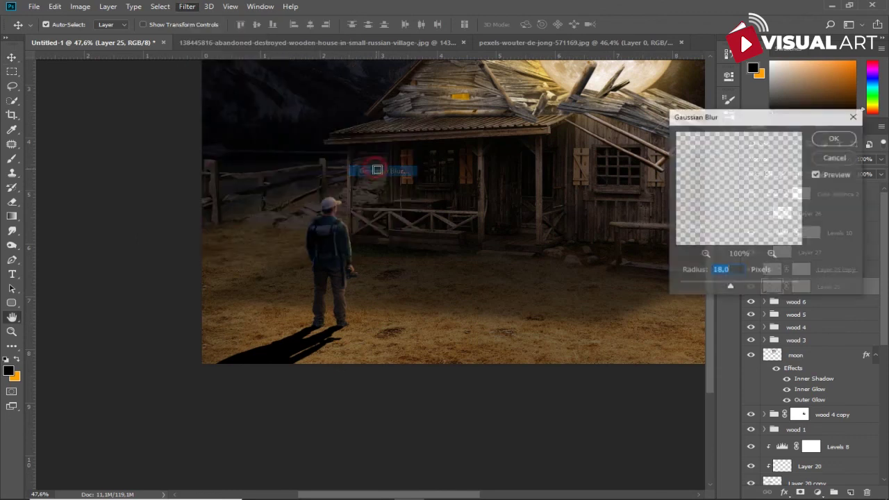
drag(700, 285, 697, 286)
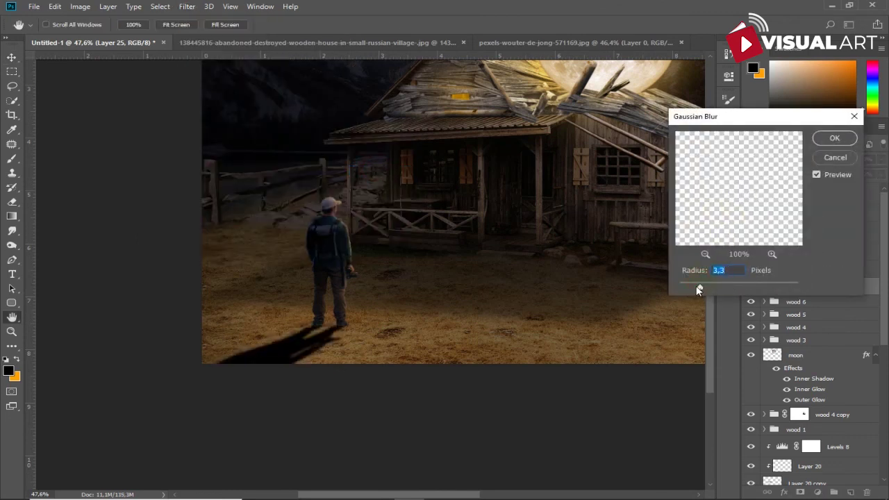
click(841, 139)
drag(840, 164, 817, 165)
scroll(479, 300, down, 1)
scroll(478, 300, down, 1)
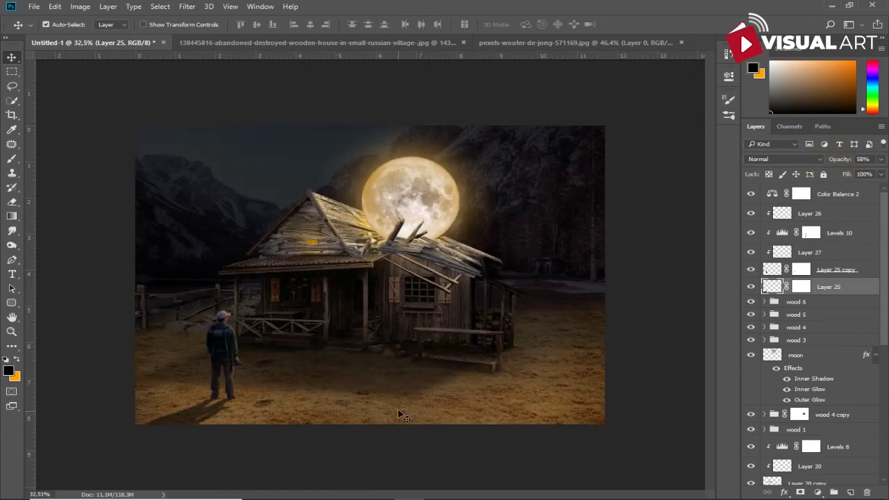
Step: Add a Hue/Saturation adjustment to the hiker copy with saturation -48
click(840, 269)
click(816, 492)
click(792, 341)
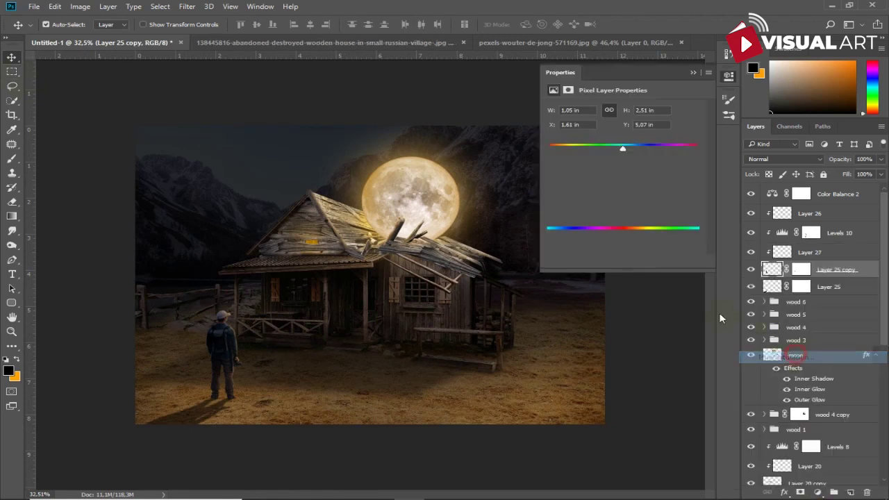
drag(622, 169, 588, 178)
mouse_move(622, 149)
mouse_down()
mouse_move(570, 157)
mouse_move(622, 148)
mouse_up()
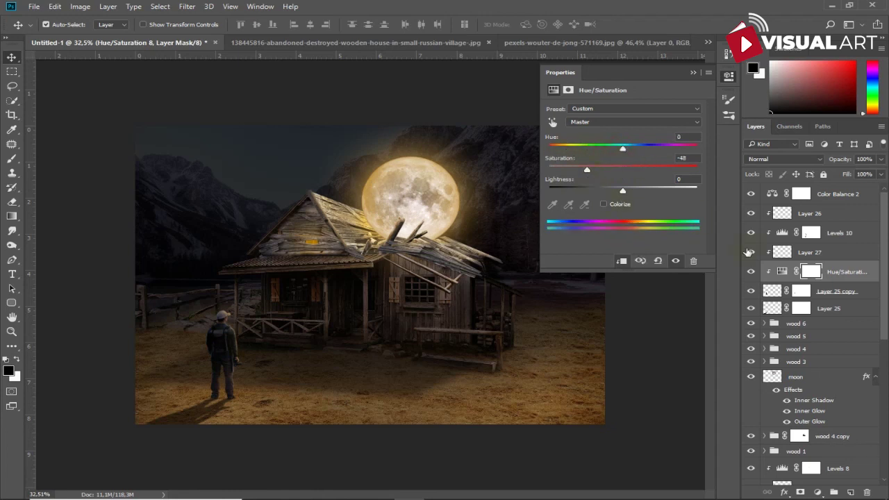
click(653, 155)
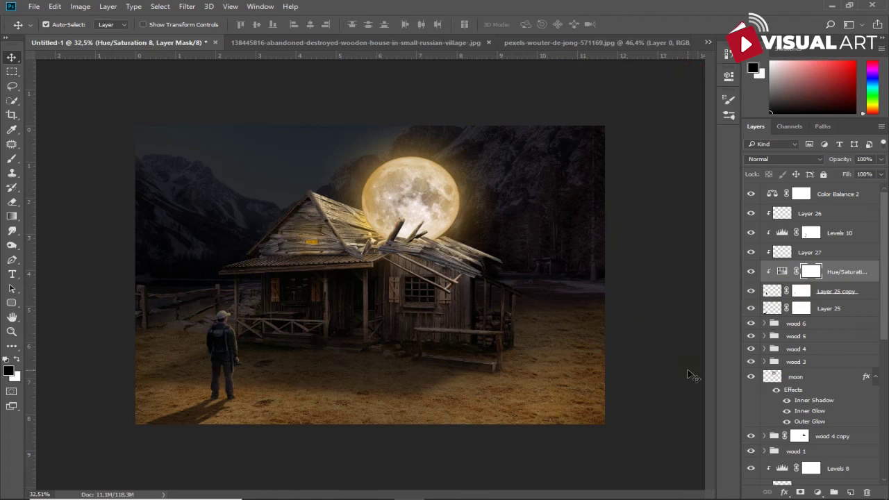
scroll(563, 382, down, 1)
scroll(563, 385, down, 1)
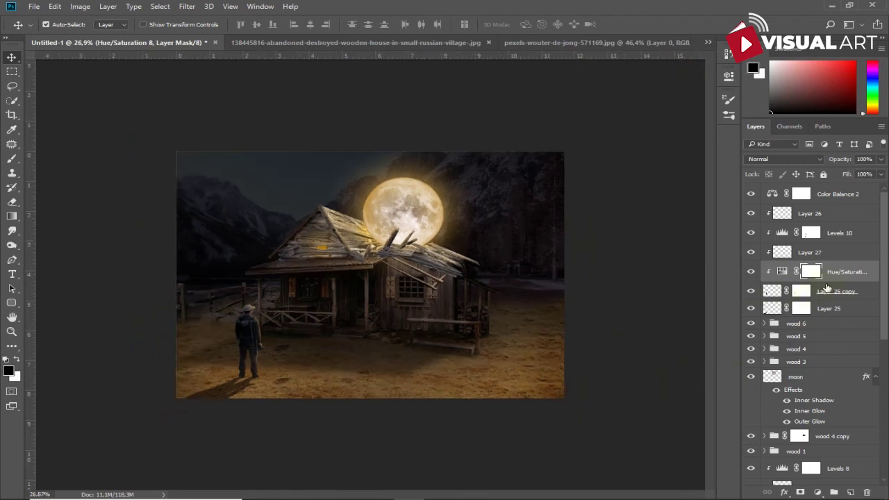
Step: Add a Brightness/Contrast adjustment that darkens the hiker and lowers his contrast
click(842, 292)
click(816, 492)
click(788, 290)
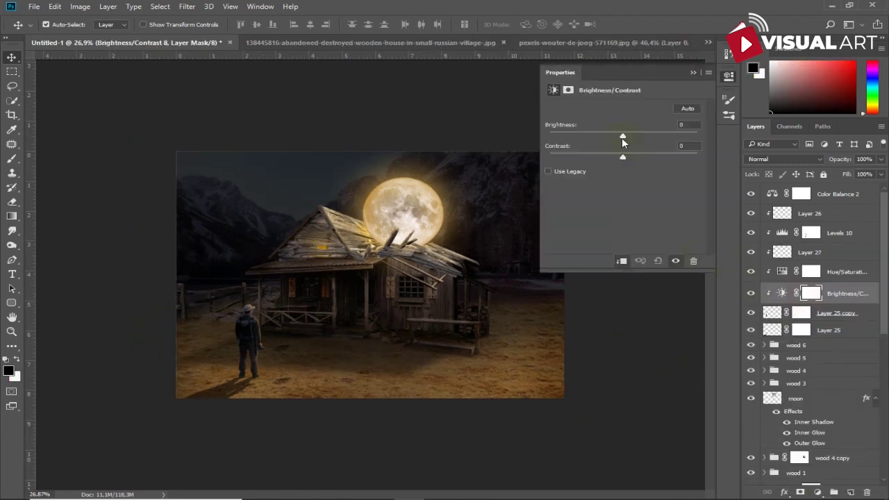
mouse_move(650, 157)
mouse_down()
mouse_move(605, 157)
mouse_move(603, 135)
mouse_up()
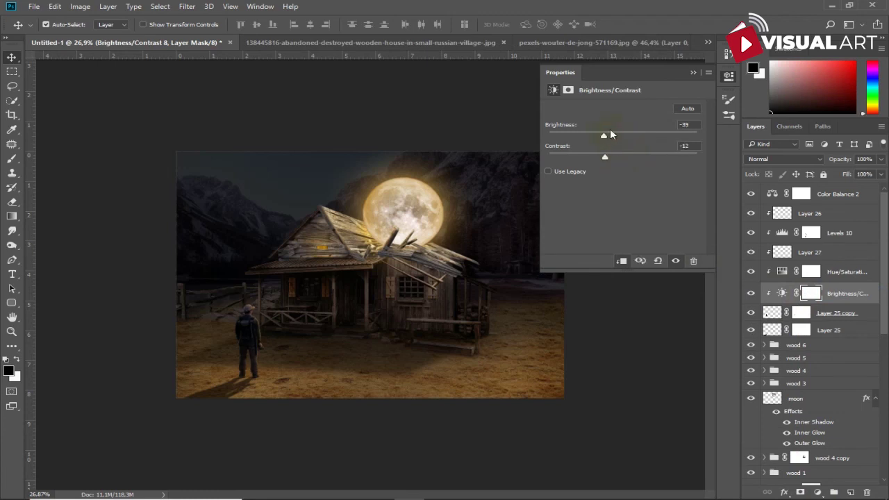
click(692, 73)
scroll(528, 313, up, 2)
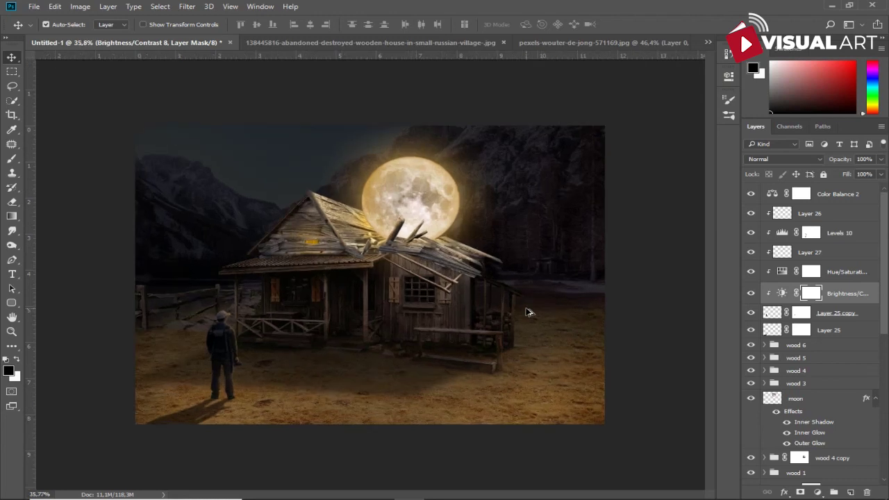
scroll(528, 313, up, 2)
Step: Brush the Levels 10 mask down along the hiker's legs
click(811, 235)
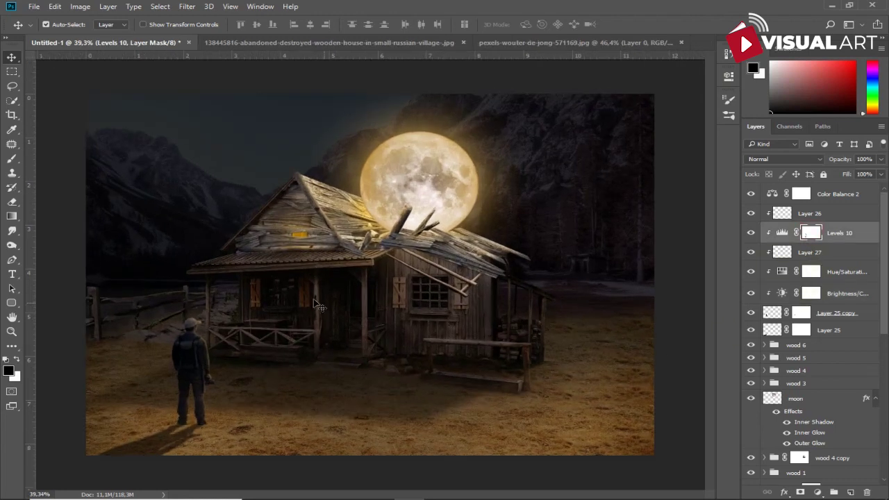
key(b)
scroll(216, 316, up, 2)
scroll(216, 316, up, 2)
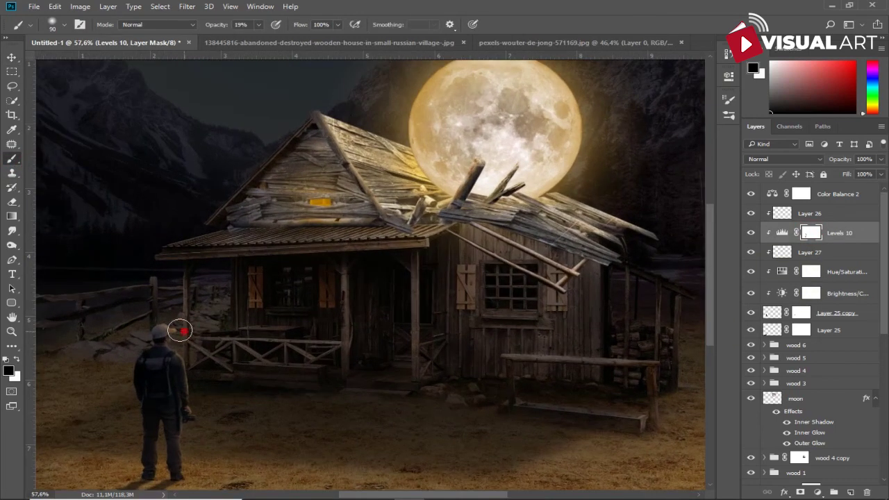
drag(179, 355, 189, 448)
scroll(216, 345, down, 5)
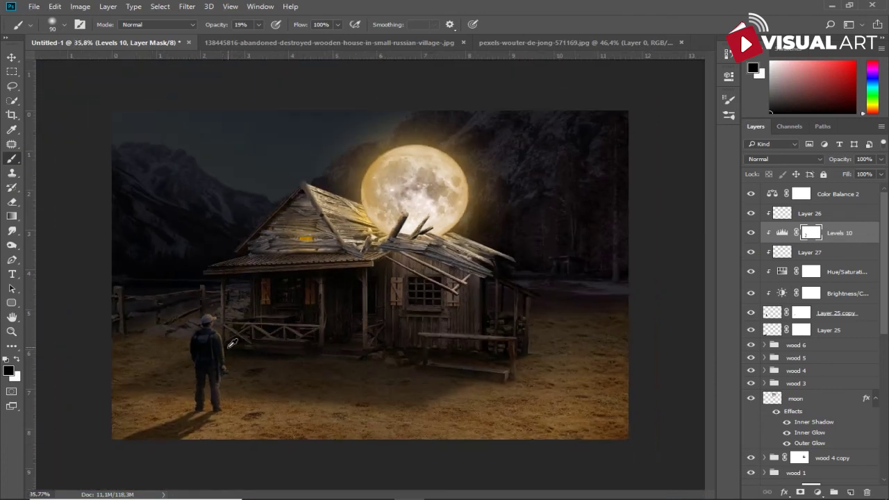
click(11, 58)
scroll(582, 399, down, 1)
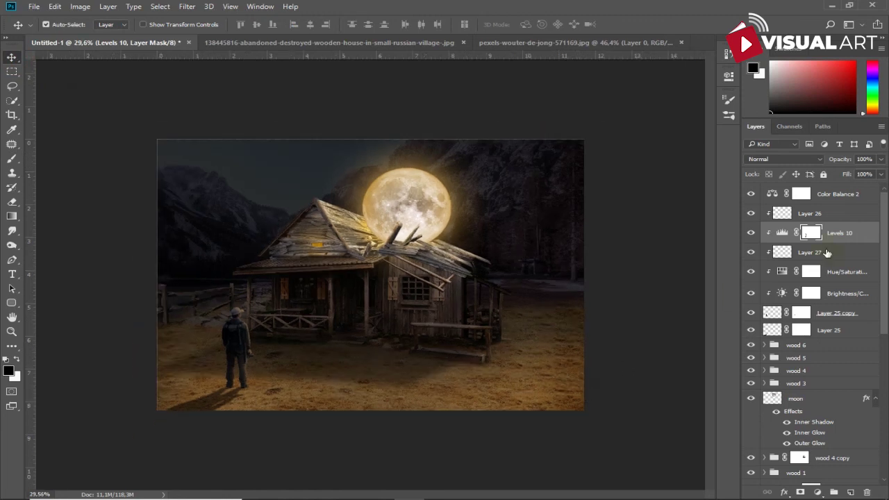
click(850, 197)
Step: Add a Selective Color adjustment darkening the Neutrals with Black +13, discarding a stray Color Balance
click(816, 491)
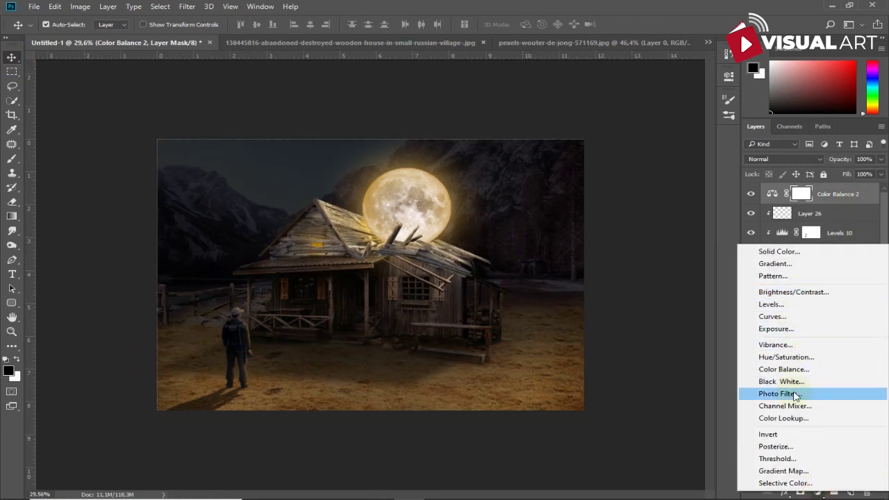
click(784, 369)
key(ctrl+z)
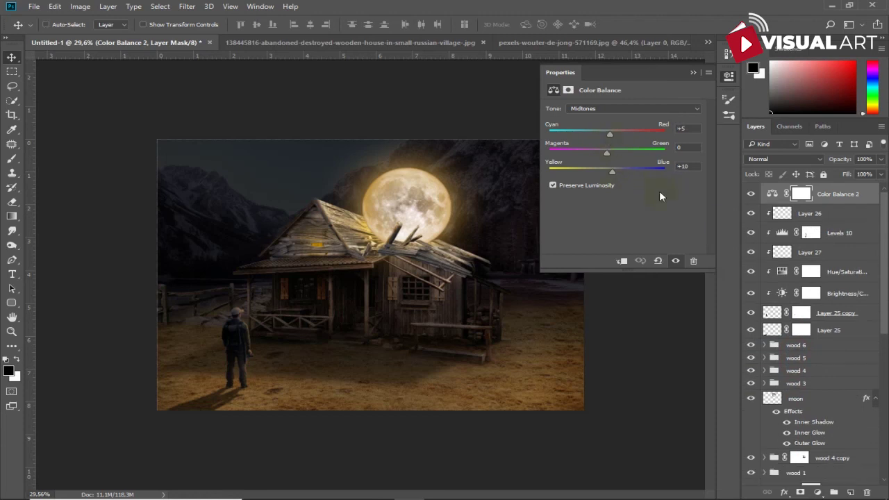
click(816, 492)
click(789, 473)
click(625, 121)
click(603, 196)
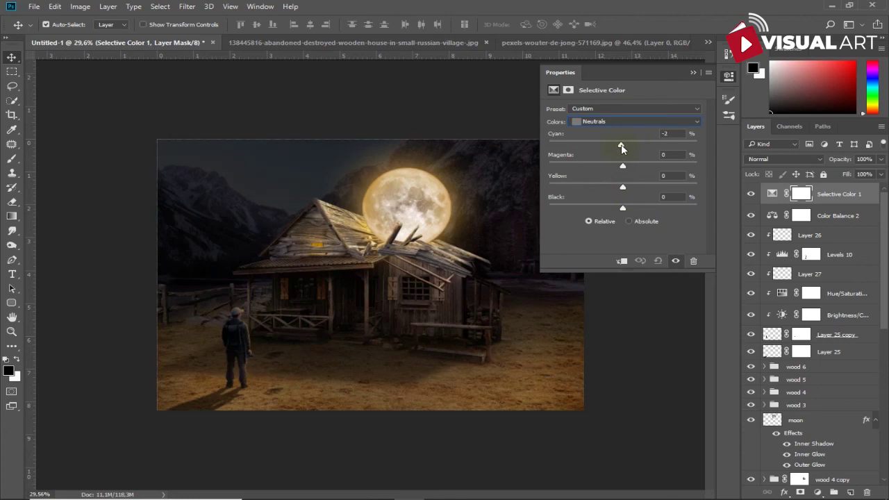
drag(623, 209, 628, 210)
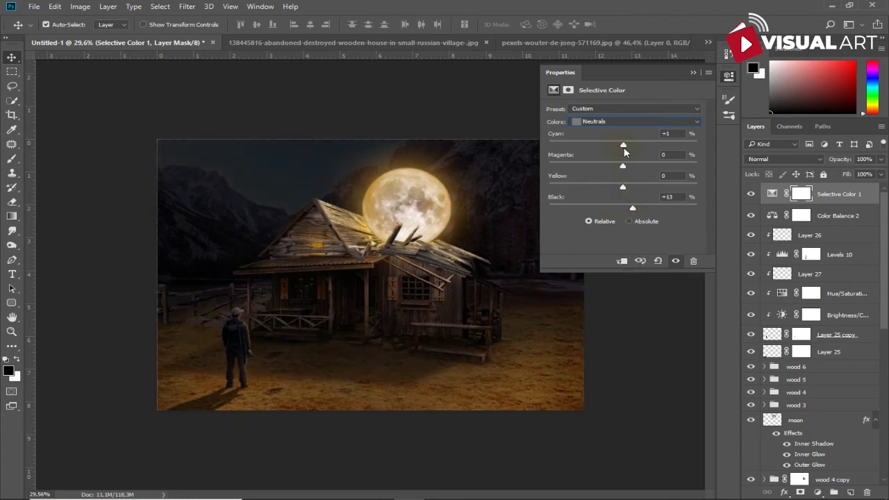
drag(618, 147, 614, 168)
click(693, 74)
scroll(560, 230, up, 1)
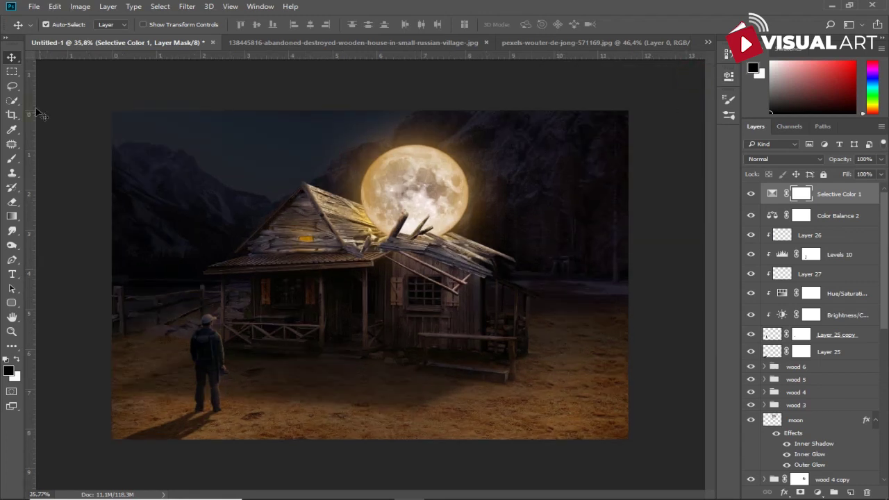
Step: Add a Warming Filter (85) Photo Filter at 25% density
click(822, 493)
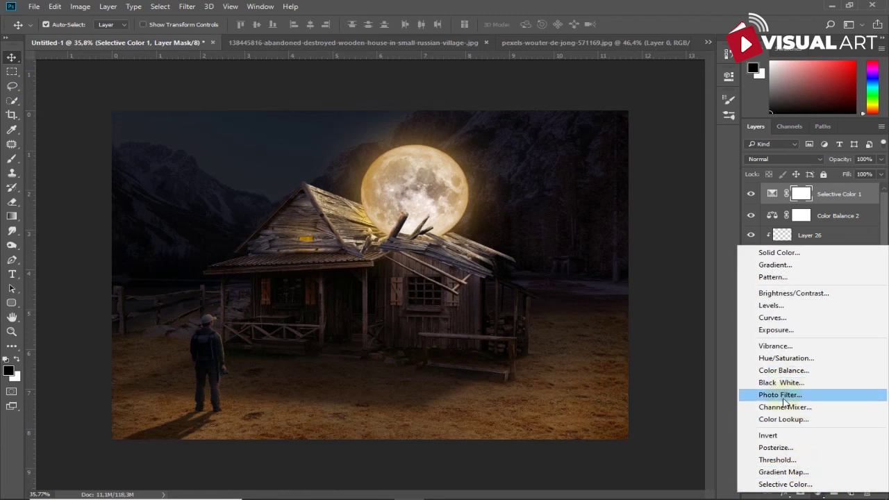
click(799, 394)
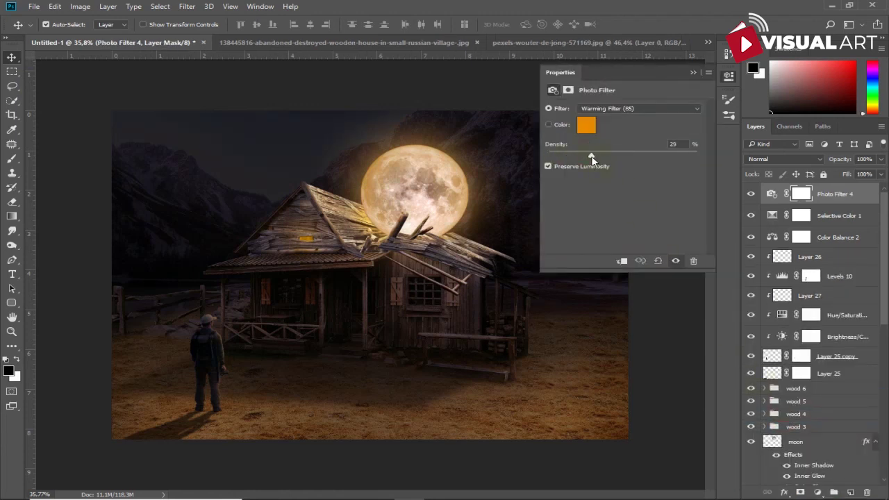
click(690, 72)
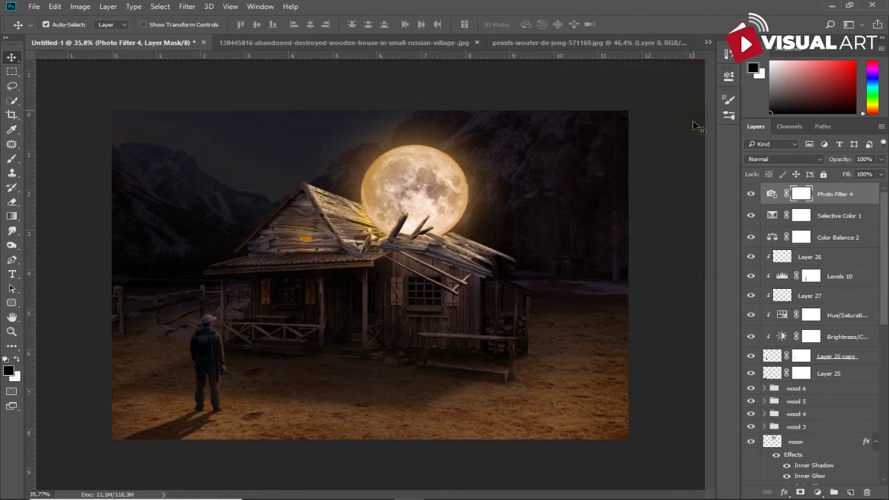
Step: Paint the Levels 2 mask with a 700 px brush across the lower ground
scroll(797, 388, down, 3)
scroll(812, 417, down, 3)
scroll(820, 410, down, 3)
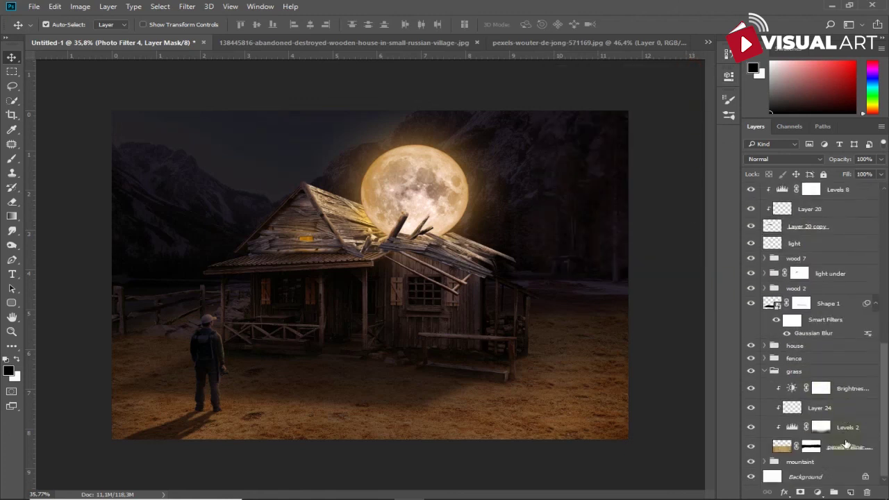
click(821, 427)
key(b)
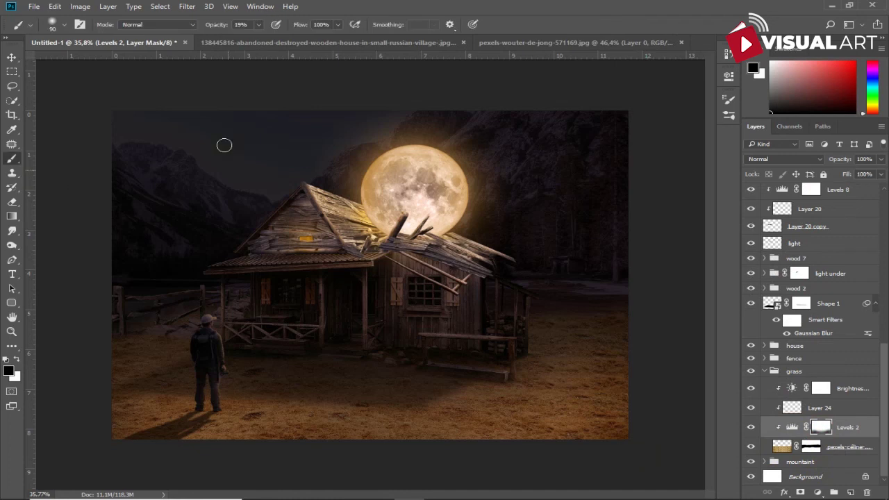
key(bracketright)
key(bracketright)
key(bracketright)
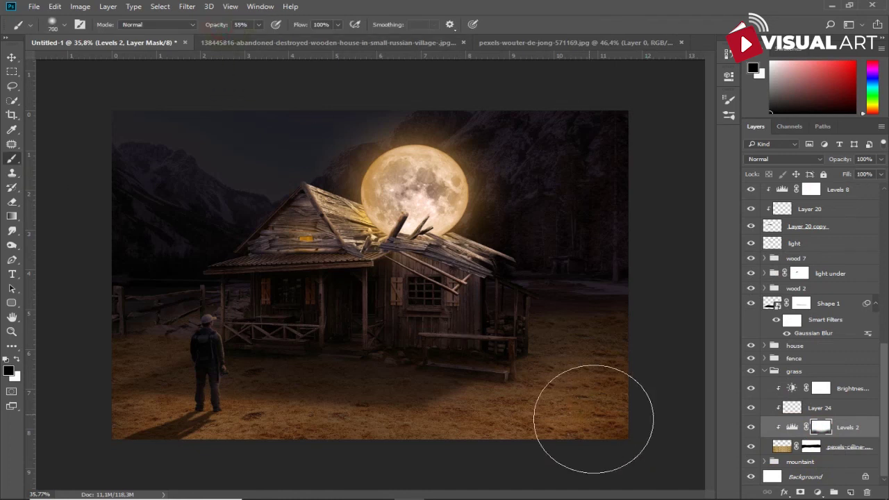
mouse_move(139, 422)
mouse_down()
mouse_move(417, 426)
mouse_move(561, 440)
mouse_move(204, 457)
mouse_move(570, 417)
mouse_up()
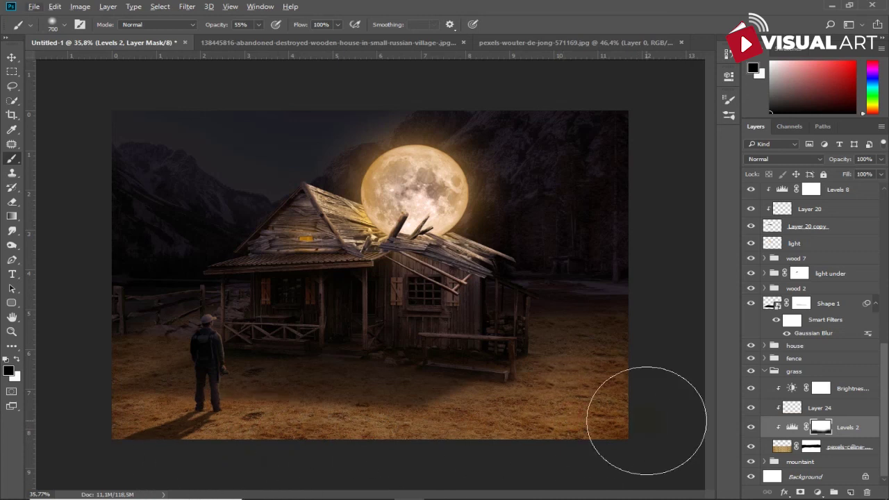
scroll(645, 407, up, 1)
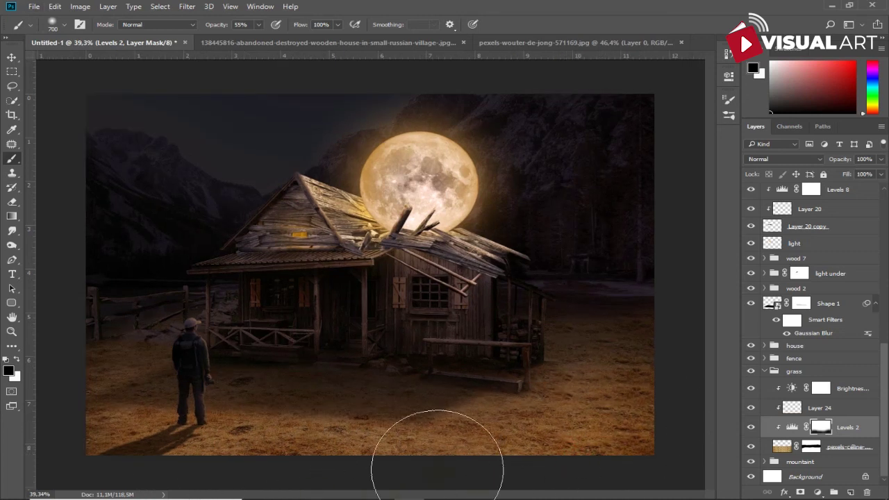
Step: Add a new Layer 28 in Overlay blend mode with orange as the paint colour
click(853, 492)
alt+click(193, 341)
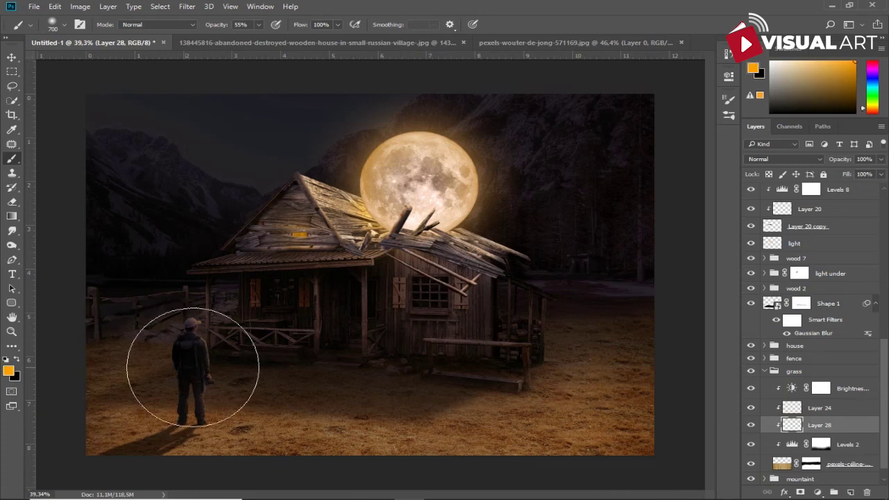
click(787, 161)
click(760, 261)
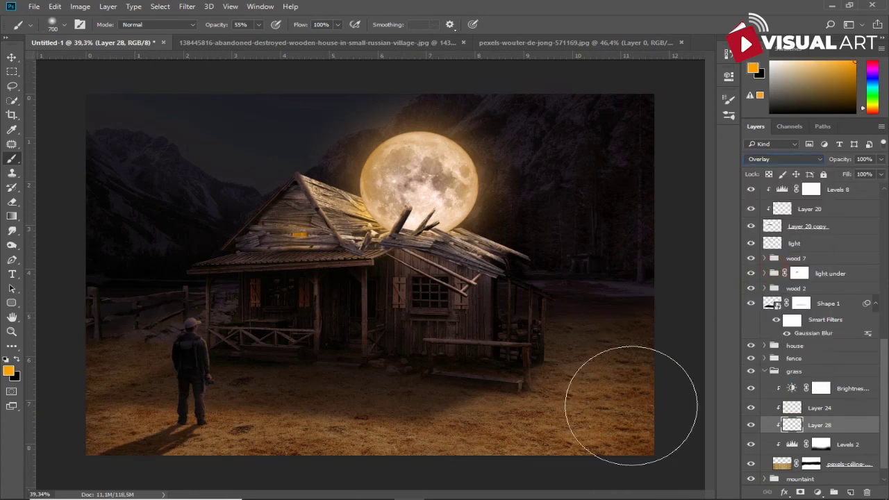
Step: Replace a trial orange stroke by choosing a lighter orange paint colour
drag(605, 393, 555, 431)
key(ctrl+z)
click(8, 371)
click(632, 123)
click(811, 121)
Step: Paint a soft light-orange glow at 27% brush opacity across the lower ground
drag(672, 357, 317, 446)
key(ctrl+z)
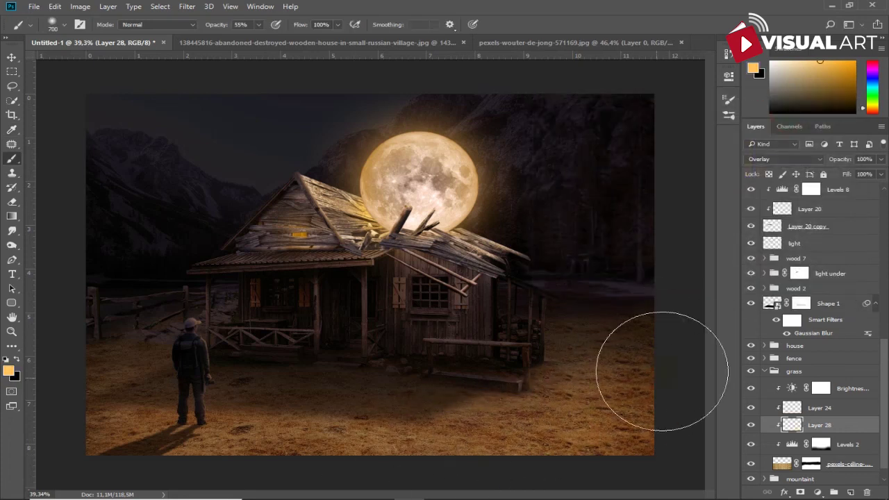
key(2)
key(7)
drag(95, 396, 665, 426)
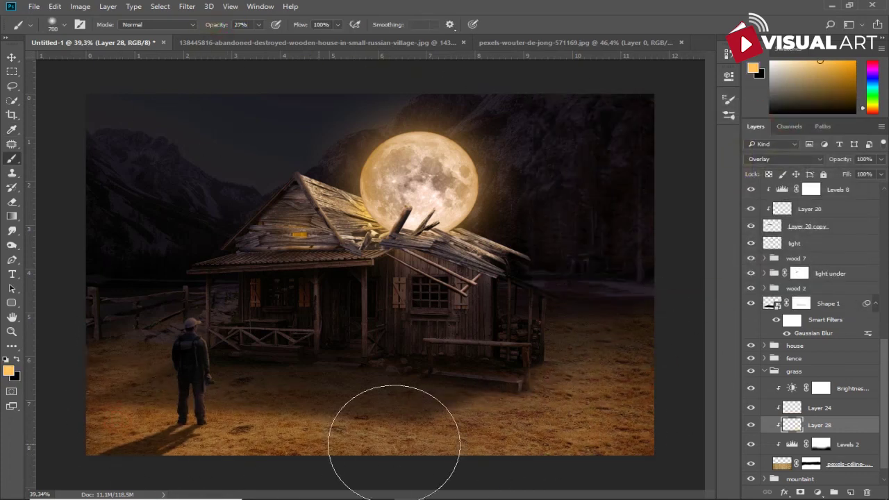
scroll(647, 430, down, 1)
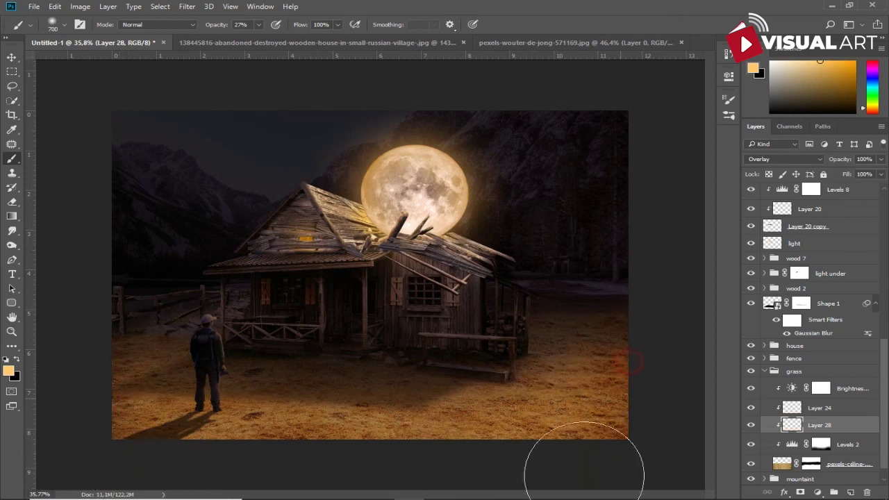
scroll(820, 333, up, 5)
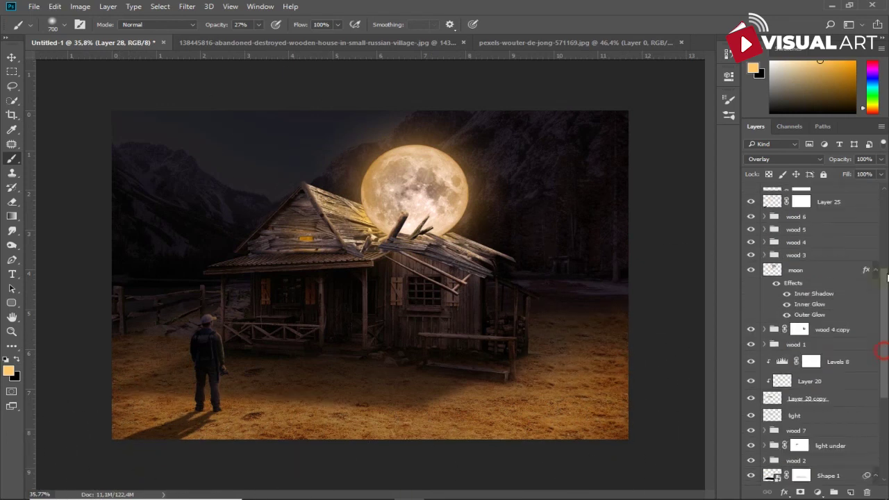
scroll(820, 333, up, 5)
click(843, 254)
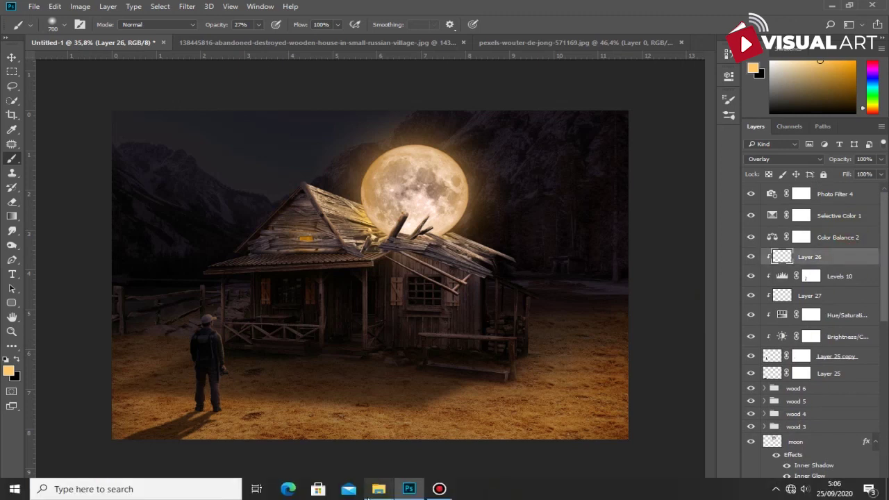
Step: Browse Downloads to last month's images and drag download (2) onto the Photoshop canvas
click(379, 489)
scroll(671, 341, down, 3)
click(687, 353)
scroll(688, 353, down, 5)
scroll(688, 354, down, 5)
scroll(688, 357, down, 2)
scroll(690, 363, down, 4)
scroll(690, 362, down, 5)
scroll(690, 363, up, 5)
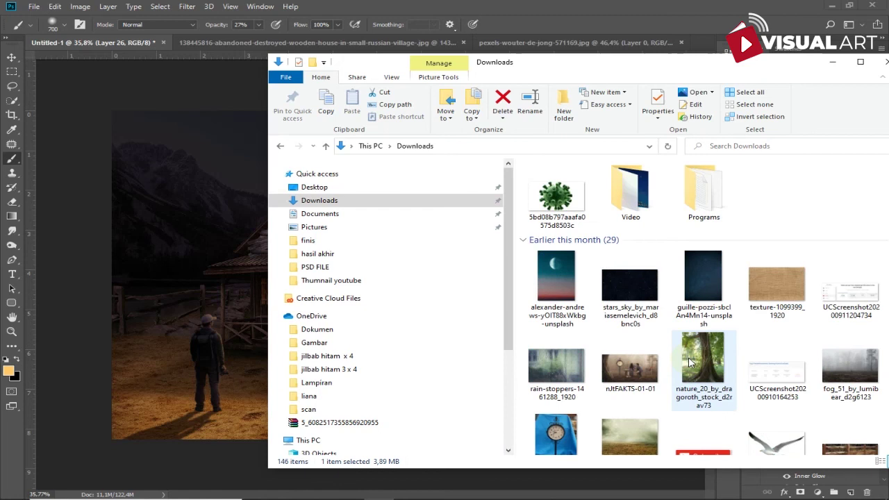
drag(556, 61, 425, 49)
scroll(669, 299, down, 5)
scroll(668, 299, down, 5)
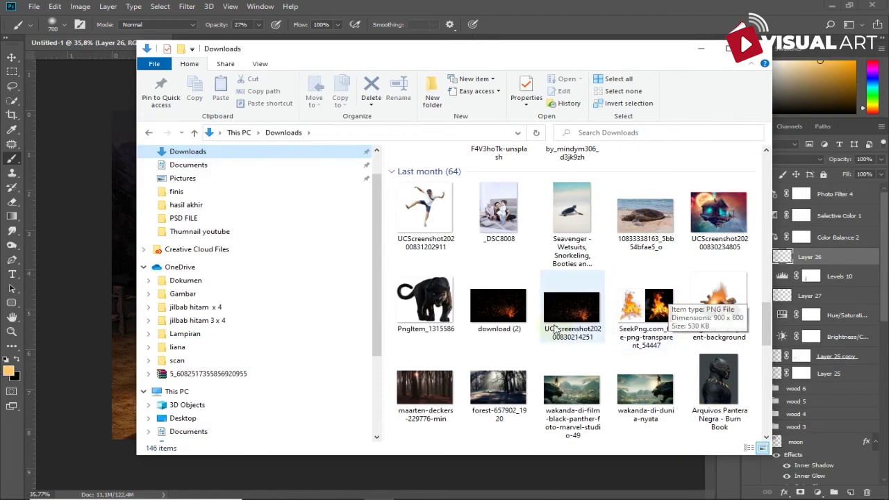
drag(499, 310, 113, 333)
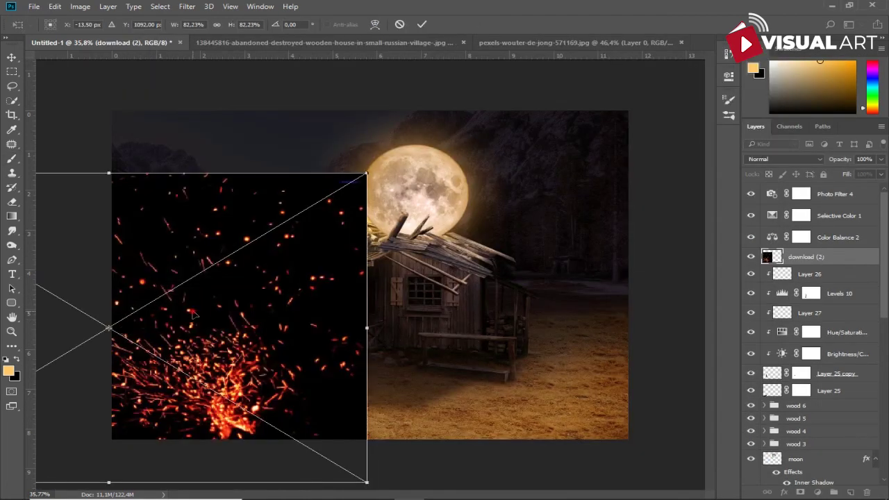
Step: Set the sparks to Screen, rotate about 8°, scale to ~75% and move them up around the moon
key(Return)
click(798, 161)
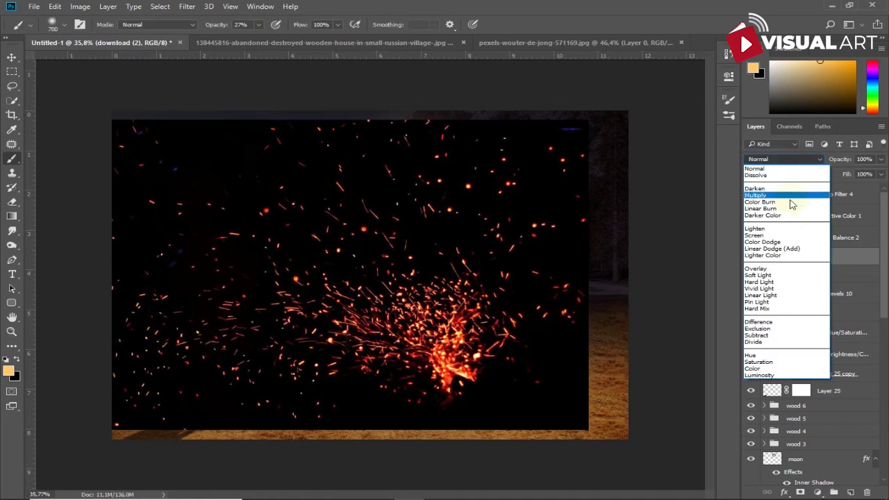
click(754, 235)
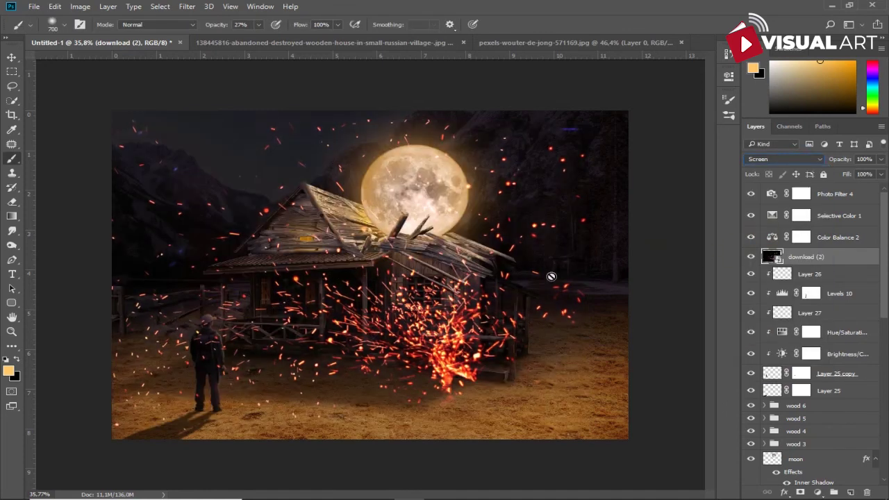
key(ctrl+t)
mouse_move(602, 248)
mouse_down()
mouse_move(461, 281)
mouse_move(492, 176)
mouse_up()
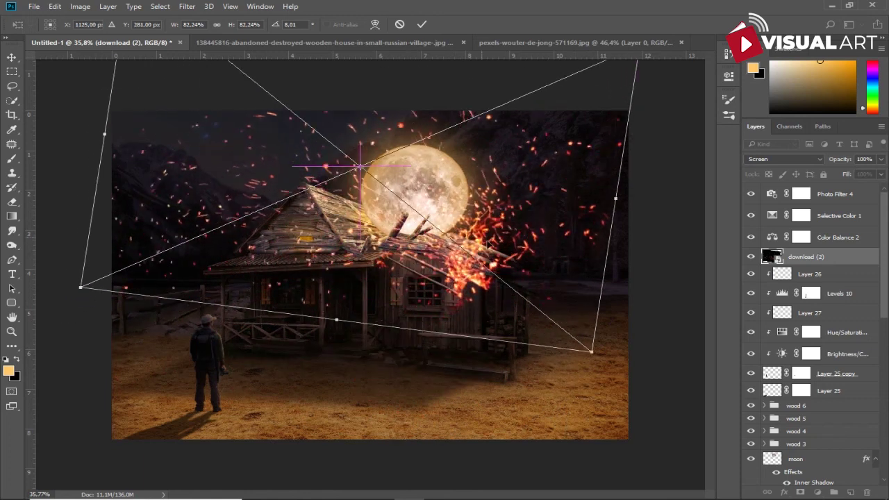
drag(593, 355, 549, 317)
drag(489, 272, 532, 223)
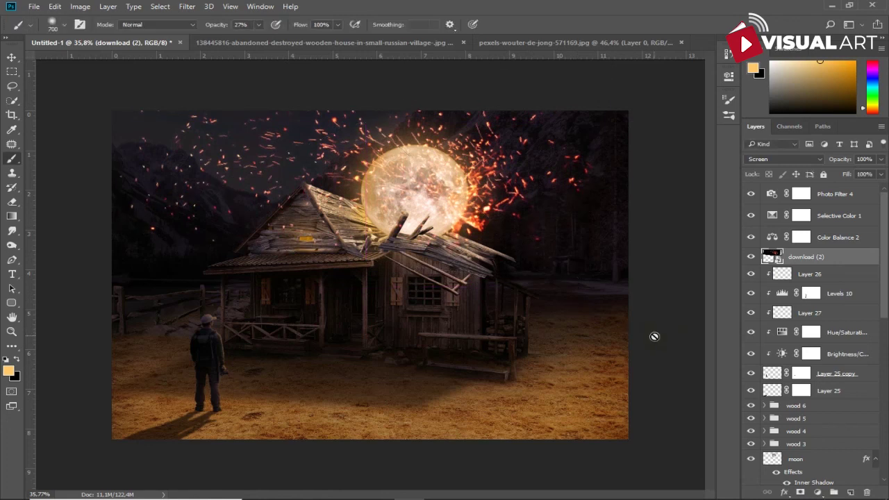
Step: Paint black with a soft brush on the download (2) mask, hiding sparks near the roof and moon
key(x)
key(p)
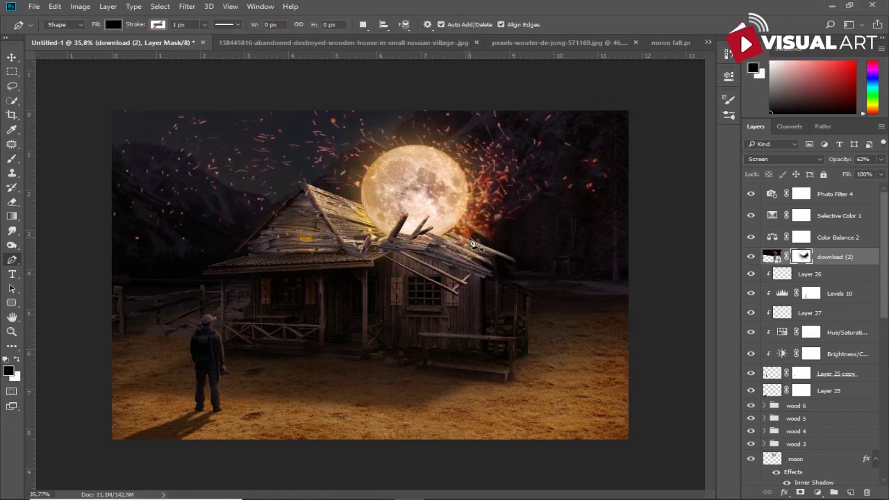
key(b)
right_click(479, 240)
key(Return)
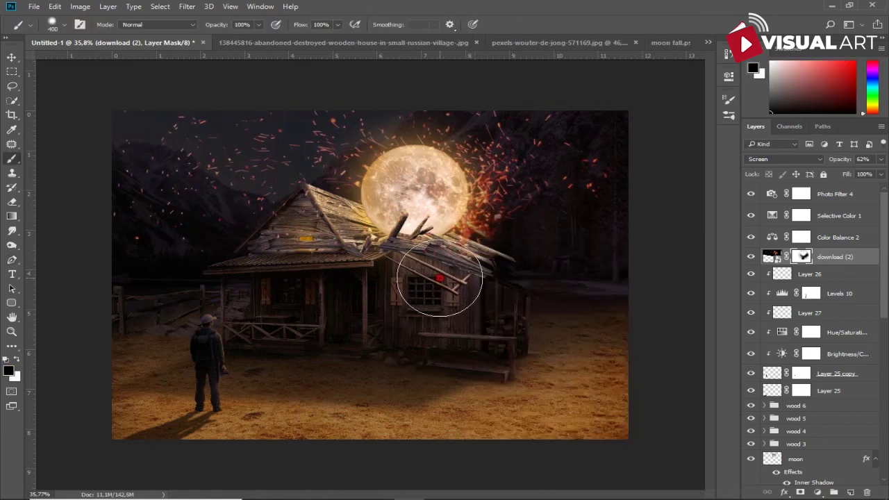
drag(436, 278, 462, 240)
key(bracketleft)
key(bracketleft)
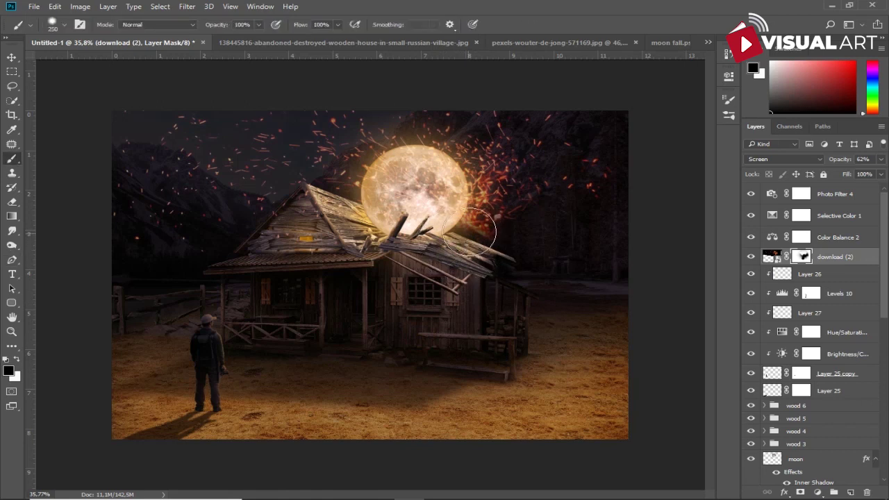
right_click(468, 214)
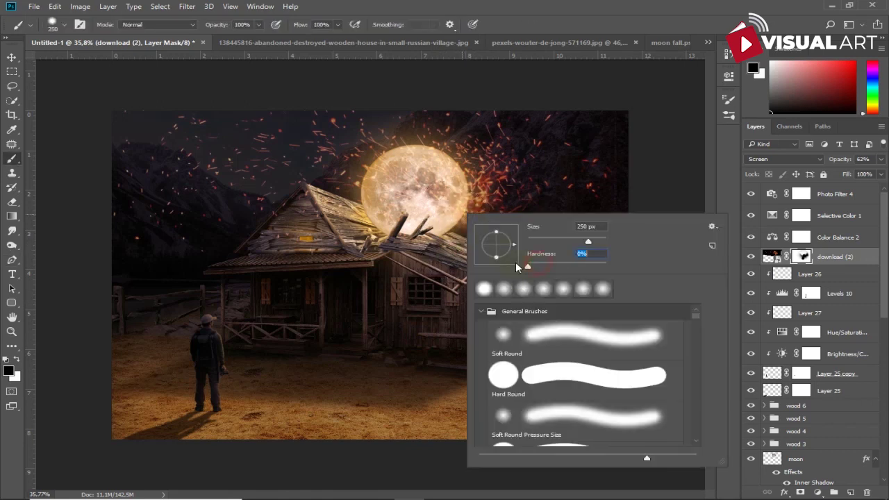
key(Return)
drag(461, 208, 516, 212)
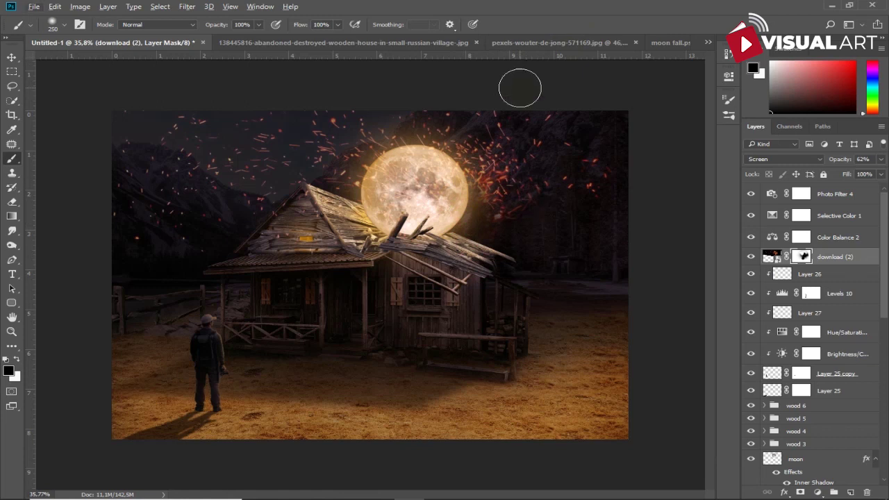
Step: Free Transform the sparks layer larger, rotated and shifted up-left
key(v)
key(ctrl+t)
drag(643, 301, 644, 303)
mouse_move(662, 339)
mouse_down()
mouse_move(695, 361)
mouse_move(611, 406)
mouse_up()
drag(532, 235, 498, 224)
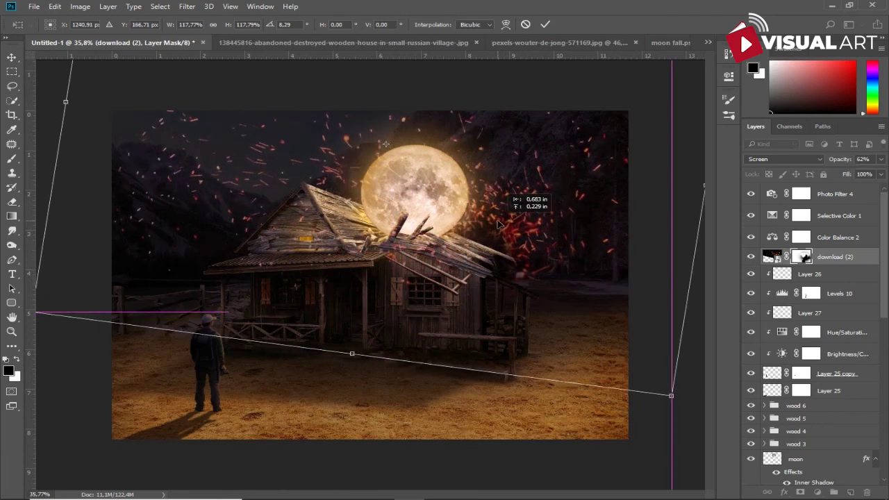
key(Return)
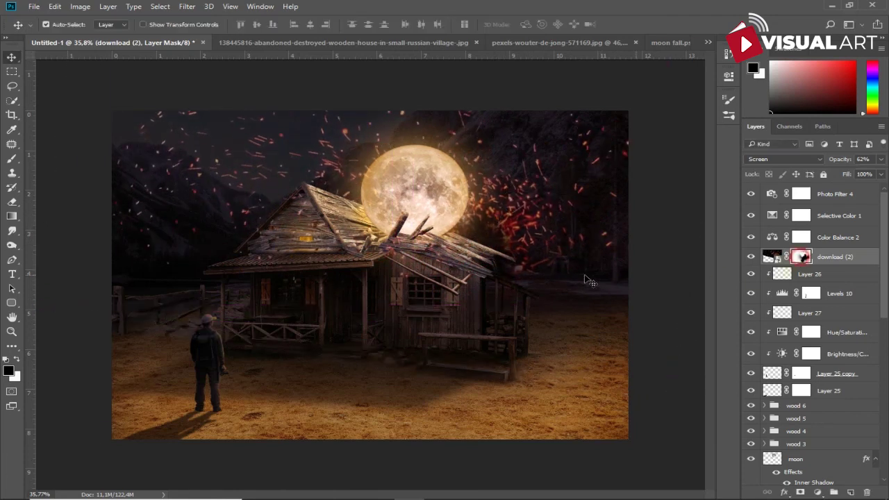
Step: Mask remaining sparks right of the moon and beside the hut, and lower opacity to 43%
key(b)
key(bracketright)
key(bracketright)
key(bracketright)
drag(532, 272, 506, 258)
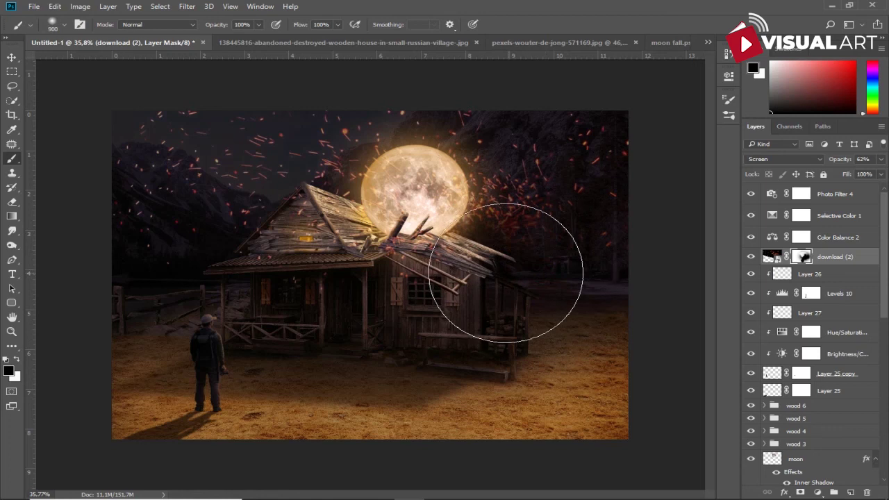
drag(487, 229, 535, 208)
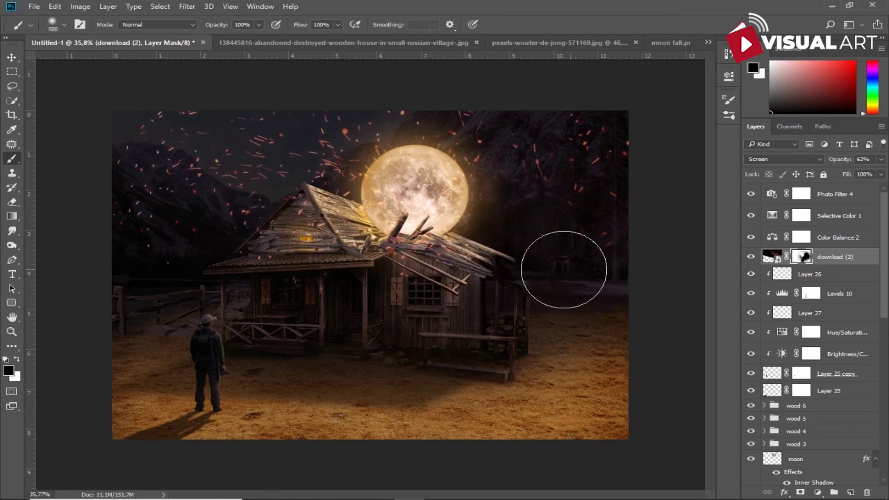
drag(560, 326, 536, 341)
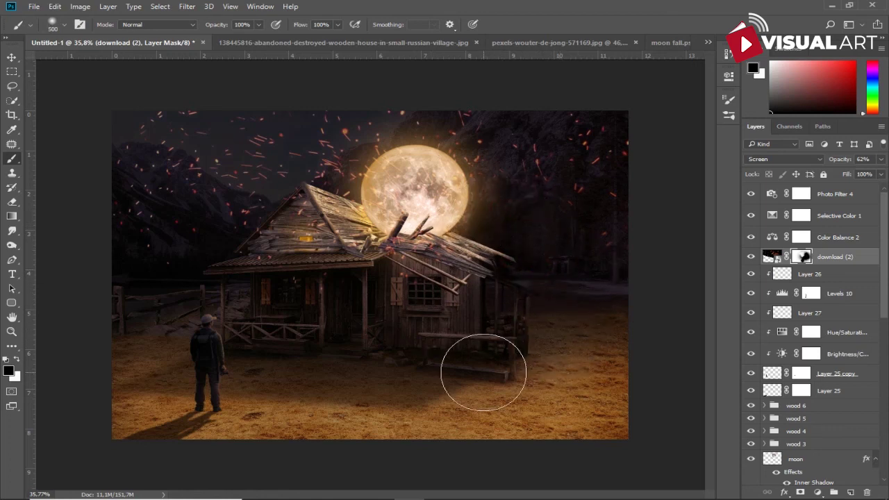
drag(837, 159, 833, 161)
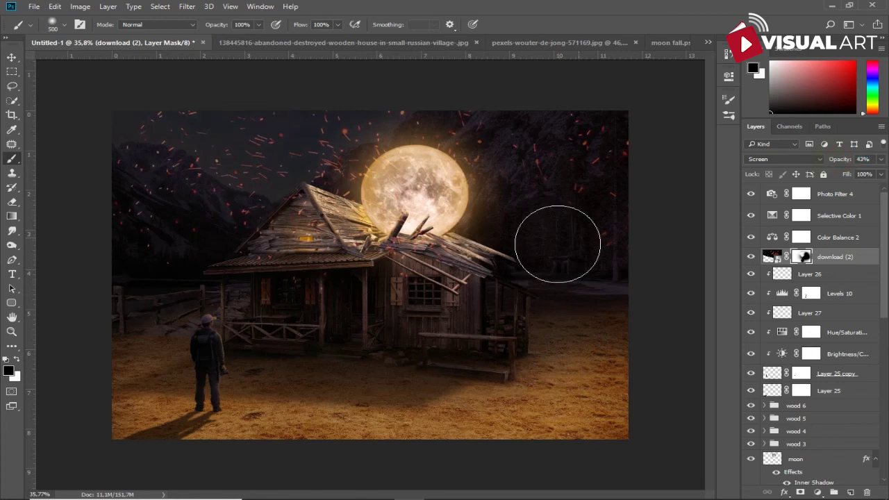
scroll(822, 430, down, 1)
Step: Raise the moon's Inner Glow and widen its Outer Glow to 250 px
double_click(833, 434)
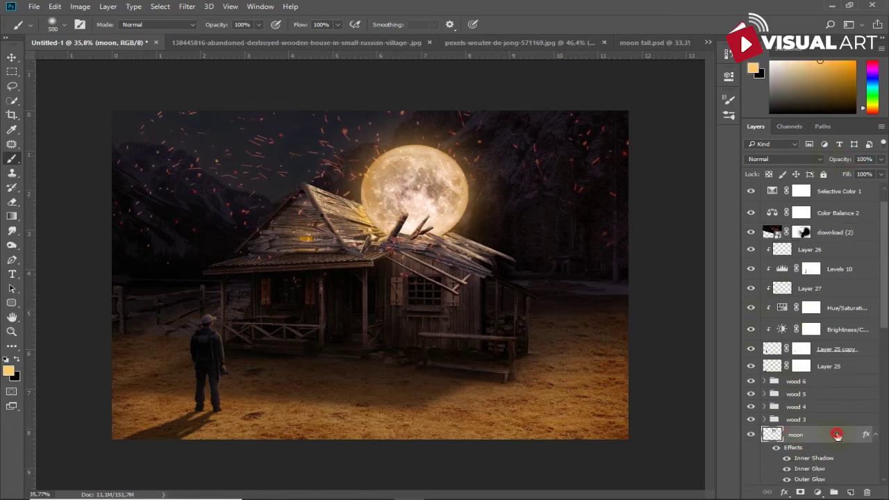
drag(627, 115, 725, 78)
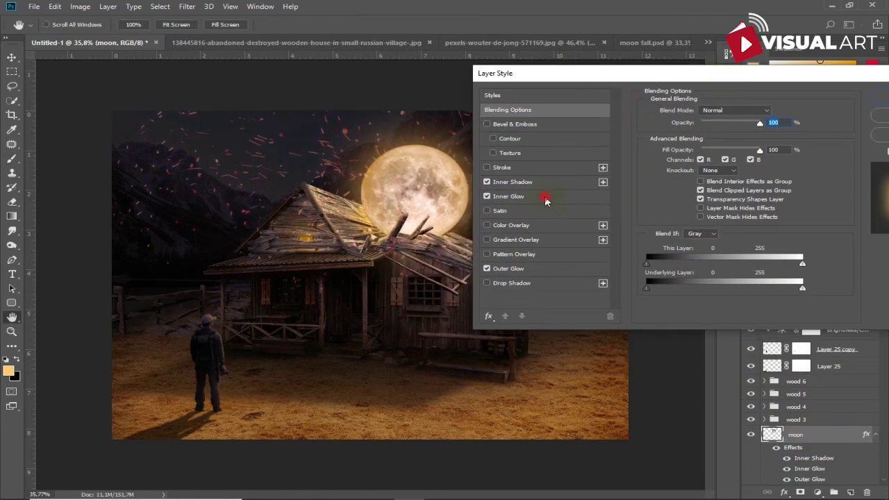
click(546, 201)
drag(706, 125, 713, 125)
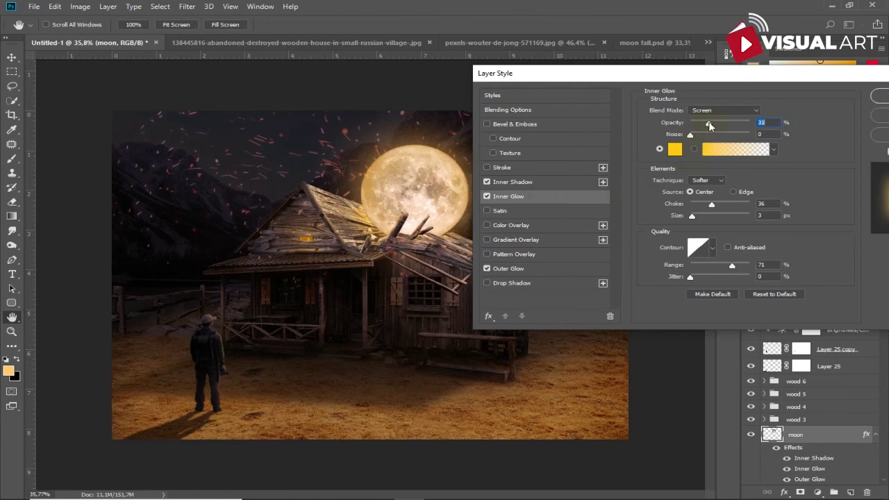
click(575, 184)
click(534, 268)
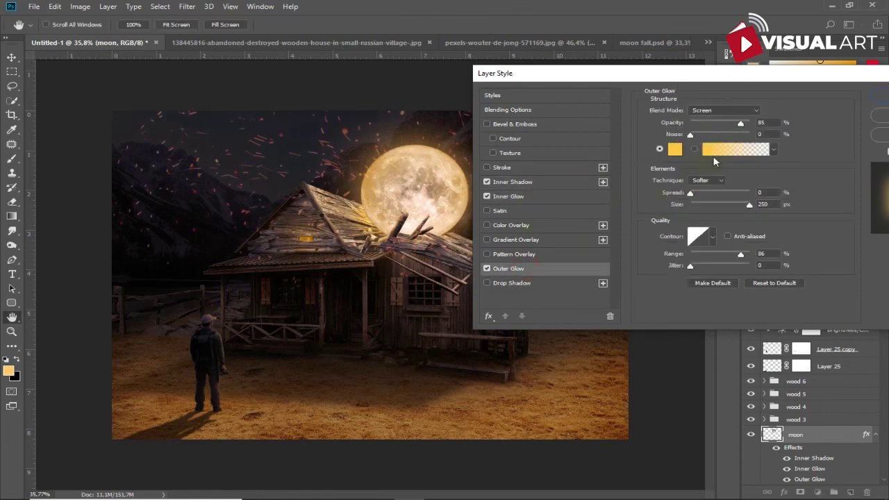
drag(690, 193, 699, 193)
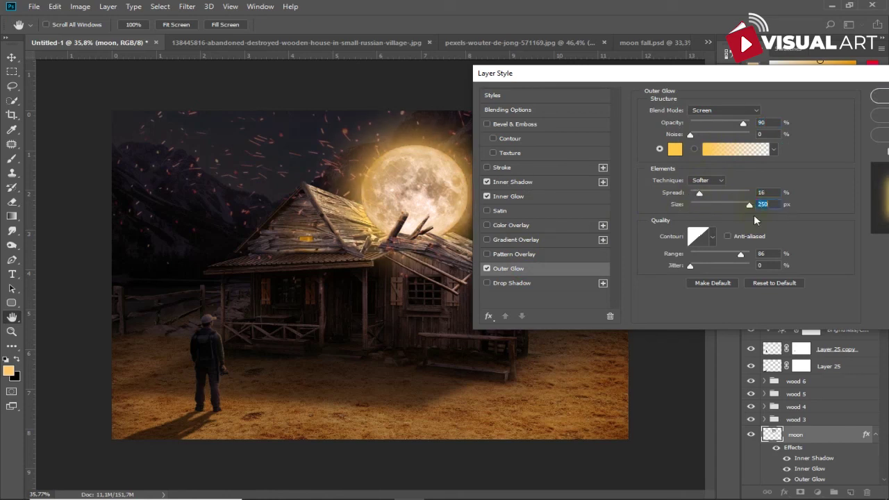
click(804, 105)
Step: Enlarge the moon slightly, then stamp all visible layers into a new Layer 29
key(b)
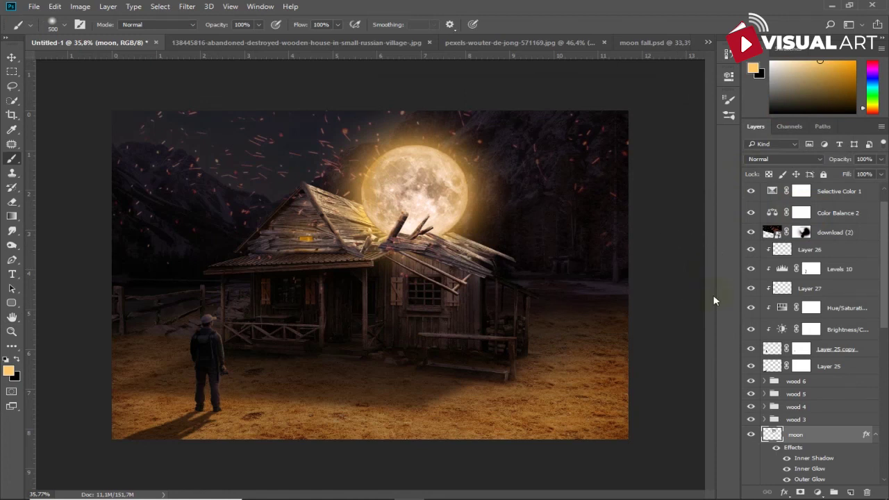
key(ctrl+t)
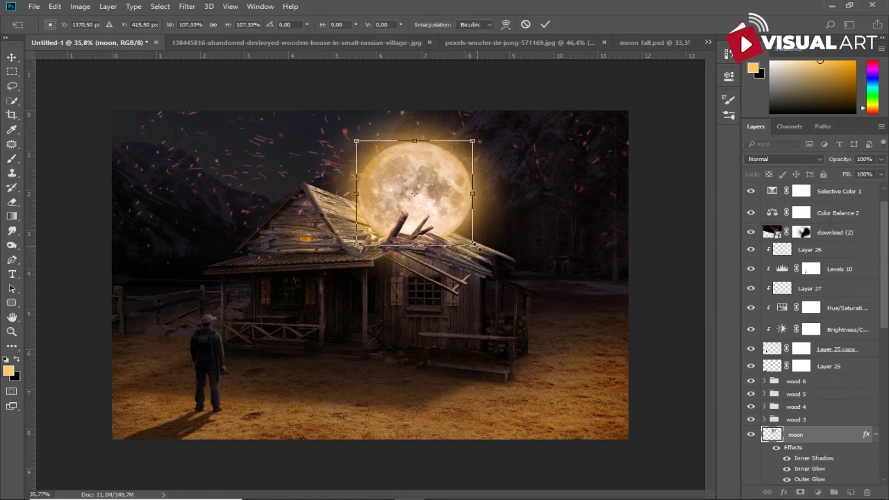
key(Return)
key(b)
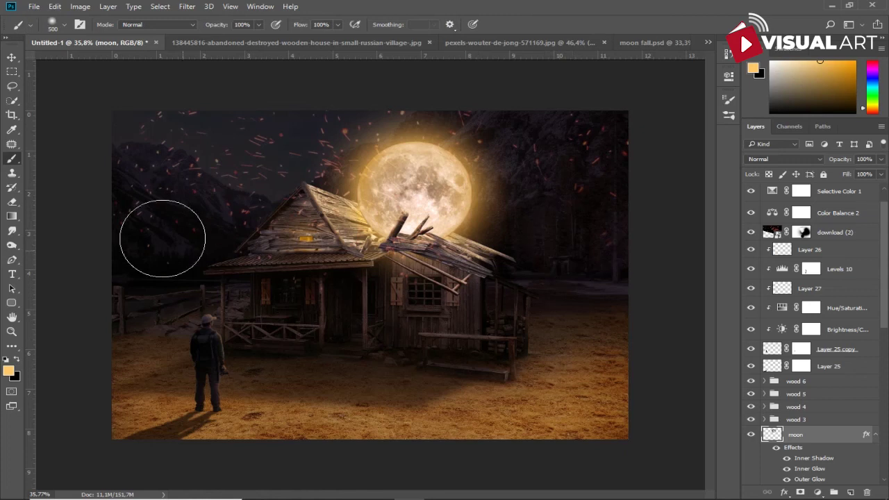
click(12, 57)
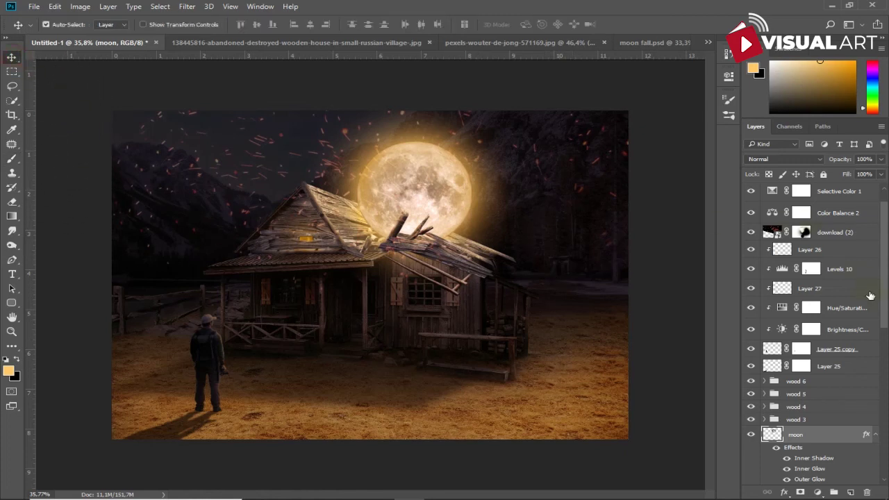
scroll(868, 284, up, 1)
click(844, 195)
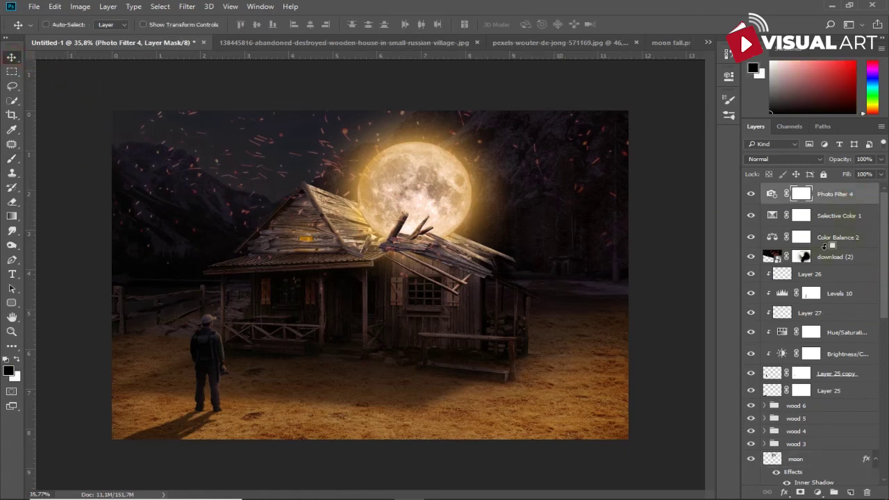
key(ctrl+alt+shift+e)
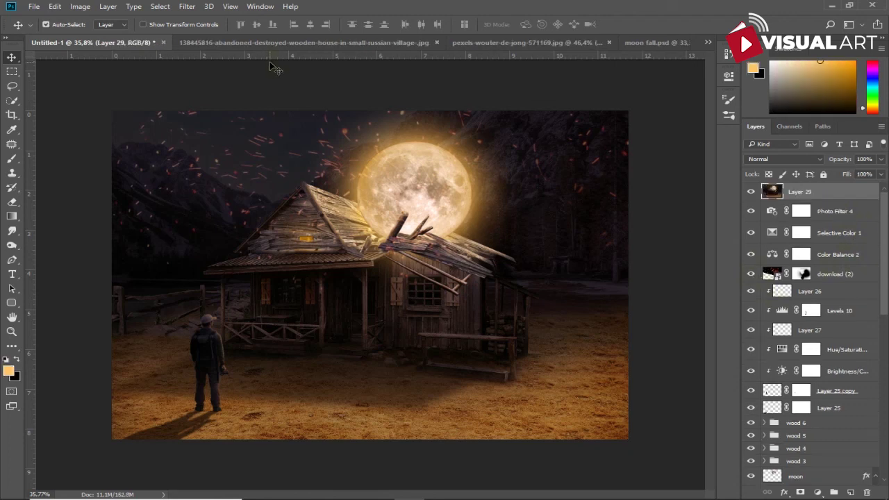
Step: Camera Raw grade Layer 29 with Clarity +28, Temperature +6, Tint +9 and Vibrance +13
click(190, 6)
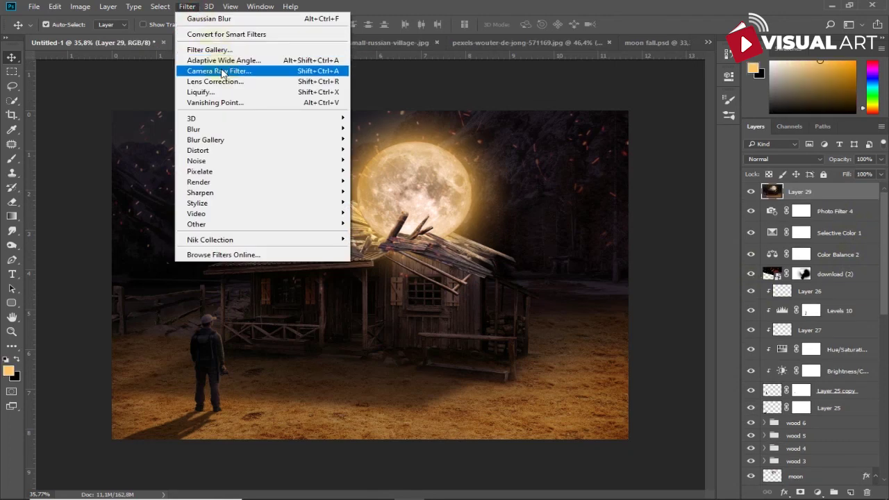
click(221, 70)
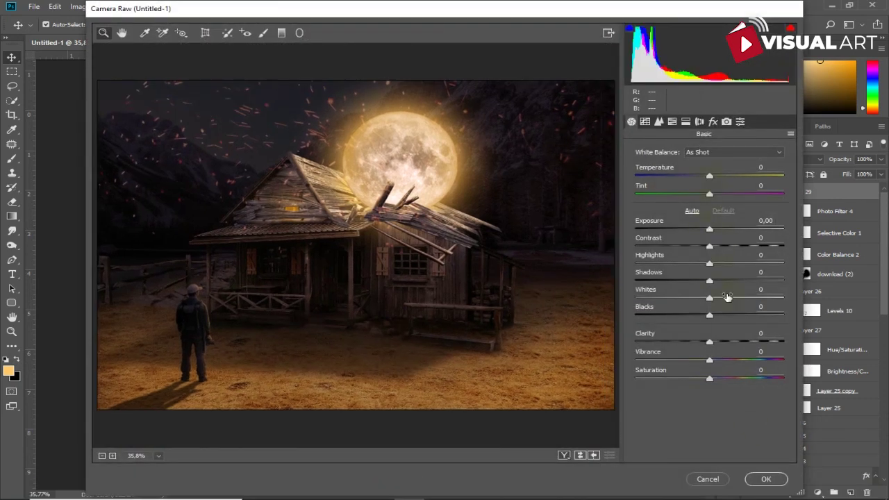
drag(709, 341, 732, 341)
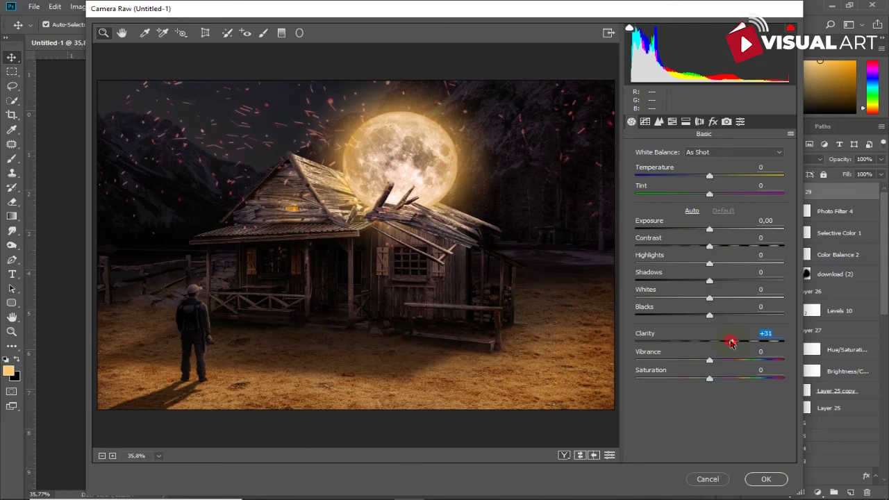
click(710, 175)
drag(710, 176, 715, 177)
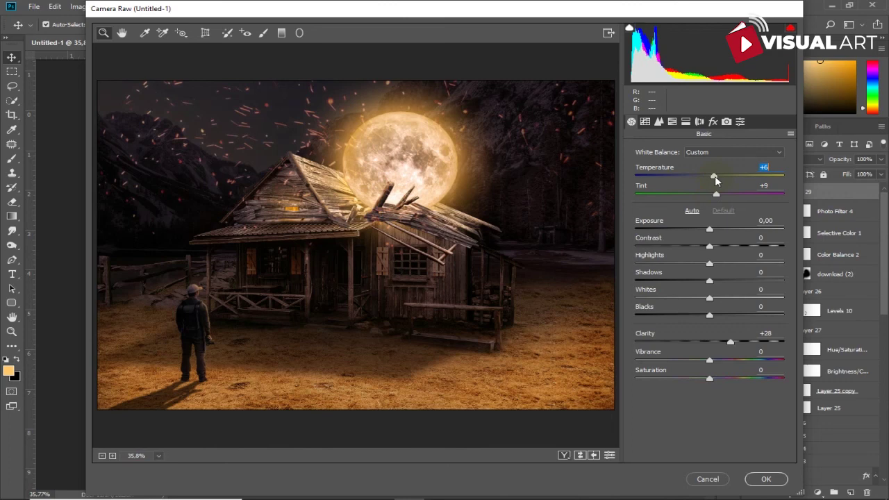
click(710, 360)
click(763, 479)
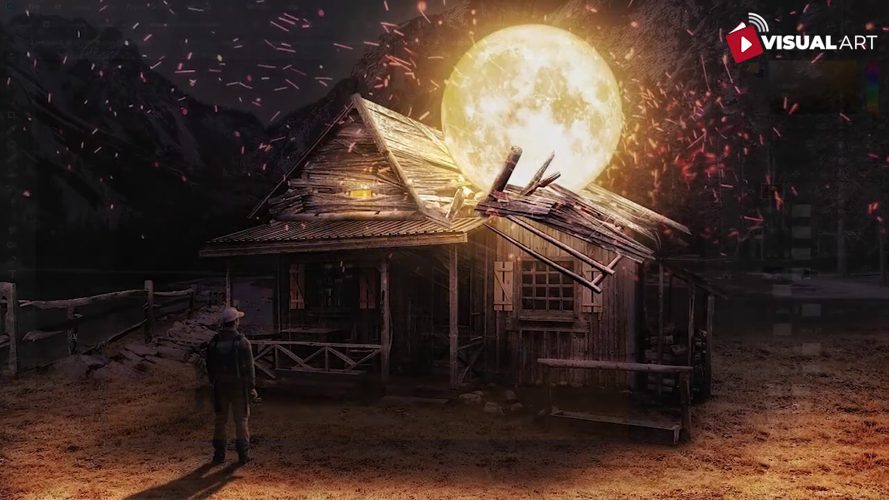